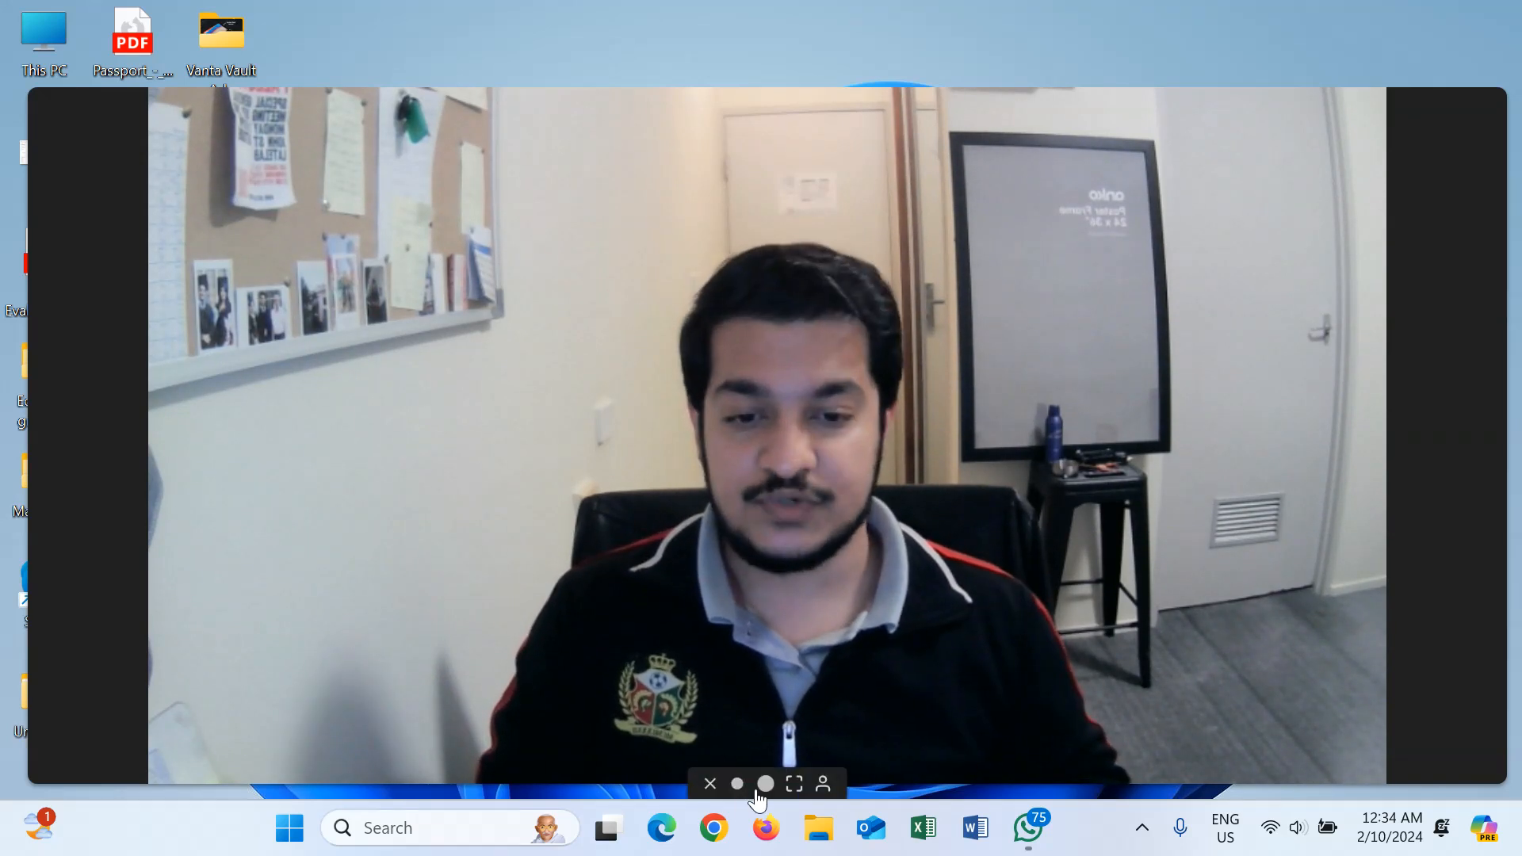
# - Collapse the large Windows Camera view into a small corner bubble
pyautogui.click(737, 786)
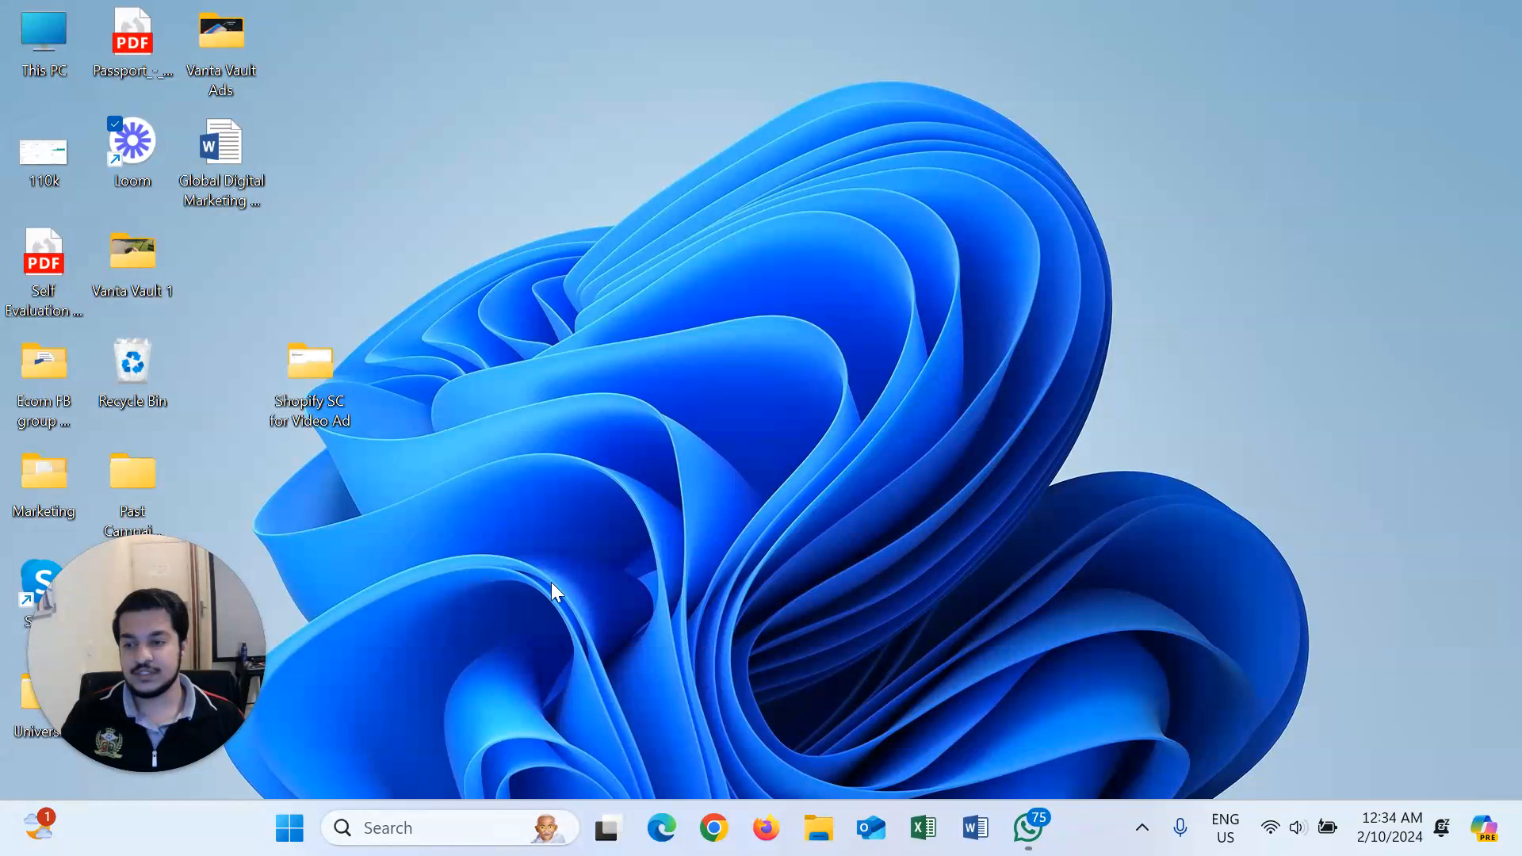
# - Go to zapier.com/app/zaps in Chrome
pyautogui.click(726, 844)
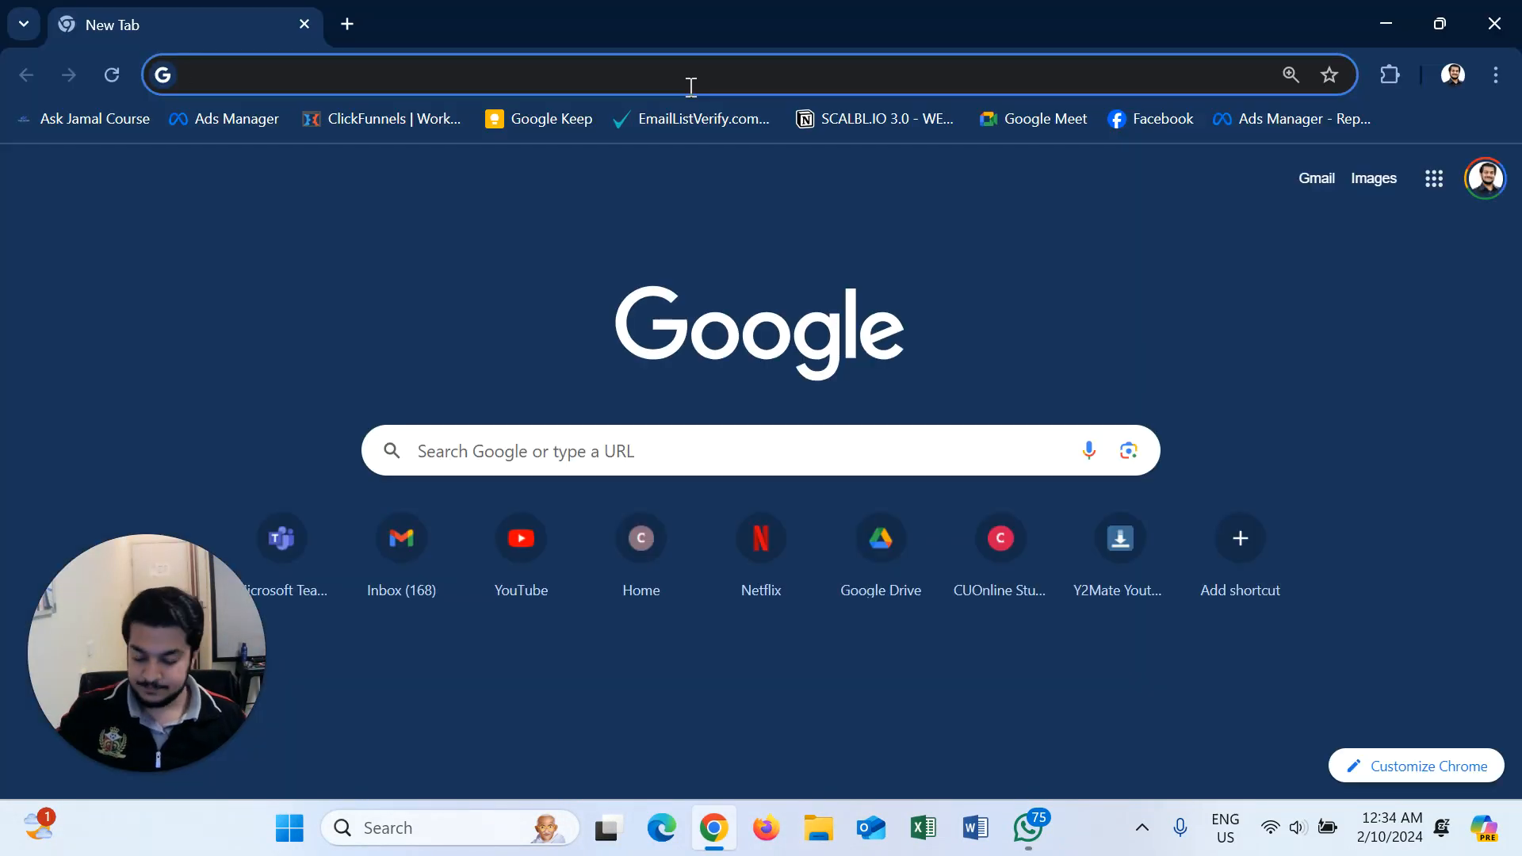
pyautogui.write('zapie')
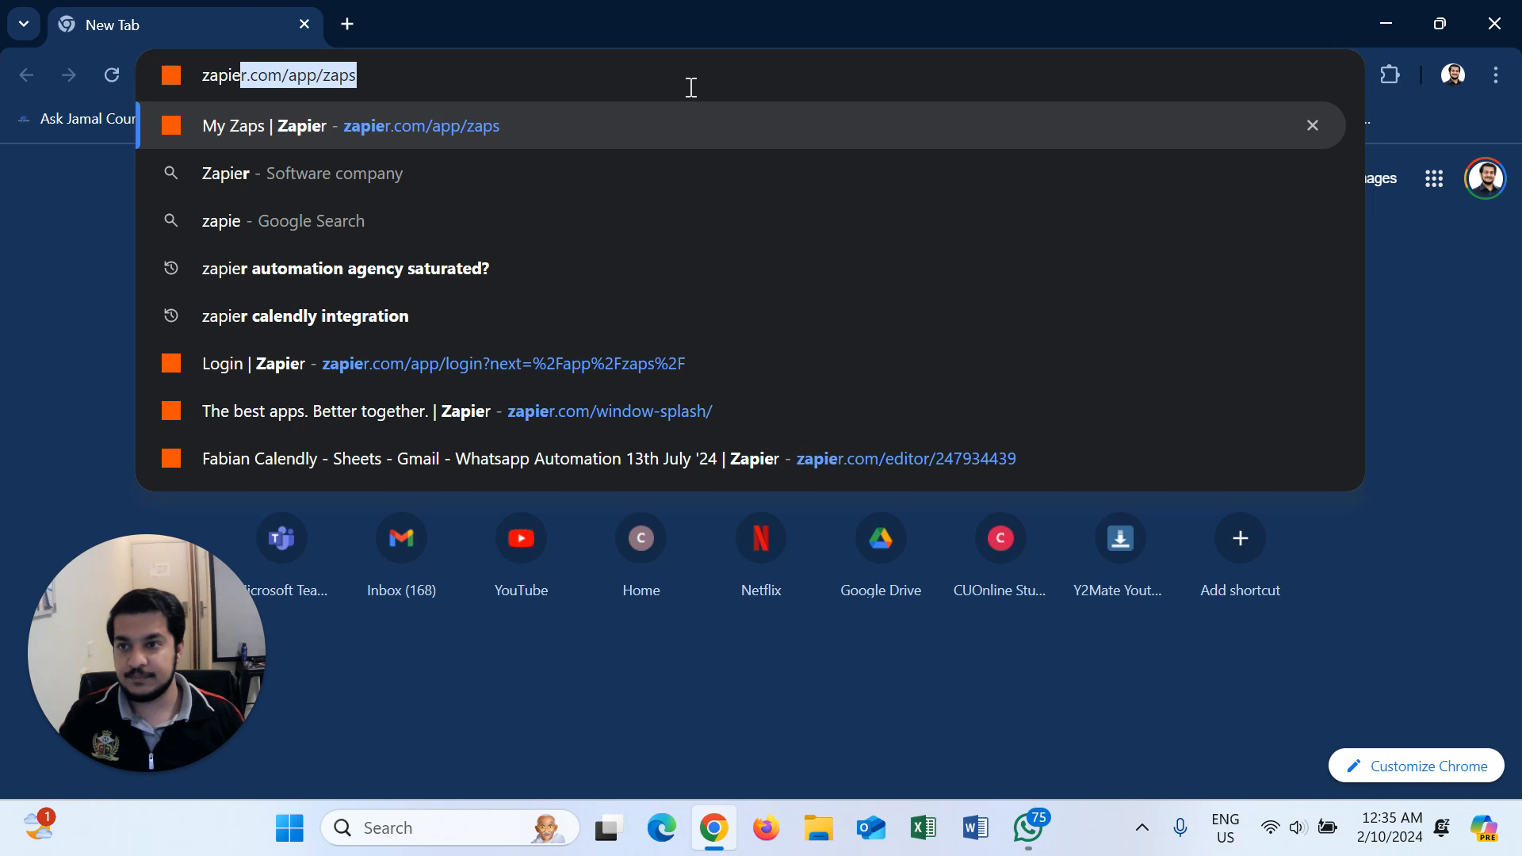
pyautogui.write('r')
pyautogui.press('Right')
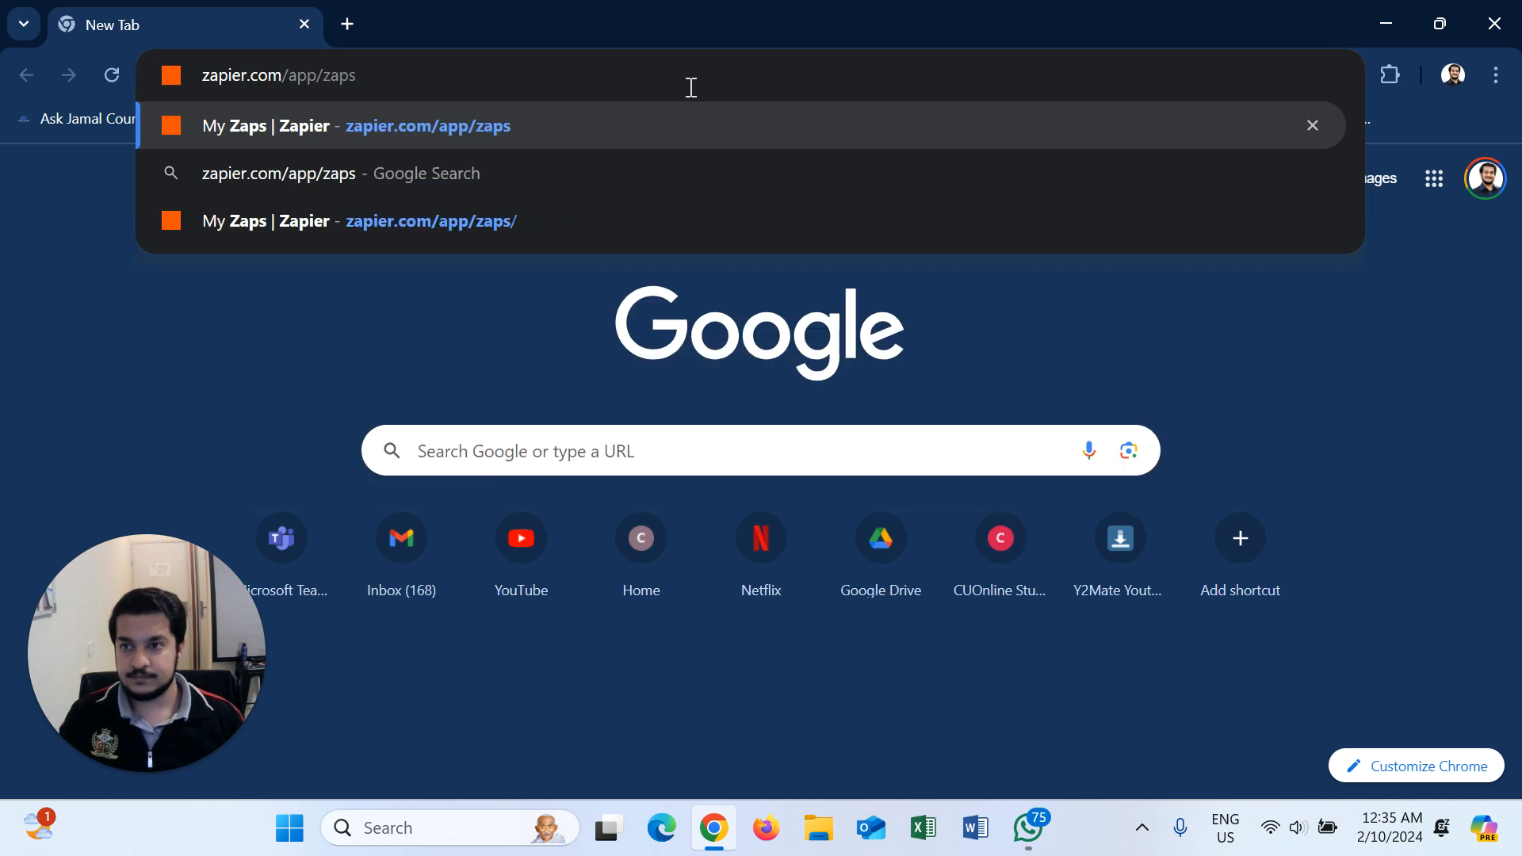
pyautogui.press('Return')
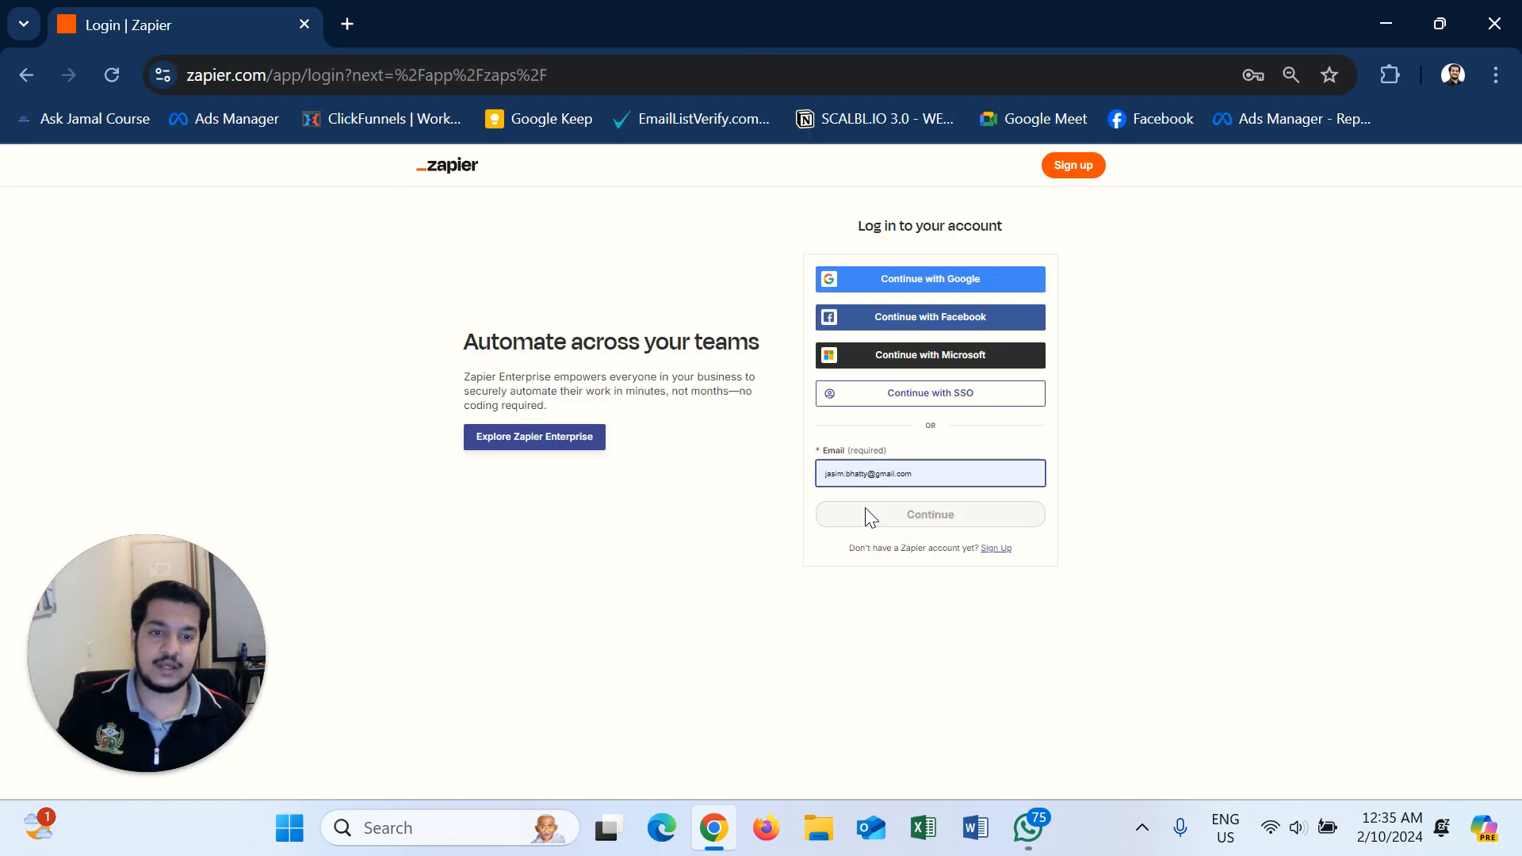
# - Sign in to Zapier with the saved e-mail and password
pyautogui.click(937, 476)
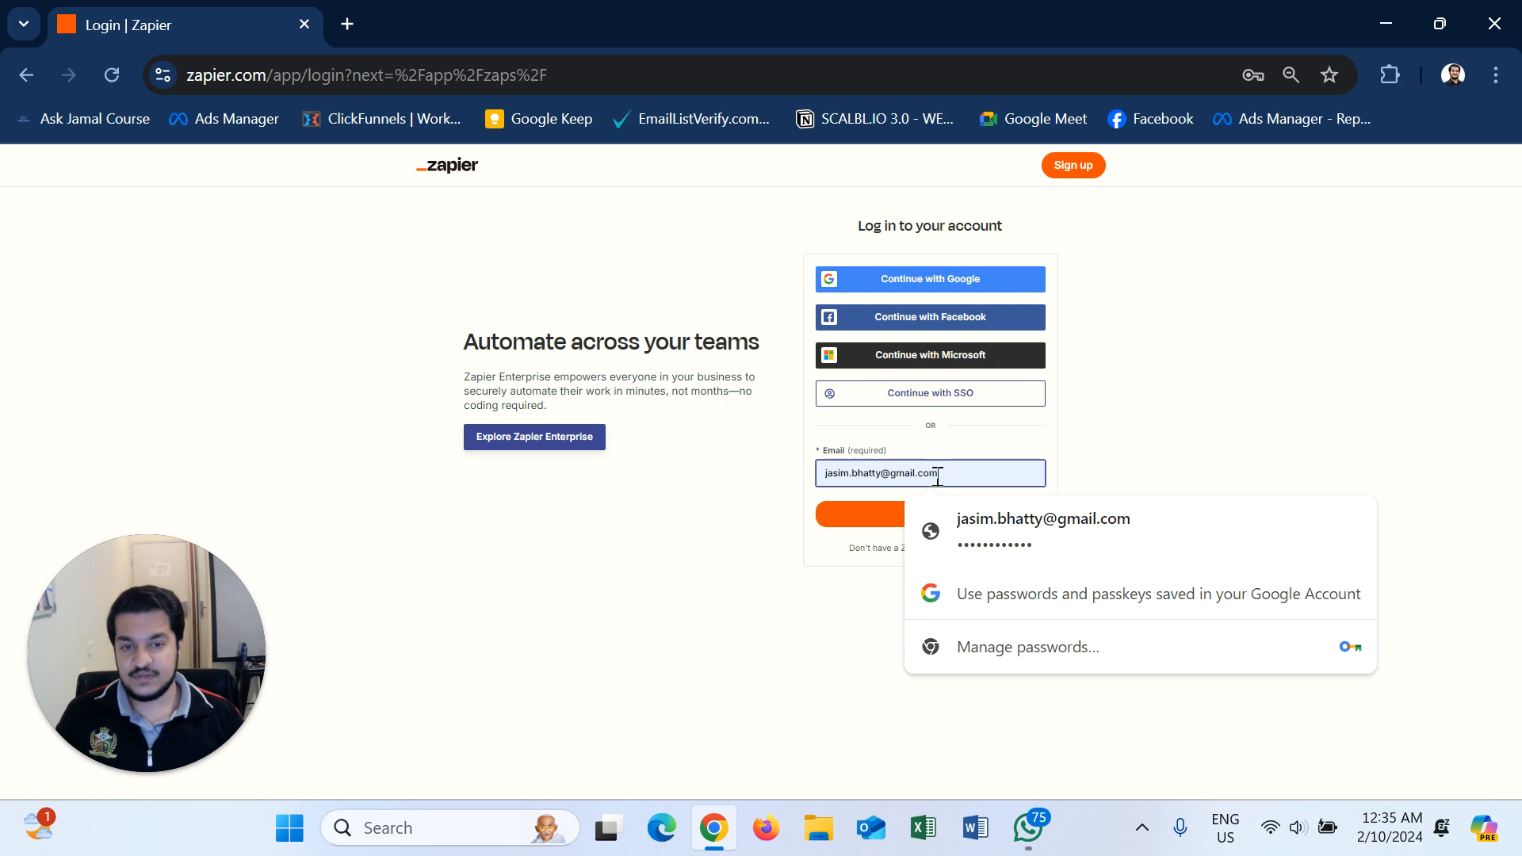
pyautogui.click(1136, 335)
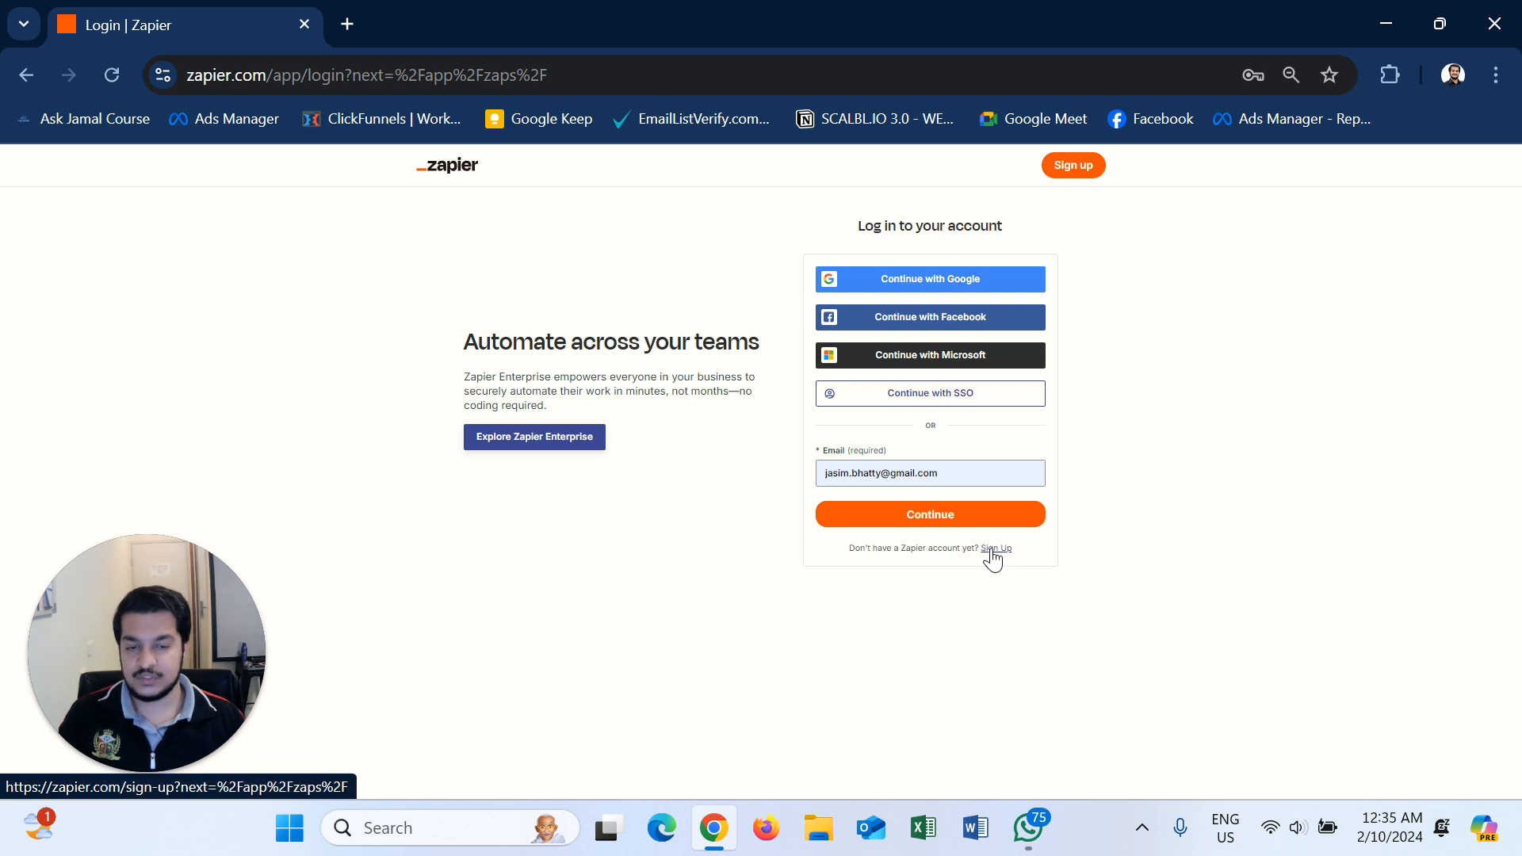
pyautogui.click(911, 511)
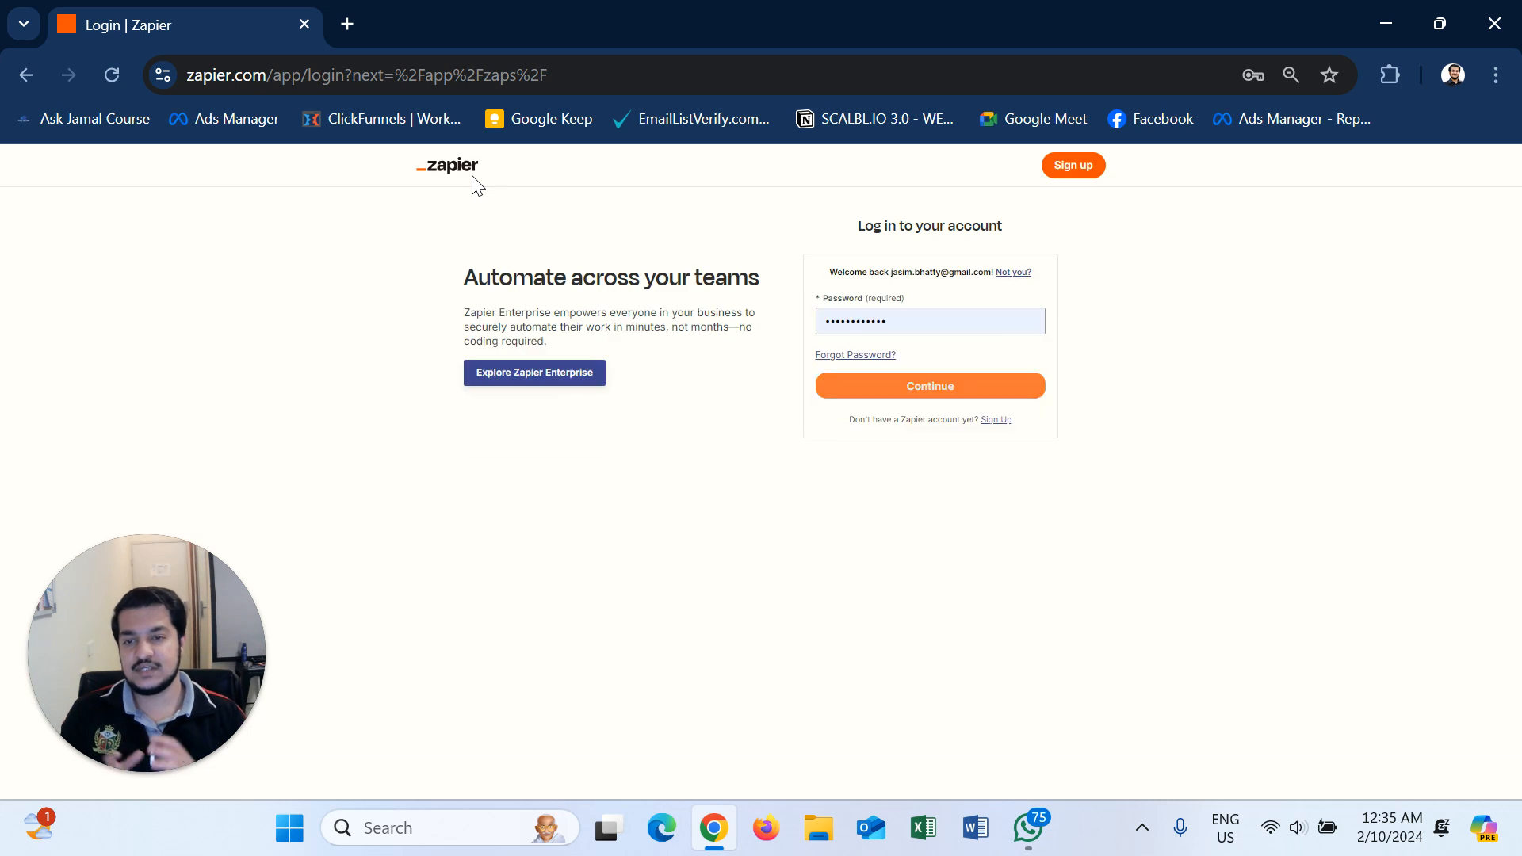
pyautogui.click(885, 382)
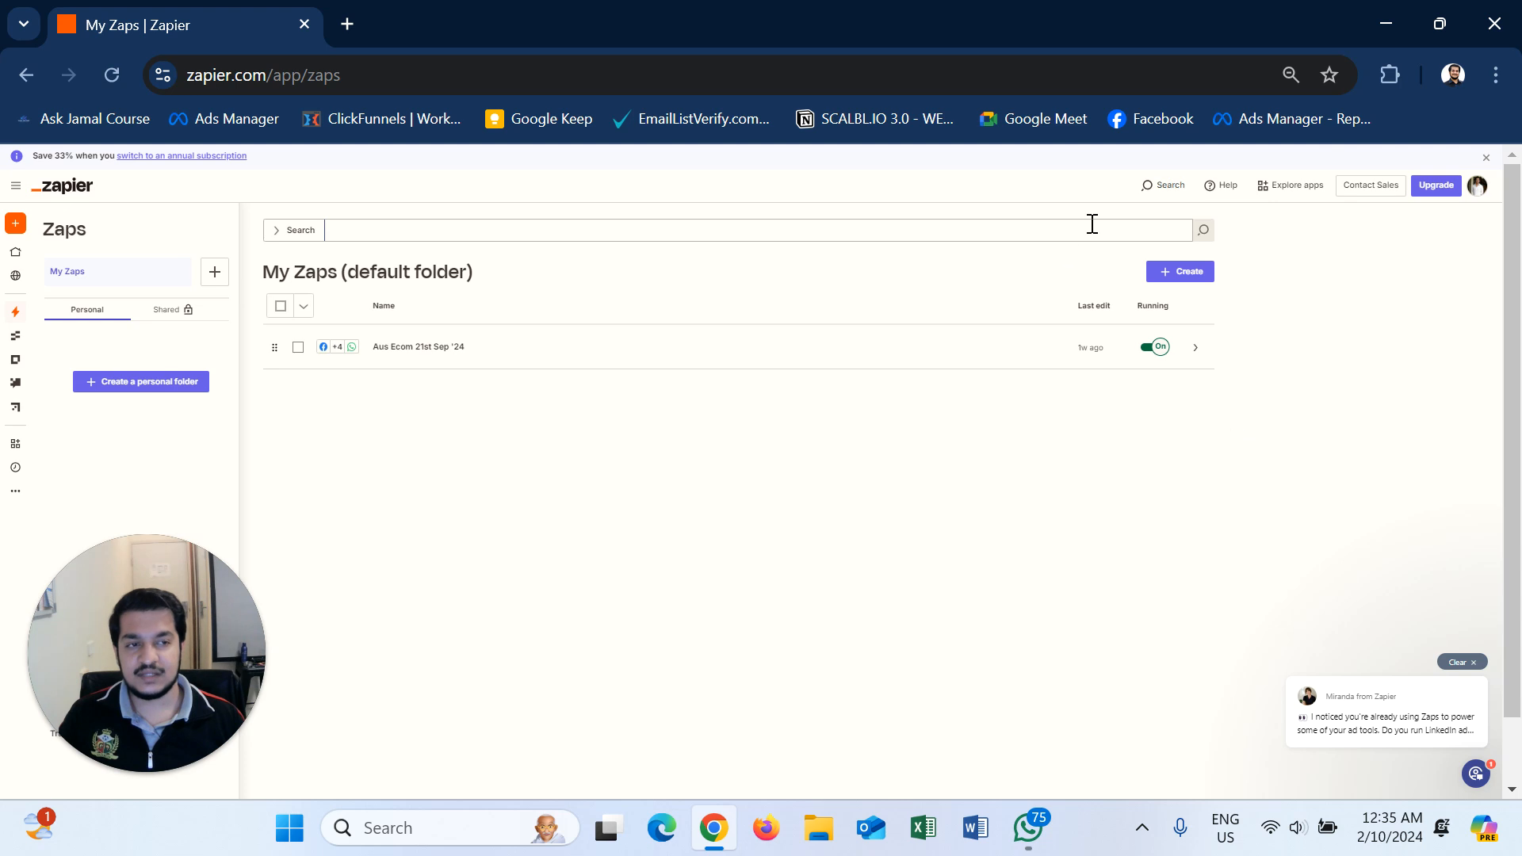
# - Open Facebook Ads Manager in a second browser tab, then return to Zapier
pyautogui.click(1475, 187)
pyautogui.moveTo(1357, 210); pyautogui.dragTo(1451, 210)
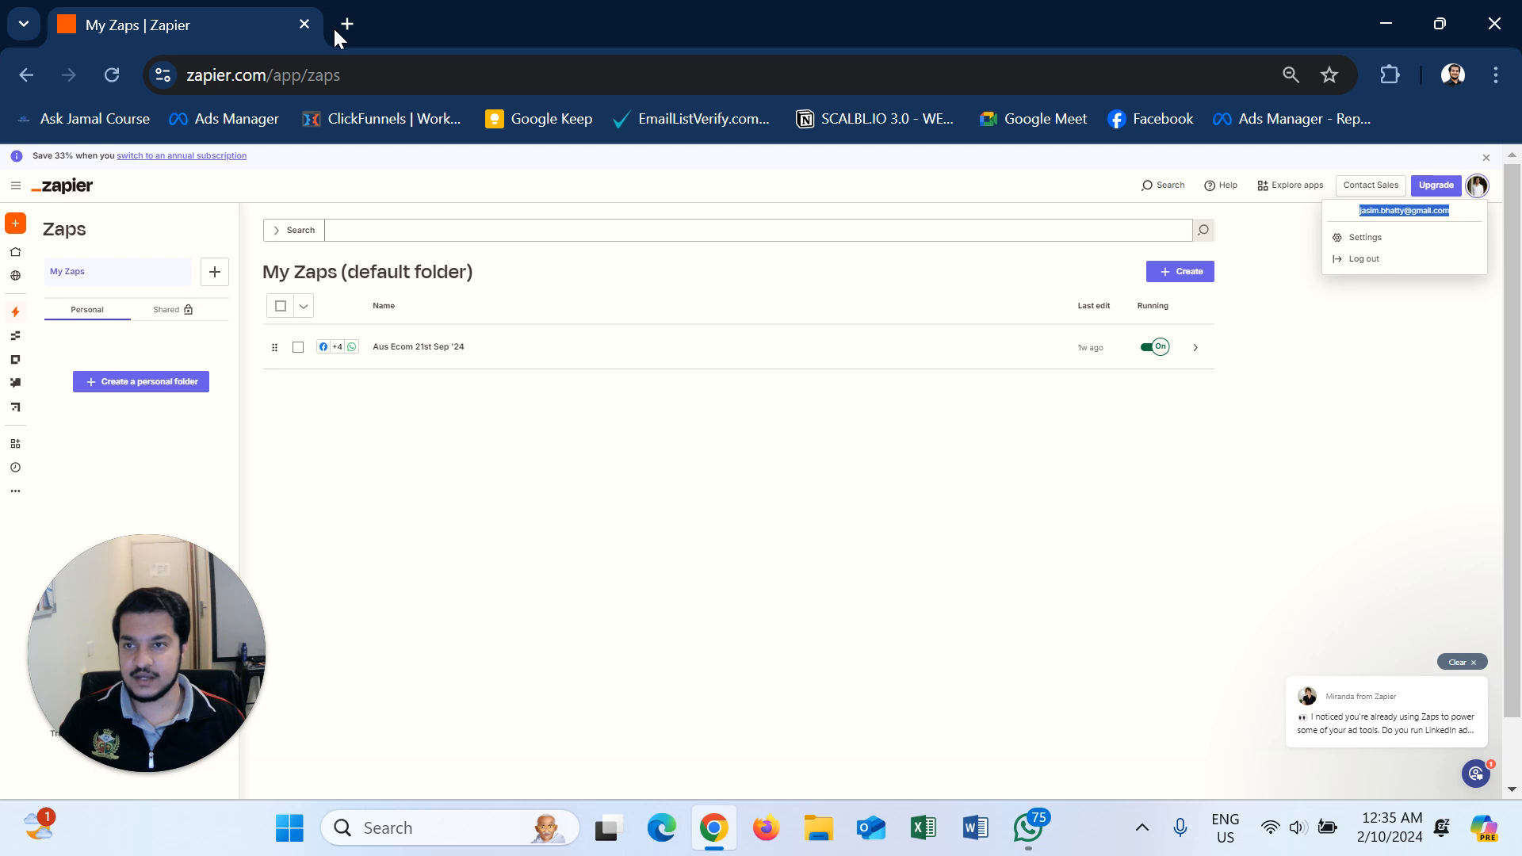
pyautogui.hotkey('ctrl', 't')
pyautogui.click(228, 121)
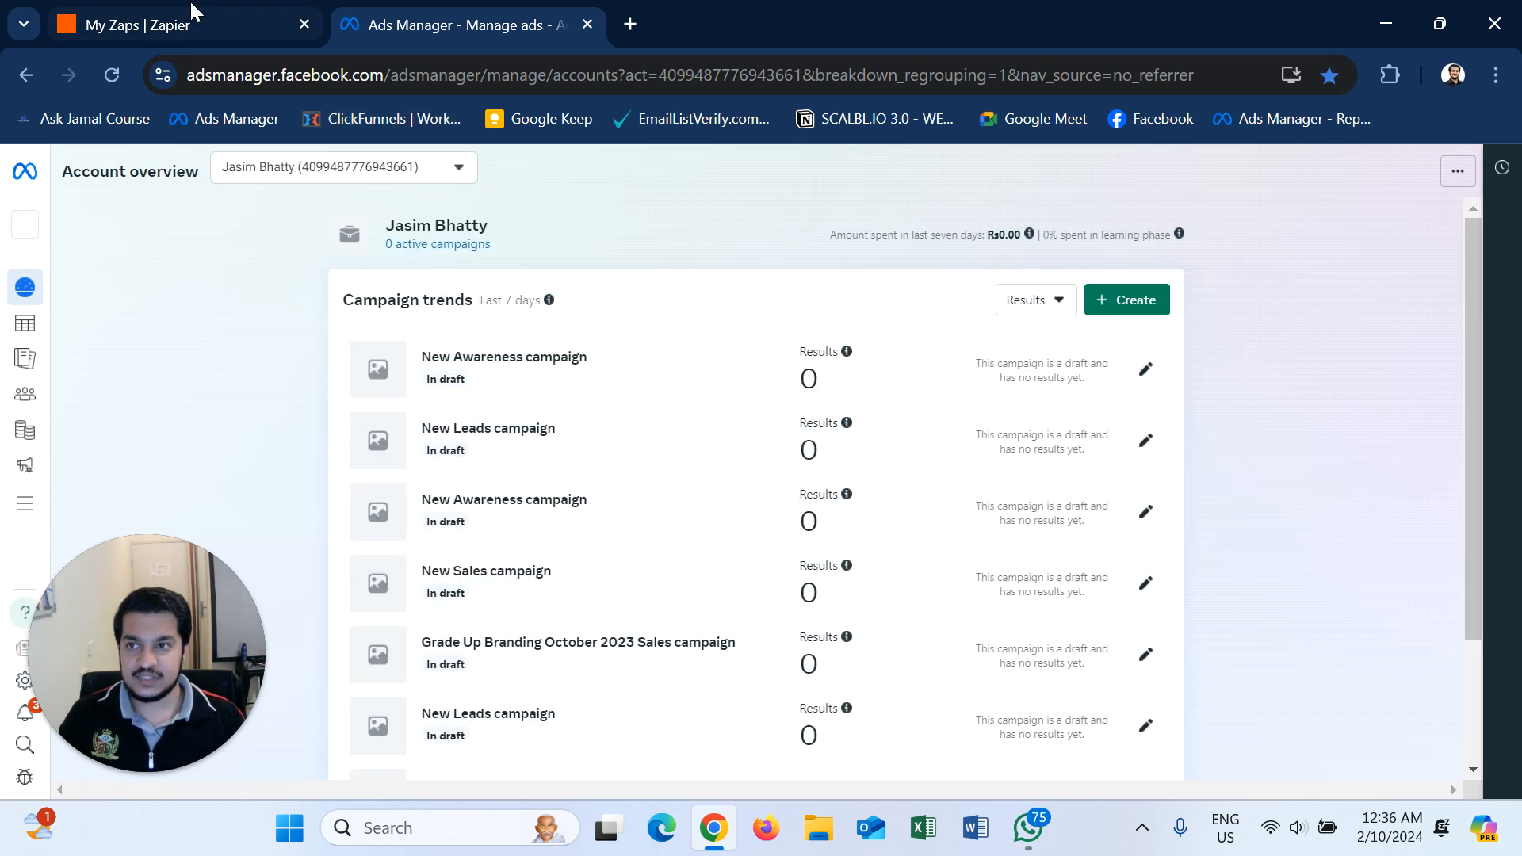
pyautogui.click(198, 24)
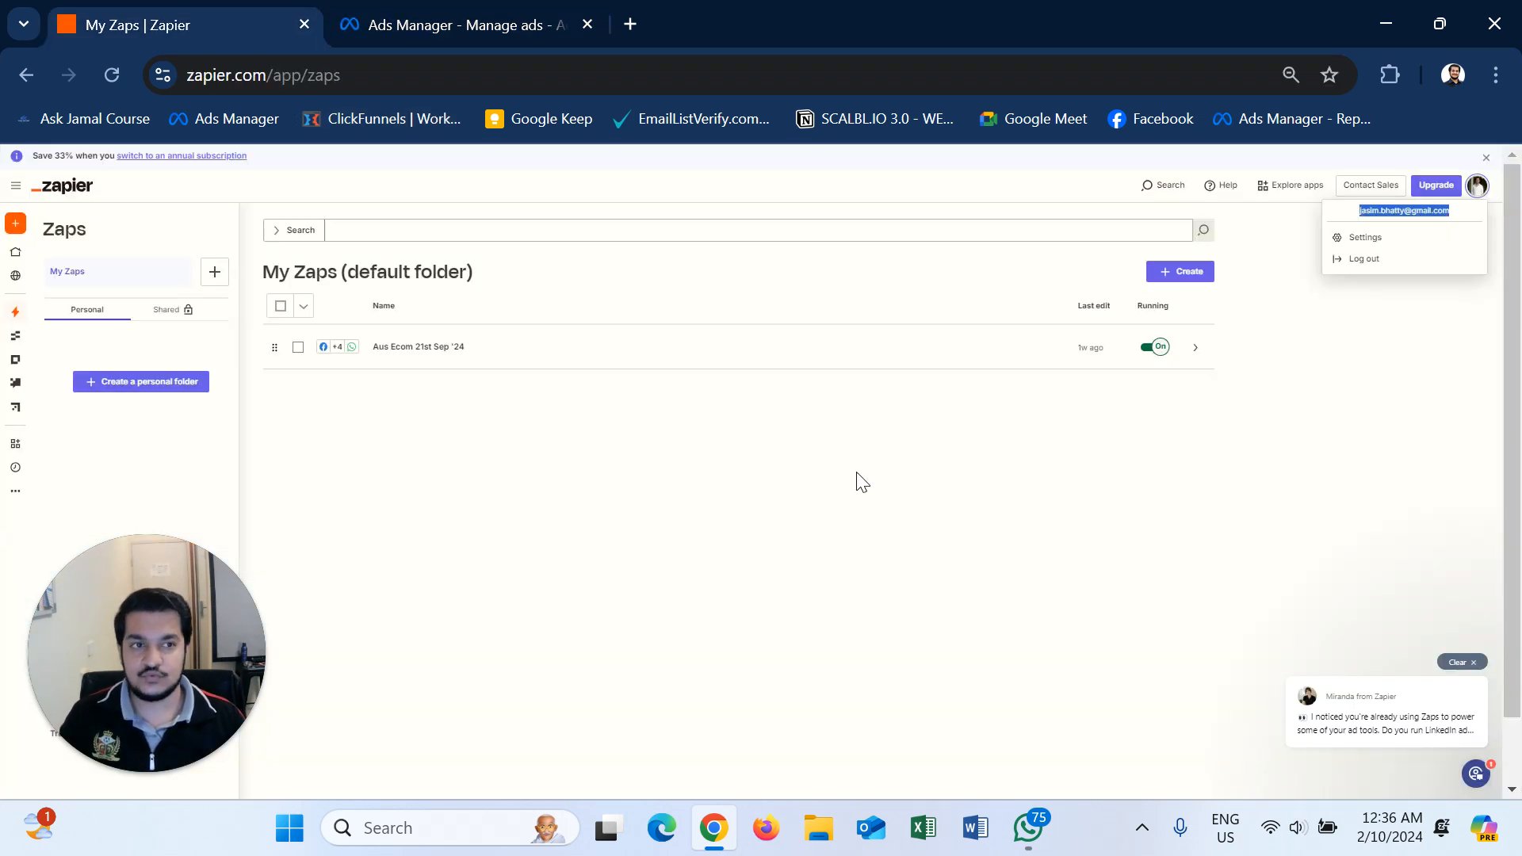
pyautogui.click(1439, 210)
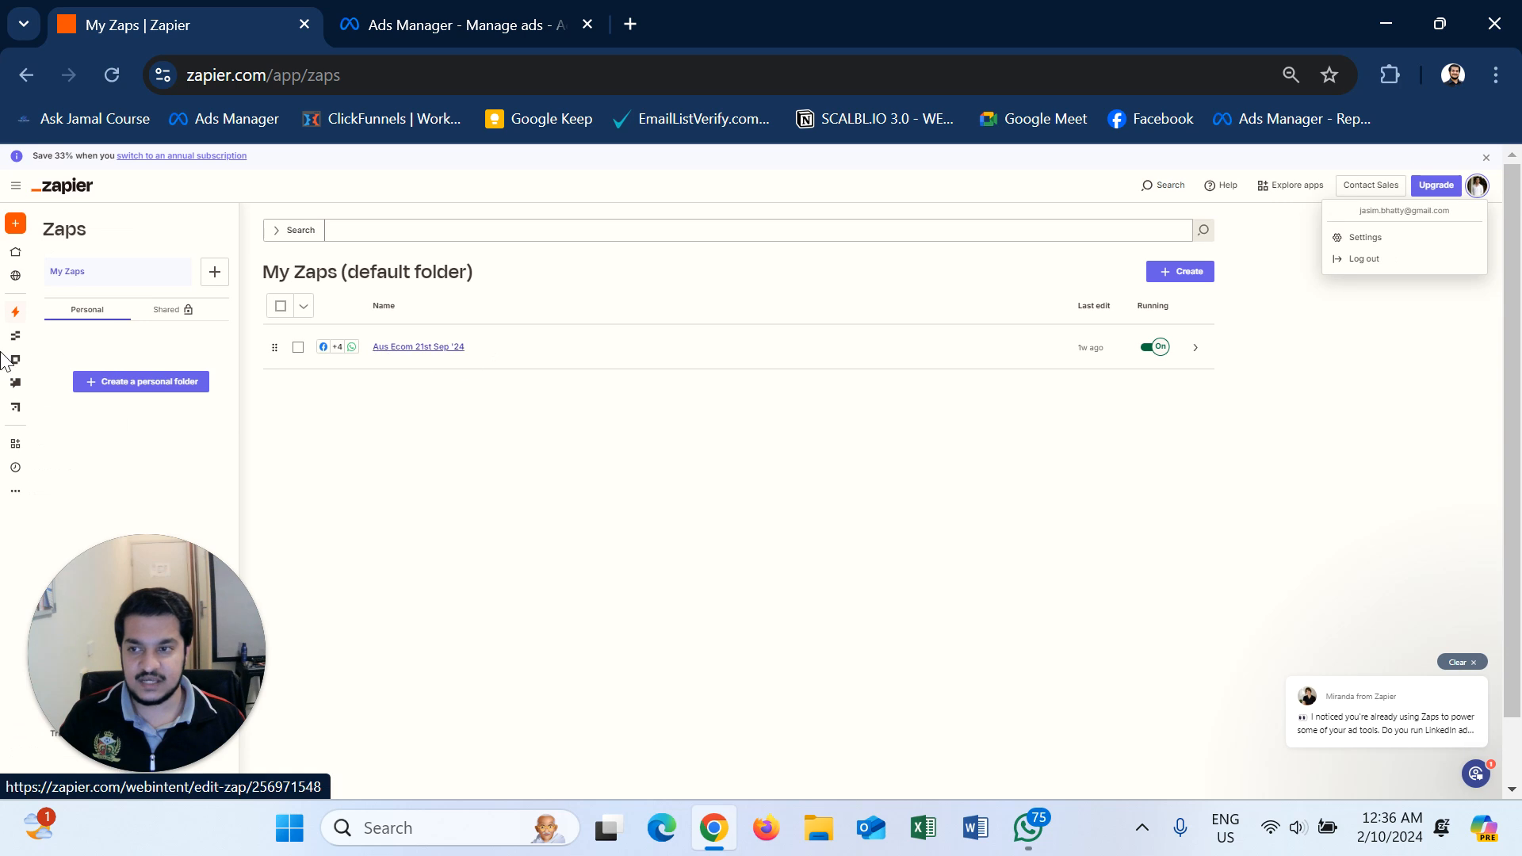
# - Create a new Zap from the sidebar's Create menu
pyautogui.moveTo(10, 230)
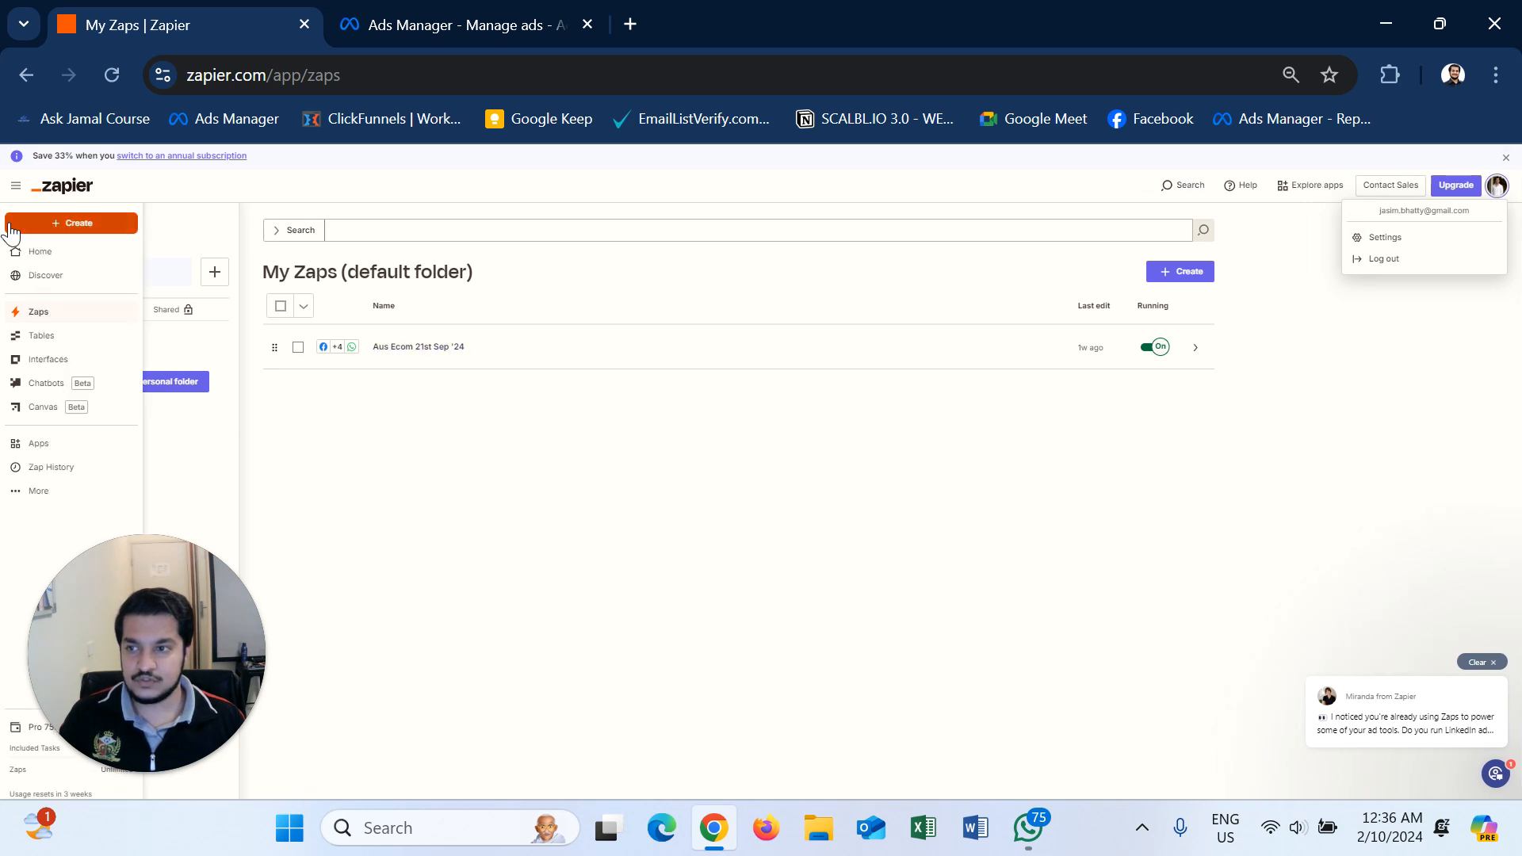
pyautogui.click(9, 228)
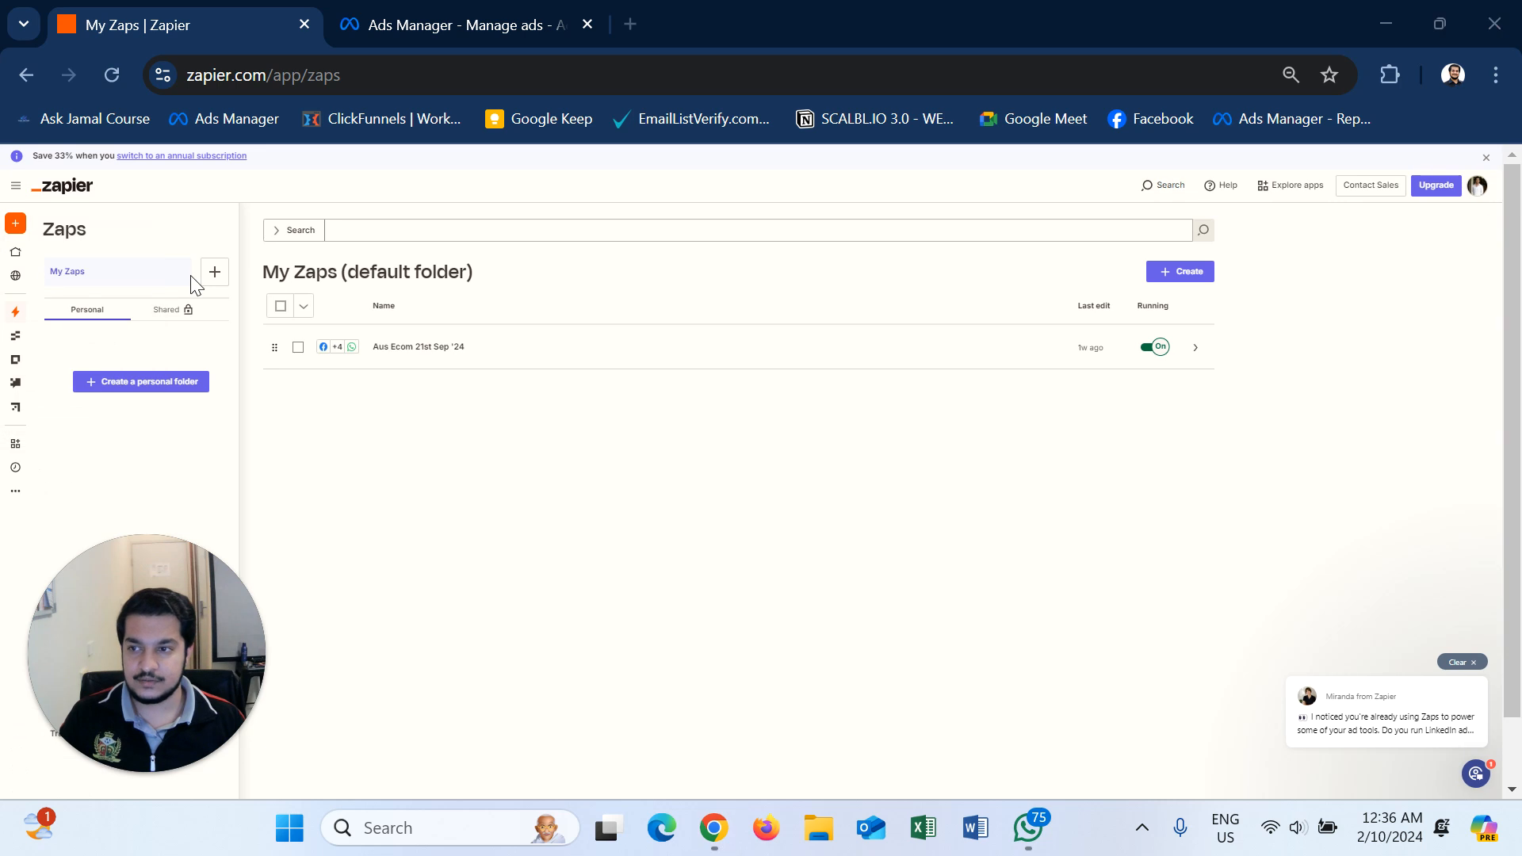
pyautogui.moveTo(15, 231)
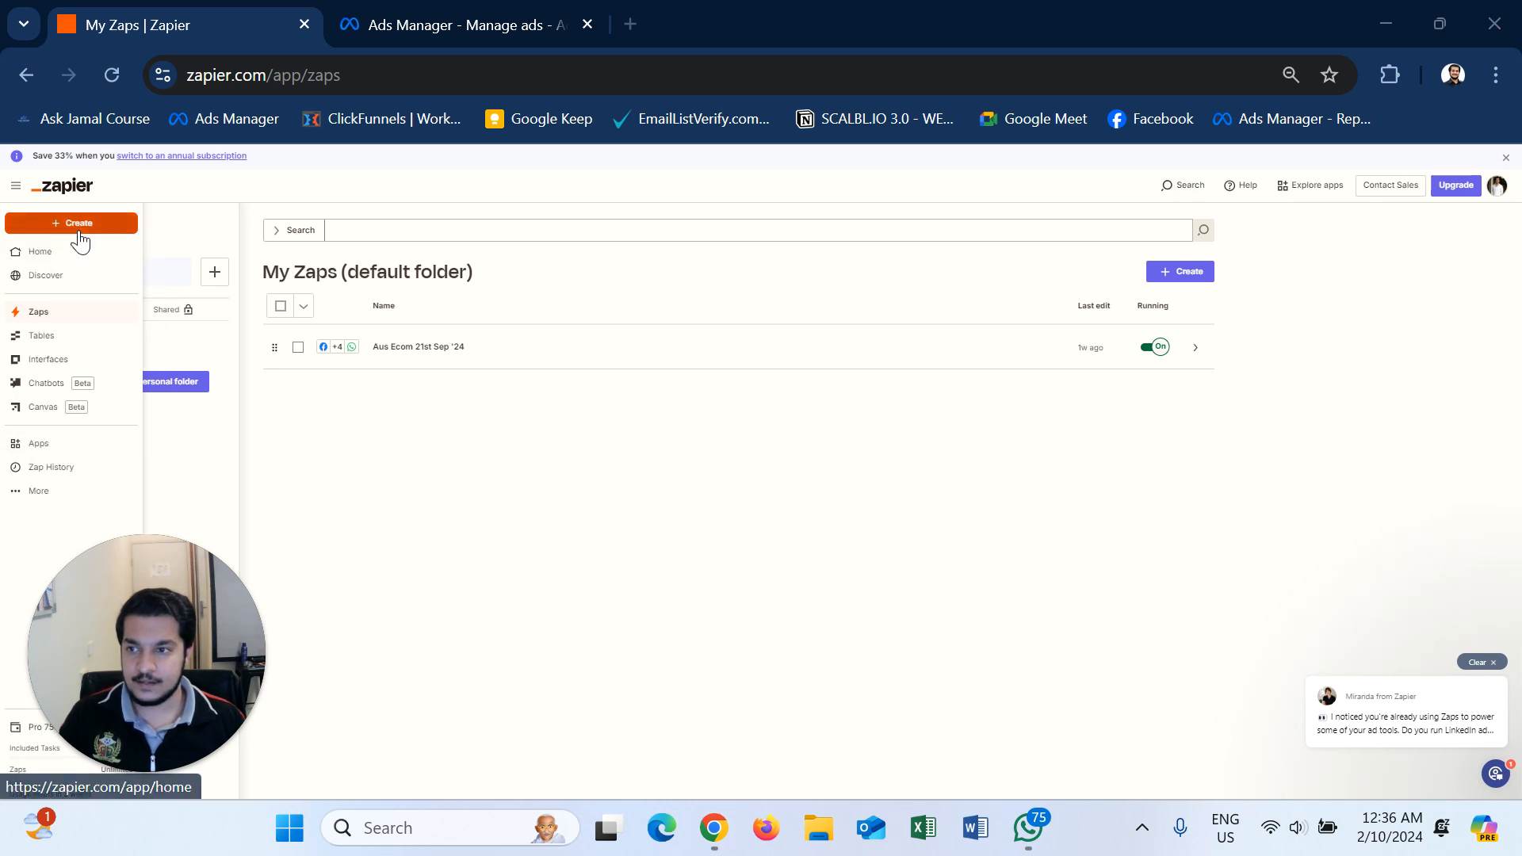
pyautogui.click(79, 230)
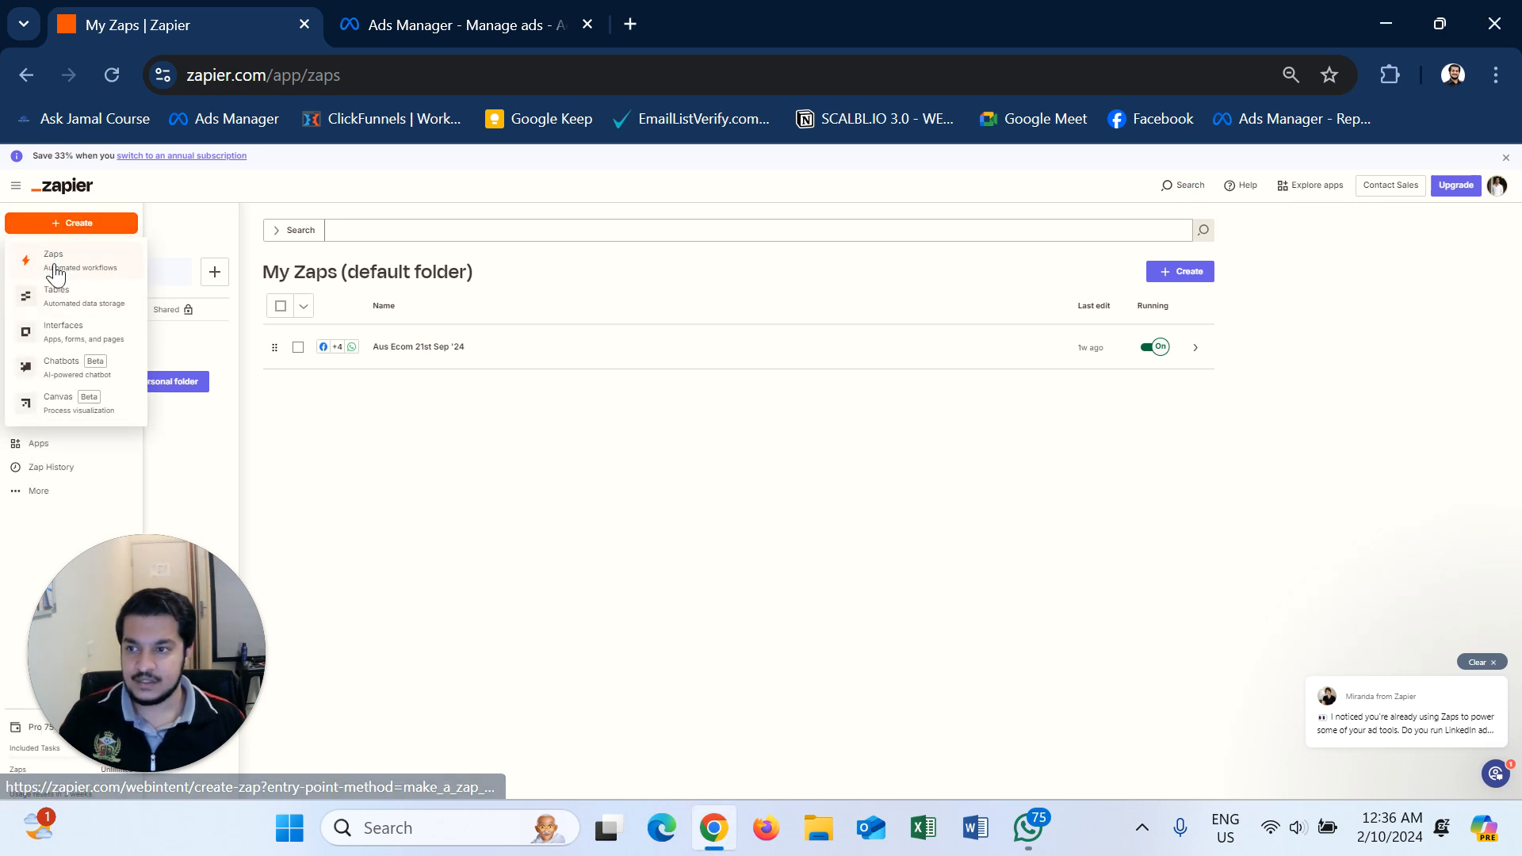
pyautogui.click(54, 270)
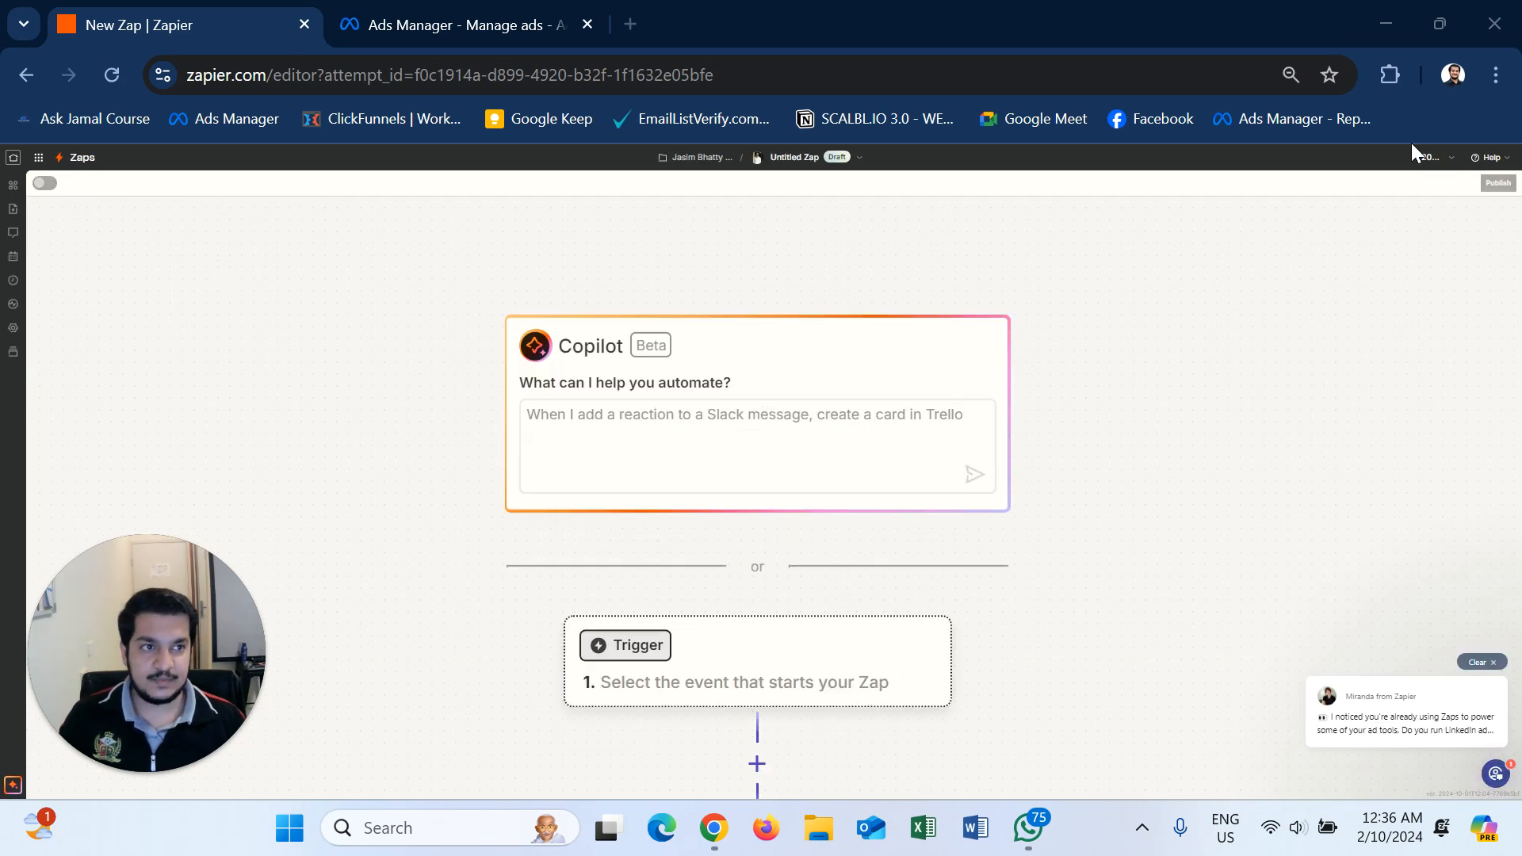
# - Set the browser page zoom to 50%
pyautogui.click(1495, 74)
pyautogui.click(1338, 515)
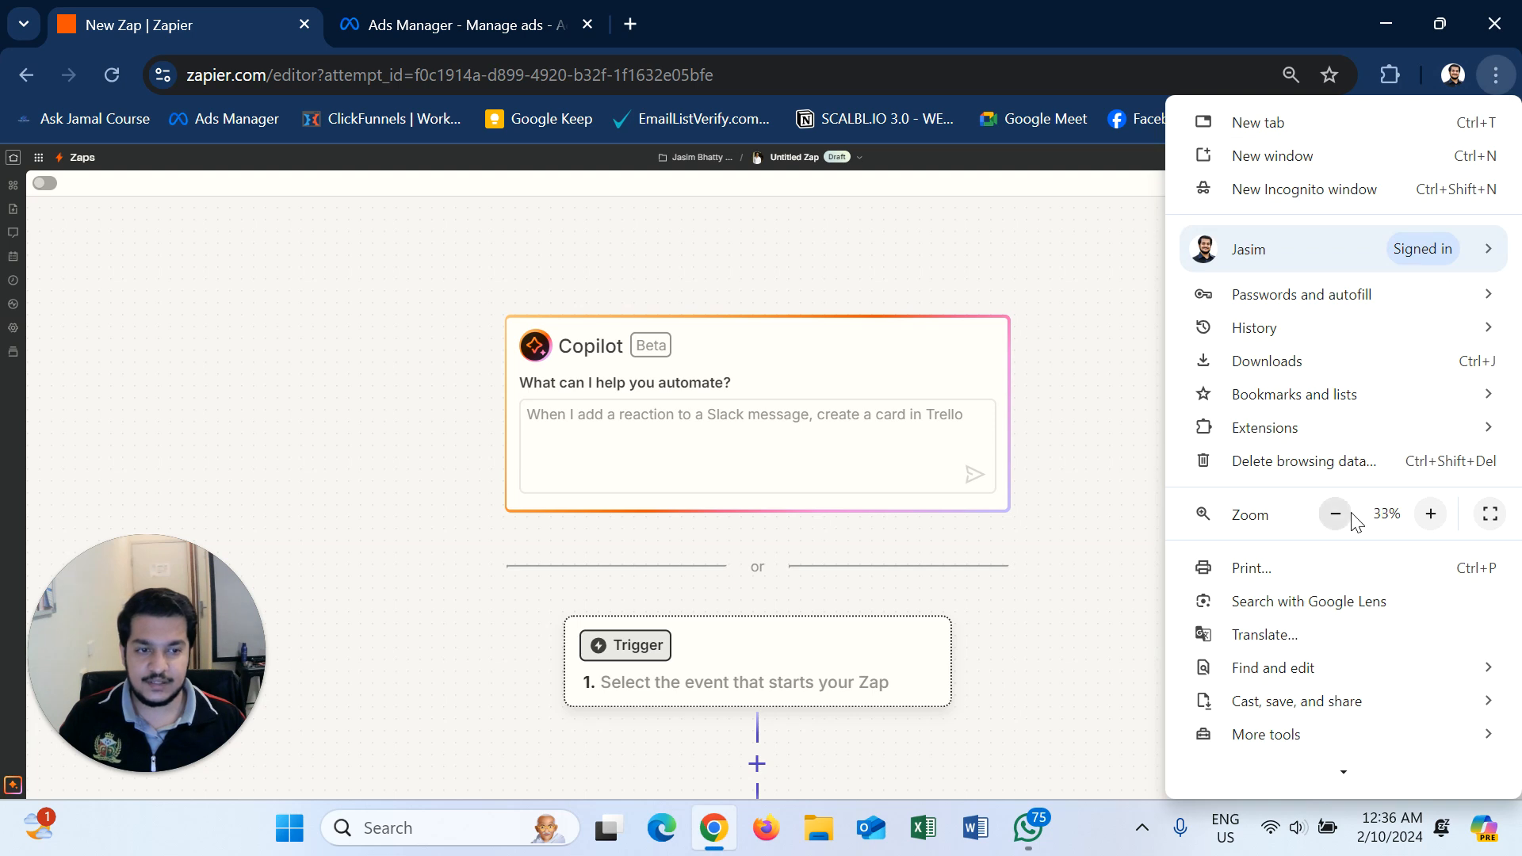
pyautogui.click(1431, 516)
pyautogui.click(653, 455)
# - Ask Copilot to send Facebook leads to Gmail and WhatsApp
pyautogui.click(652, 452)
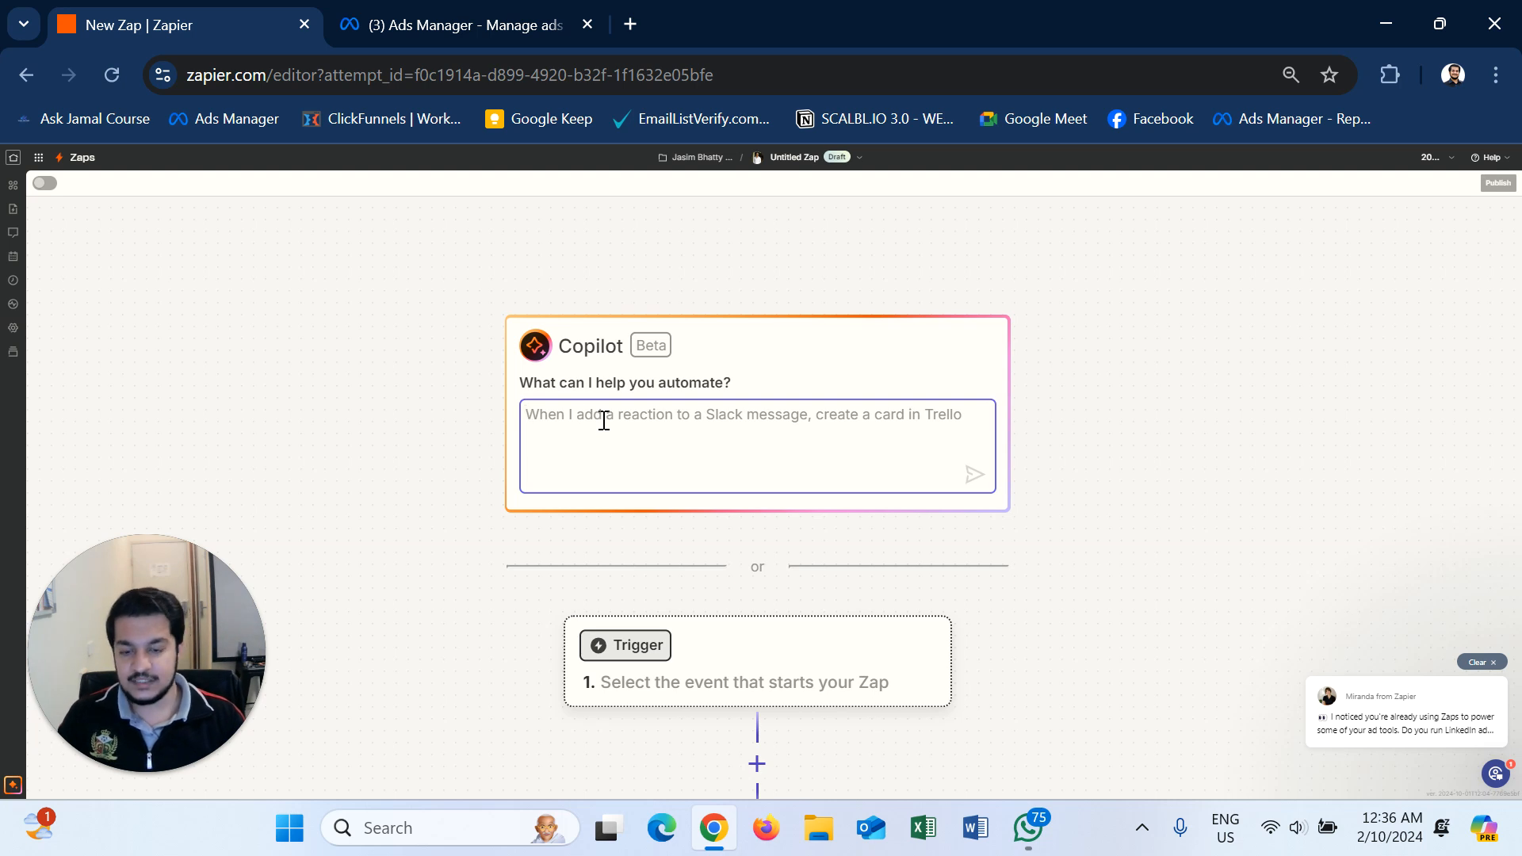
pyautogui.write('I n')
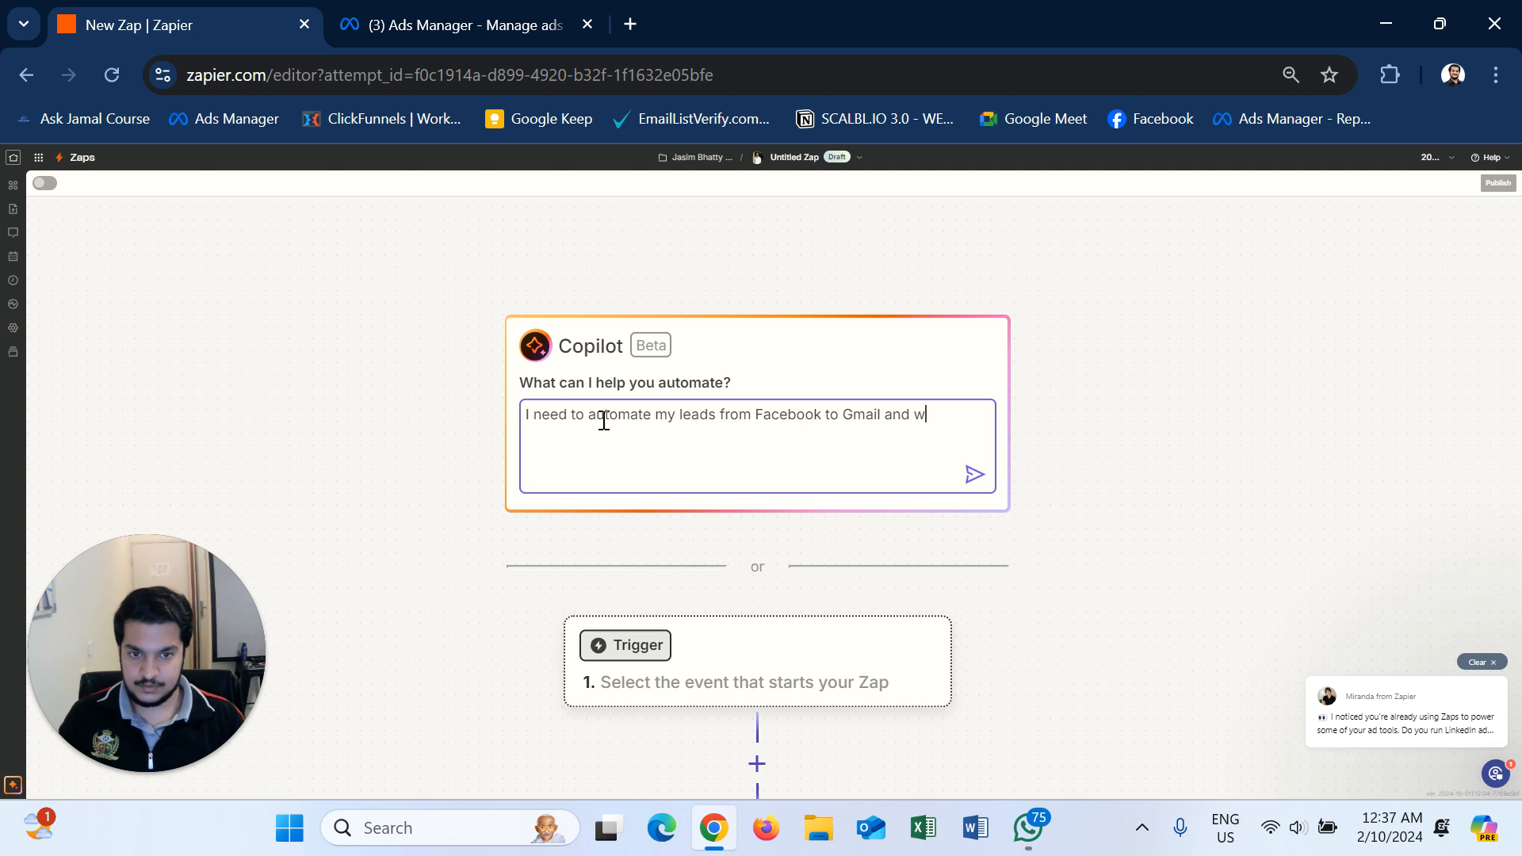
pyautogui.write('sapp')
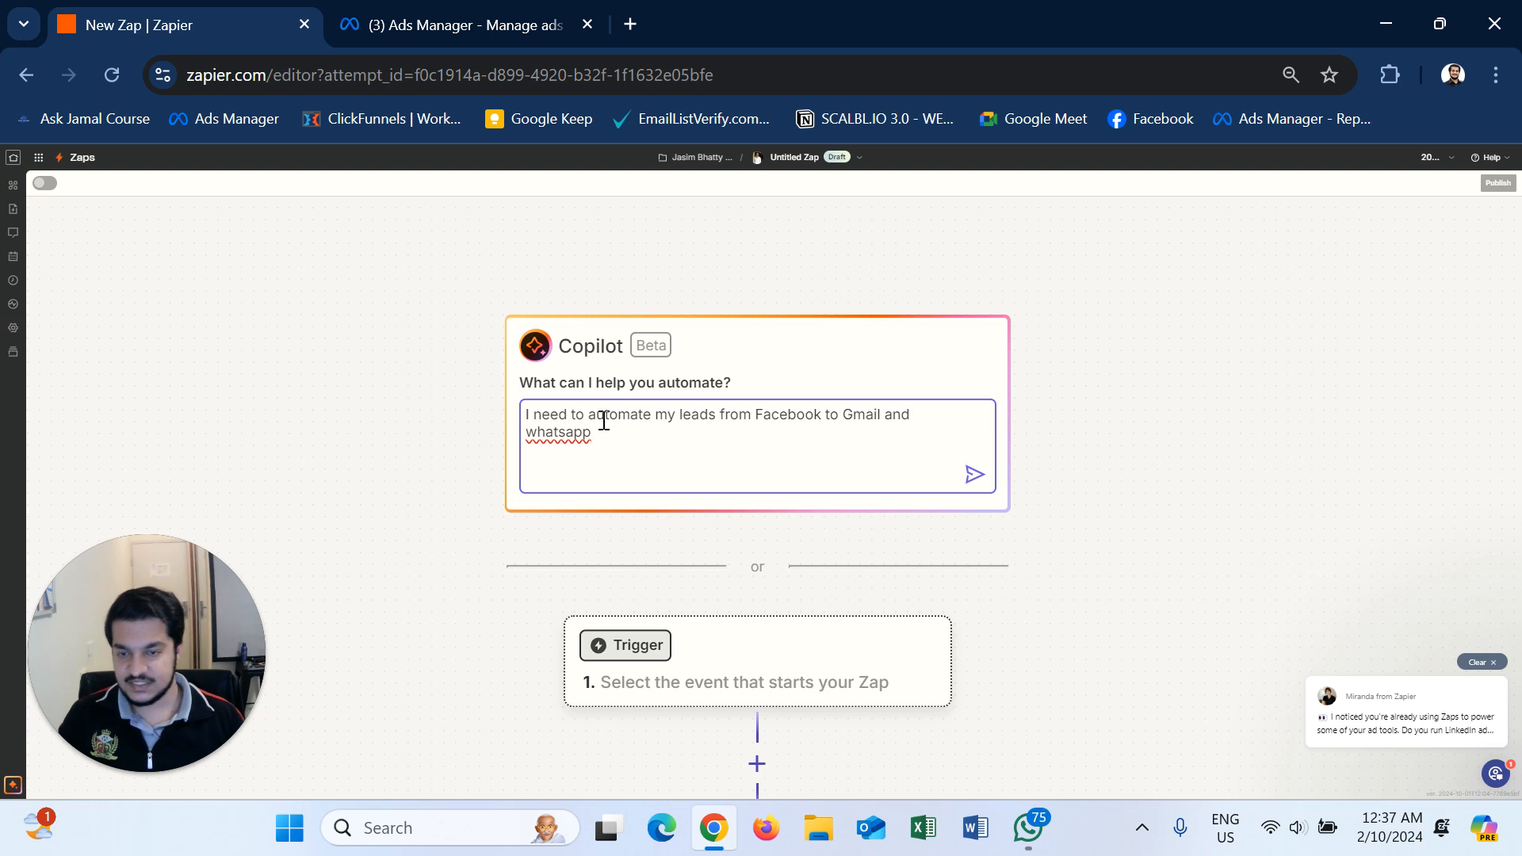
pyautogui.click(974, 476)
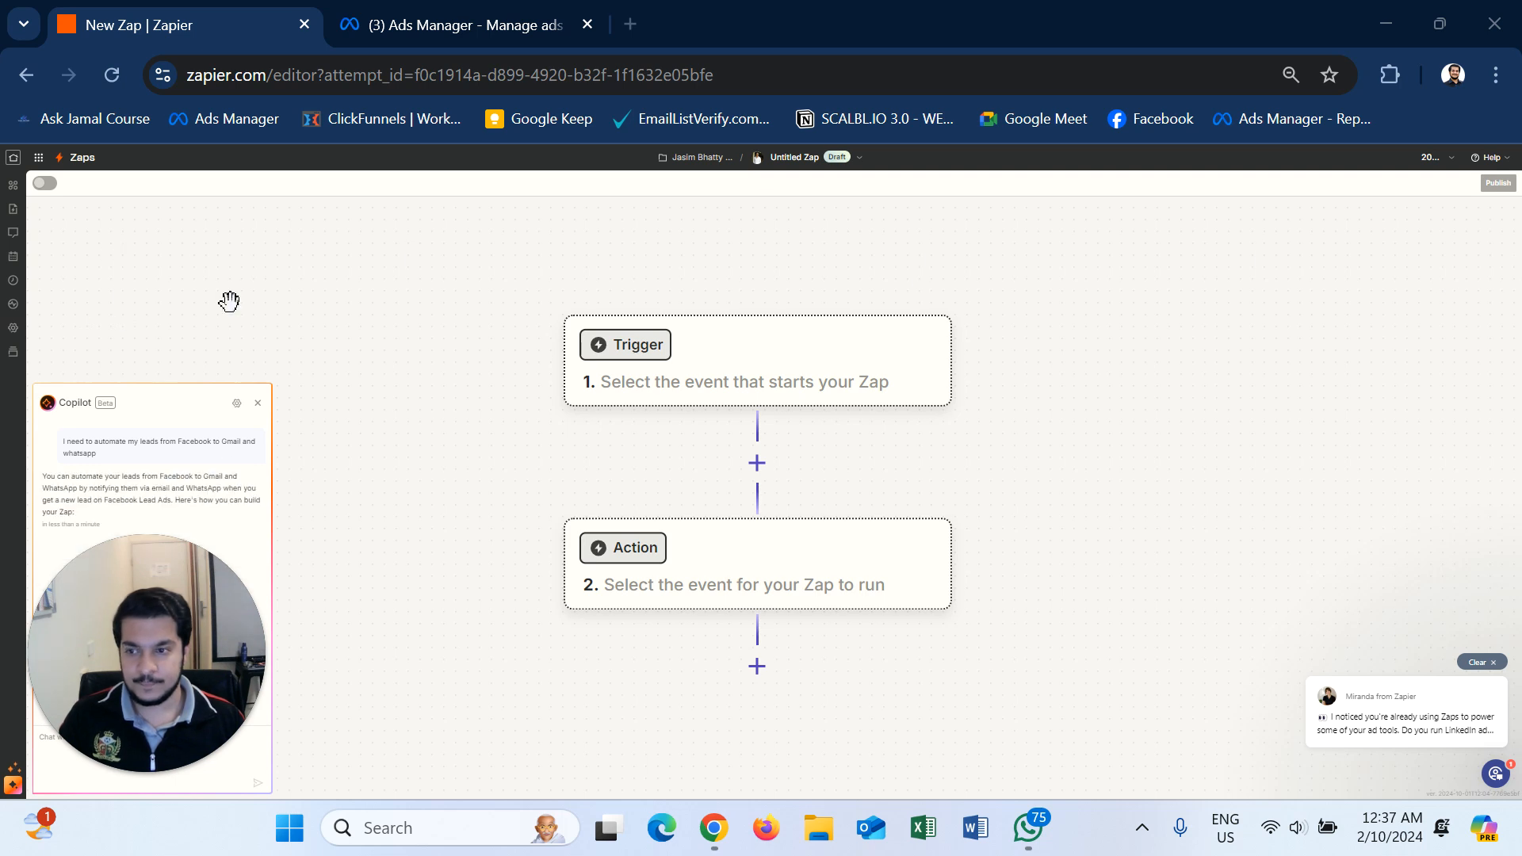
# - Search 'facebook lead' and set Facebook Lead Ads as the trigger app
pyautogui.moveTo(154, 551); pyautogui.dragTo(231, 140)
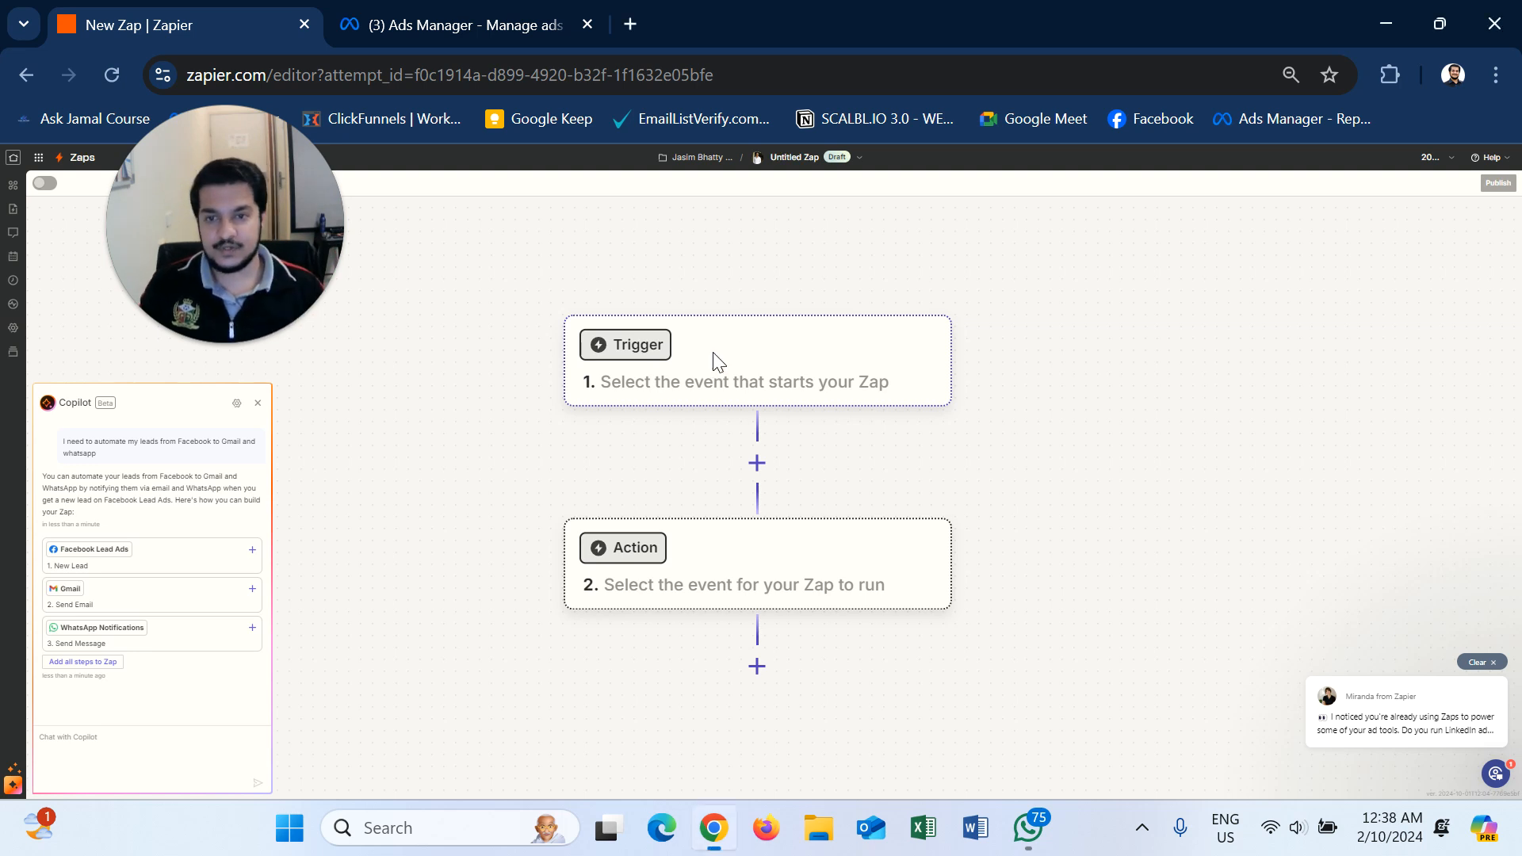
pyautogui.click(714, 363)
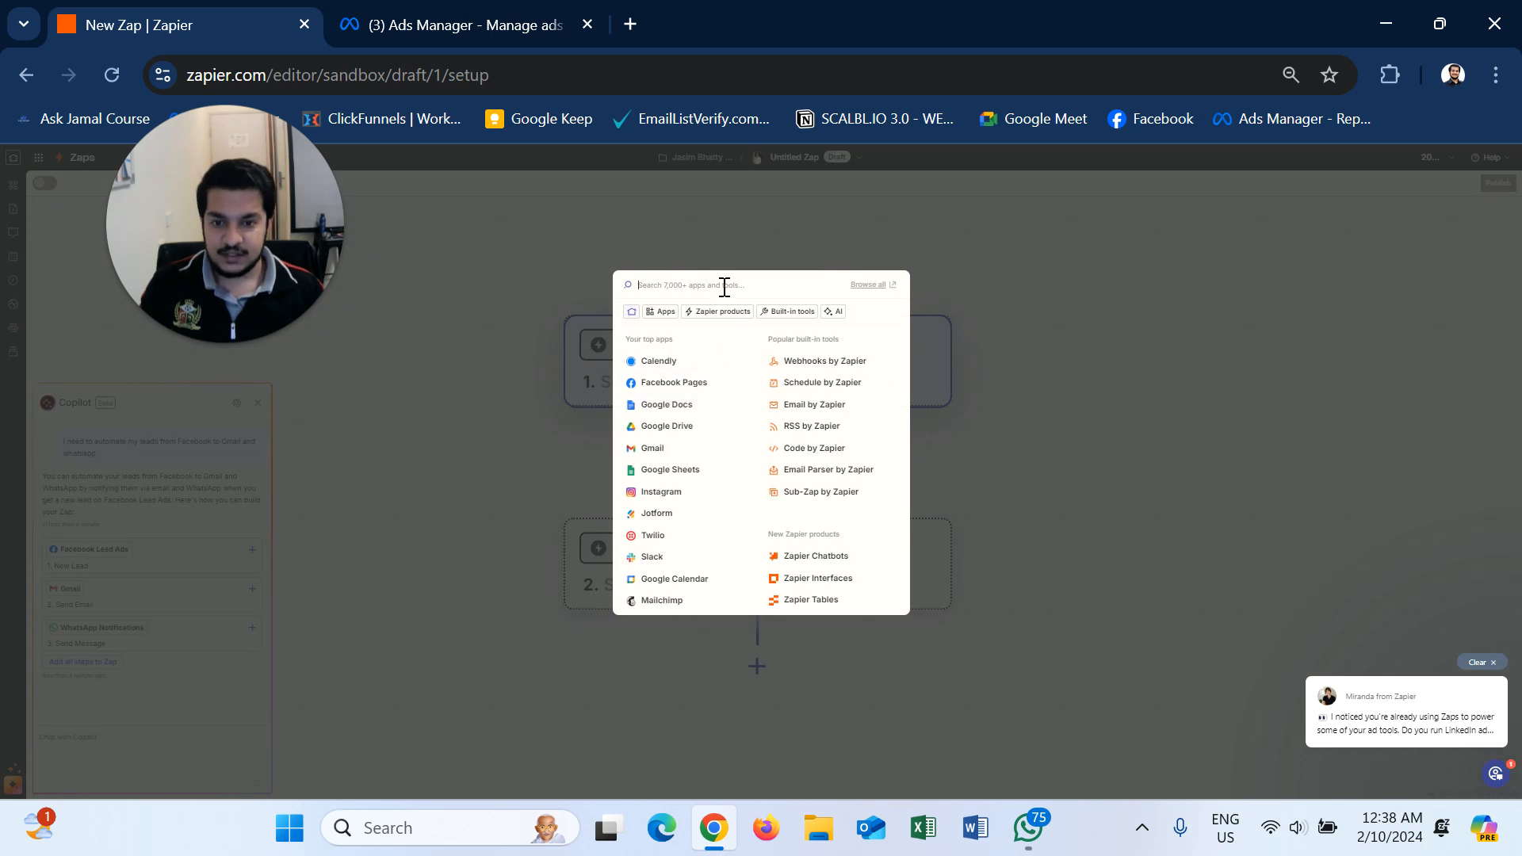
pyautogui.write('facebo')
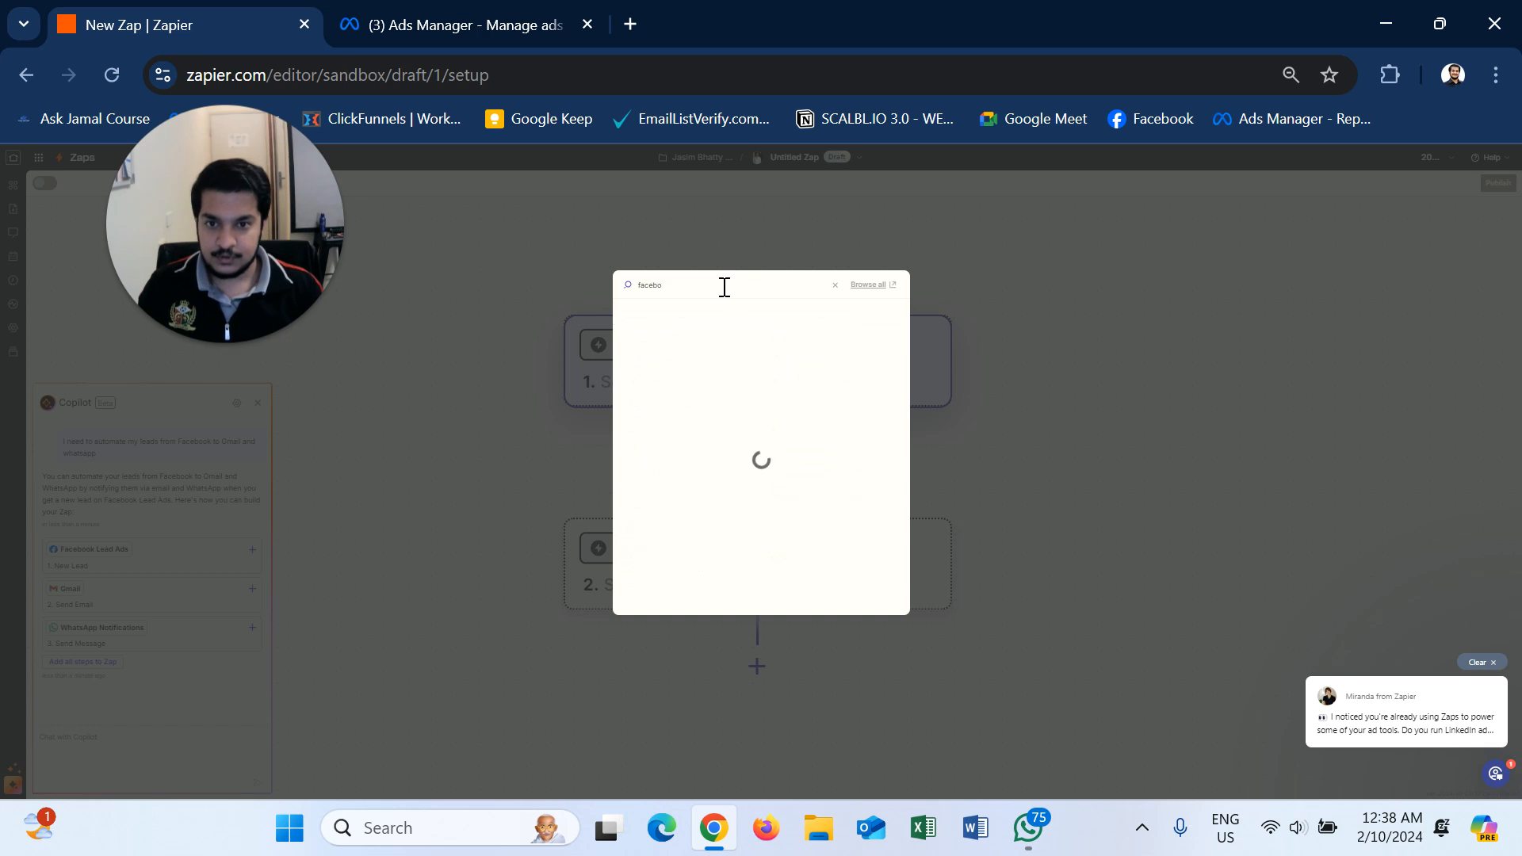
pyautogui.write('ok lead')
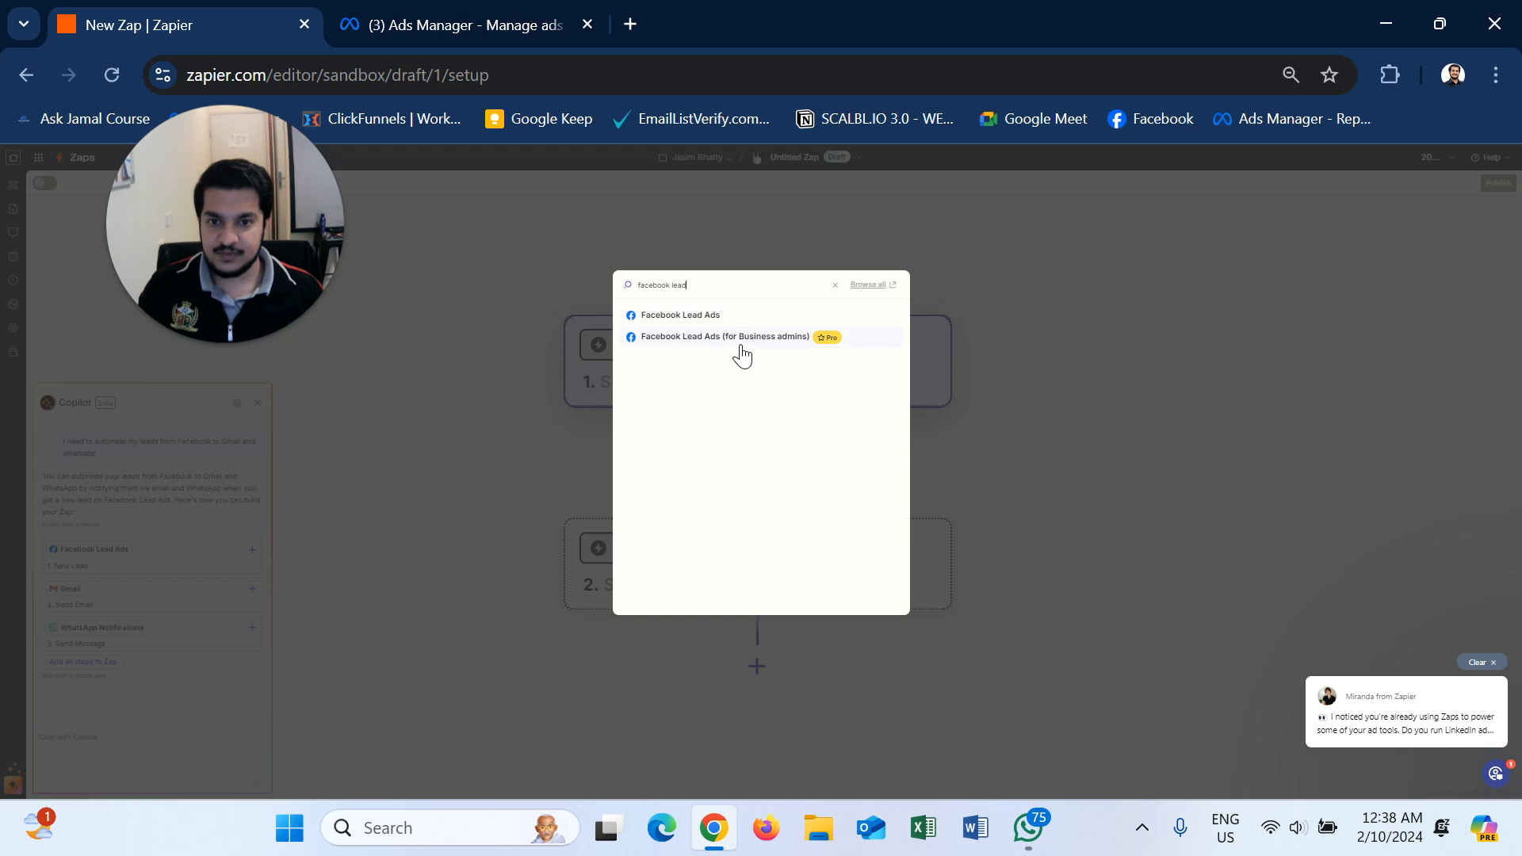
pyautogui.click(664, 319)
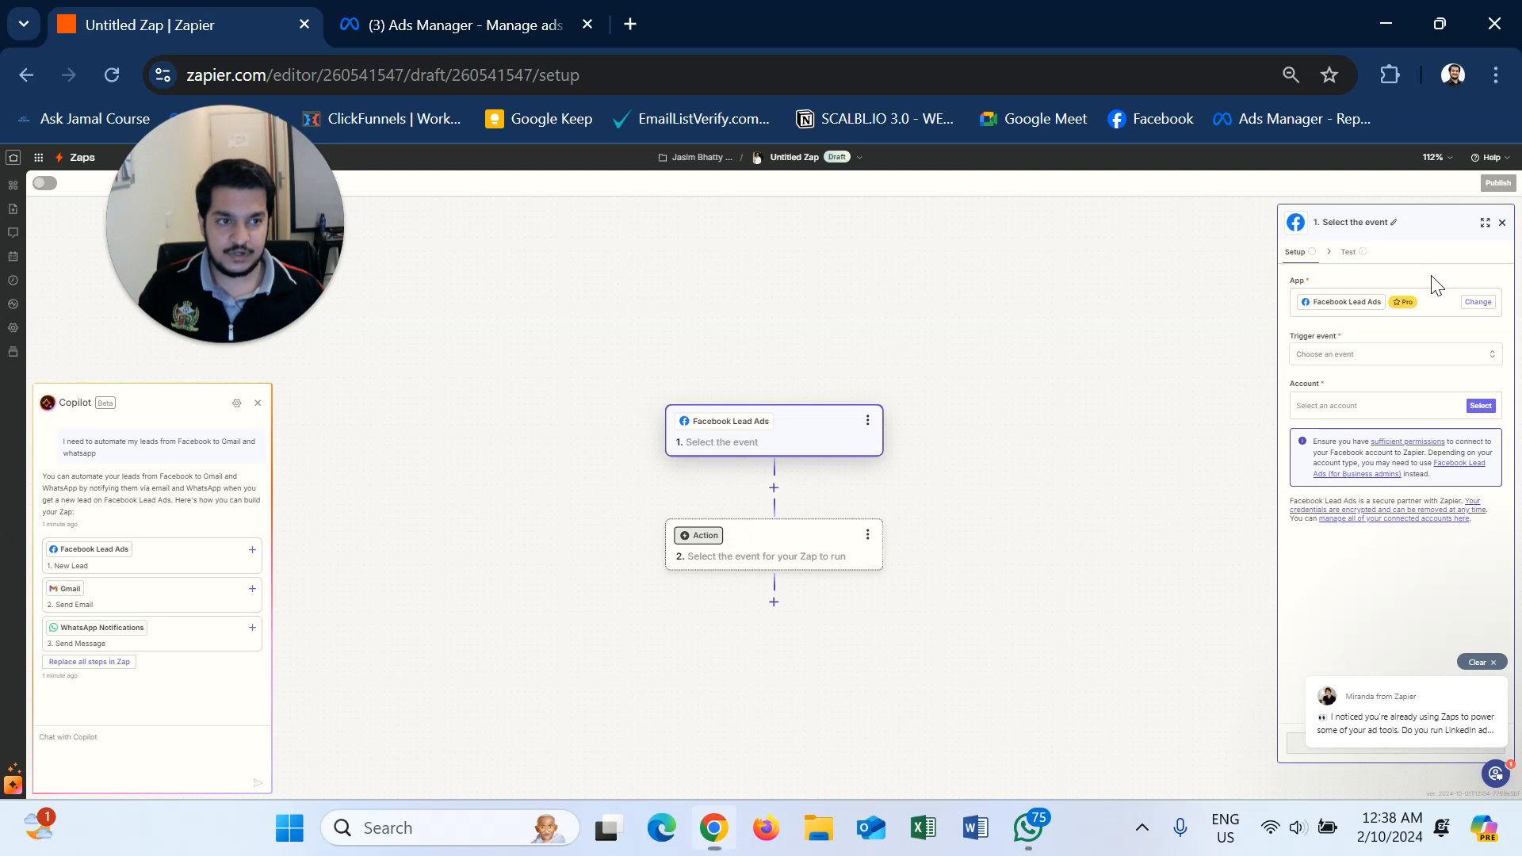
# - Set the trigger event to New Lead and reconnect the Facebook Lead Ads account
pyautogui.click(1386, 365)
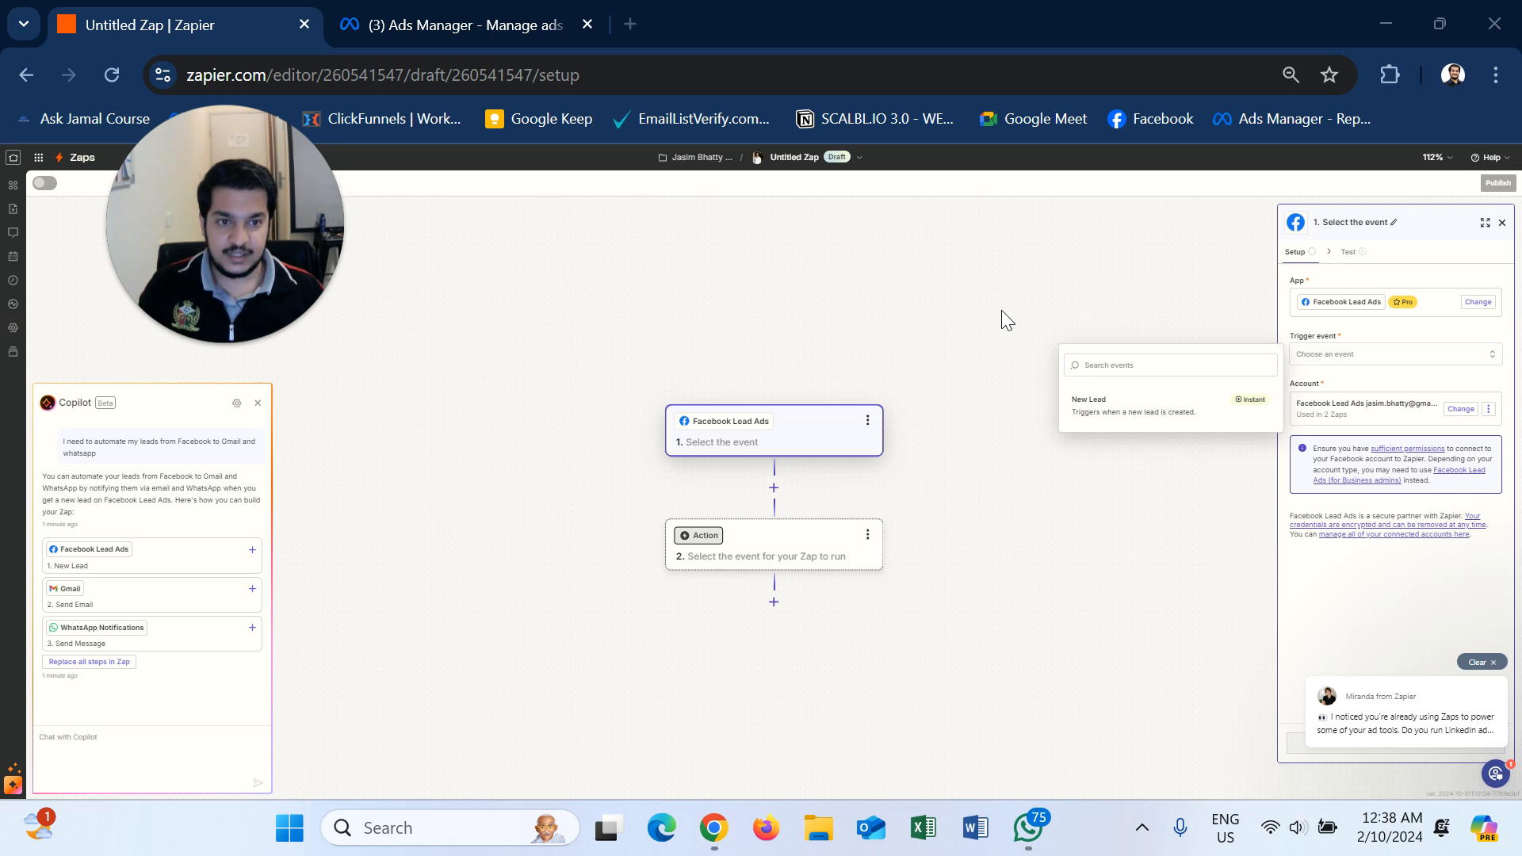
pyautogui.click(1101, 416)
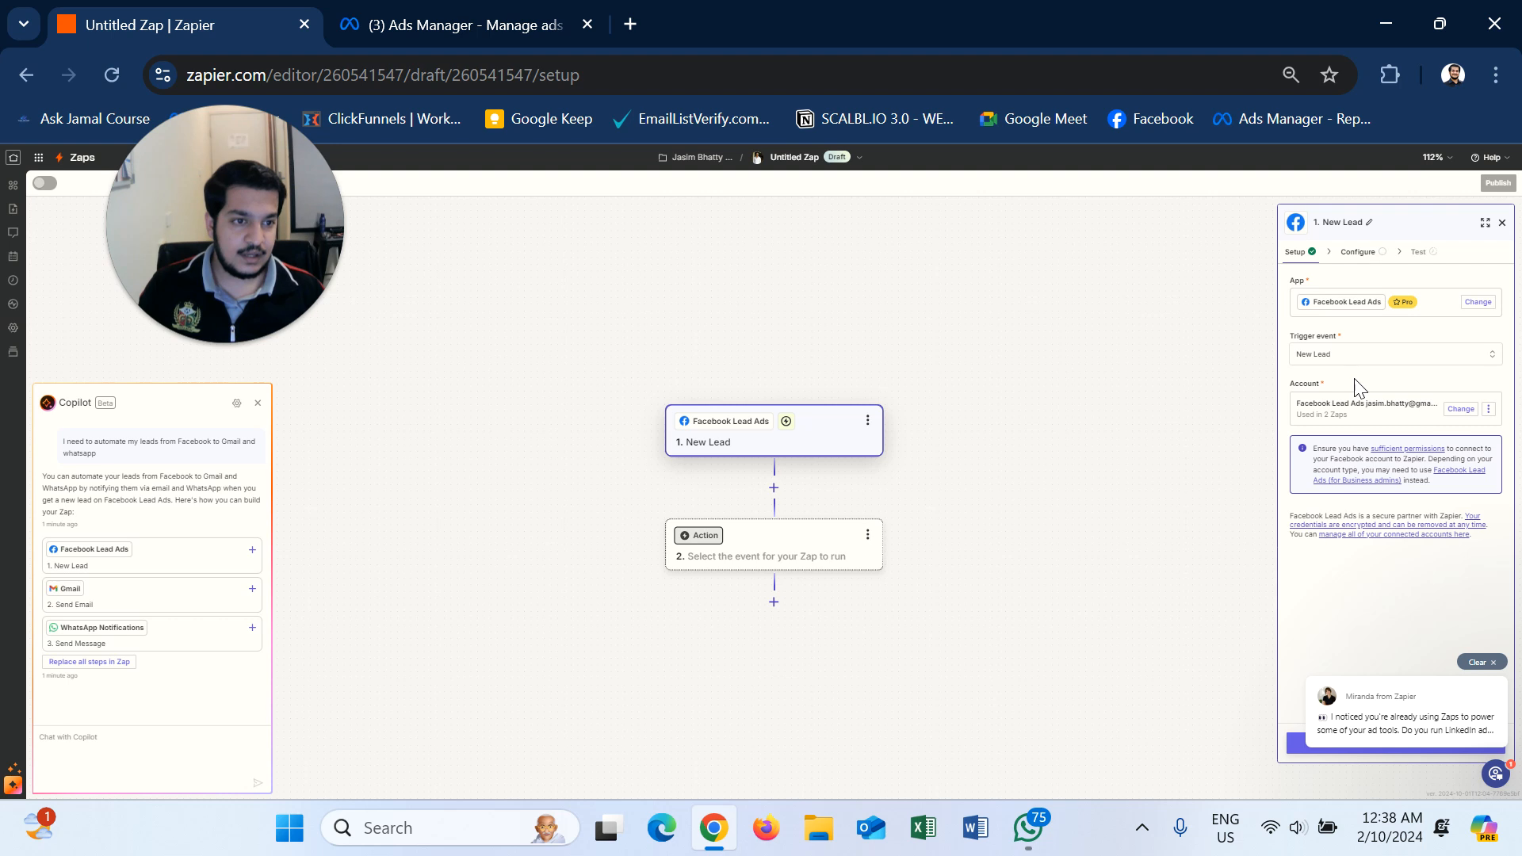
pyautogui.click(1489, 410)
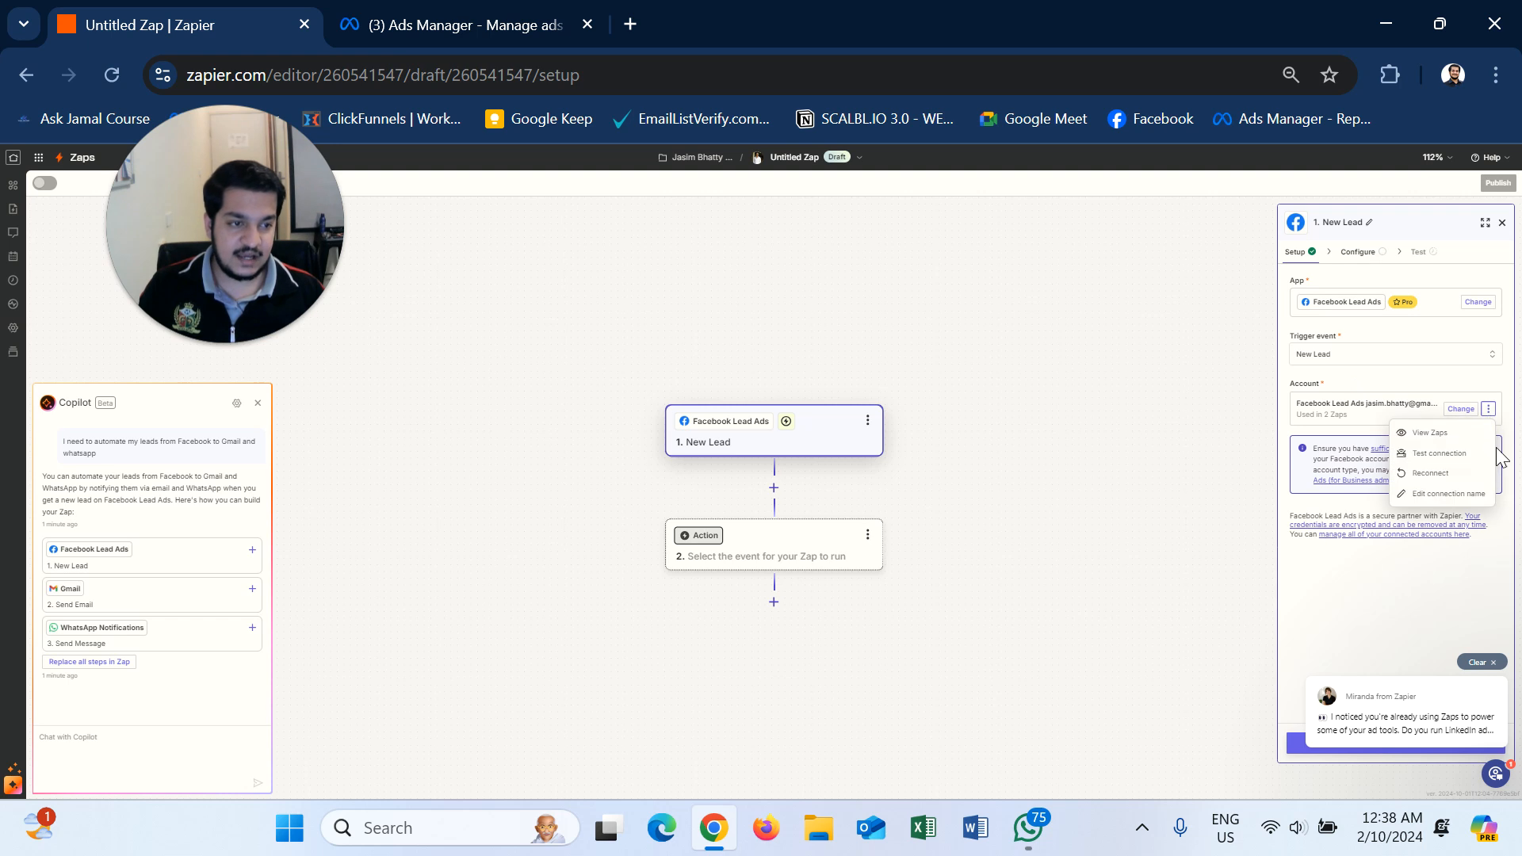
pyautogui.click(1432, 473)
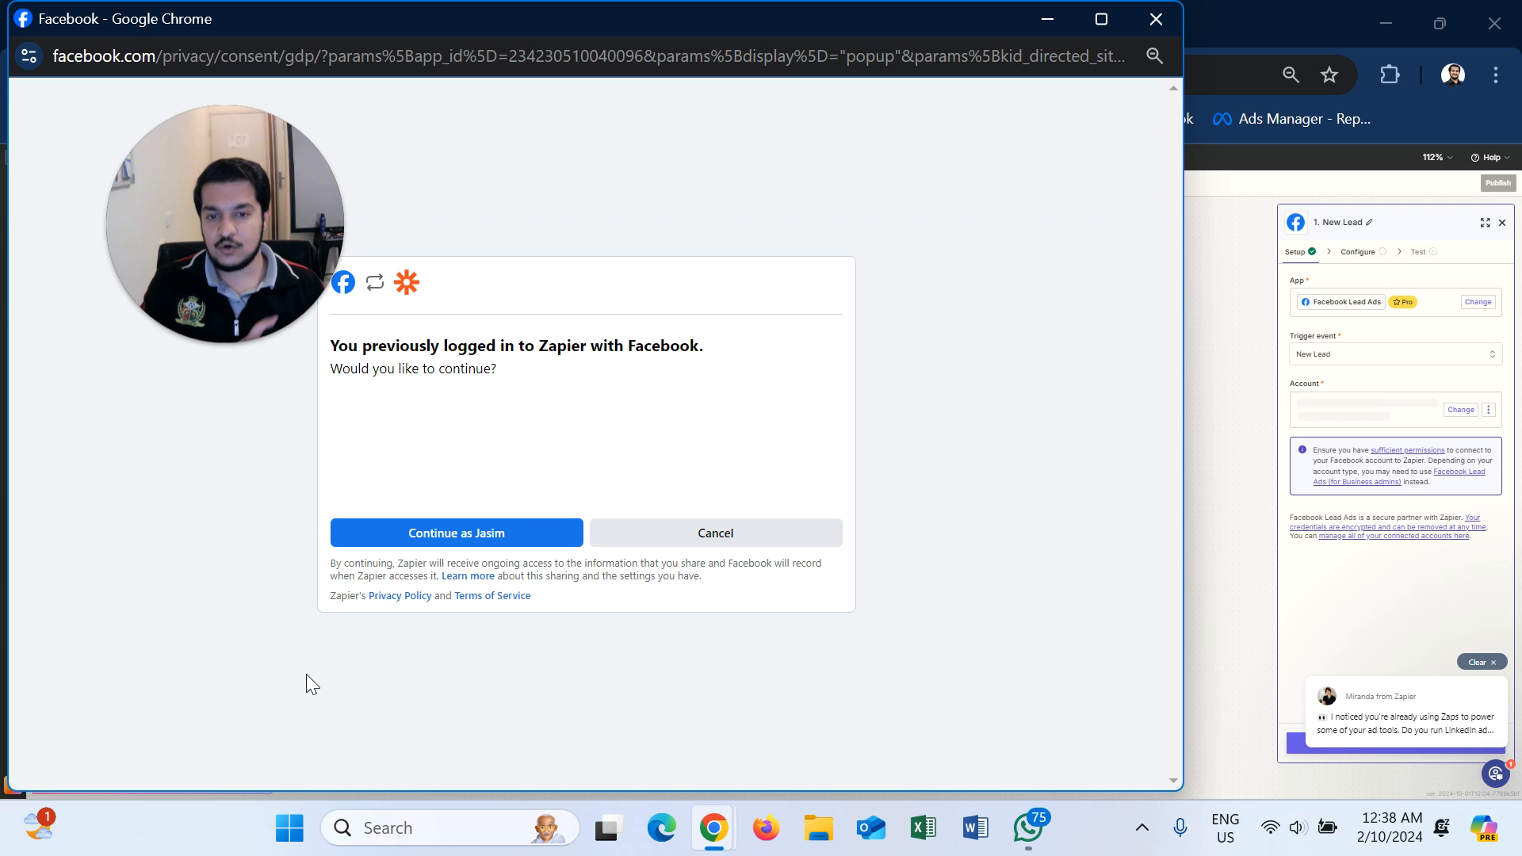
pyautogui.click(1157, 19)
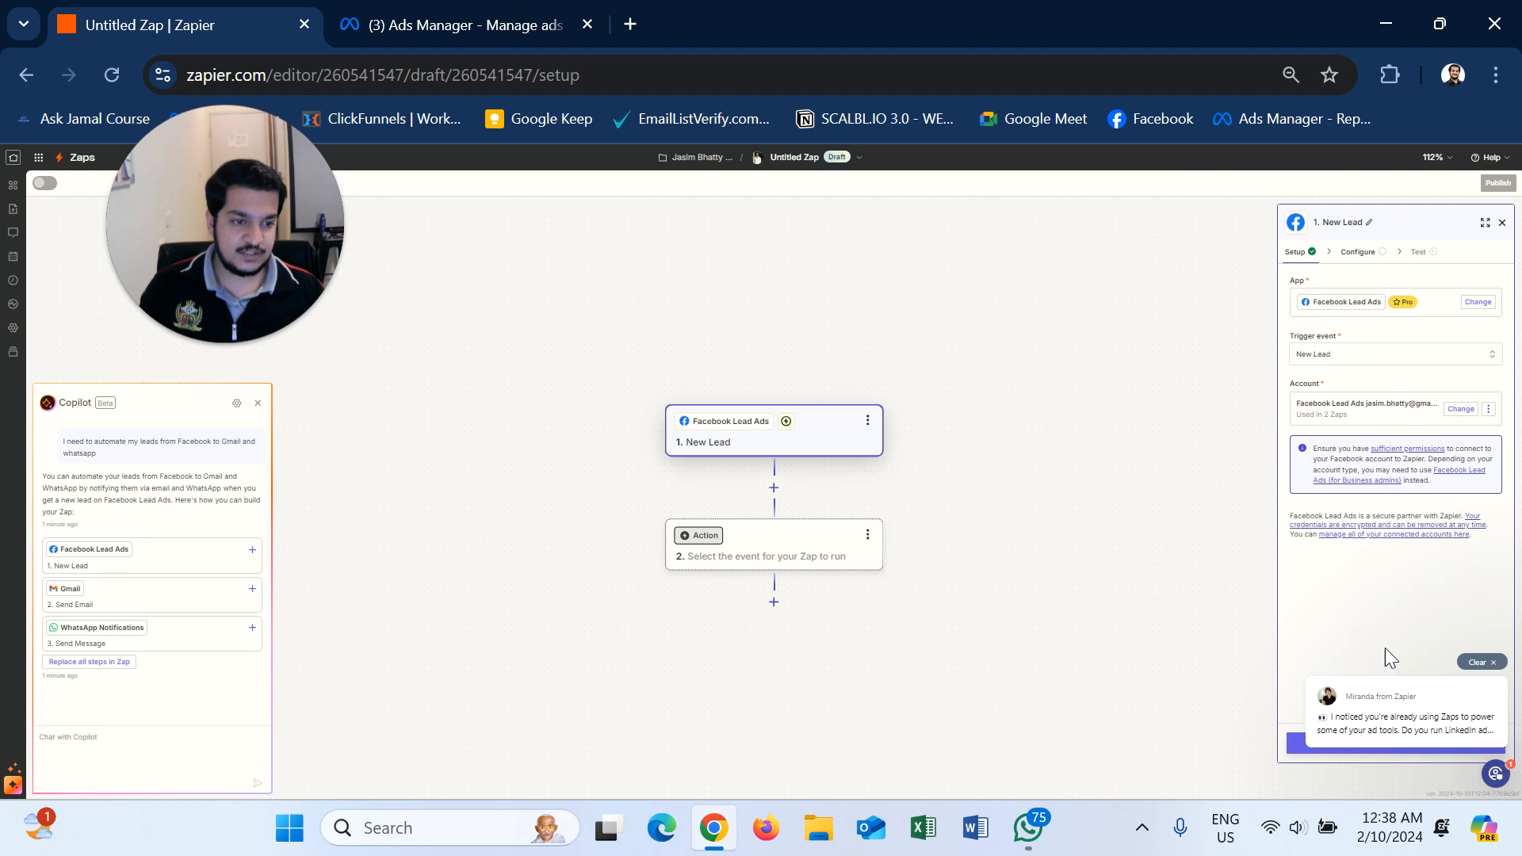
pyautogui.click(1479, 661)
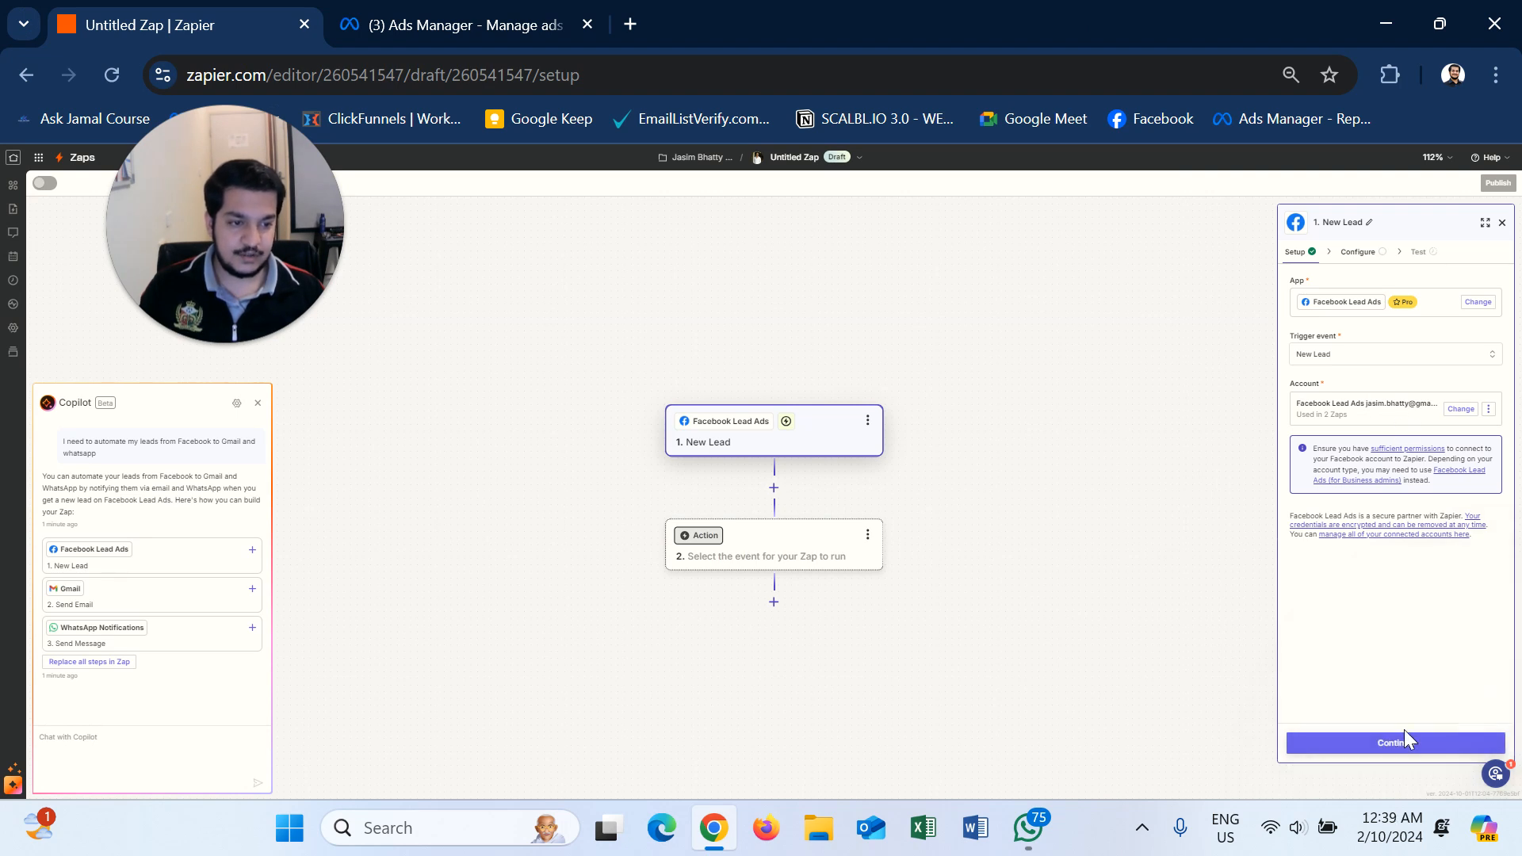
# - Choose the Grade Up Branding page and Ecom Dubai Form - 7th Sept form for the trigger
pyautogui.click(1417, 750)
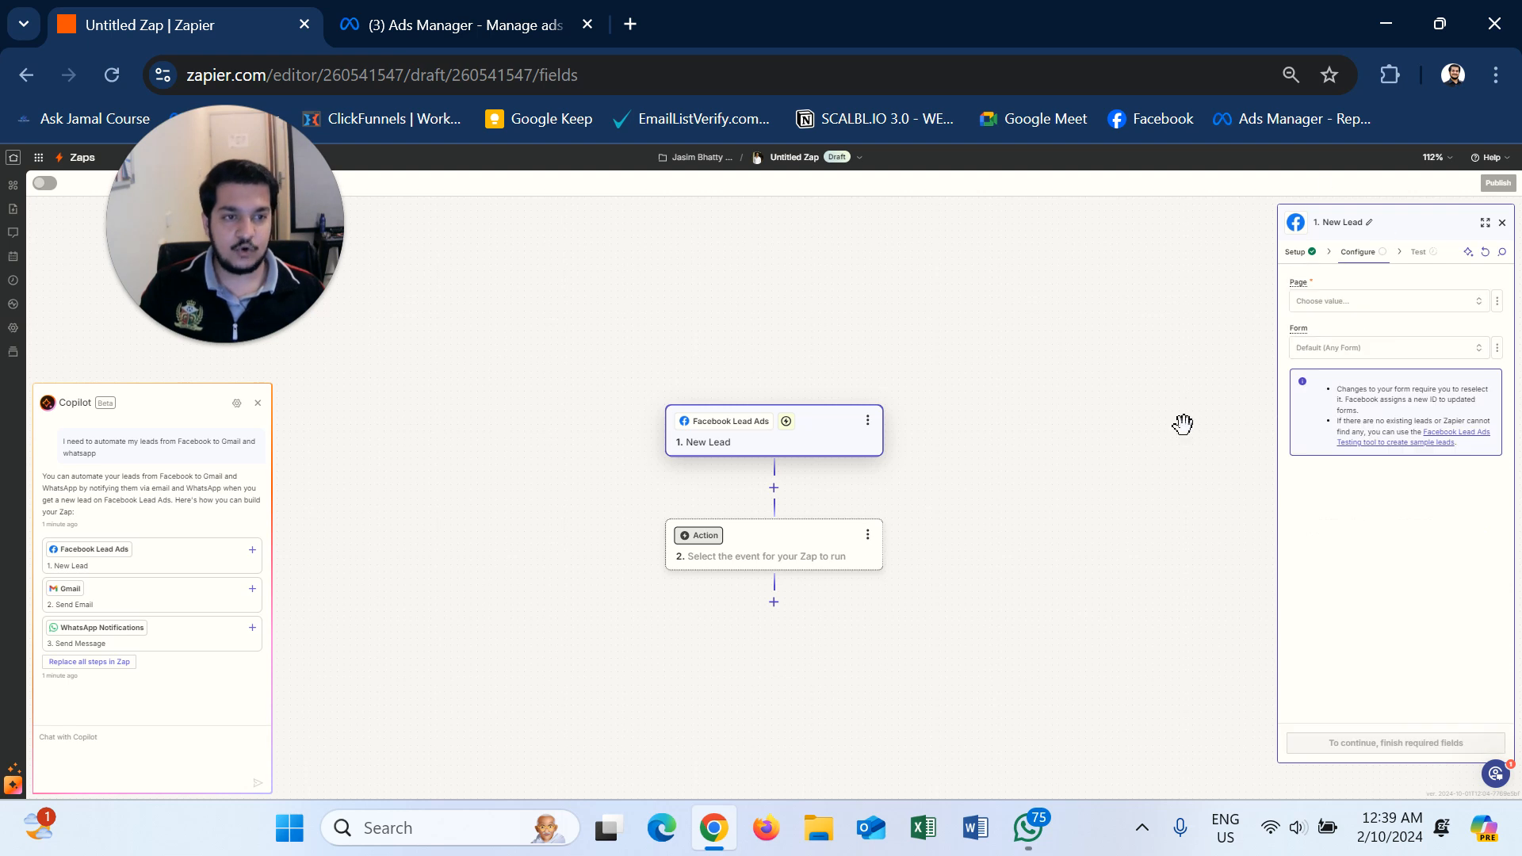
pyautogui.click(1399, 302)
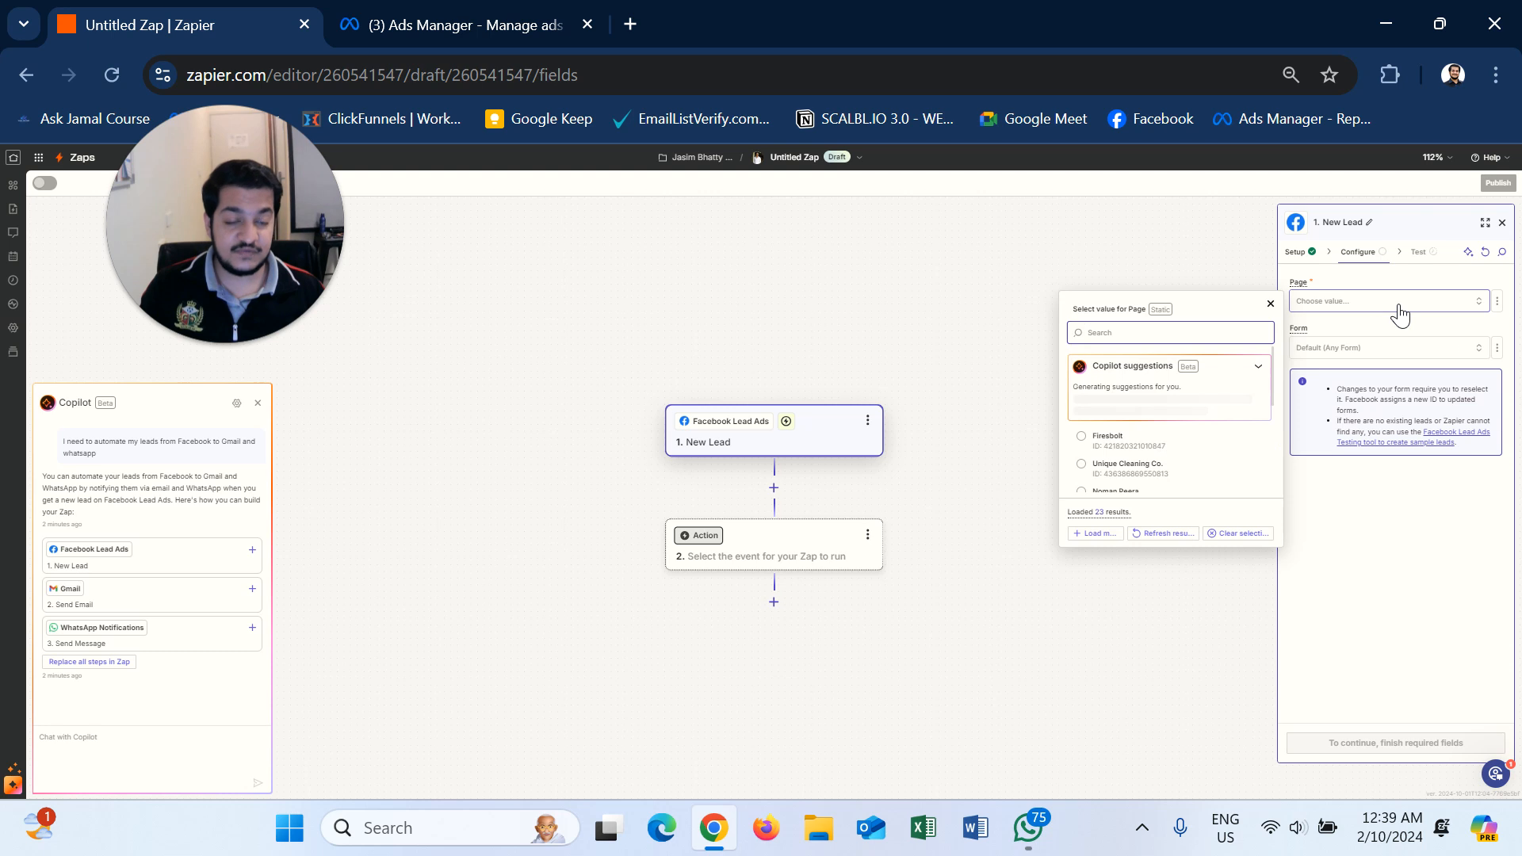
pyautogui.scroll(-1, 1138, 483)
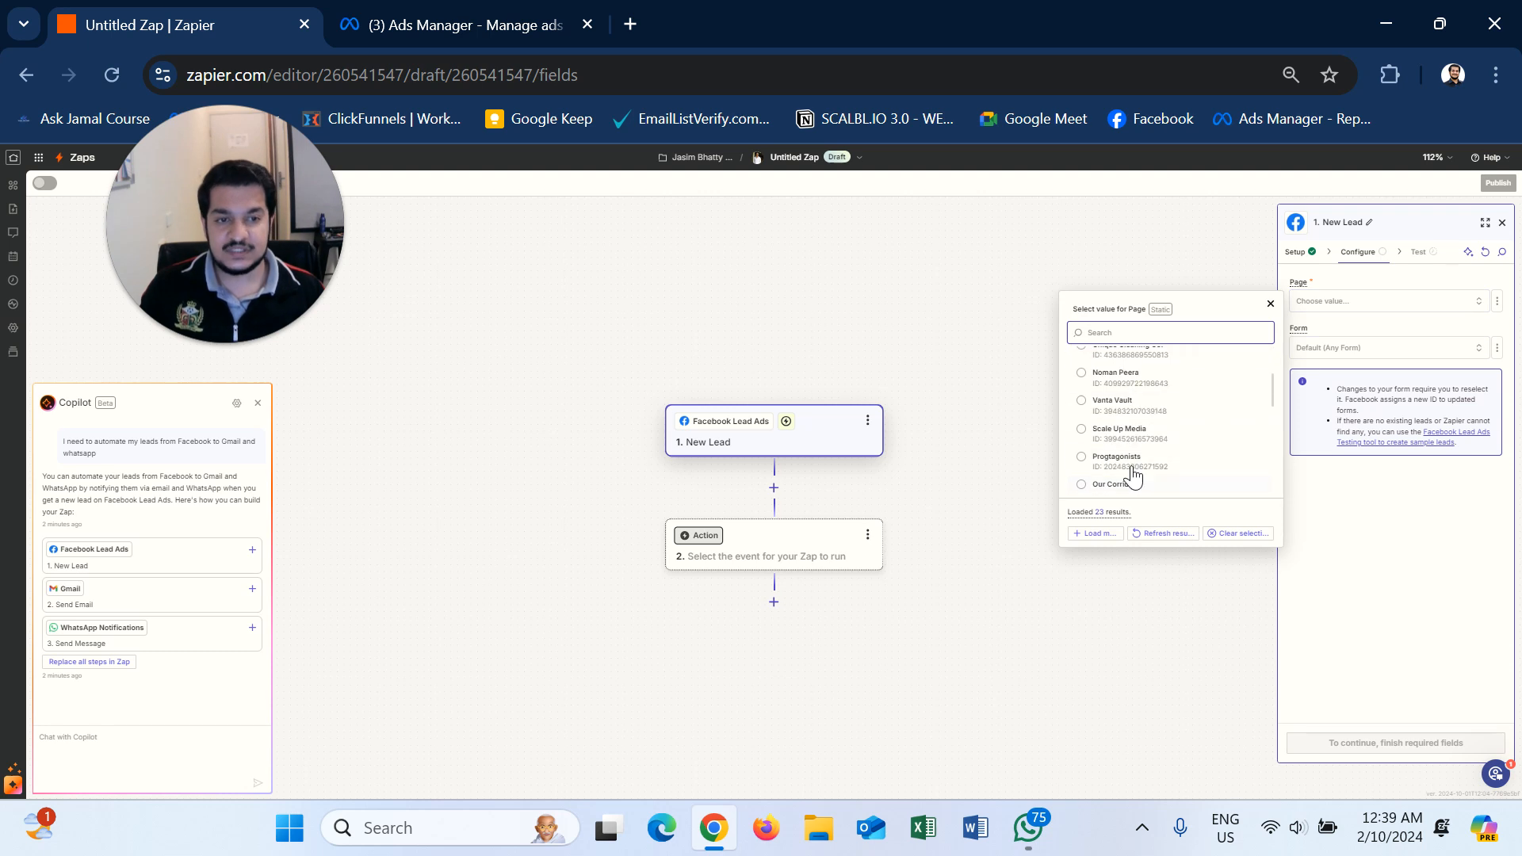
pyautogui.scroll(-3, 1141, 476)
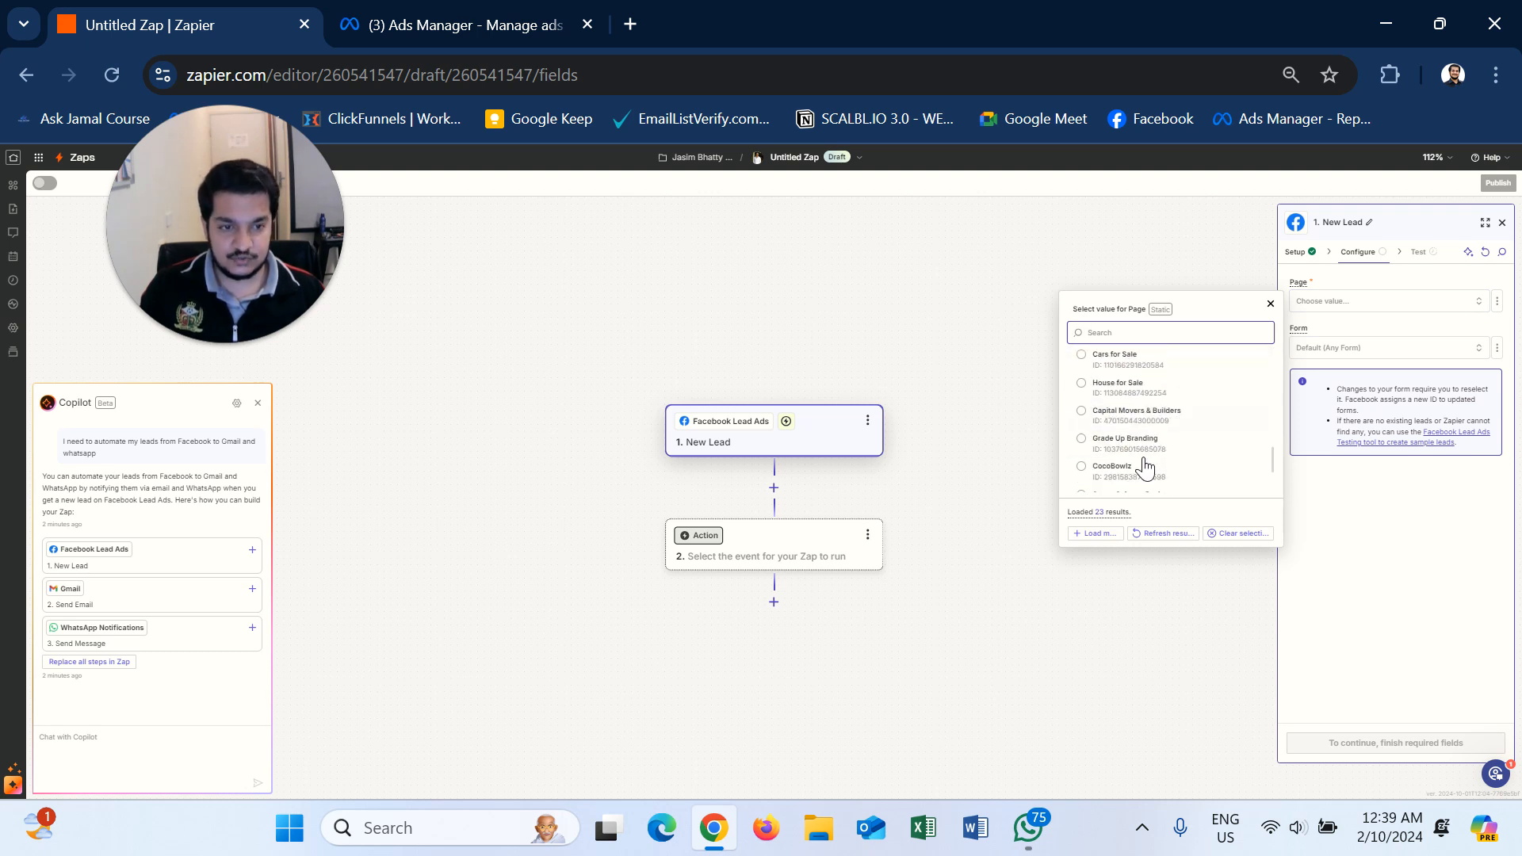
pyautogui.click(1082, 438)
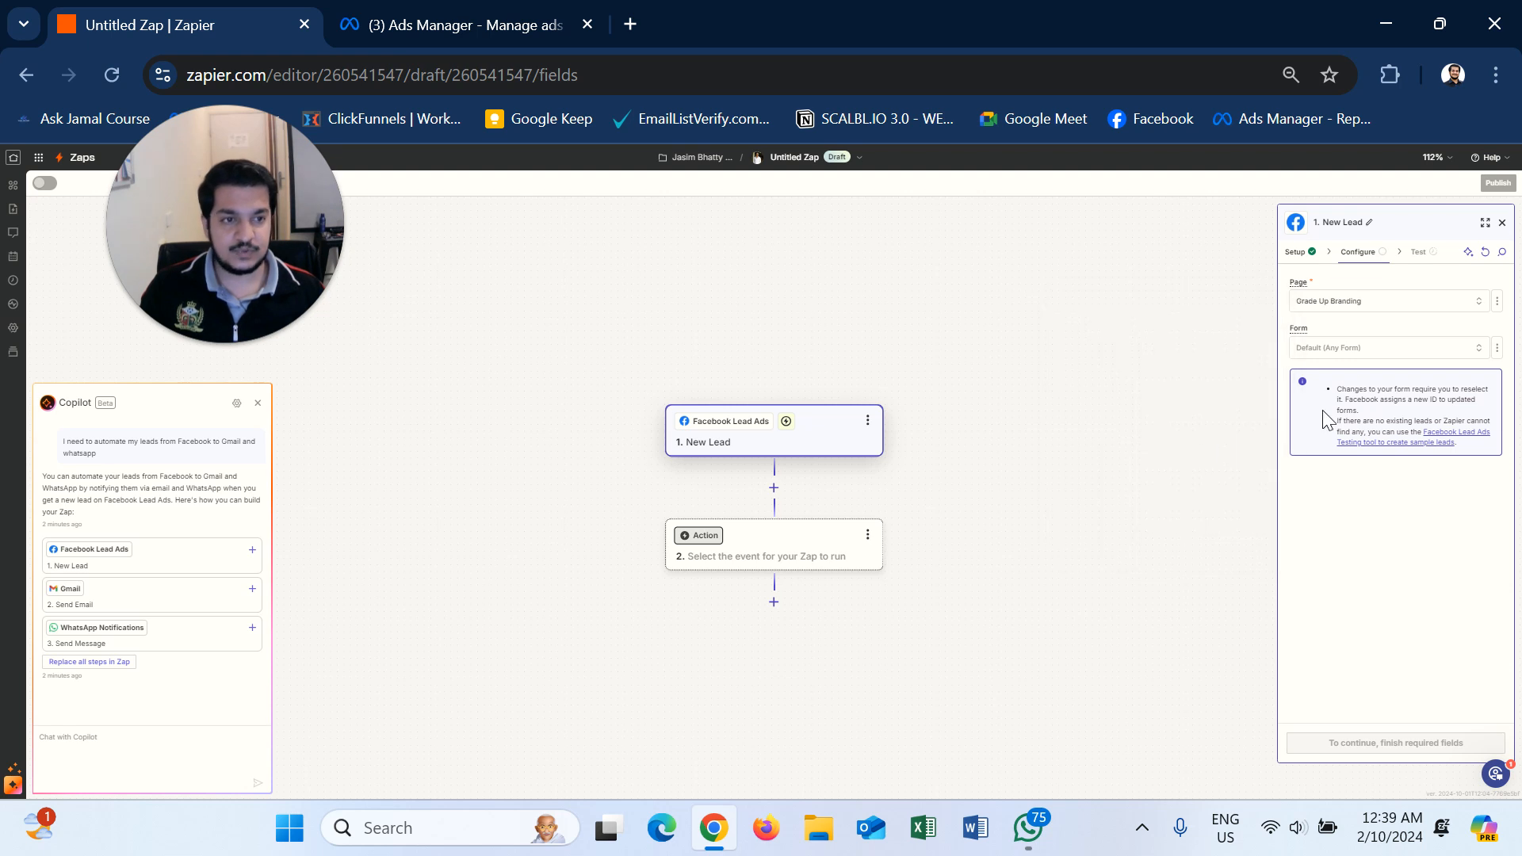
pyautogui.click(1408, 360)
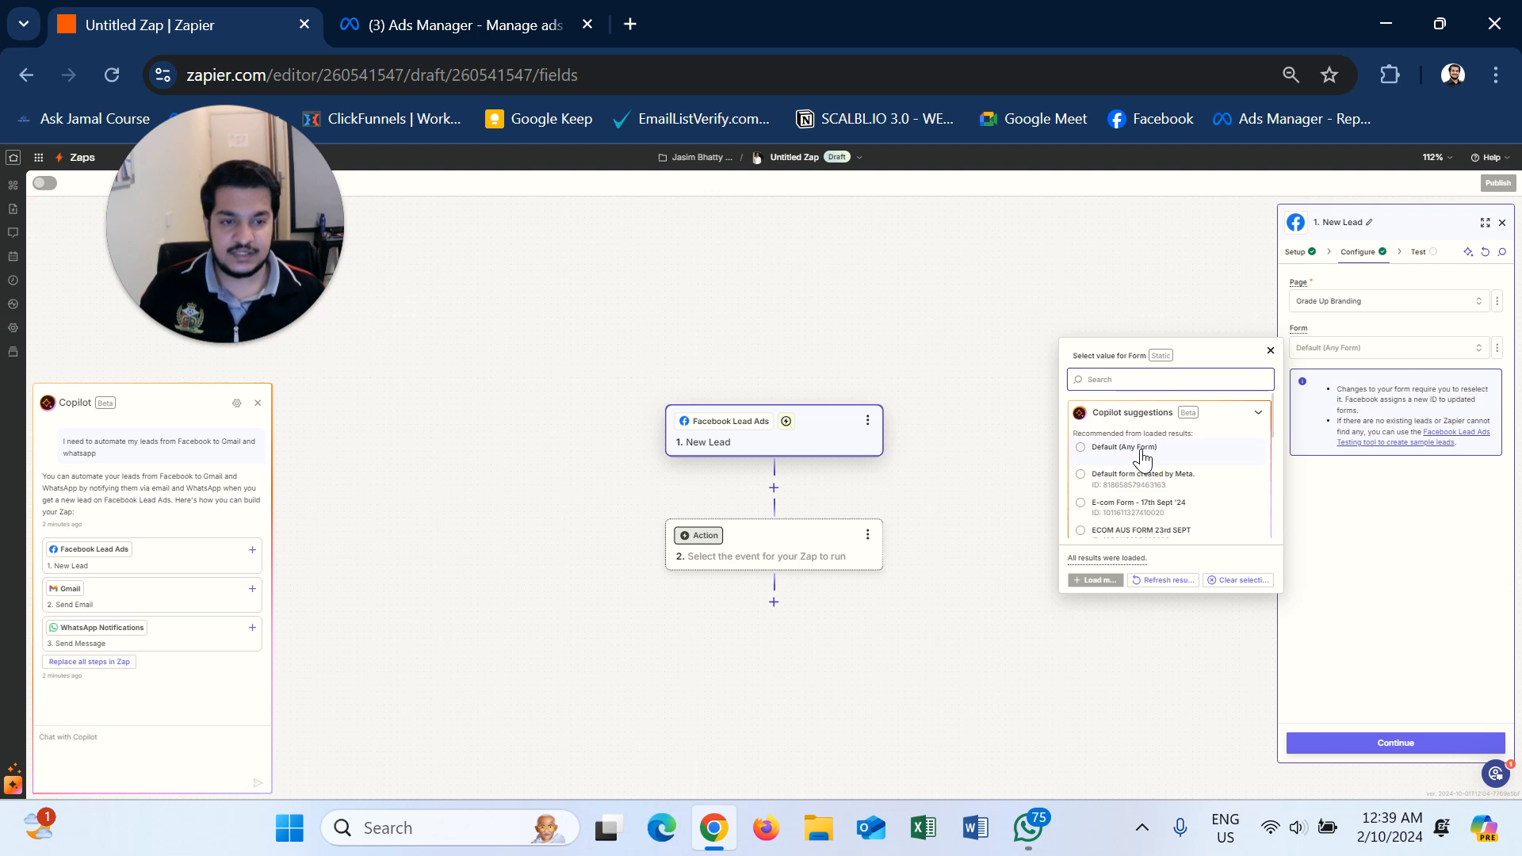
pyautogui.scroll(-3, 1156, 525)
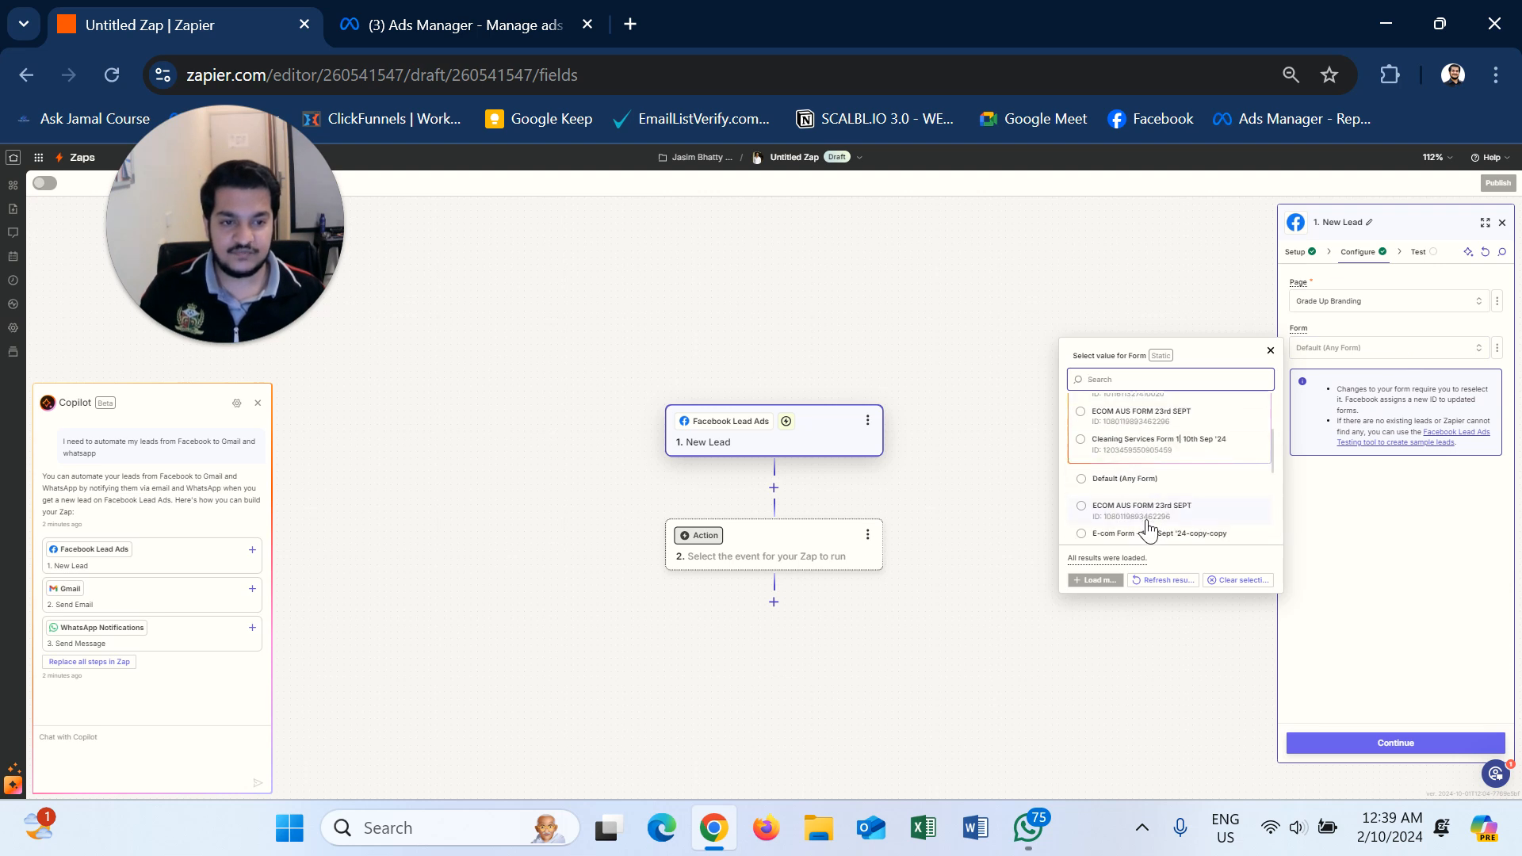
pyautogui.scroll(-2, 1147, 528)
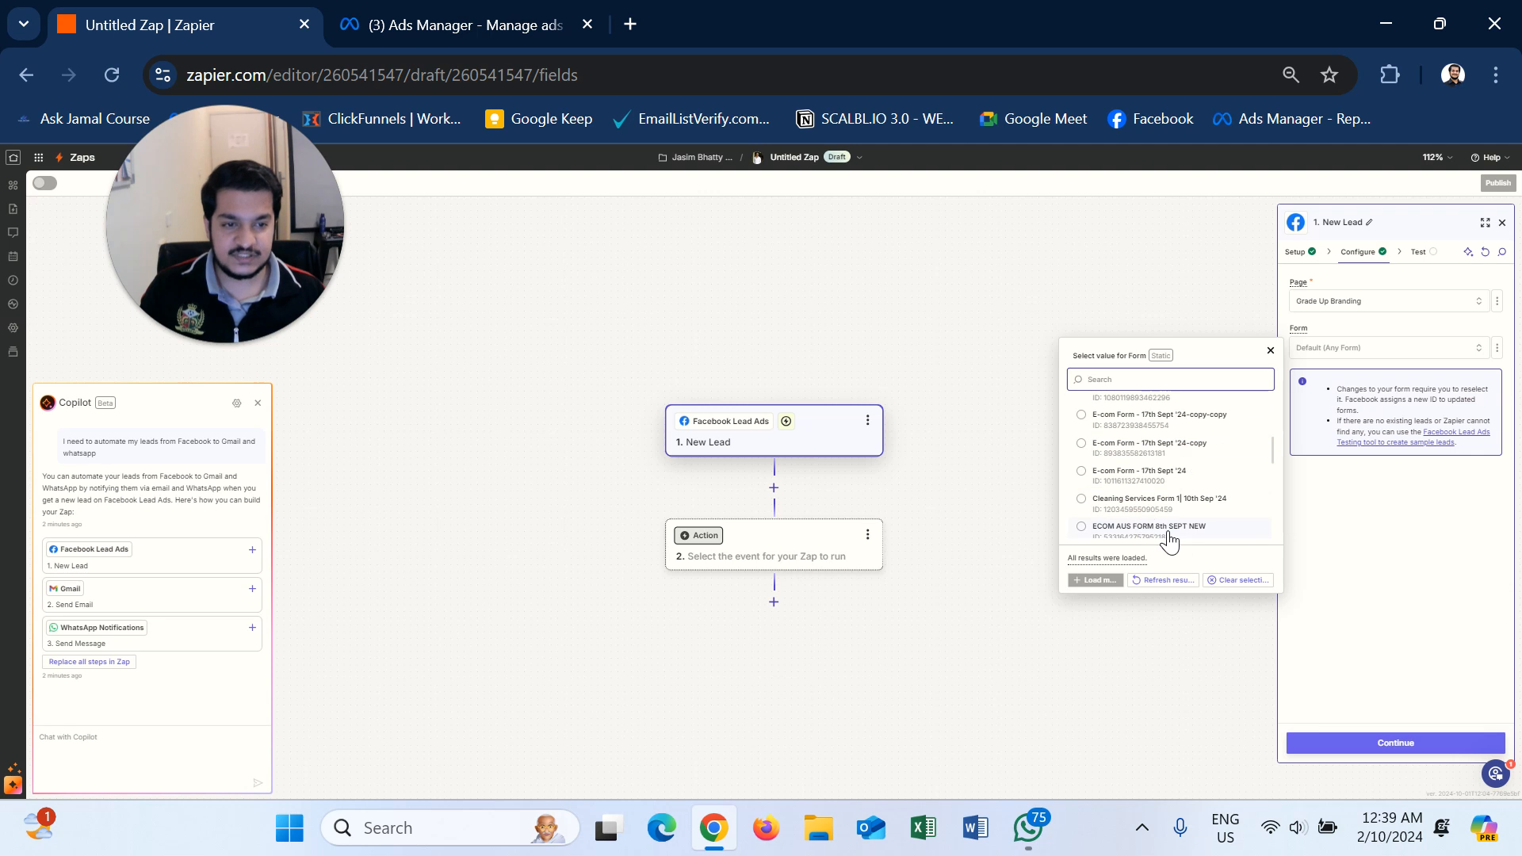
pyautogui.scroll(-3, 1169, 539)
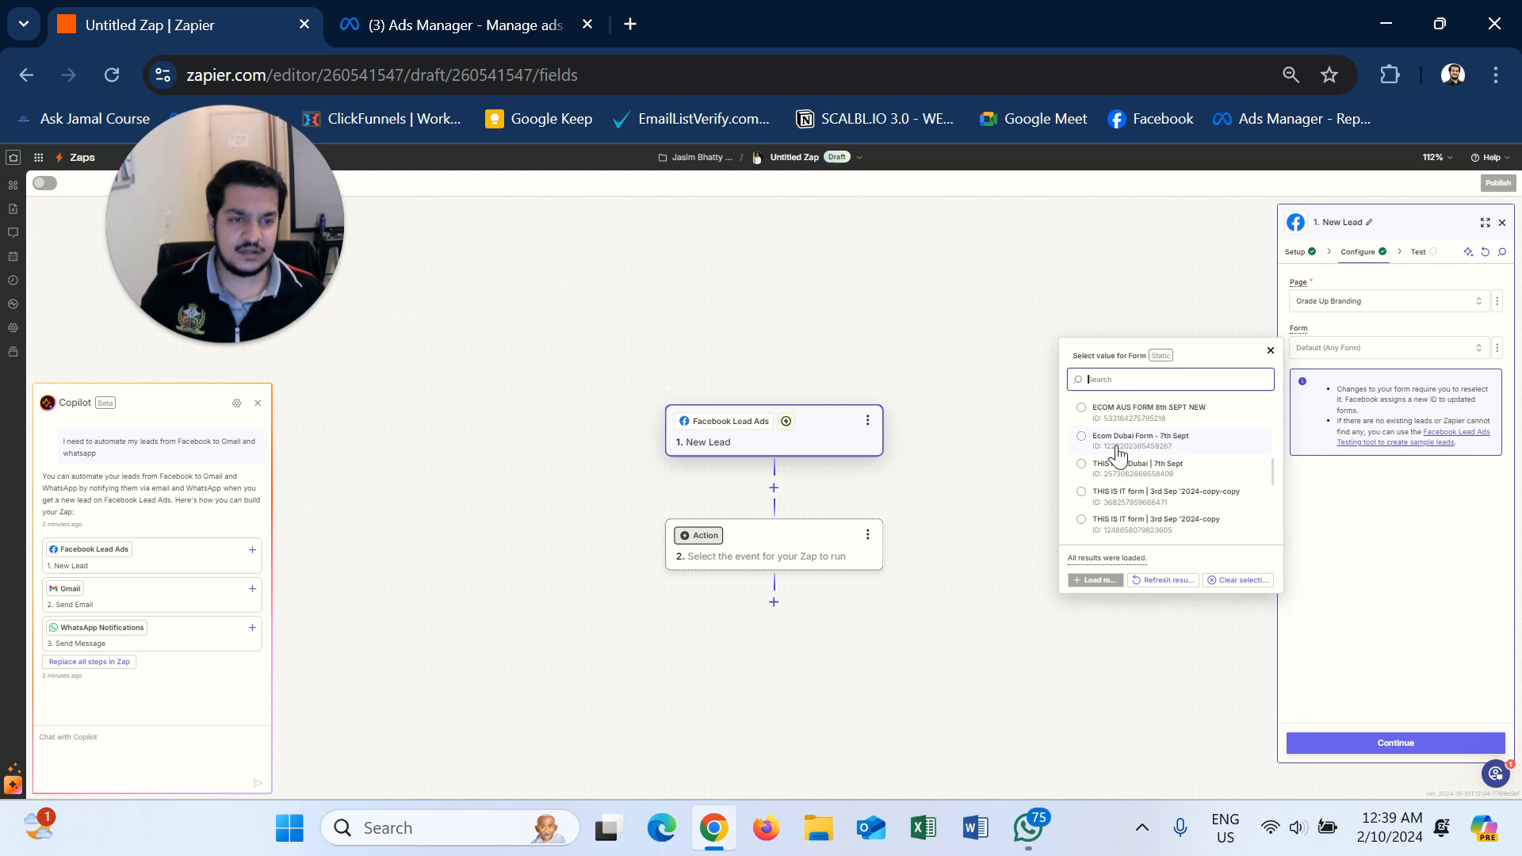
pyautogui.click(1155, 444)
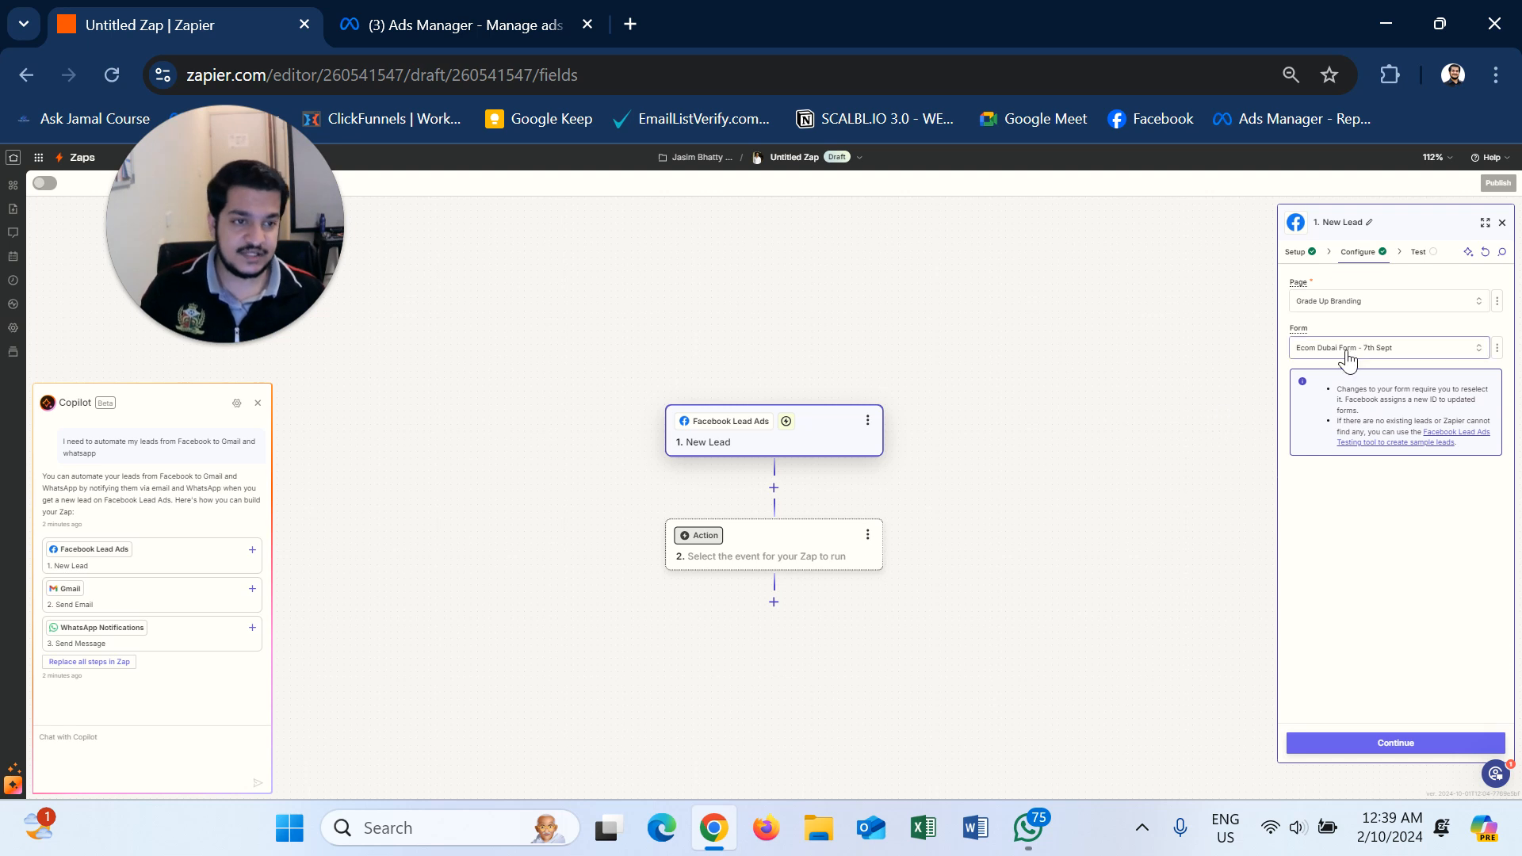
pyautogui.click(1386, 740)
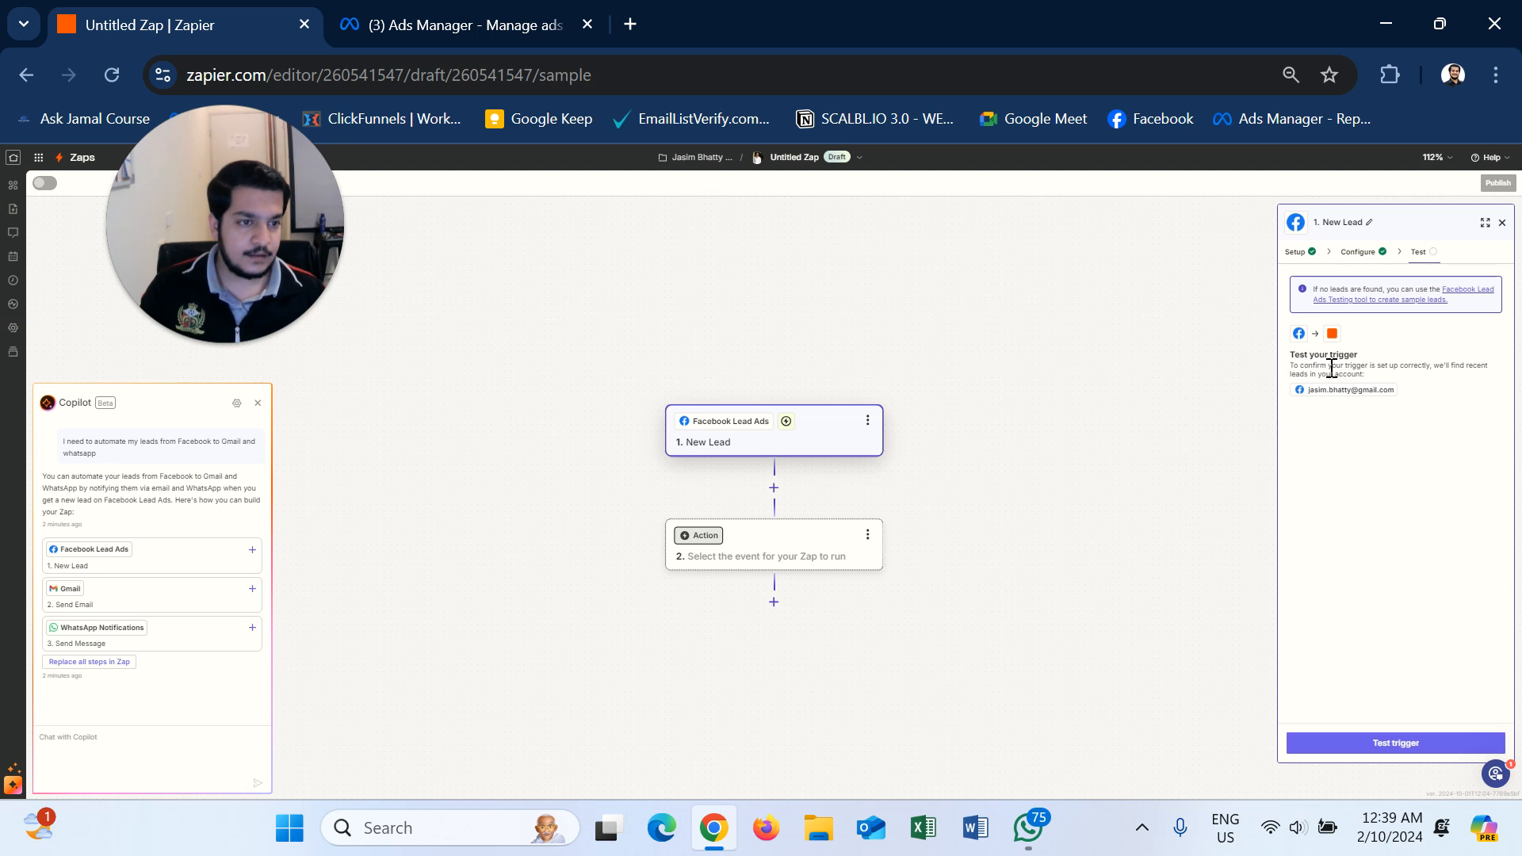
# - Test the trigger and review sample Lead A's fields, including current monthly revenue
pyautogui.moveTo(1324, 361); pyautogui.dragTo(1266, 364)
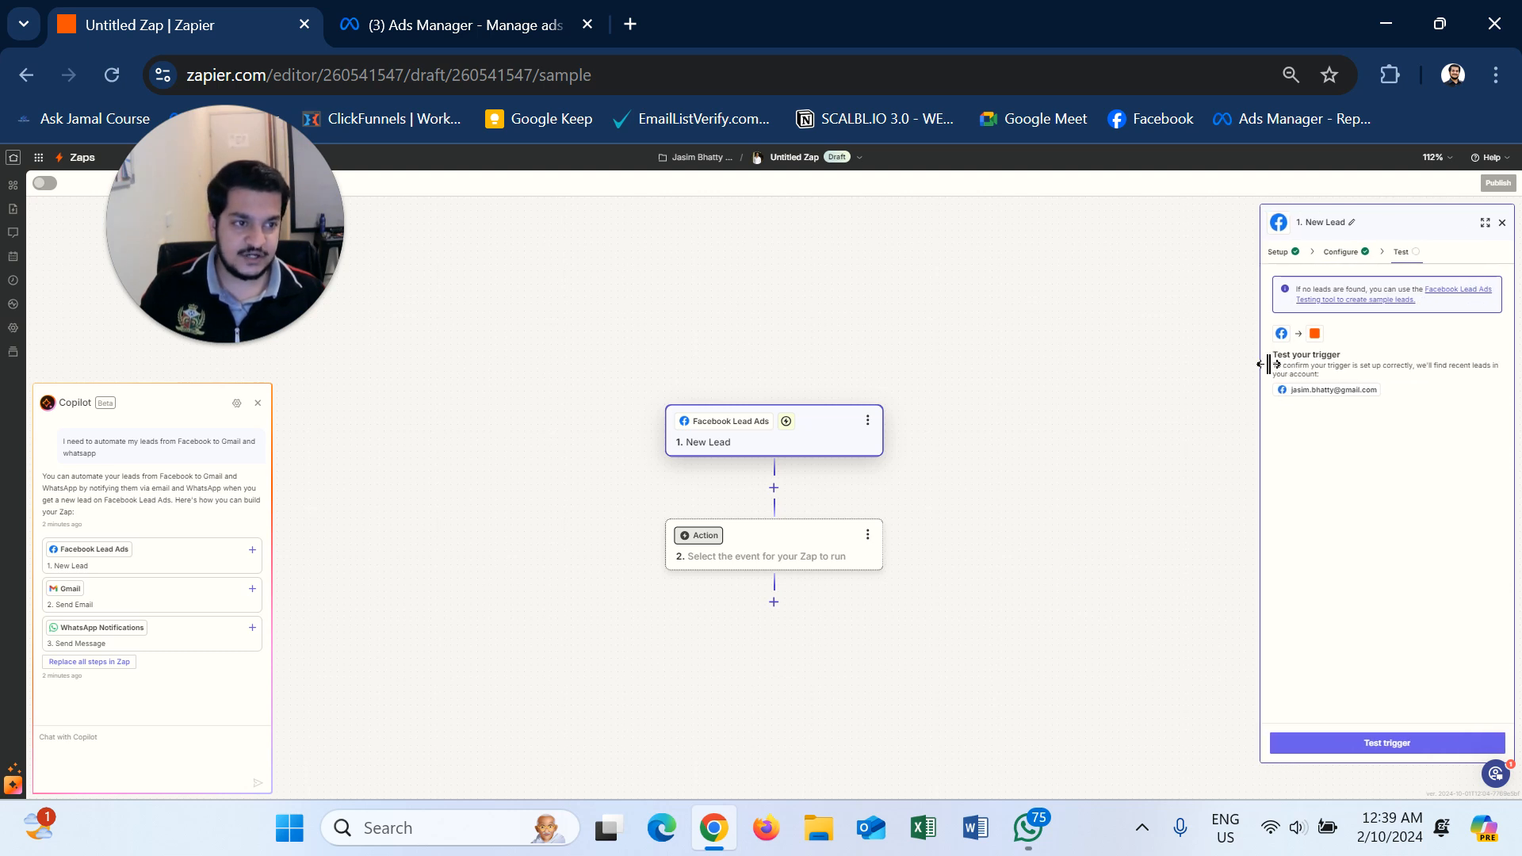
pyautogui.click(1389, 745)
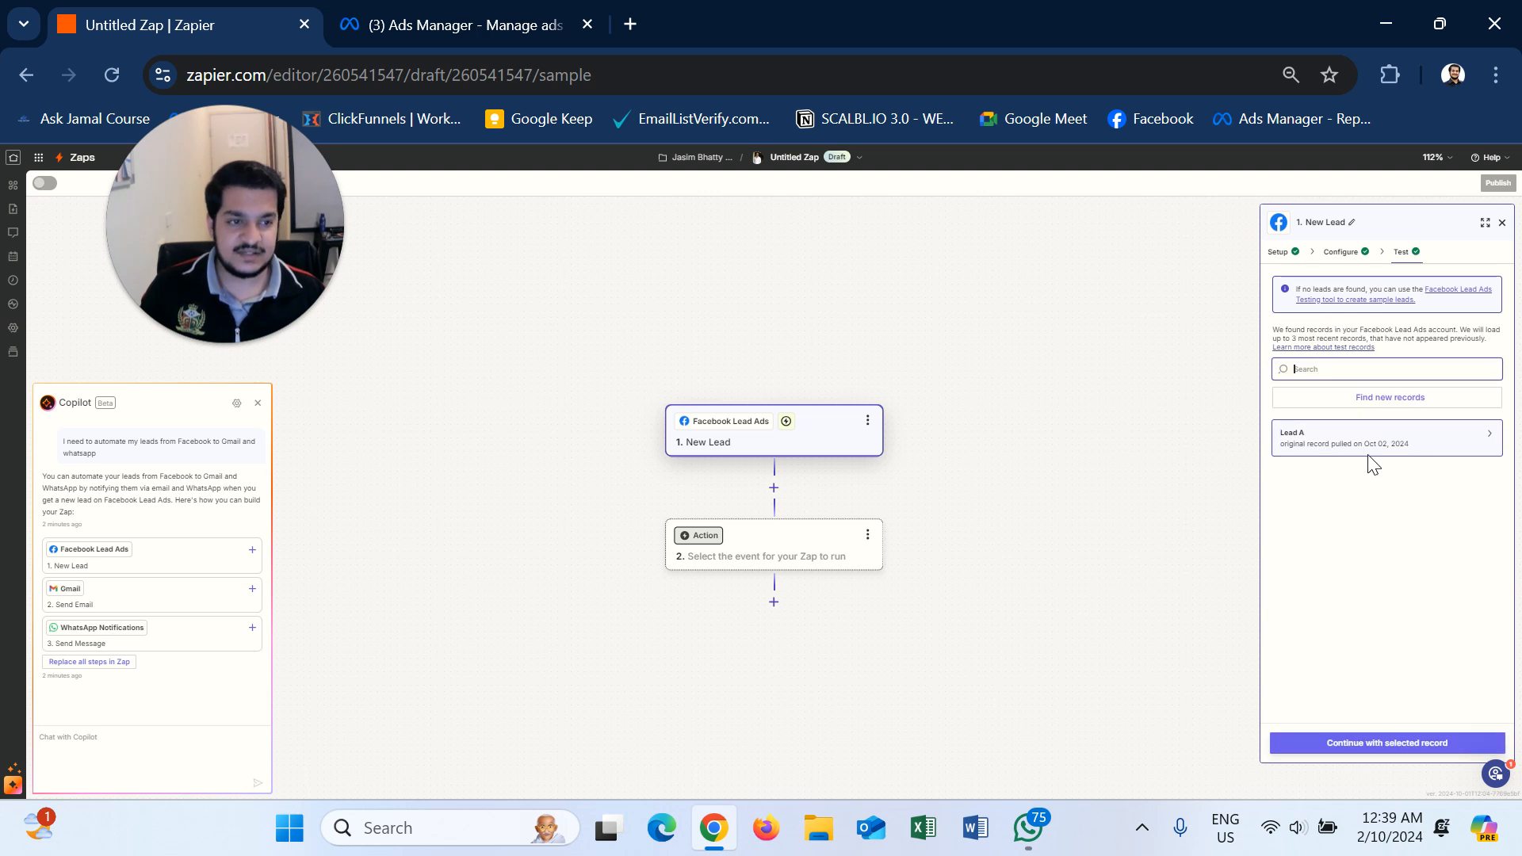
pyautogui.click(1378, 400)
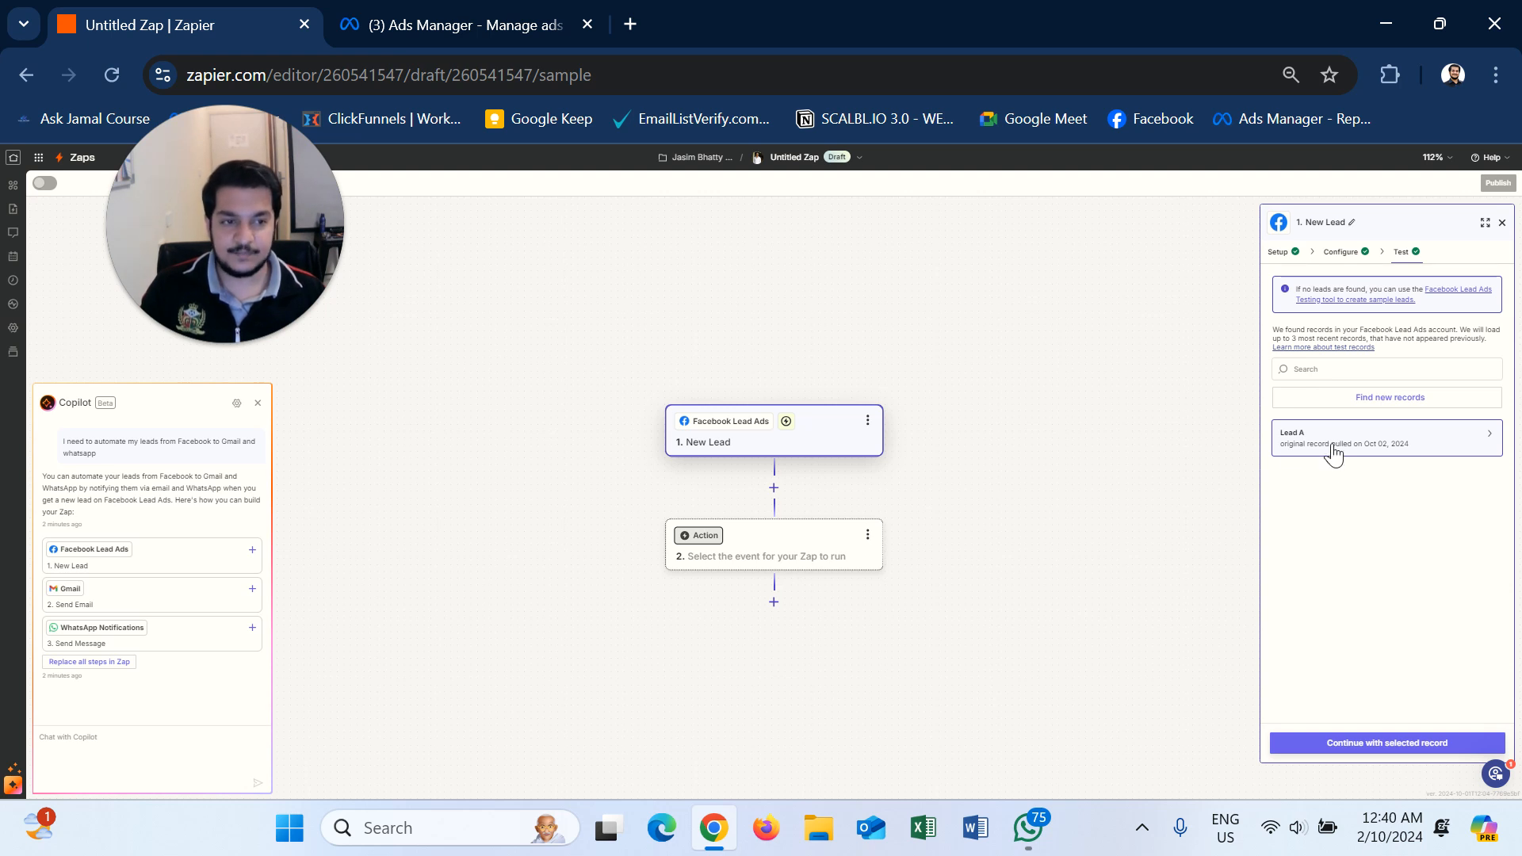
pyautogui.moveTo(1297, 457)
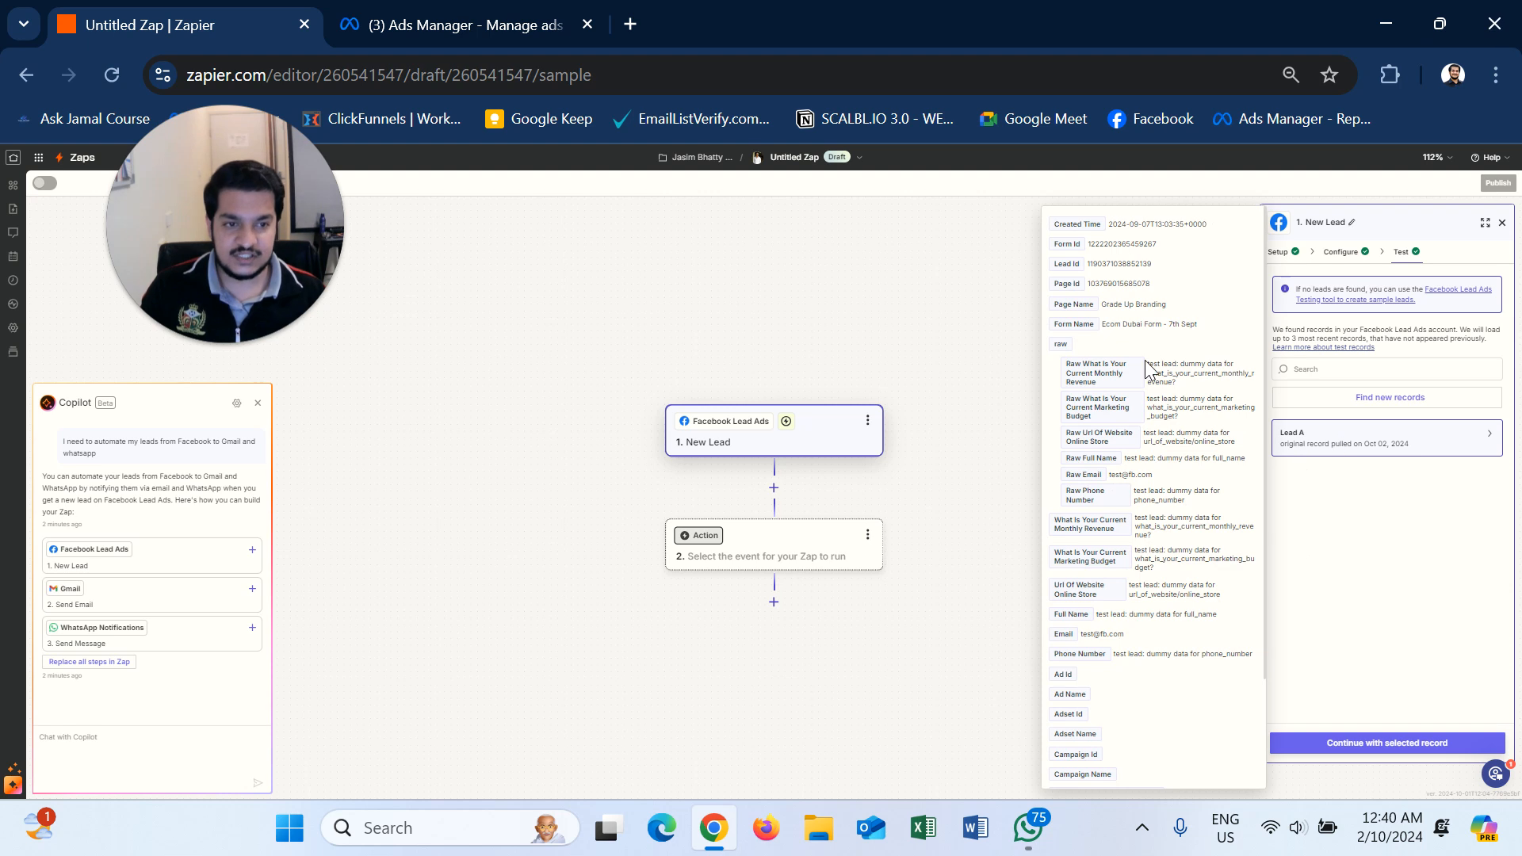
pyautogui.moveTo(1147, 363); pyautogui.dragTo(1211, 390)
pyautogui.click(1189, 375)
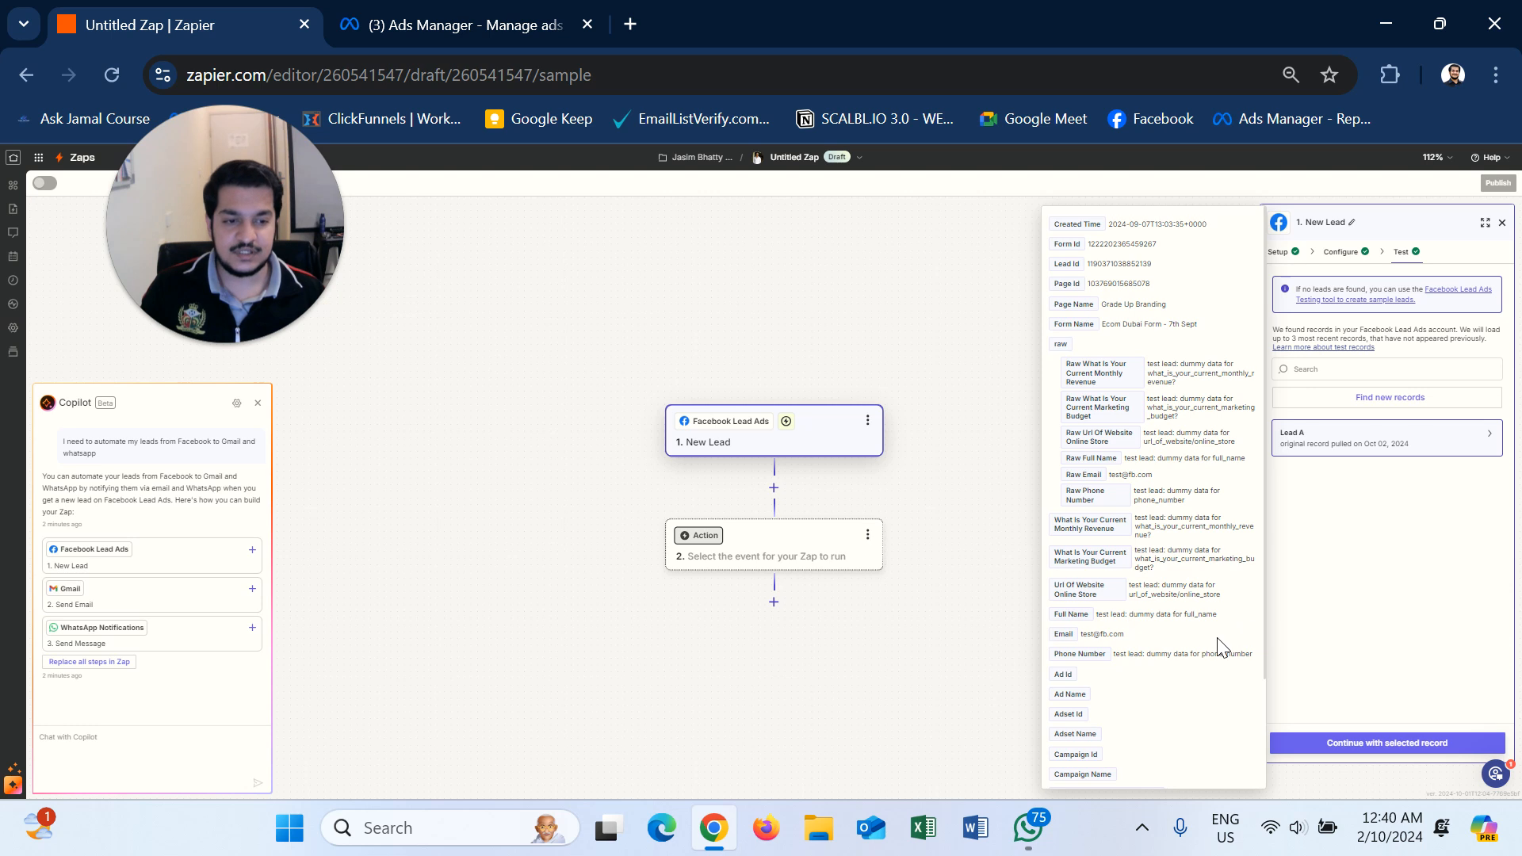
pyautogui.scroll(-3, 1222, 646)
pyautogui.scroll(3, 1221, 646)
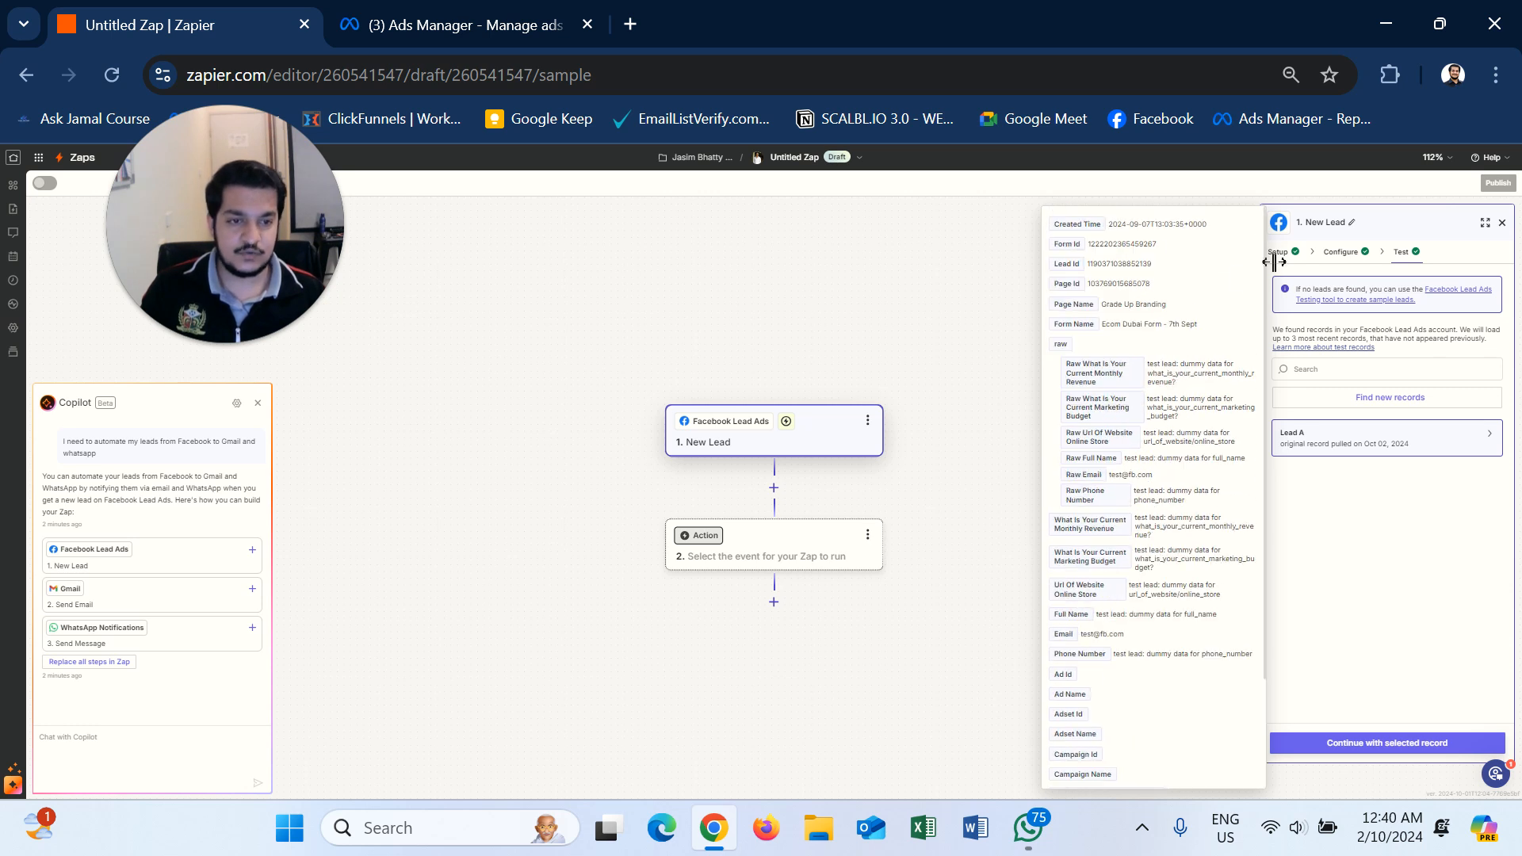
pyautogui.moveTo(1083, 364); pyautogui.dragTo(1120, 384)
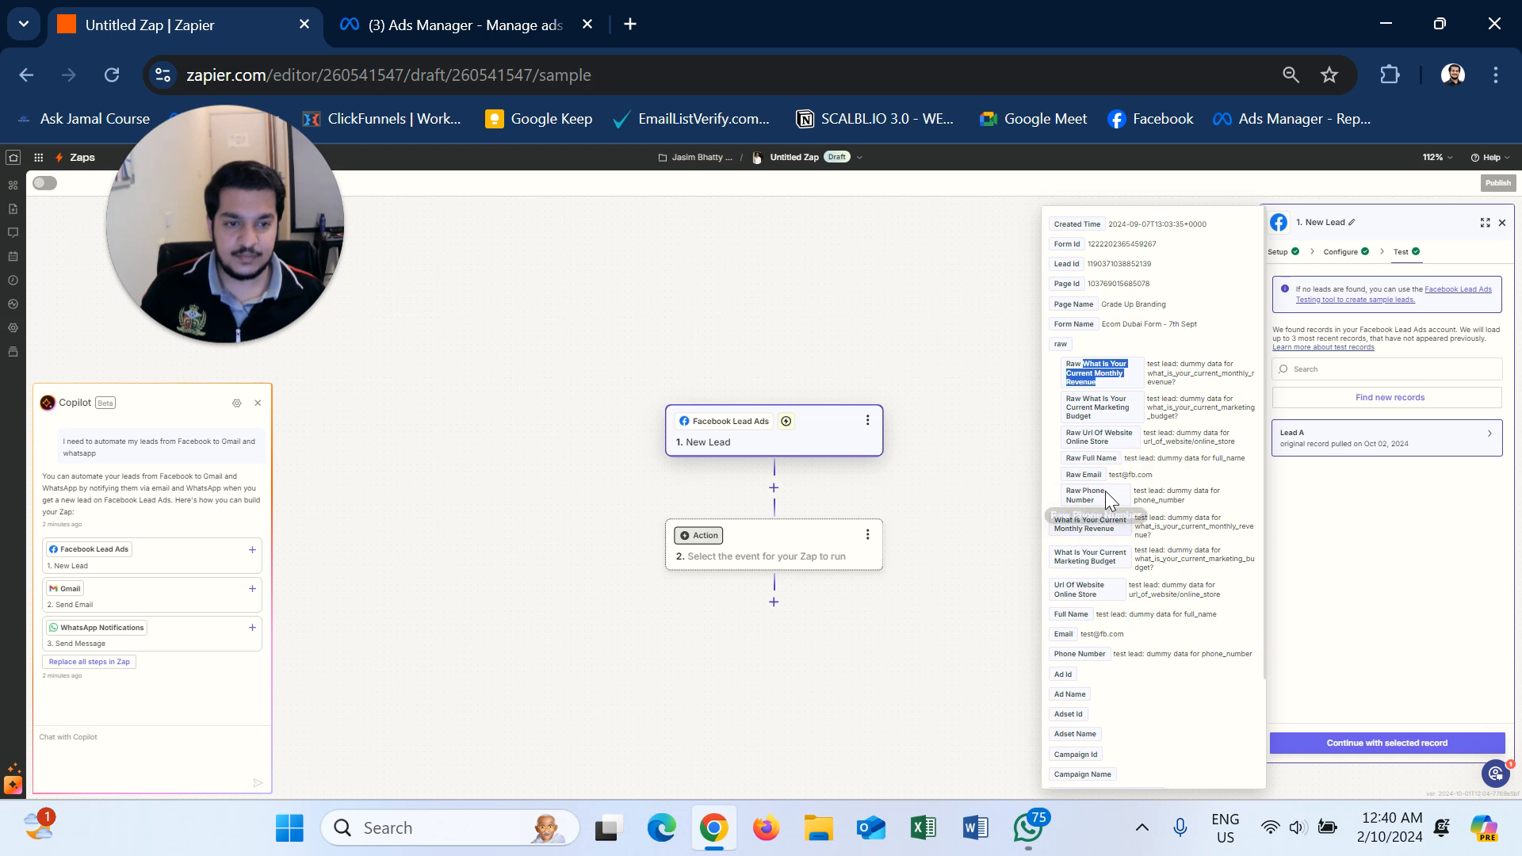
pyautogui.click(1461, 491)
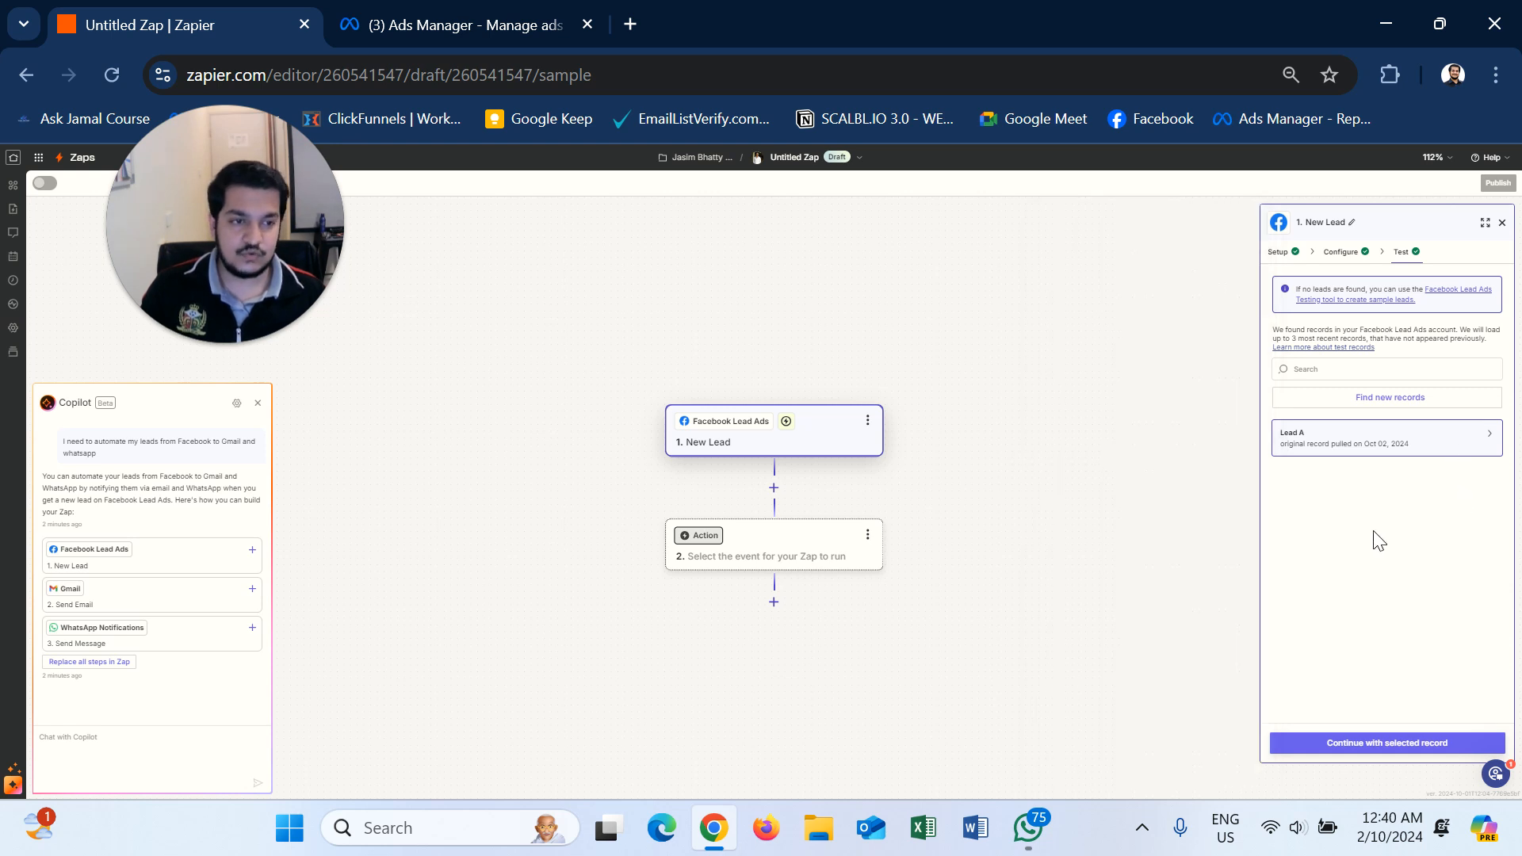
# - Continue with Lead A and search 'gmail' as the second step's app
pyautogui.click(1395, 749)
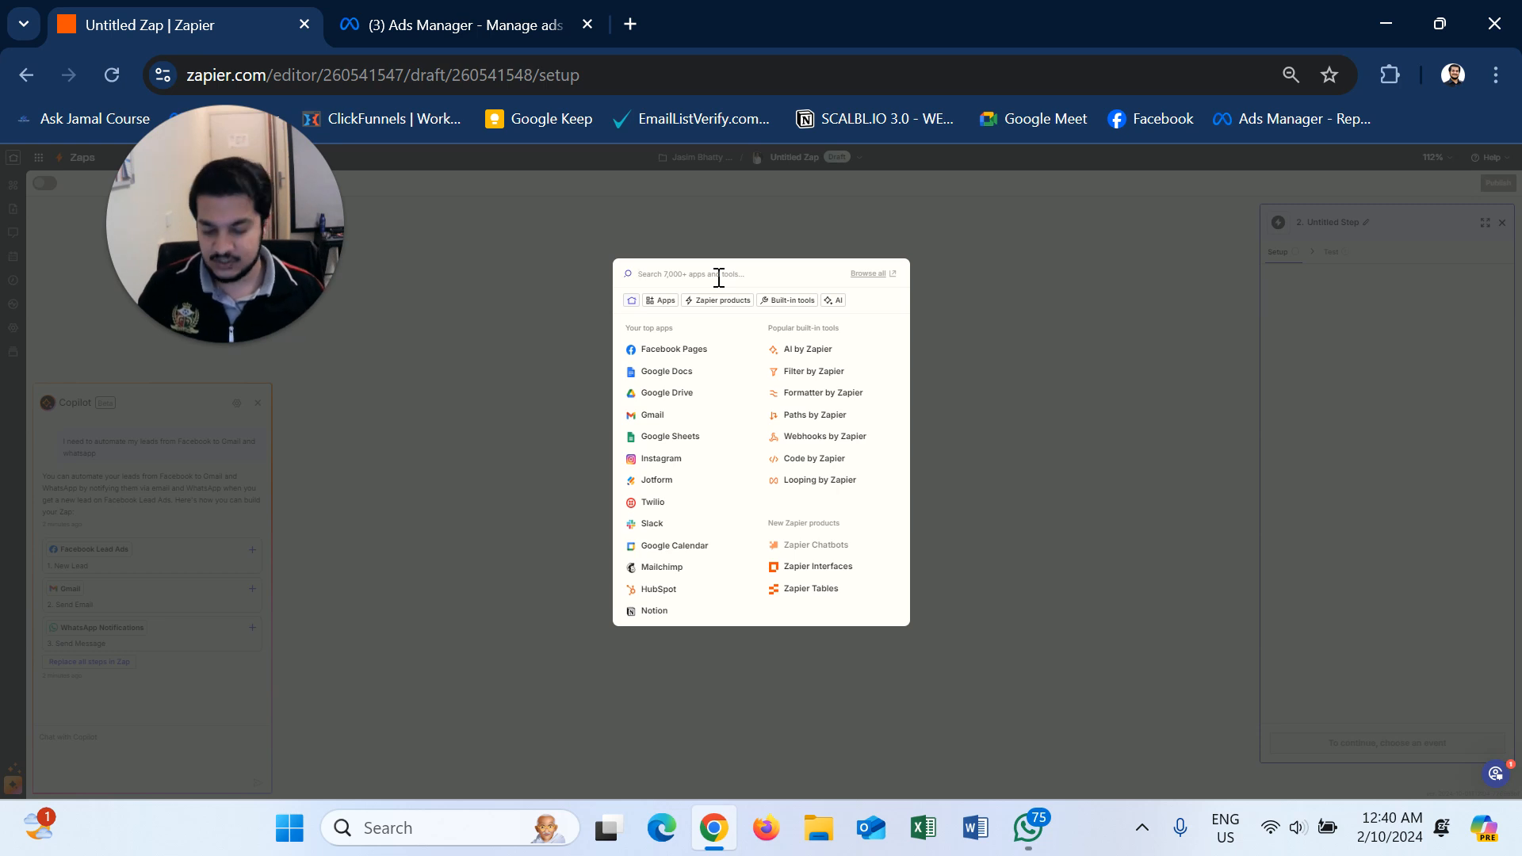
pyautogui.write('g')
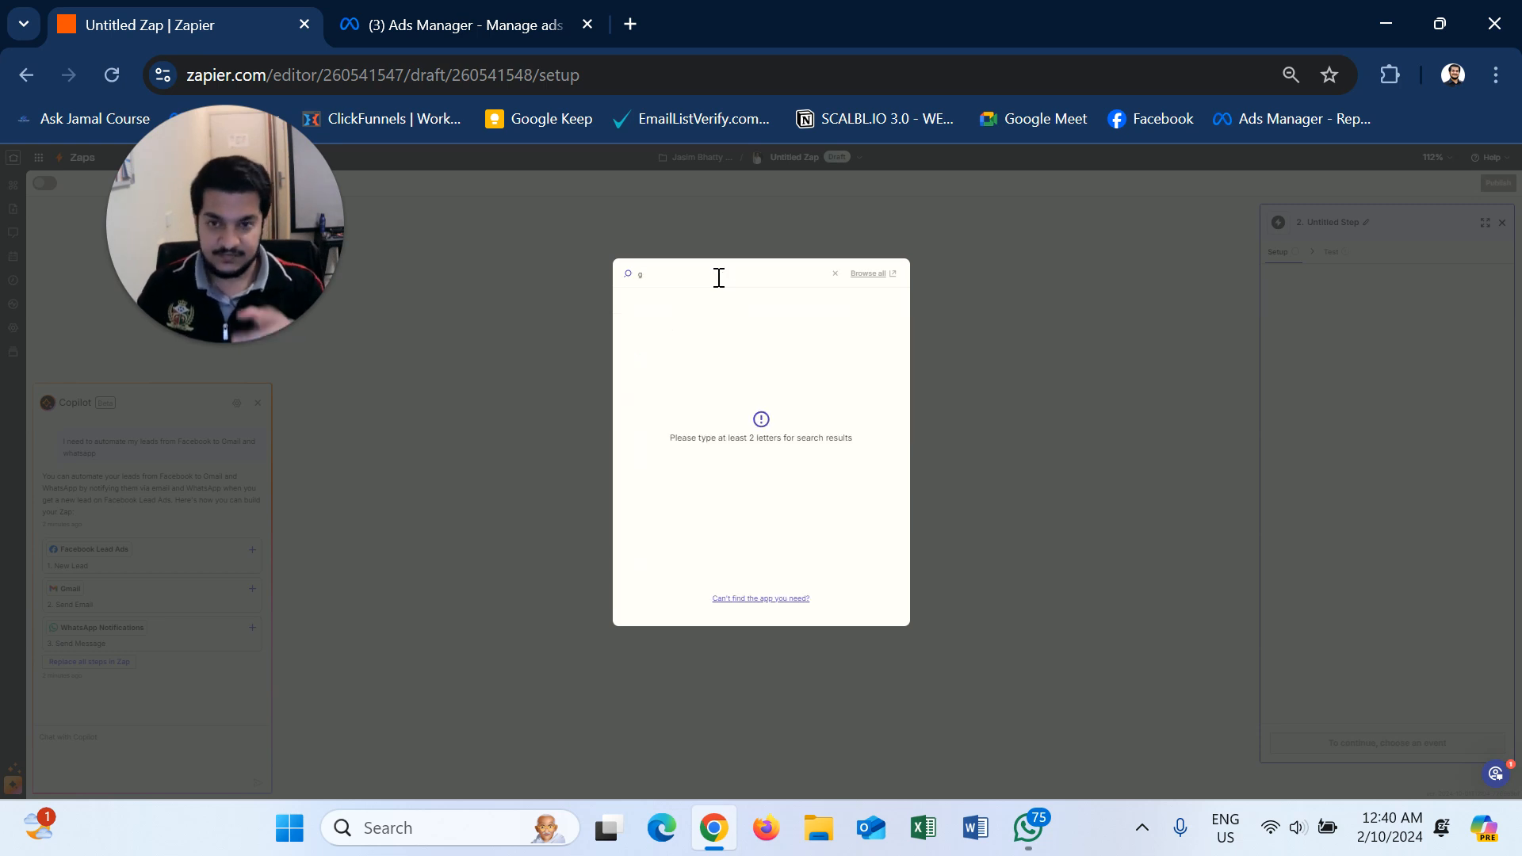
pyautogui.write('mail')
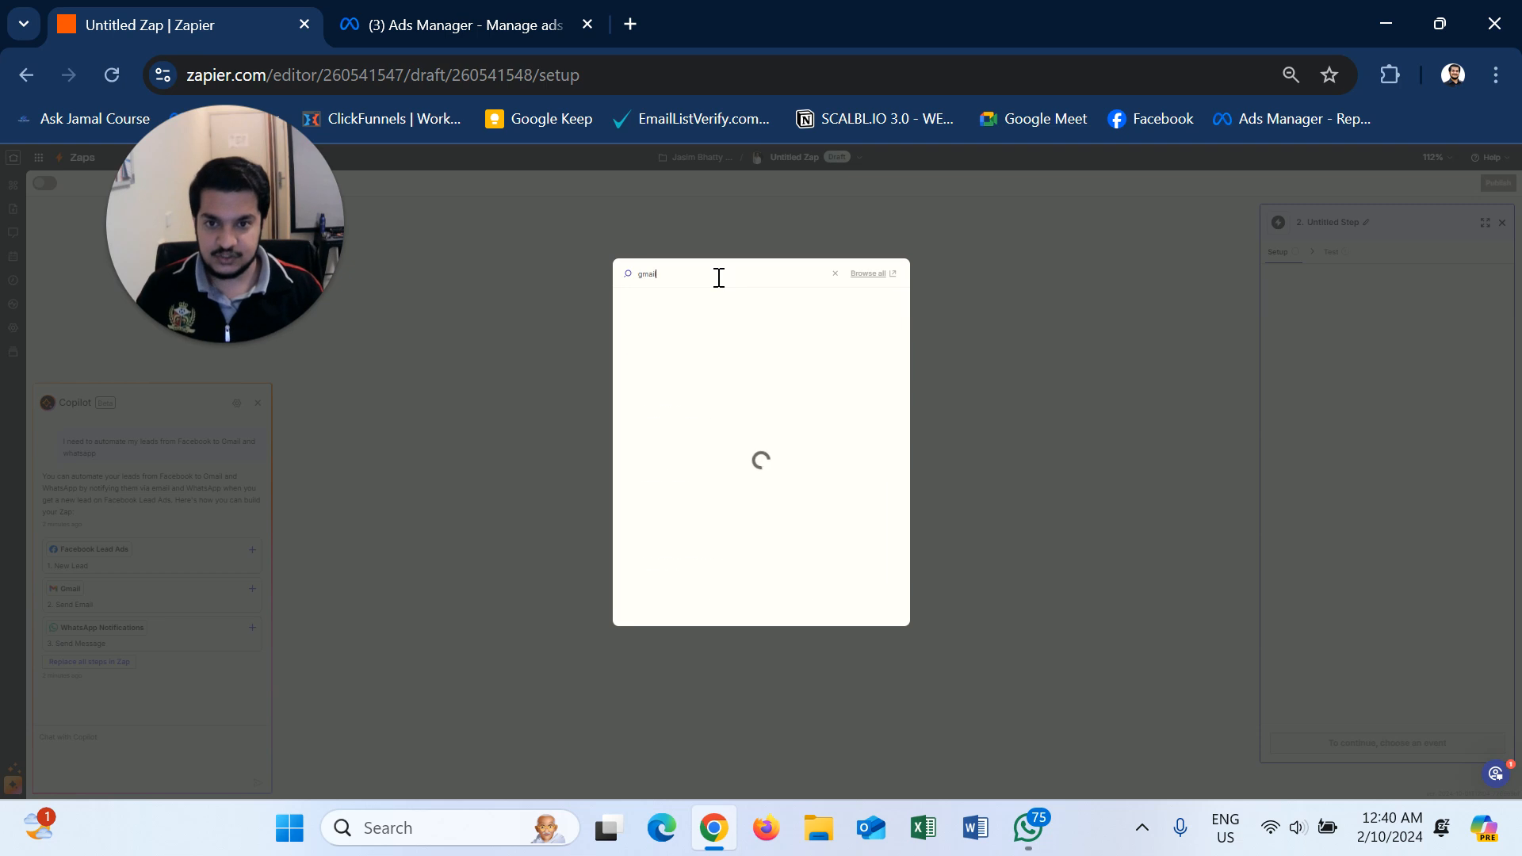
# - Set the second step to Gmail with the Send Email action event
pyautogui.click(669, 311)
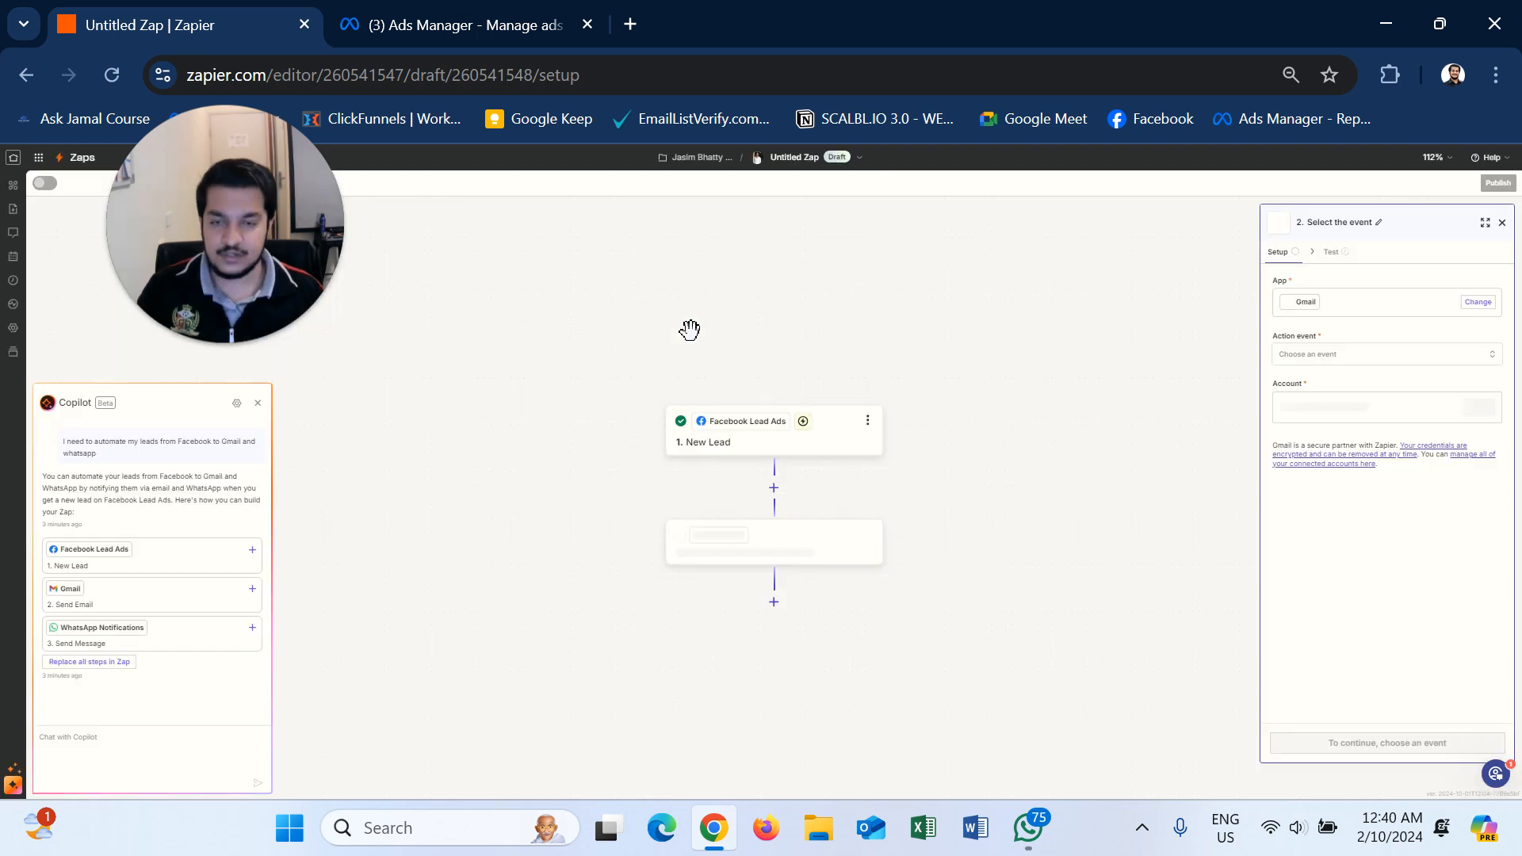
pyautogui.click(1385, 365)
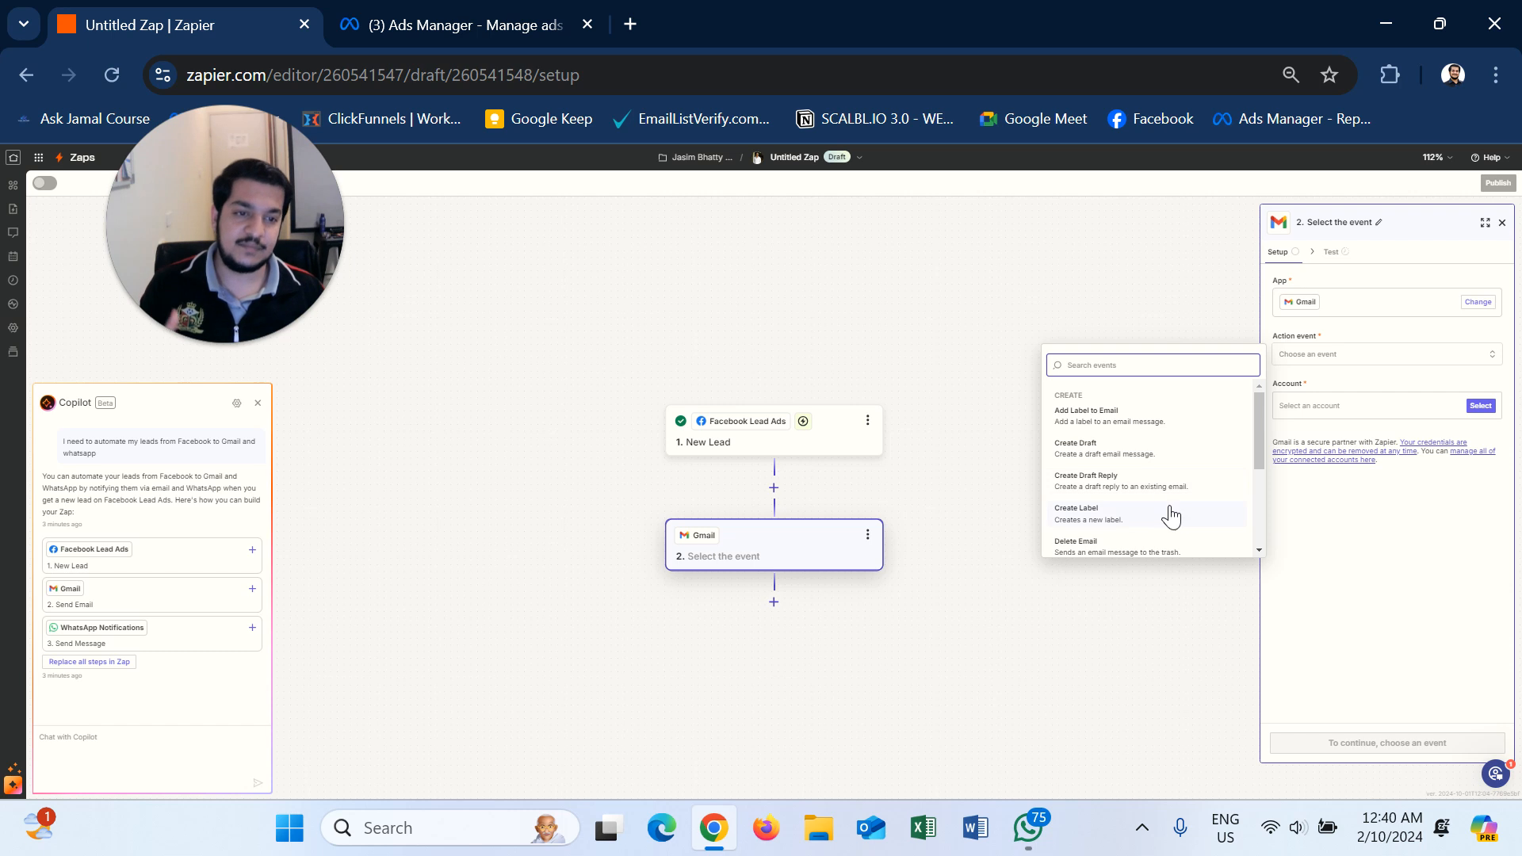
pyautogui.scroll(-3, 1155, 504)
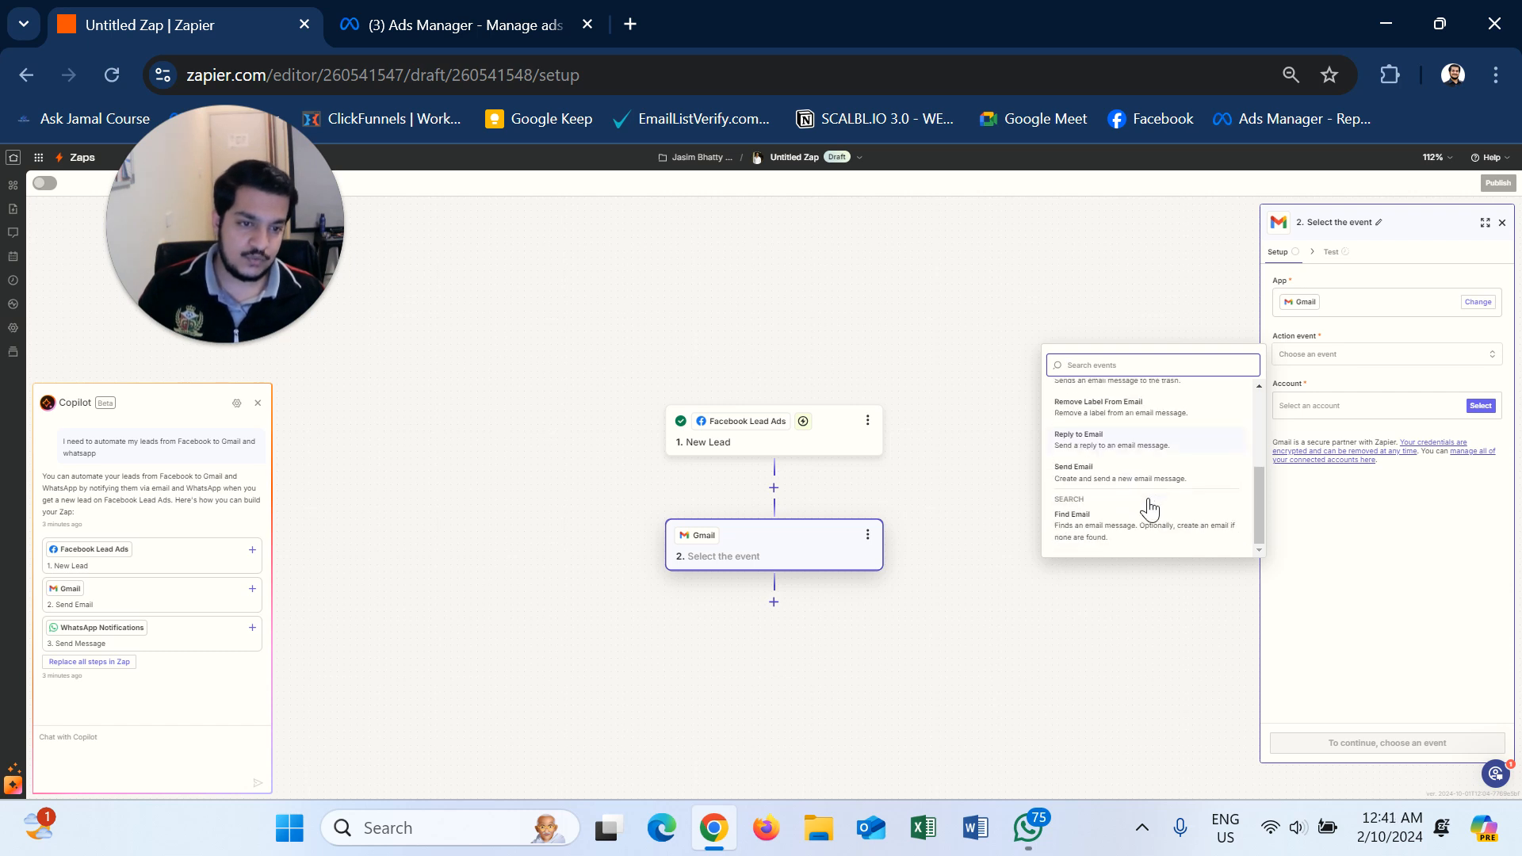
pyautogui.click(1092, 469)
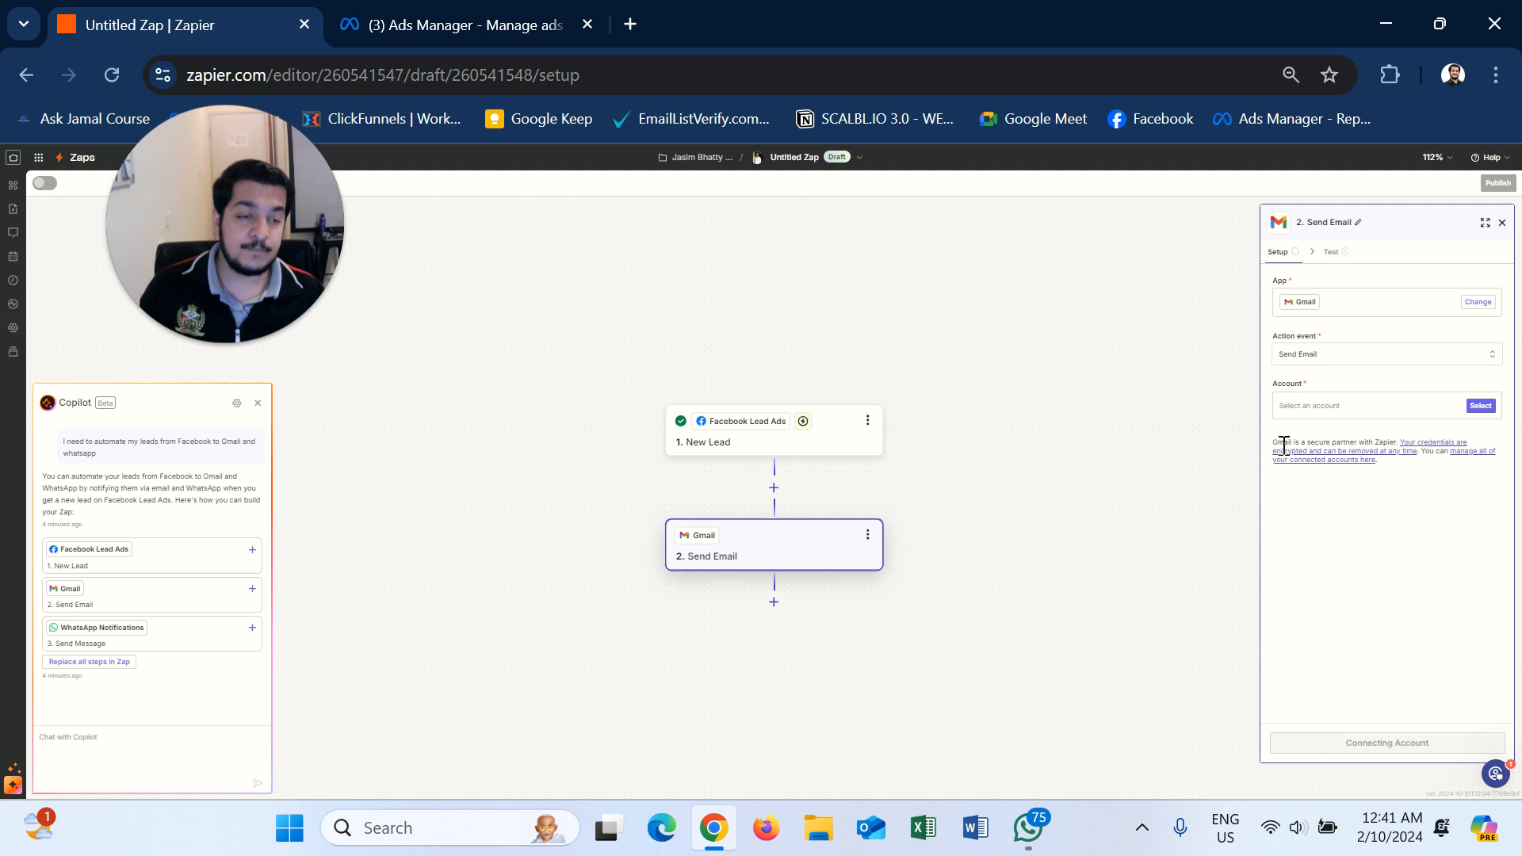
# - Connect the second existing Gmail account and proceed to the email fields
pyautogui.click(1481, 406)
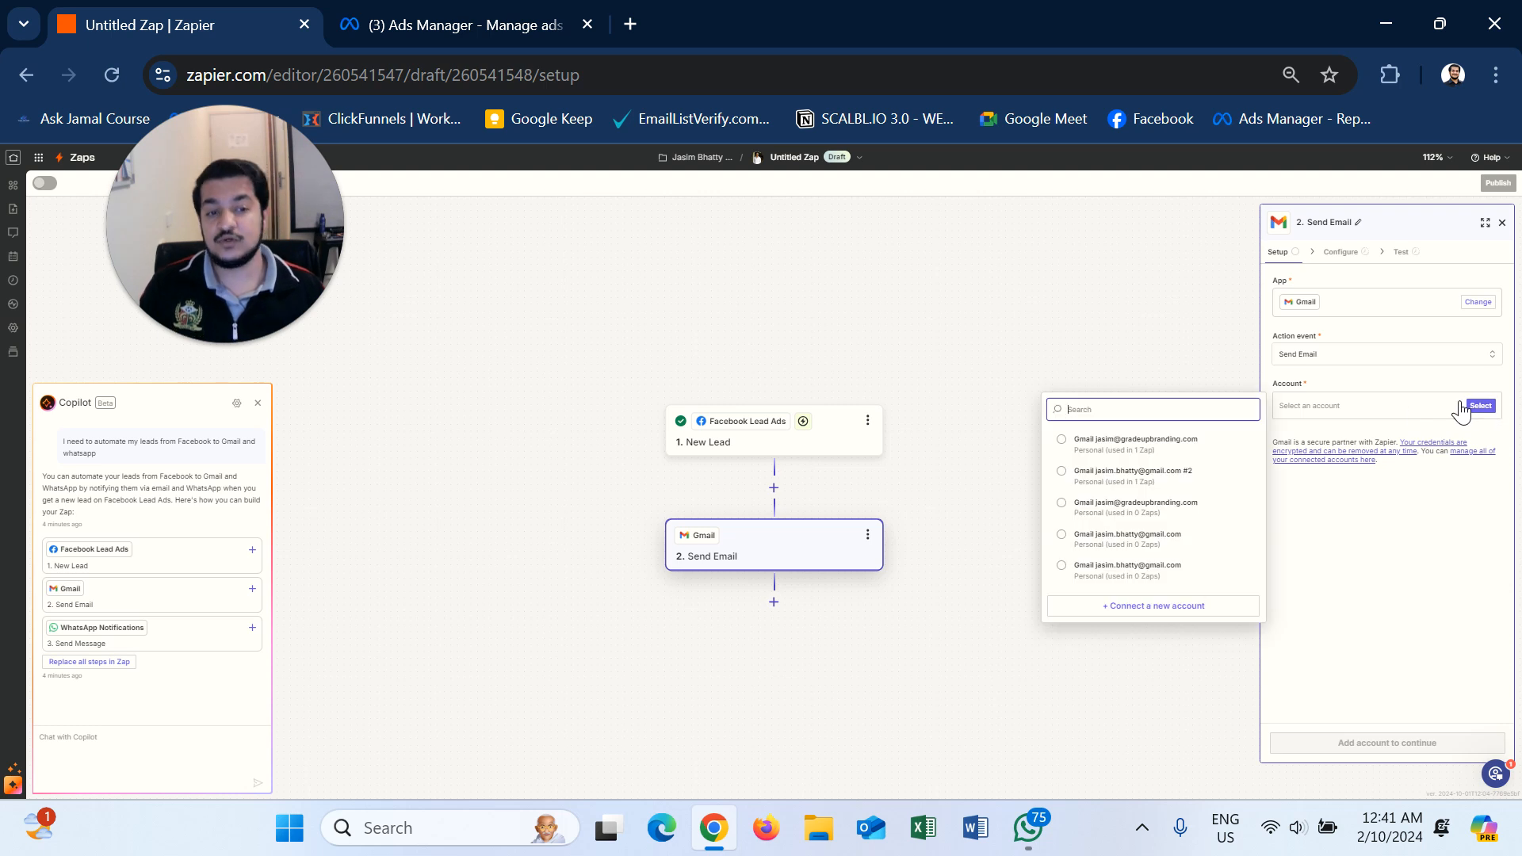
pyautogui.click(1133, 607)
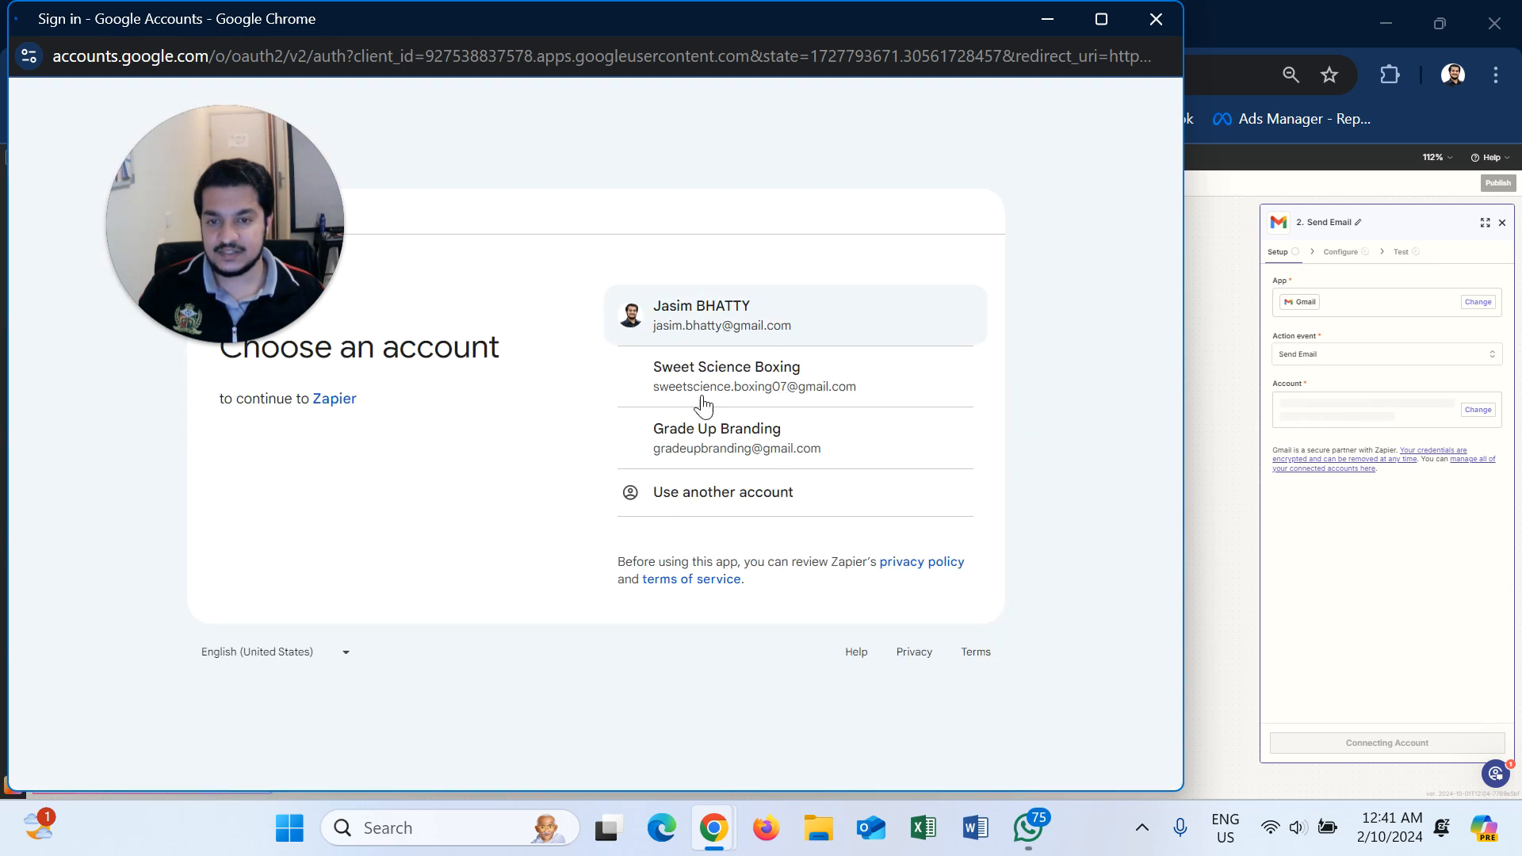
pyautogui.click(1156, 19)
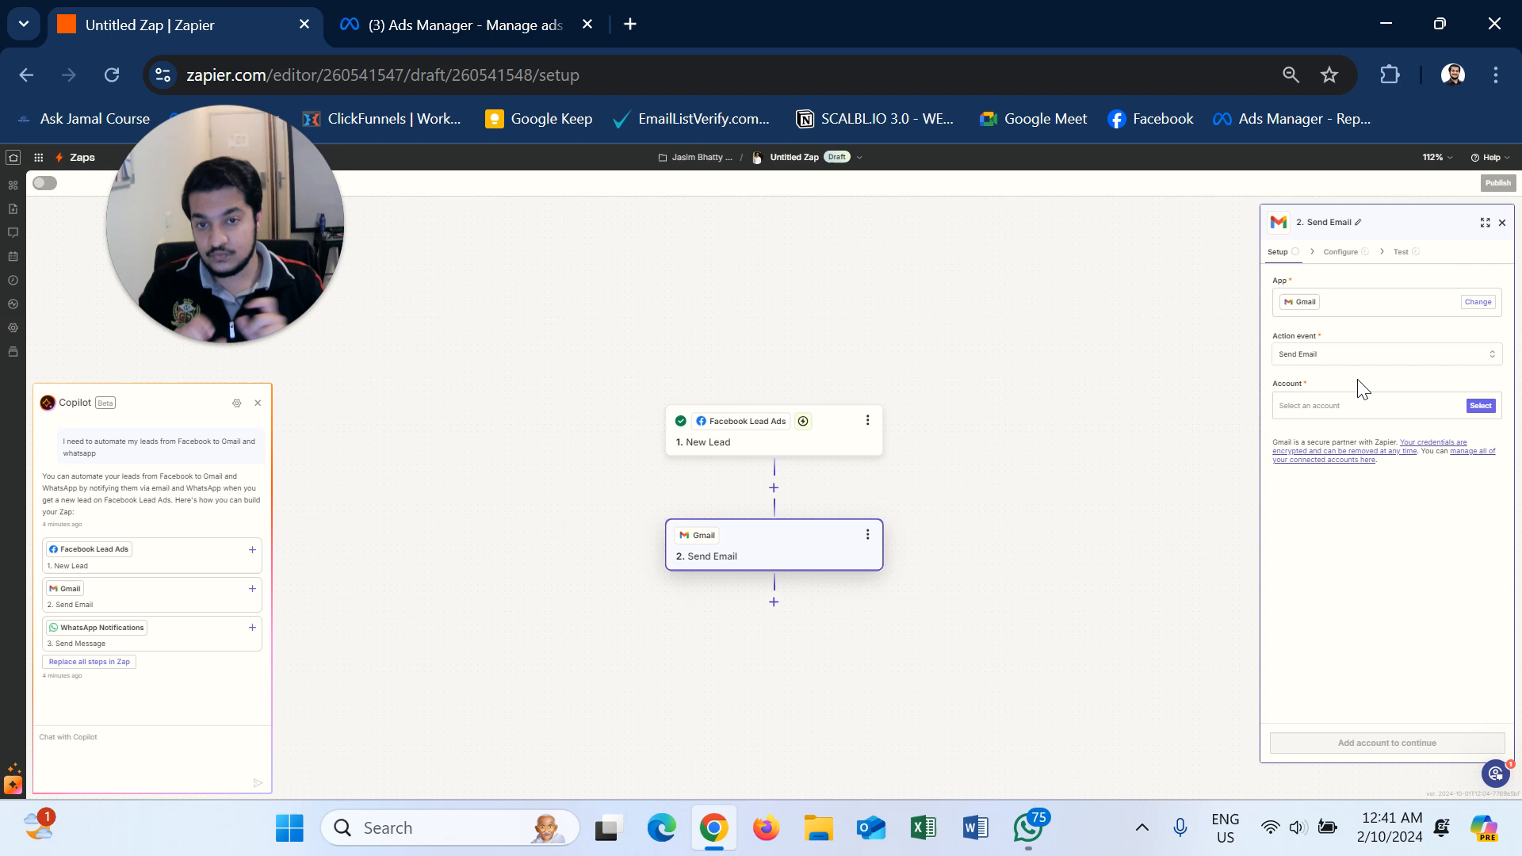
pyautogui.click(1479, 408)
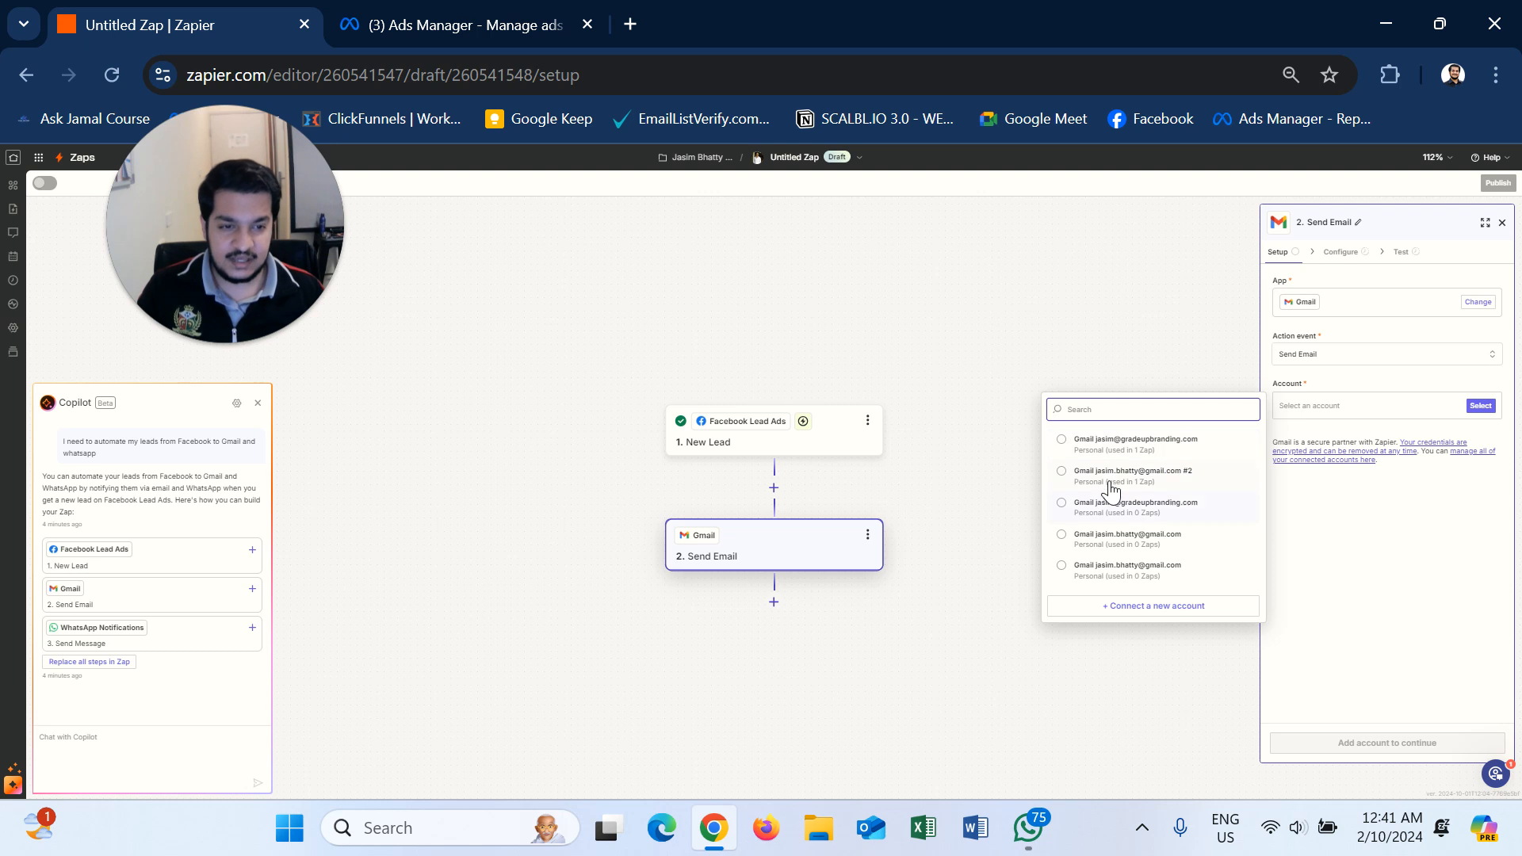
pyautogui.click(1152, 480)
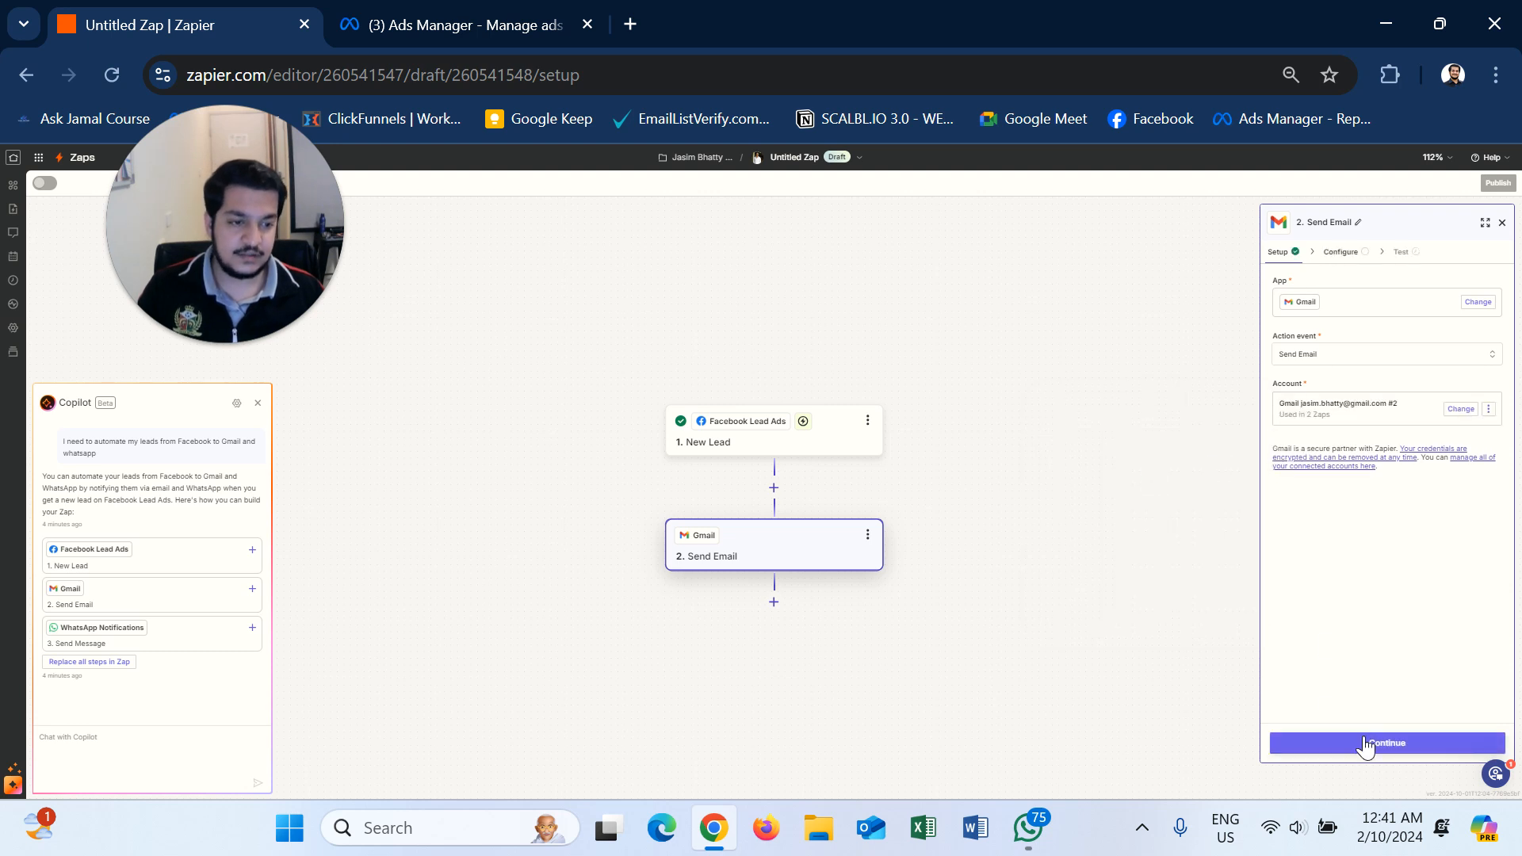
pyautogui.click(1352, 743)
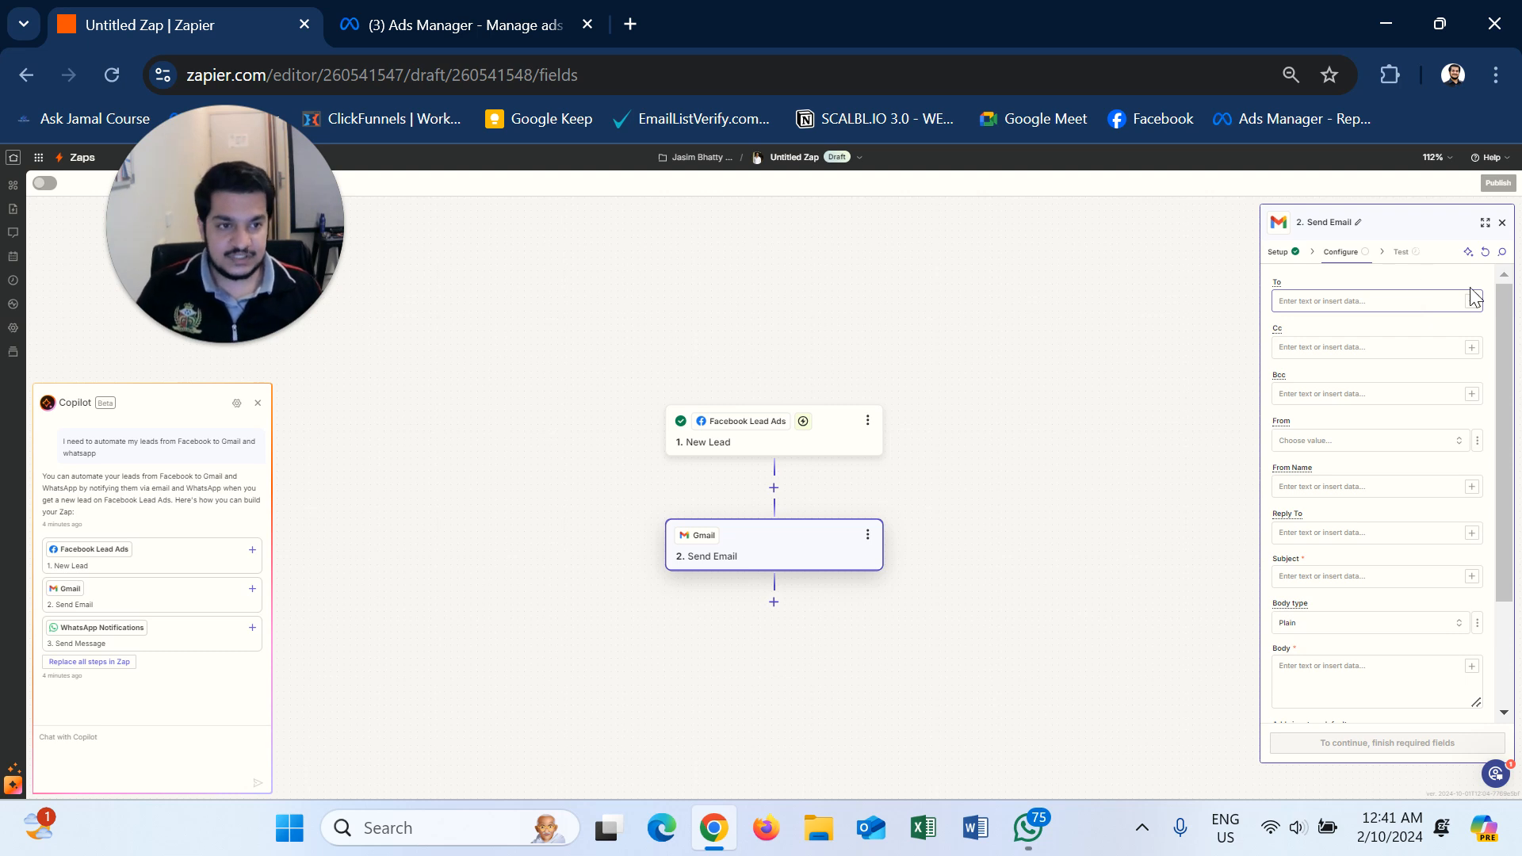
# - Put your own Gmail address in the To field, adding and then removing the lead's Email pill
pyautogui.click(1367, 300)
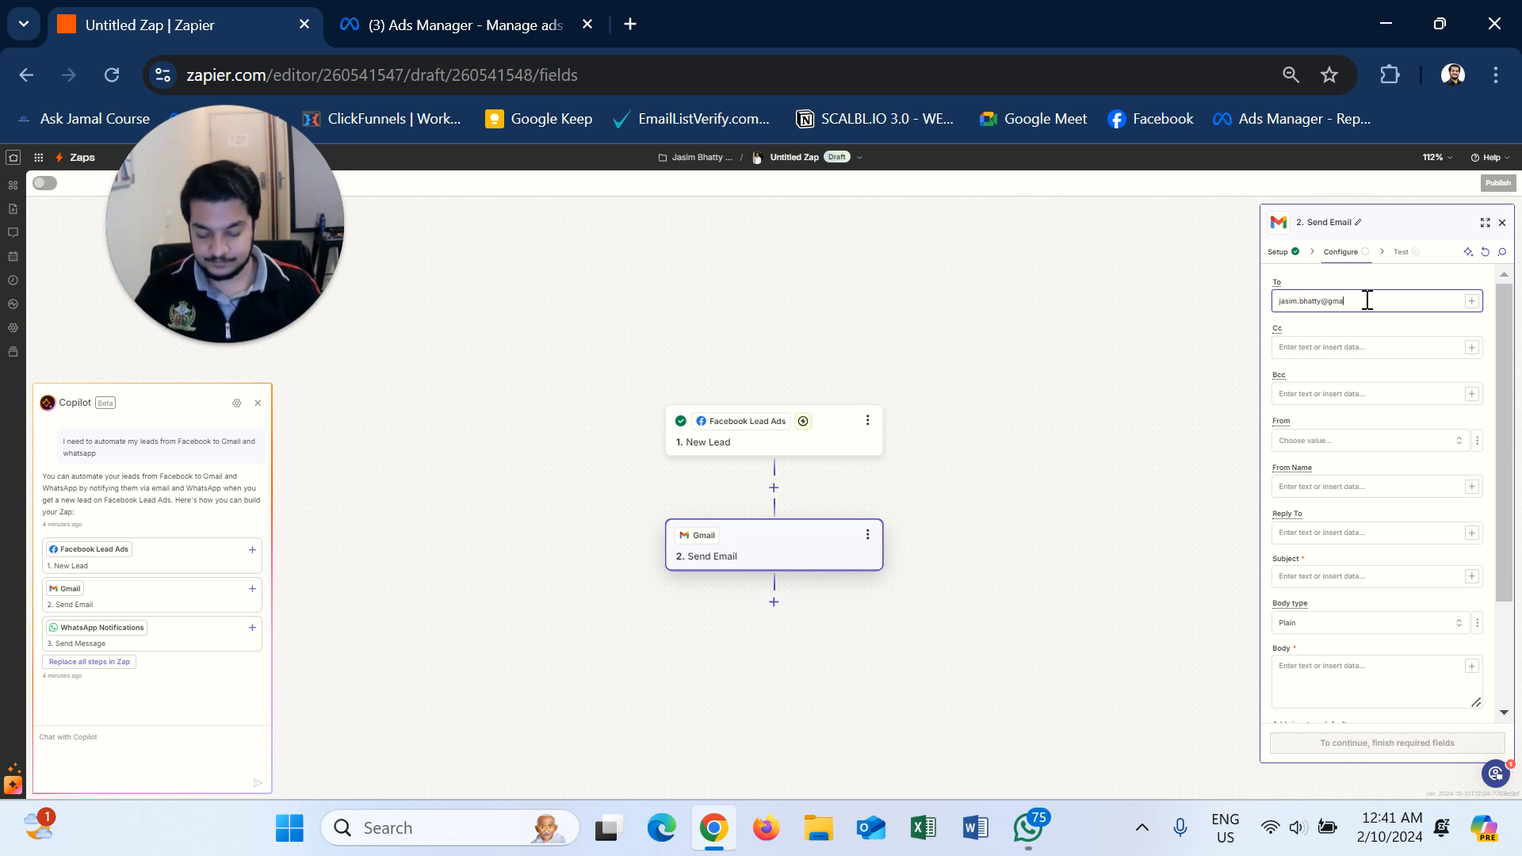
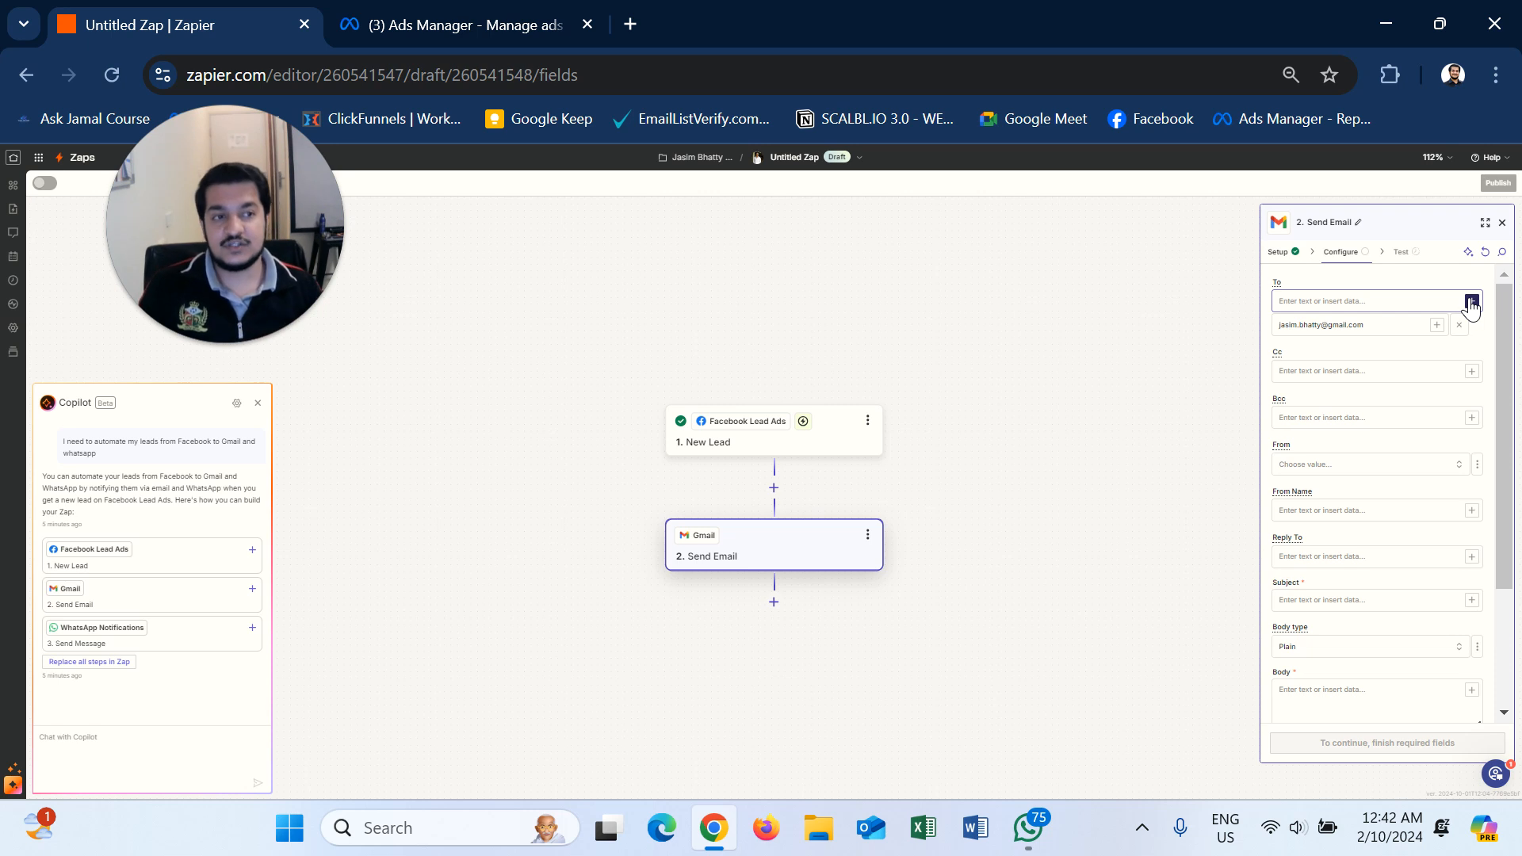
pyautogui.click(1472, 302)
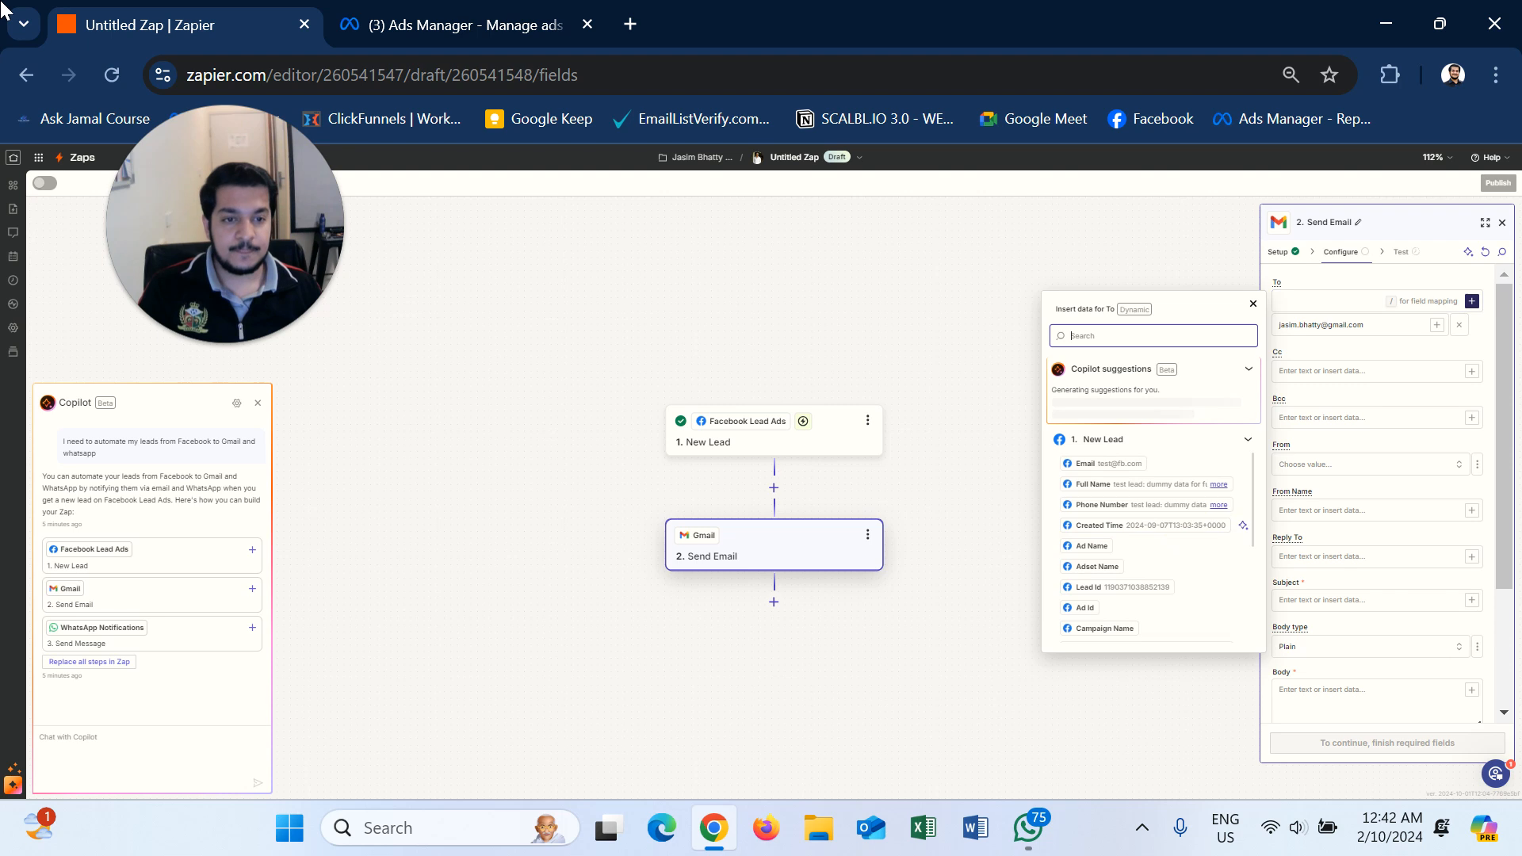
pyautogui.click(1100, 468)
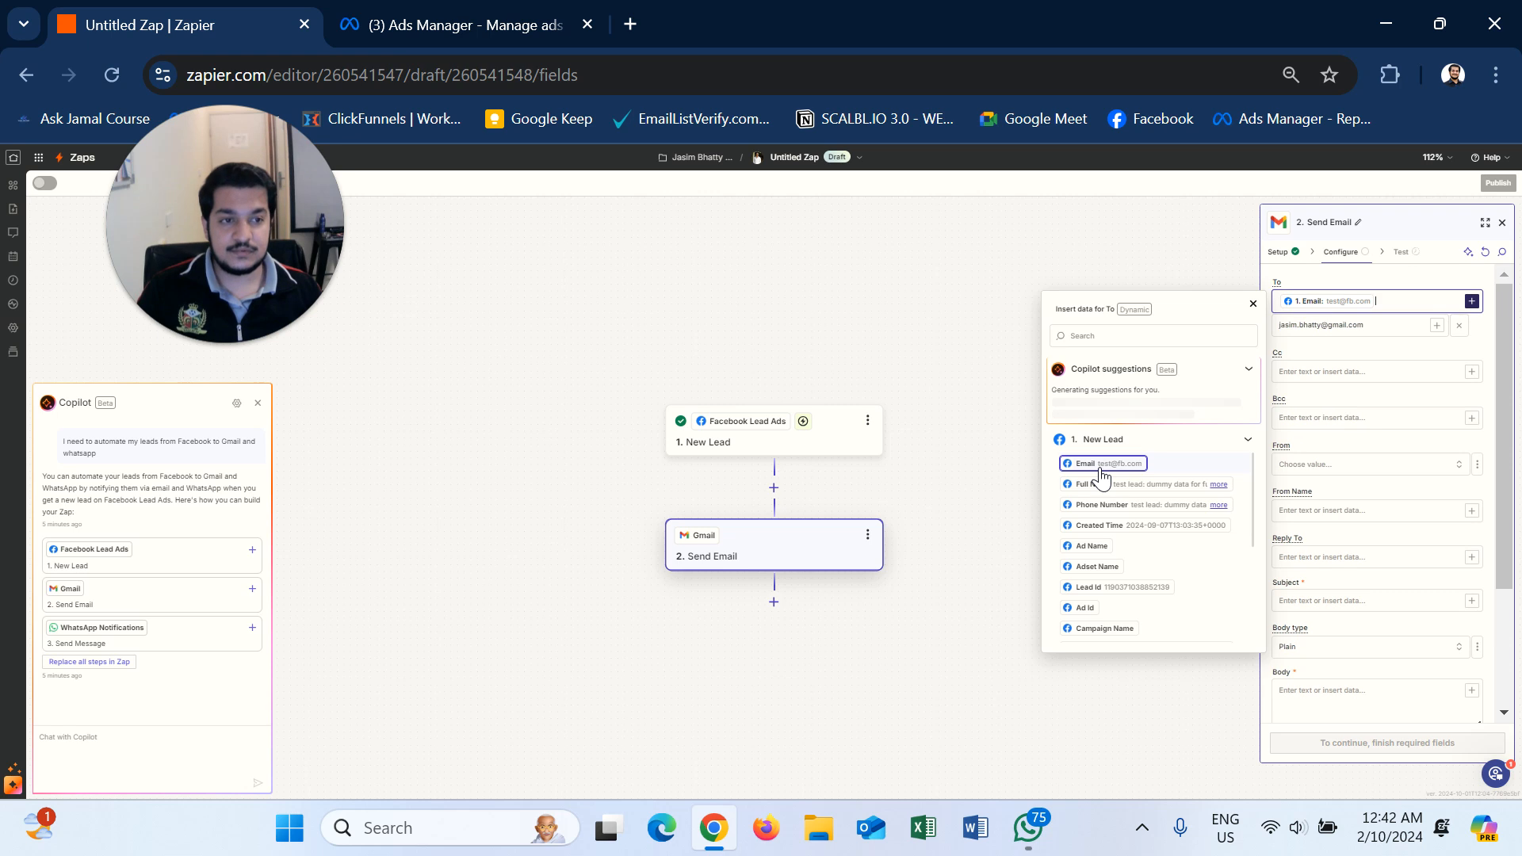
pyautogui.click(1317, 348)
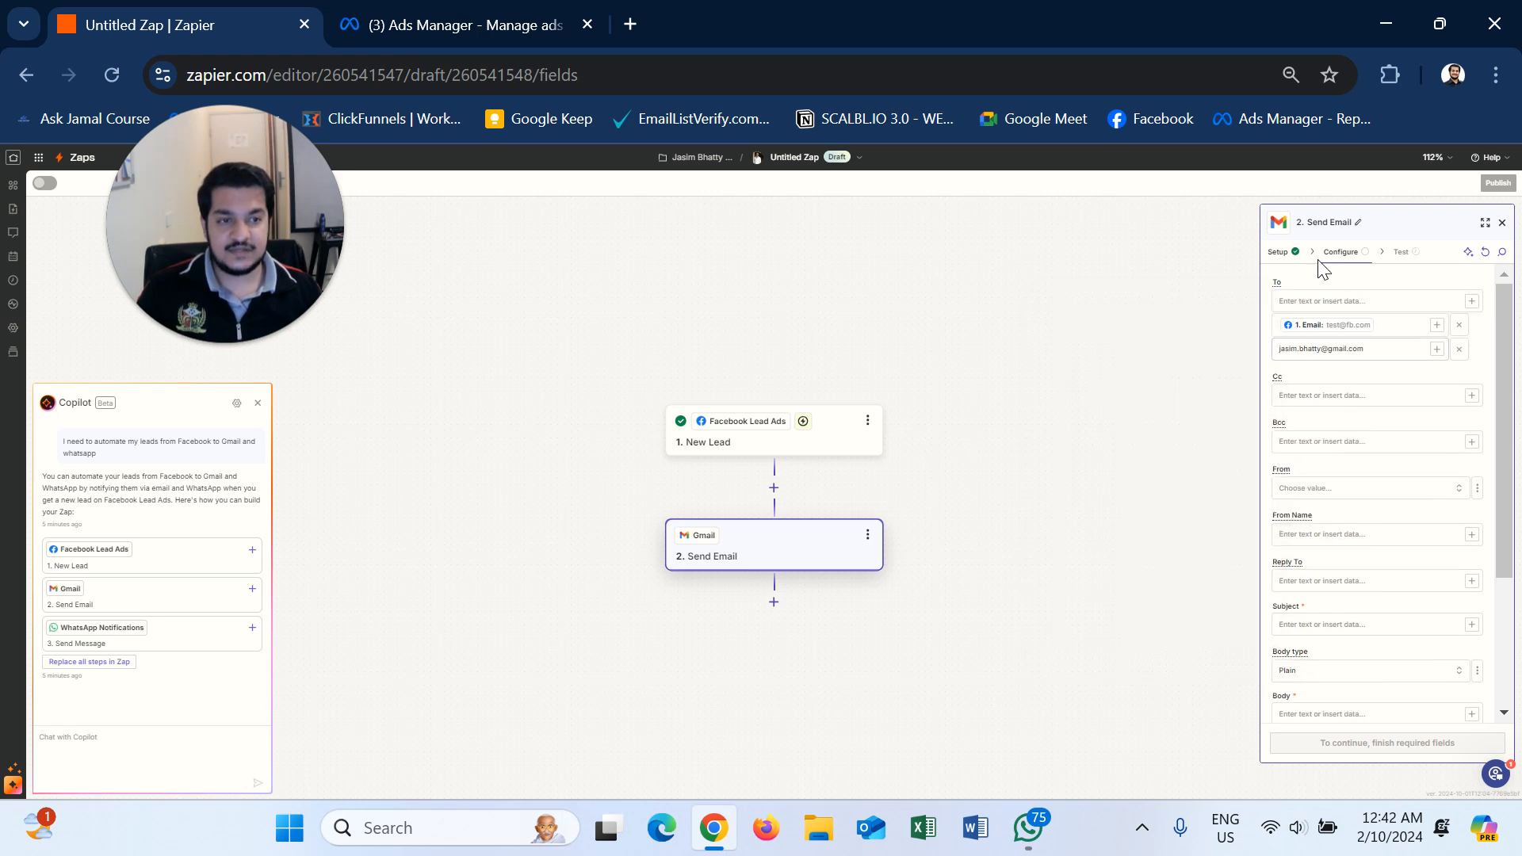
pyautogui.click(1460, 329)
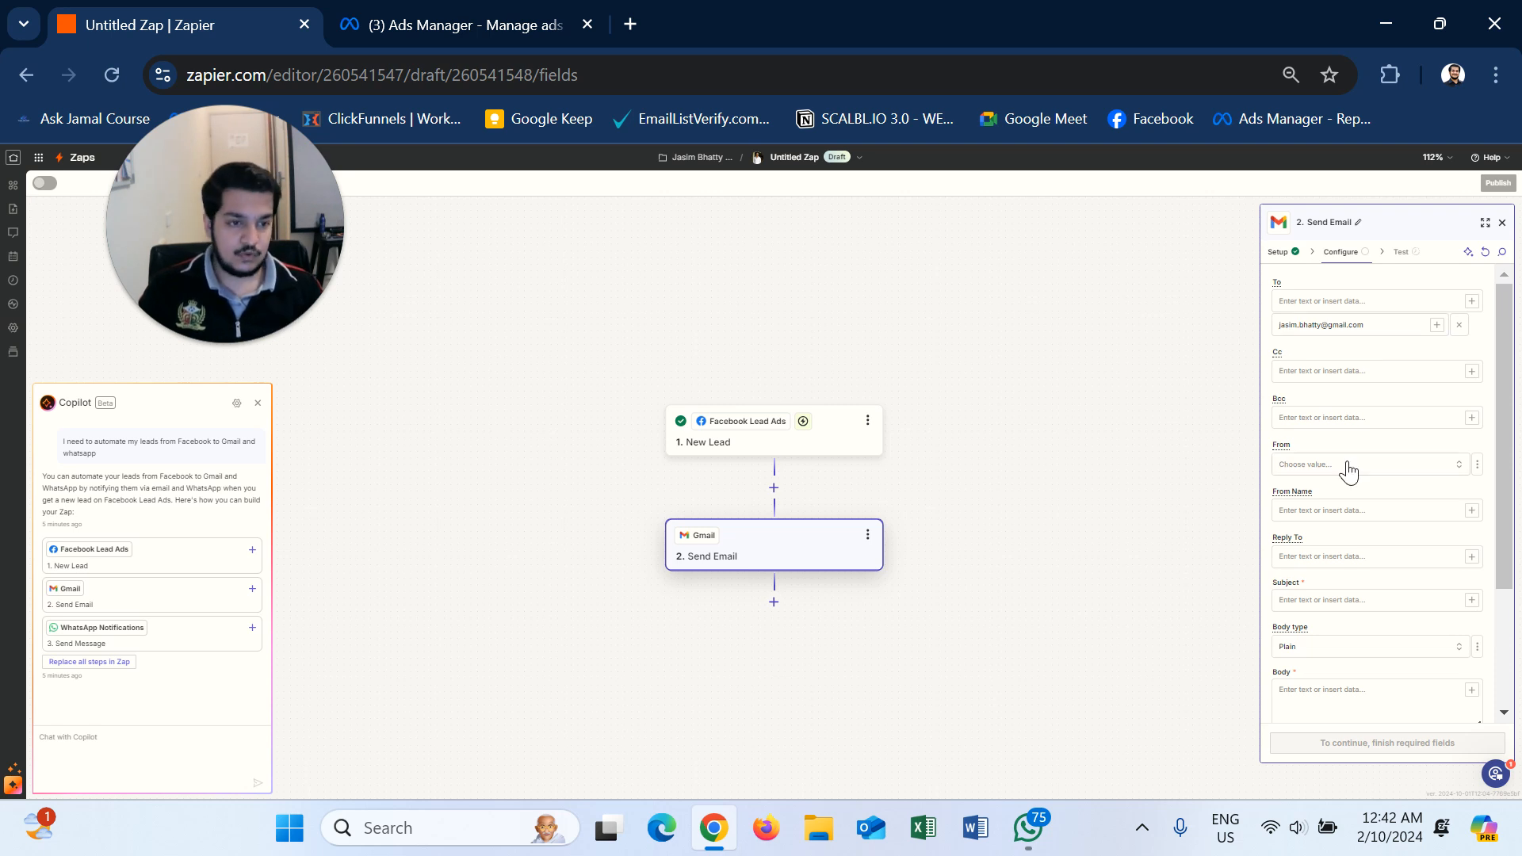
# - Set the sender name to 'Grace Up Branding' and the subject to 'New Lead Received'
pyautogui.click(1377, 473)
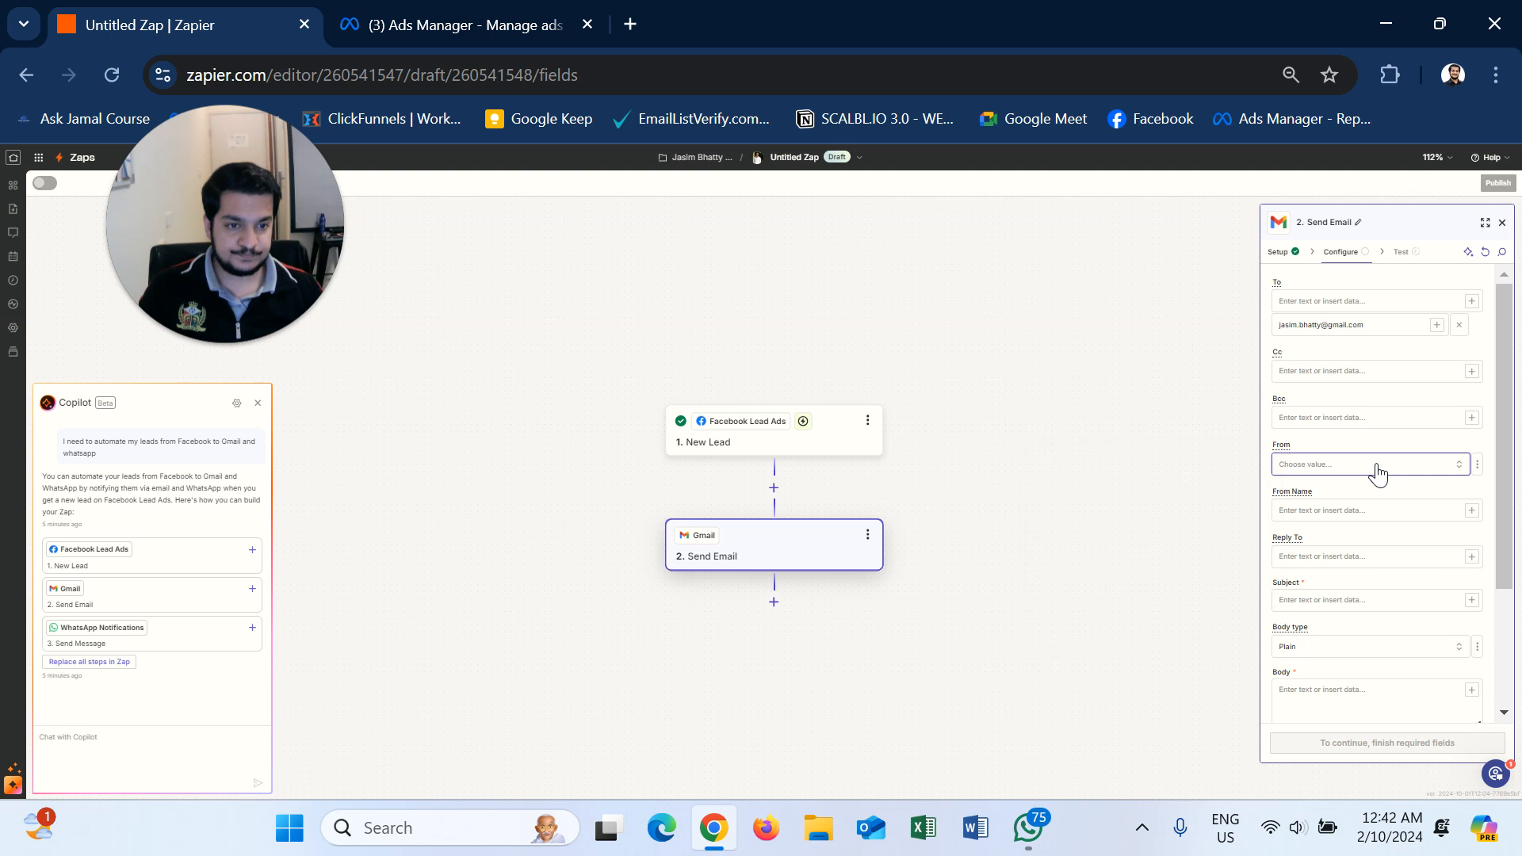
pyautogui.click(1378, 473)
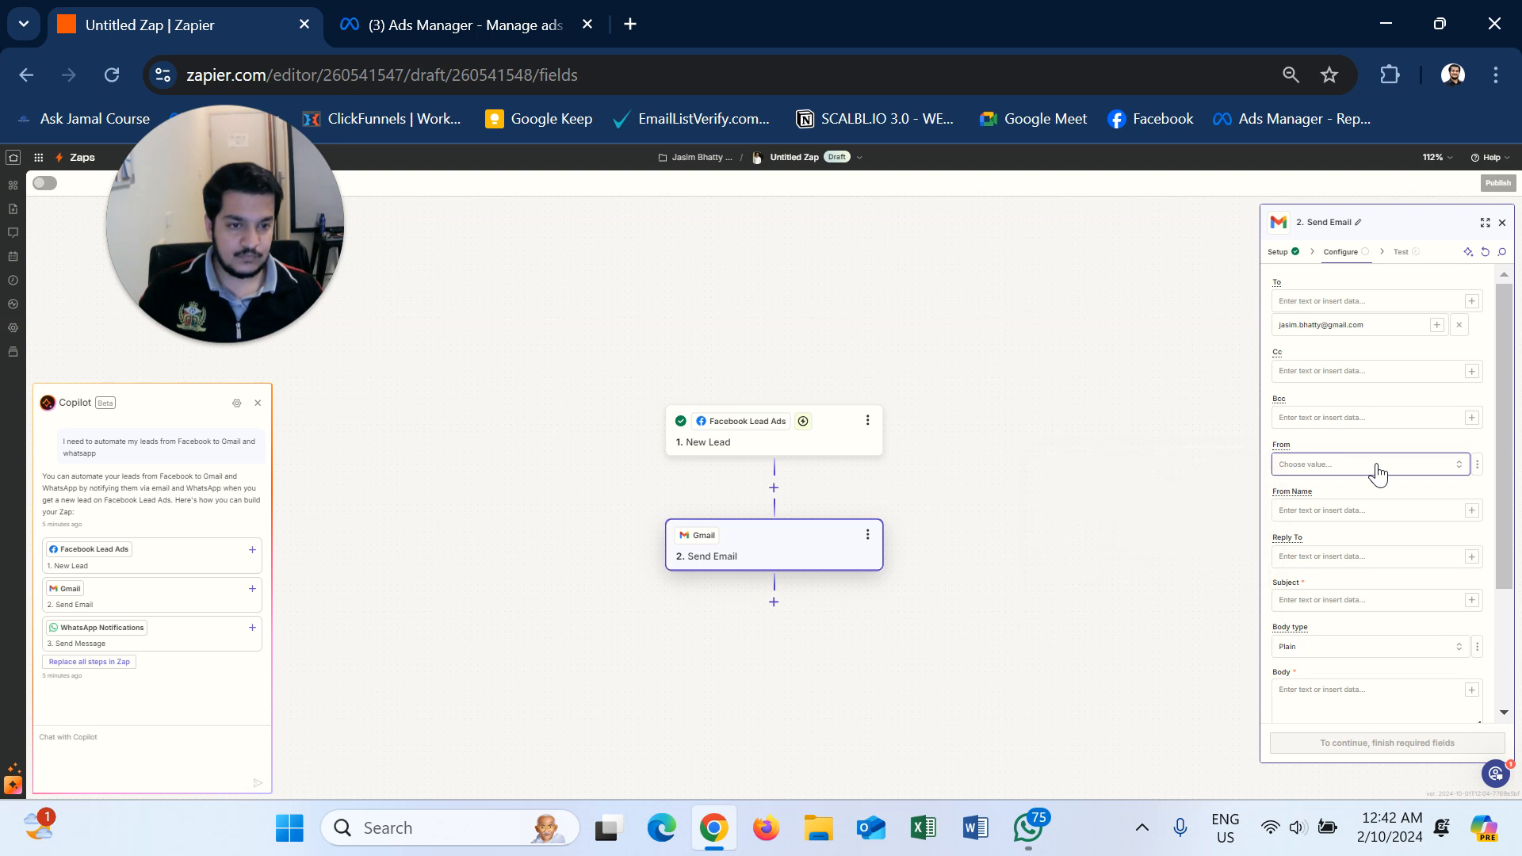
pyautogui.click(1352, 515)
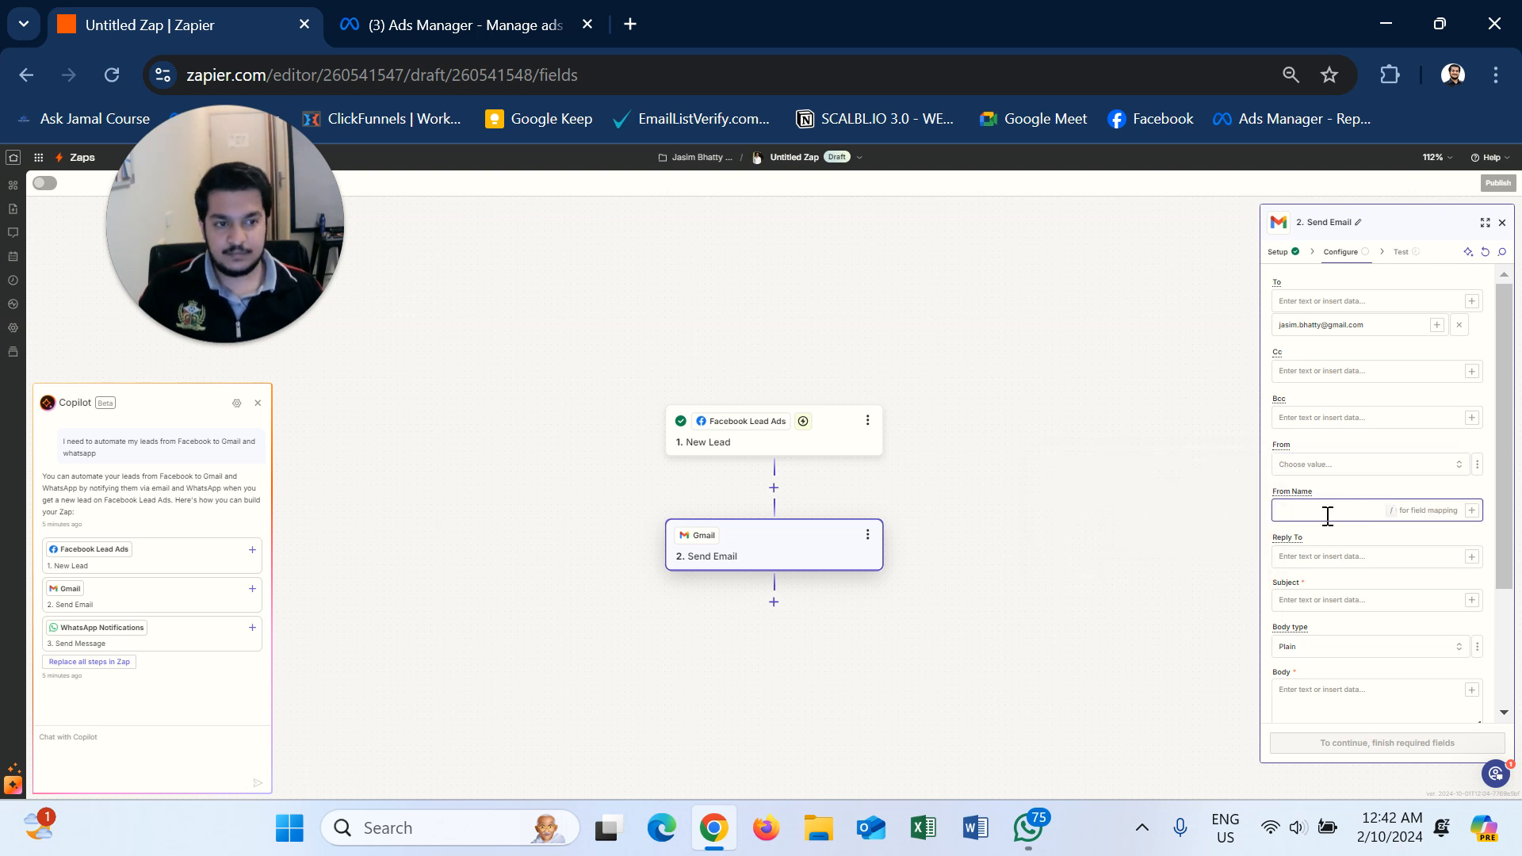
pyautogui.write('Grac')
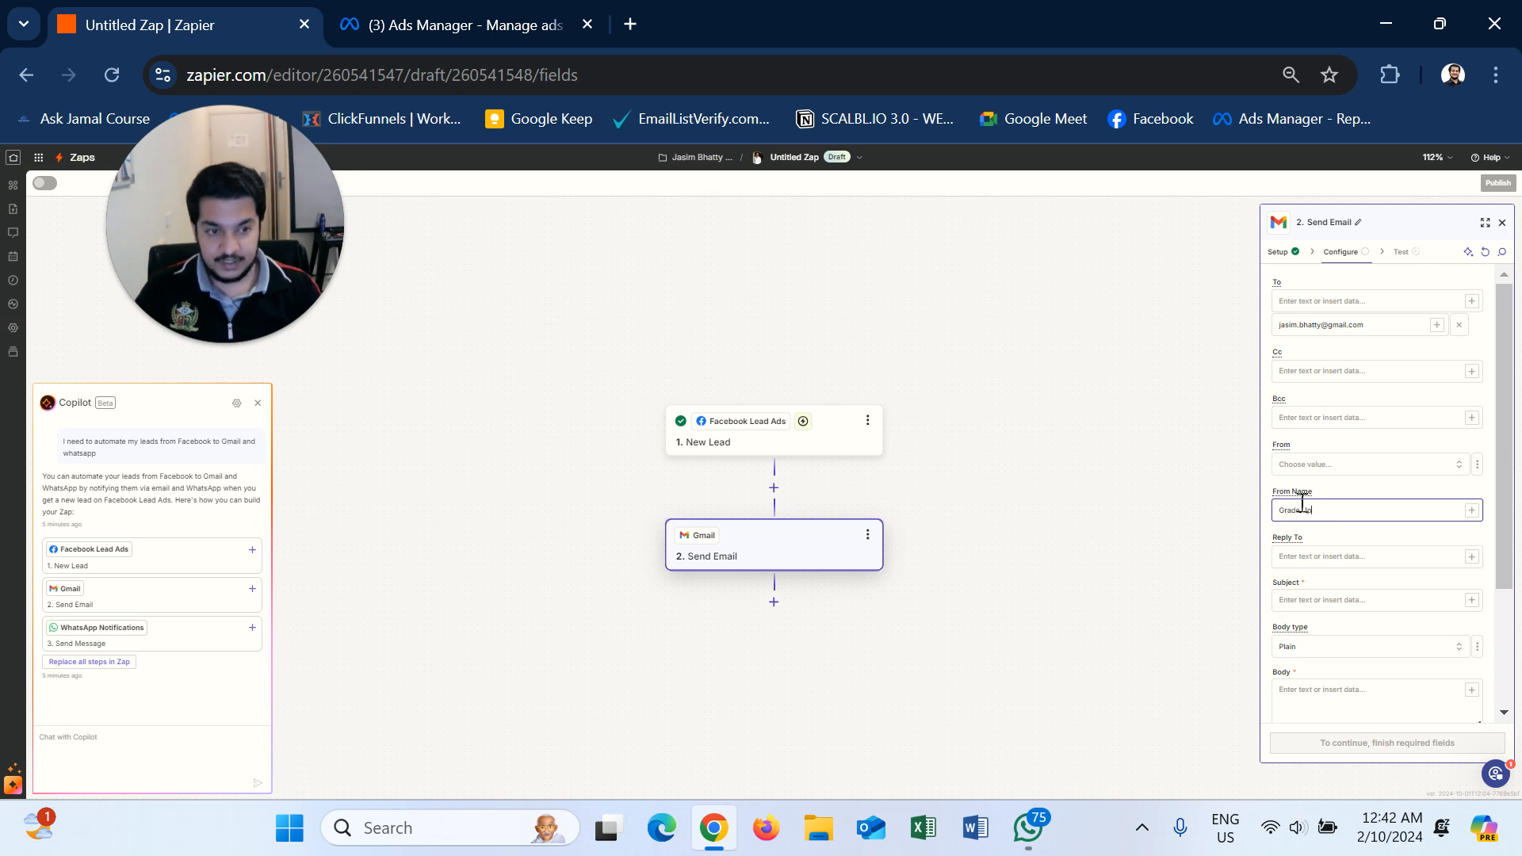
pyautogui.write('e Up Branding')
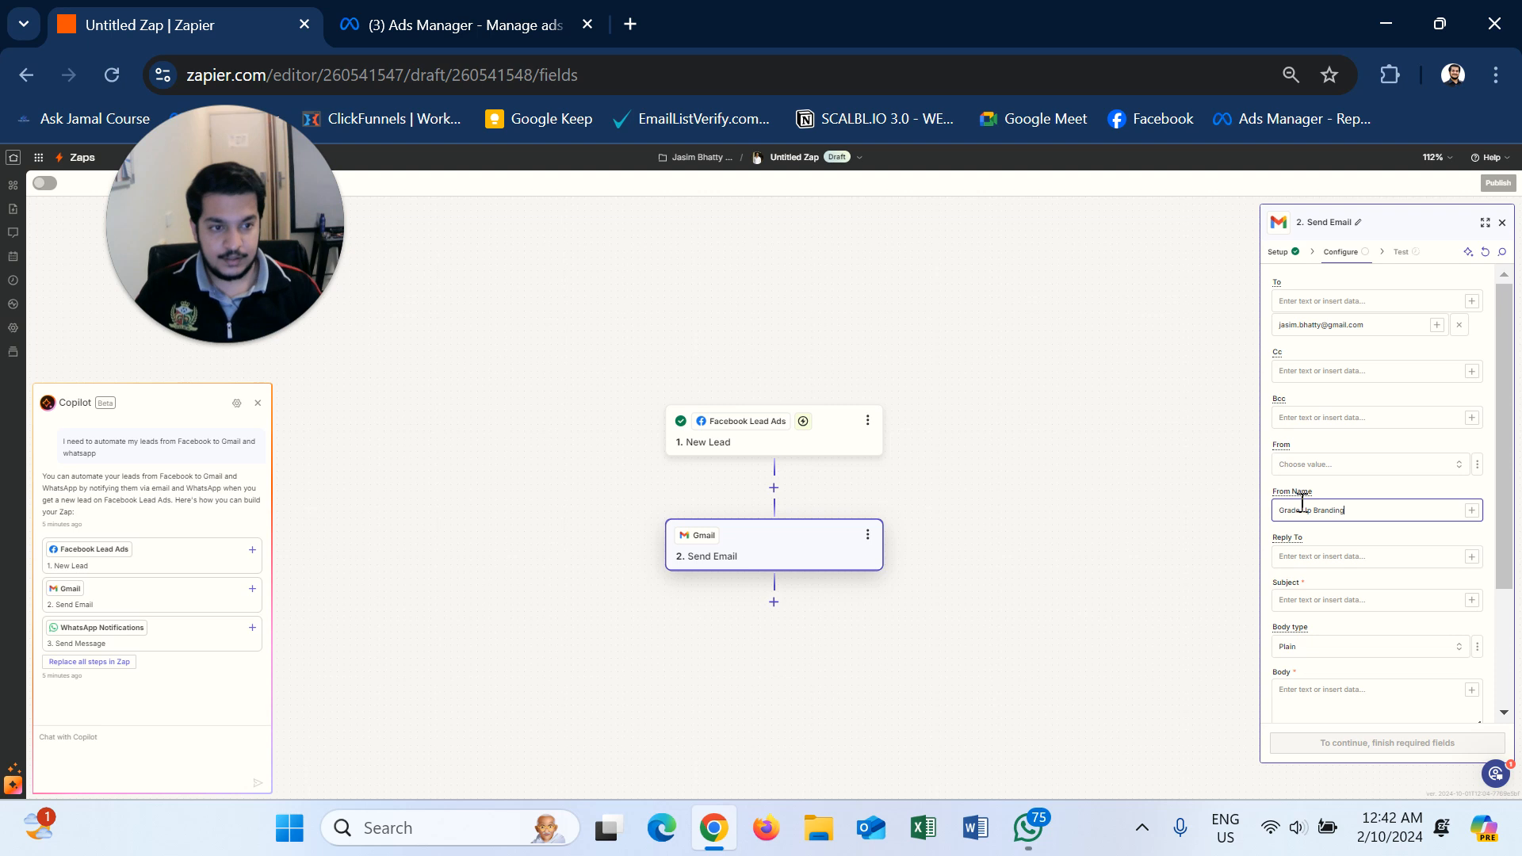
pyautogui.click(1342, 598)
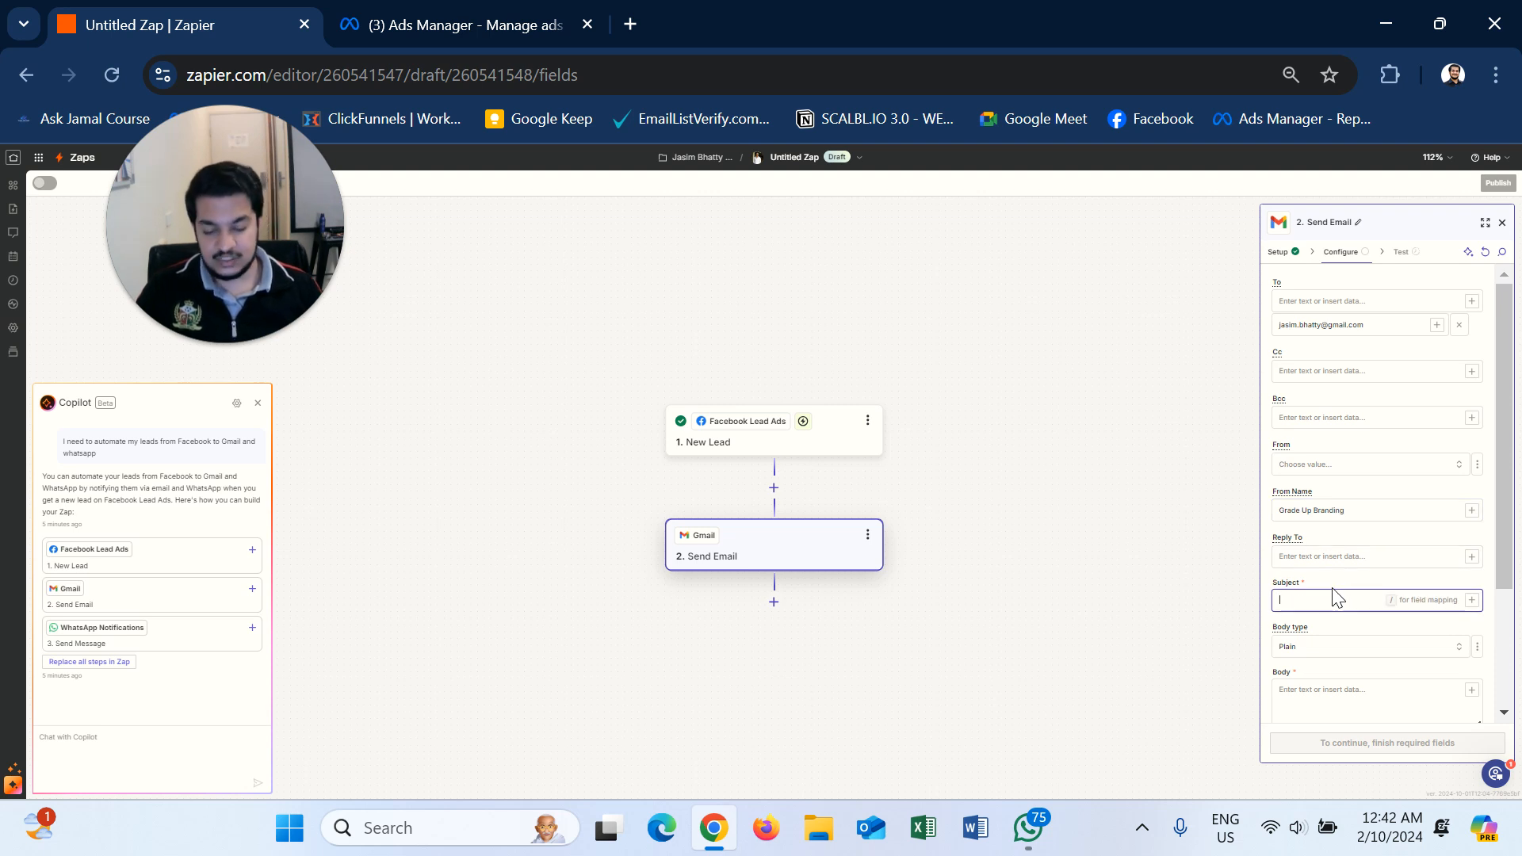
pyautogui.write('New Lead Rece')
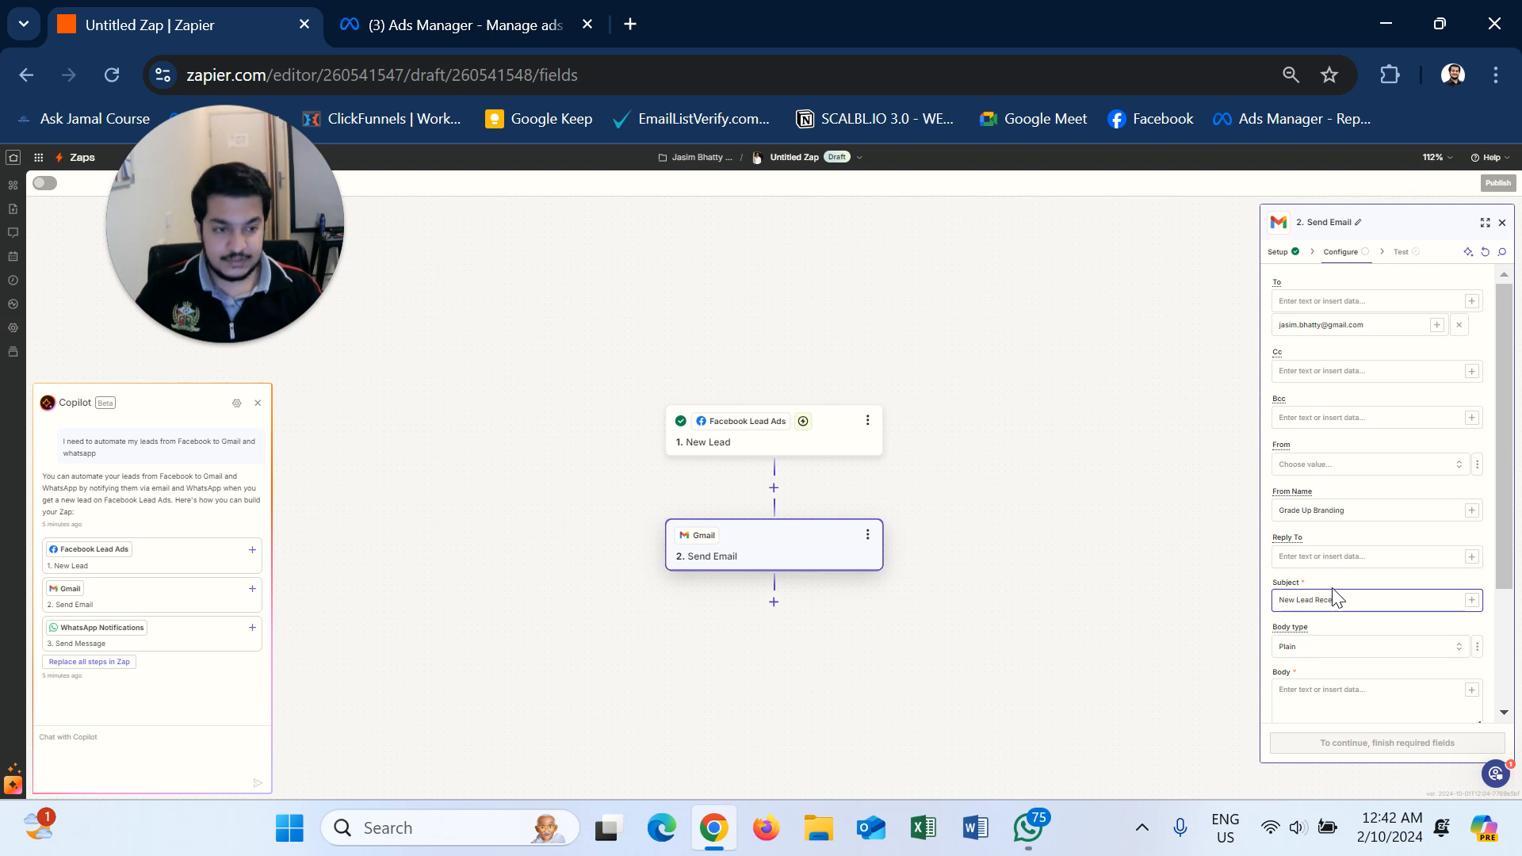
pyautogui.write('ived')
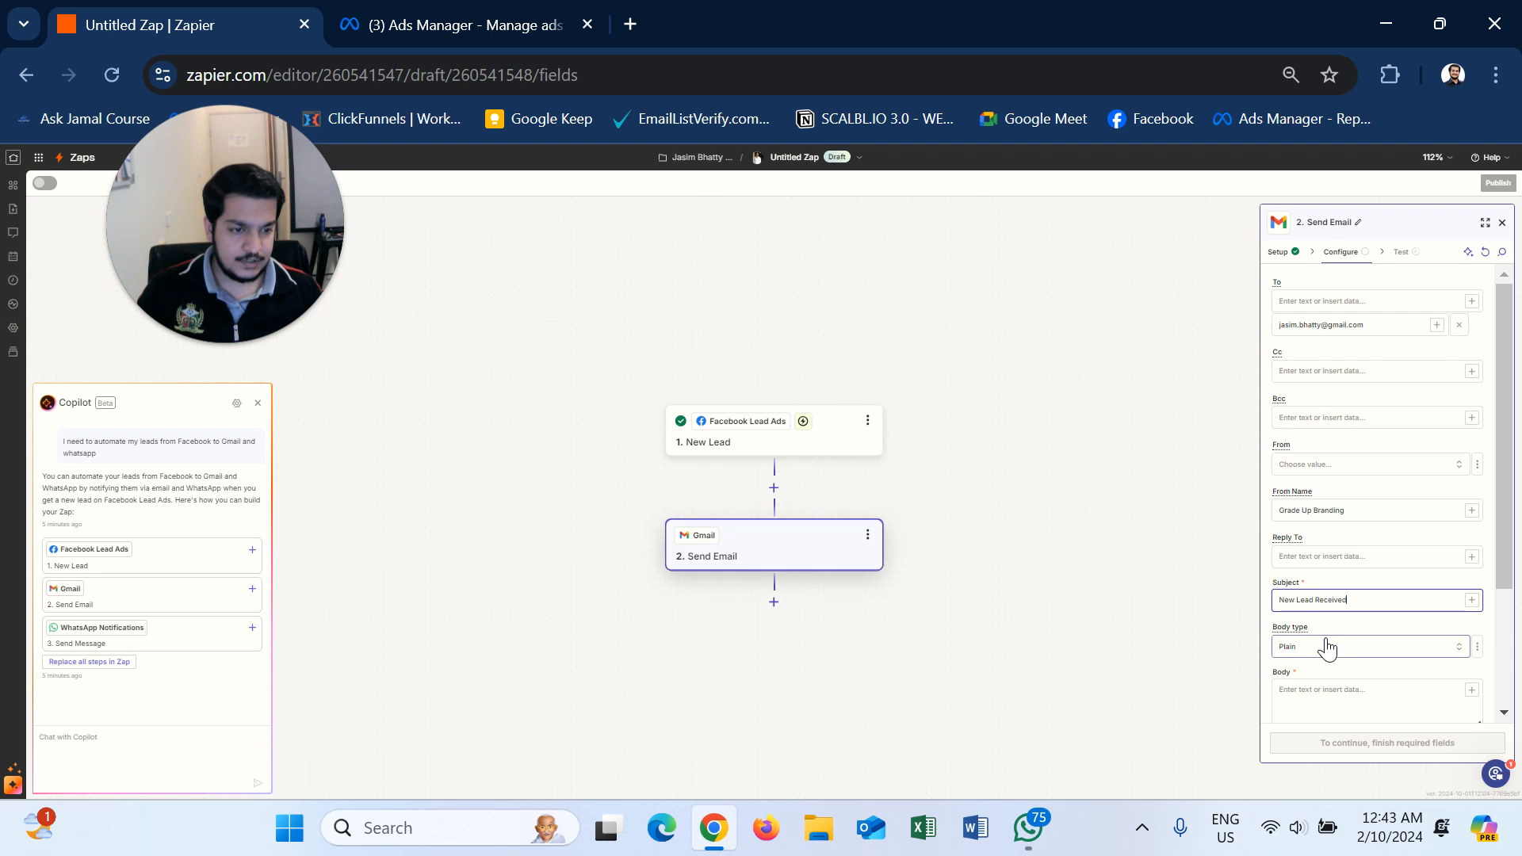
# - Start the body with 'Hello you have received a new lead' and a Name line, showing lead data to insert
pyautogui.scroll(-2, 1352, 672)
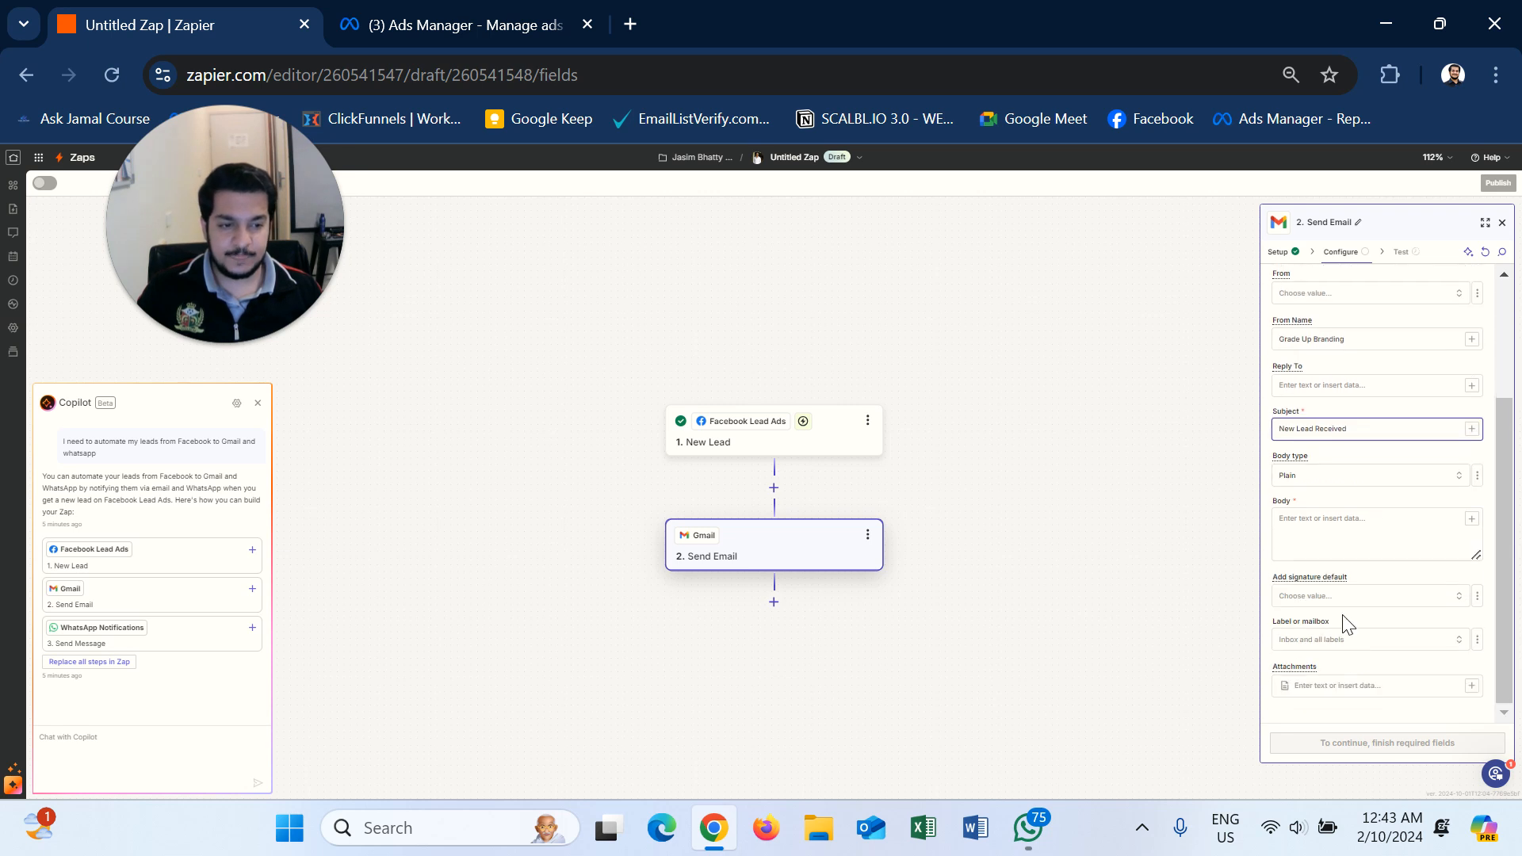
pyautogui.click(1358, 513)
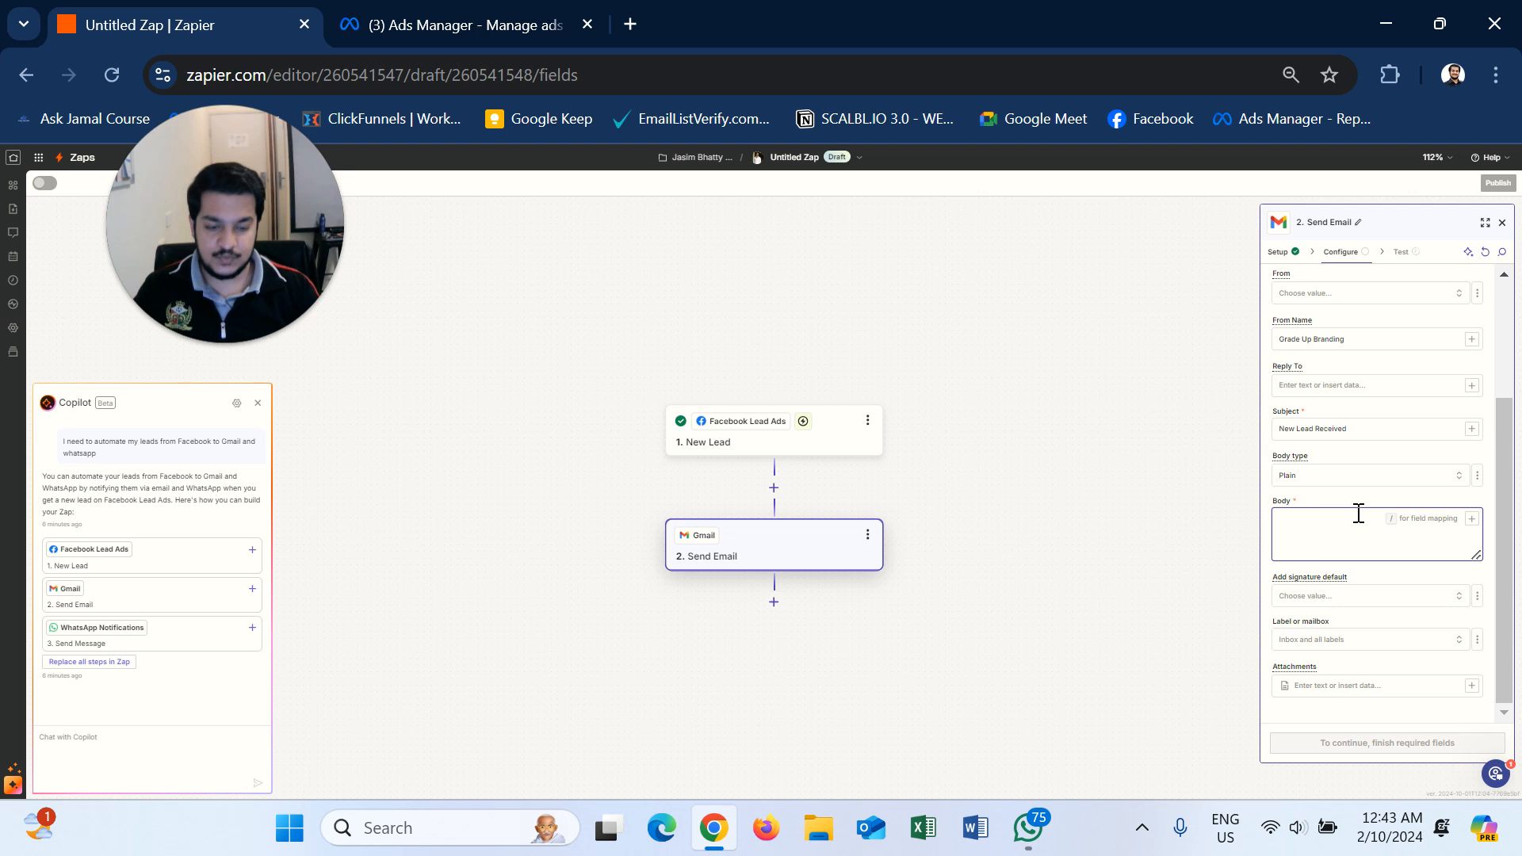
pyautogui.write('Hello you have rec')
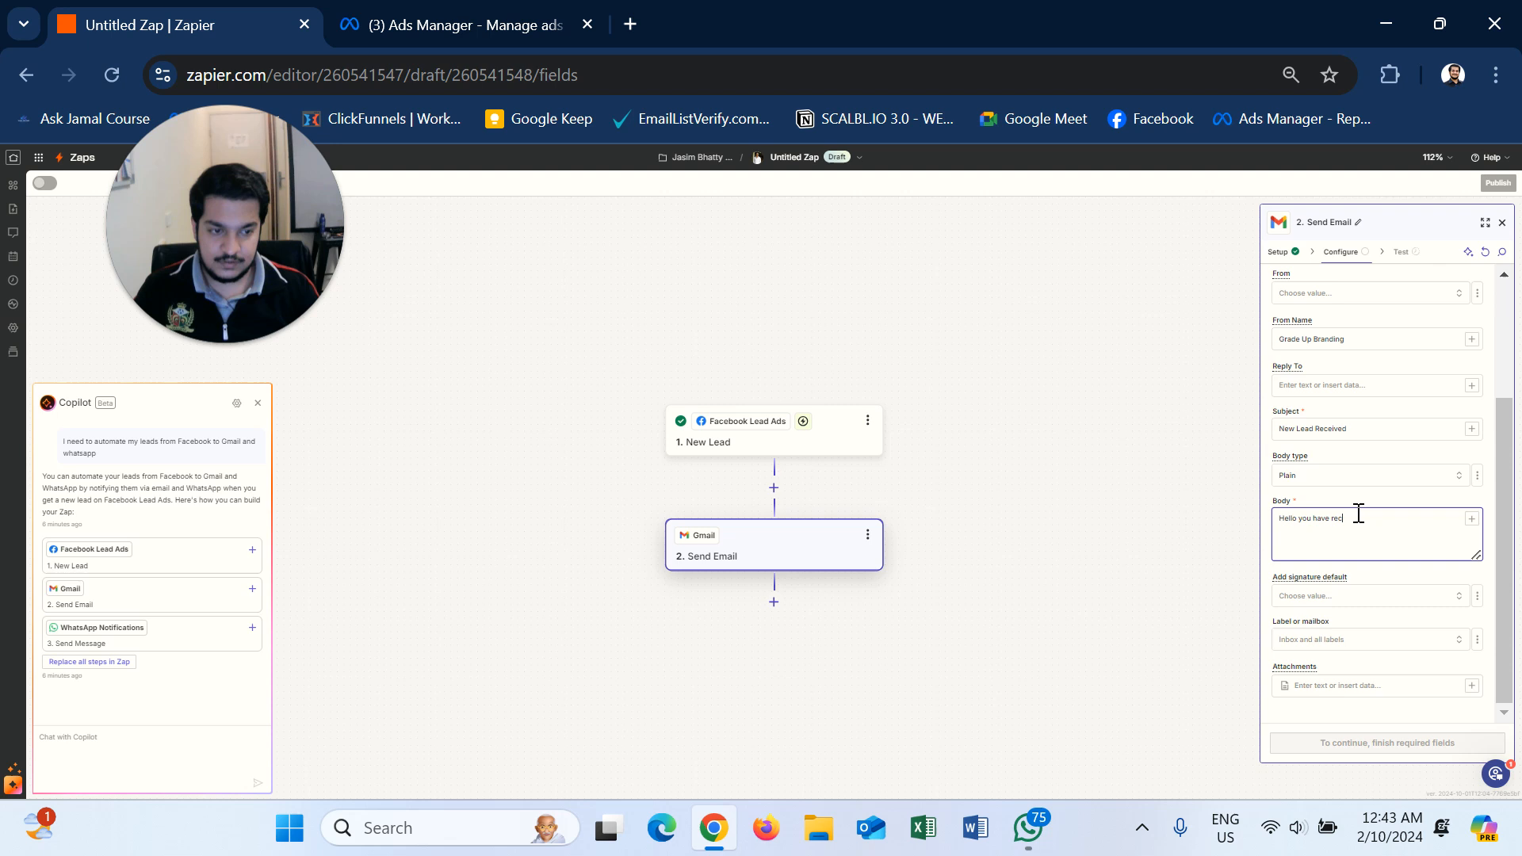
pyautogui.write('eived a new lead')
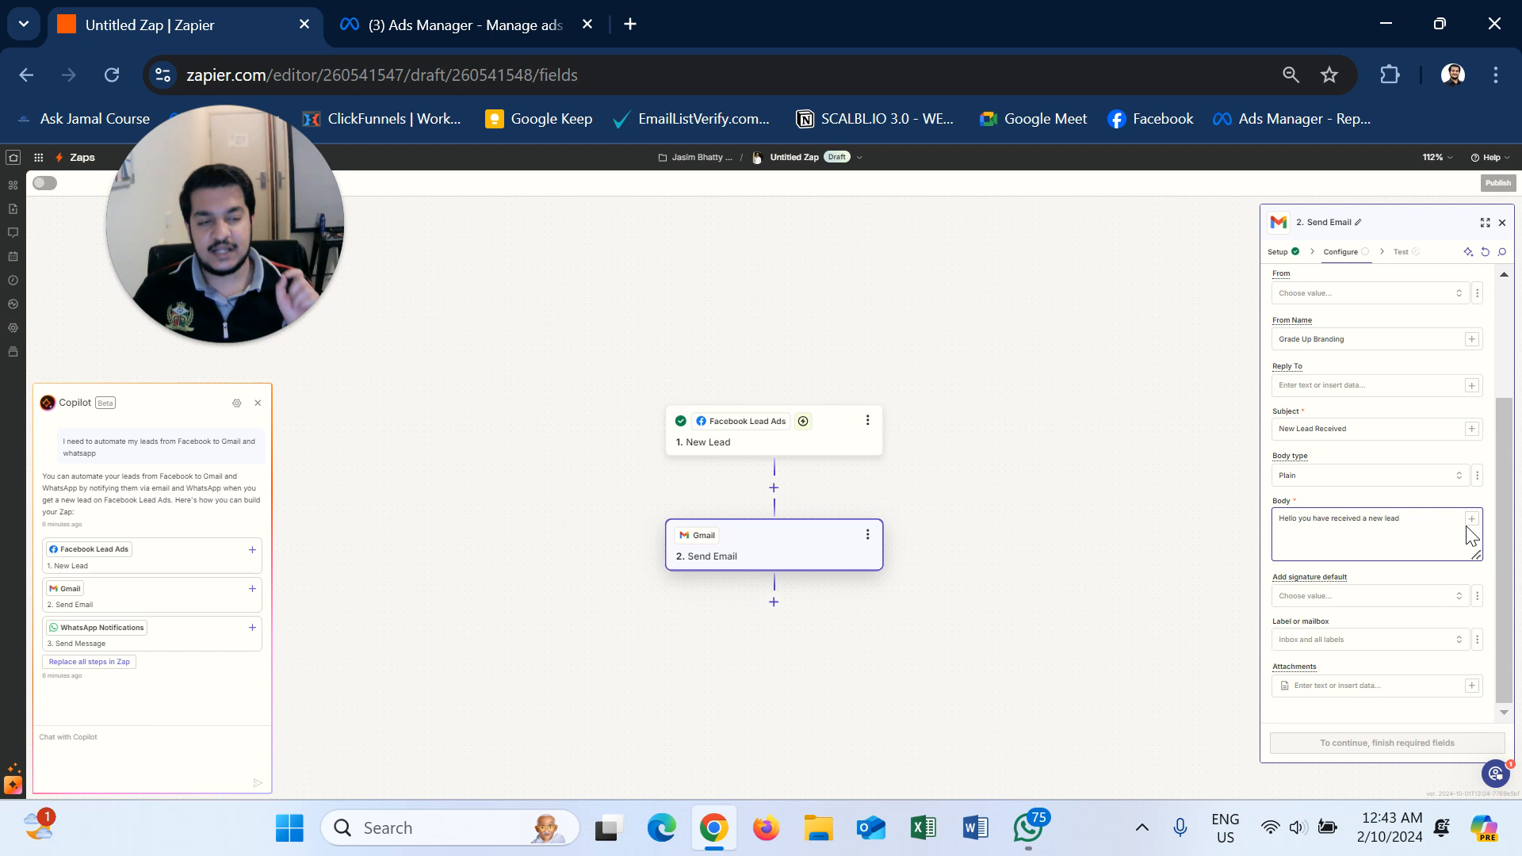
pyautogui.write('me -')
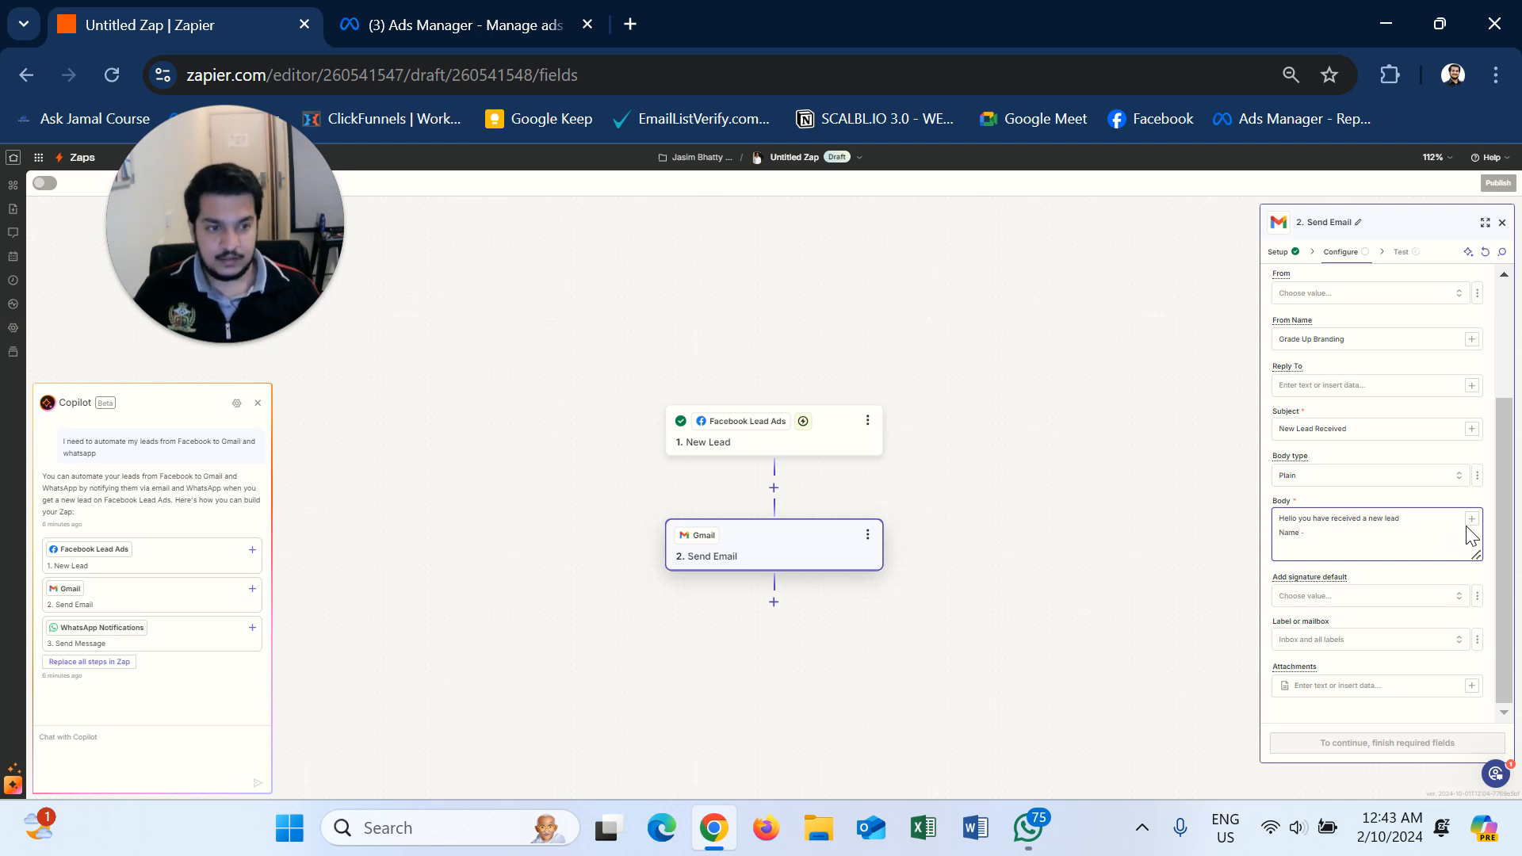
pyautogui.click(1471, 523)
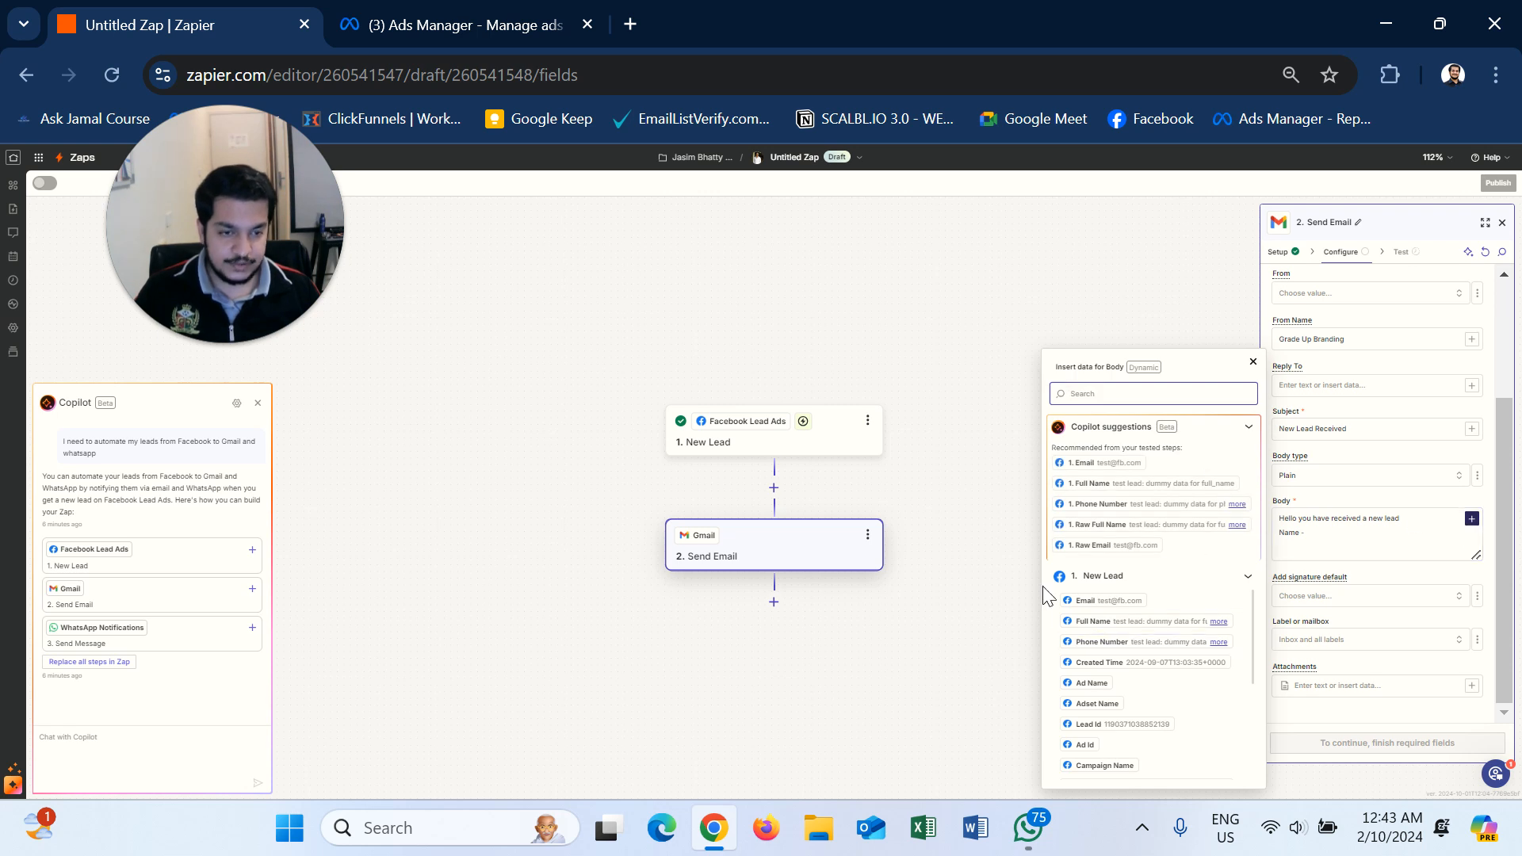
# - Fill the body's 'Name -', 'Email -' and 'Phone -' lines with the lead's Full Name, Email and Phone Number
pyautogui.click(1097, 626)
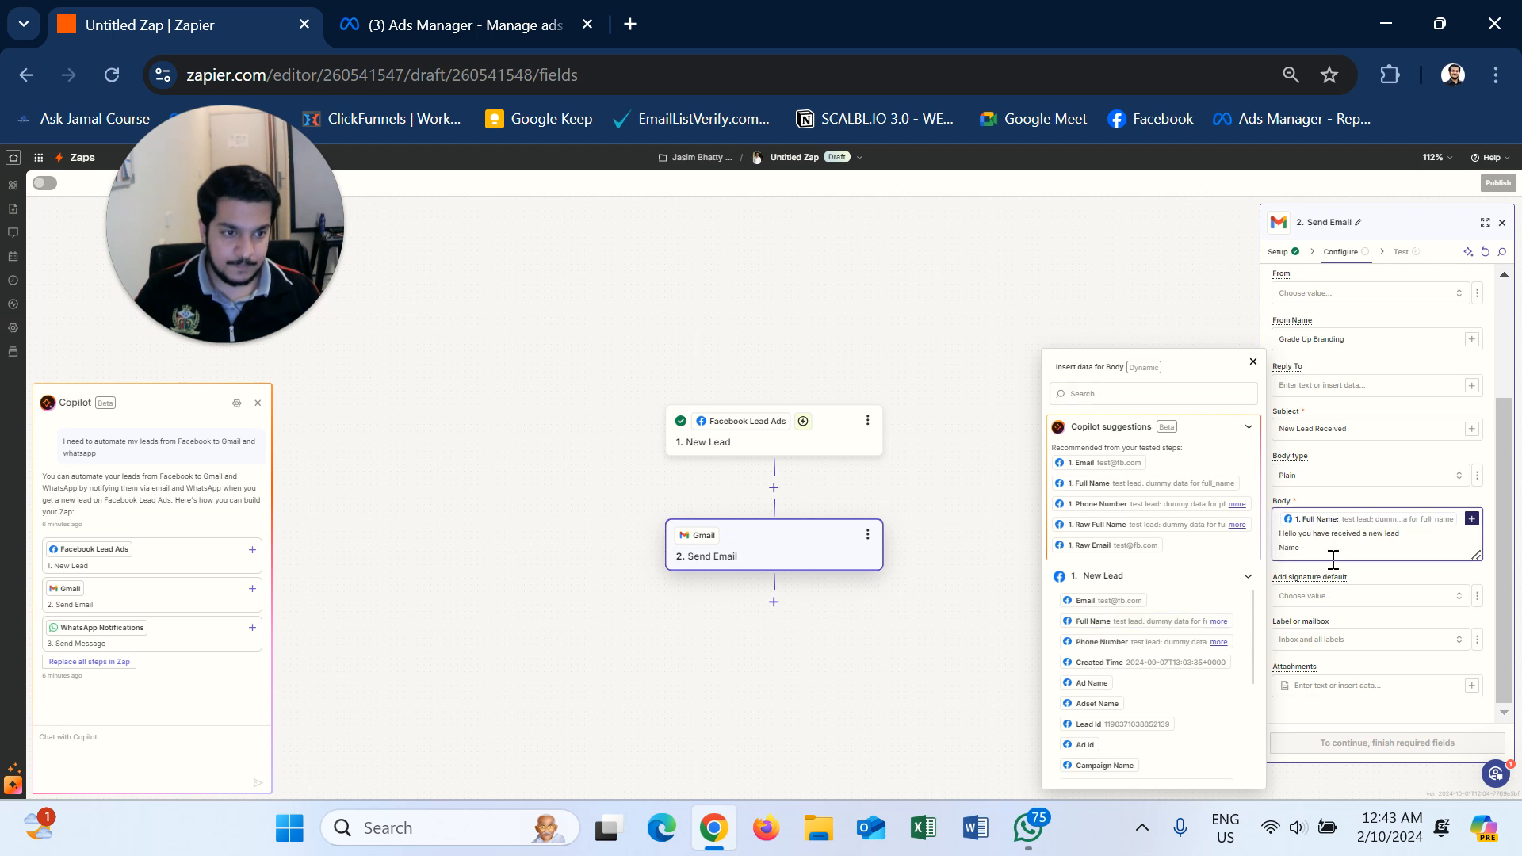
pyautogui.press('BackSpace')
pyautogui.click(1304, 539)
pyautogui.write('-')
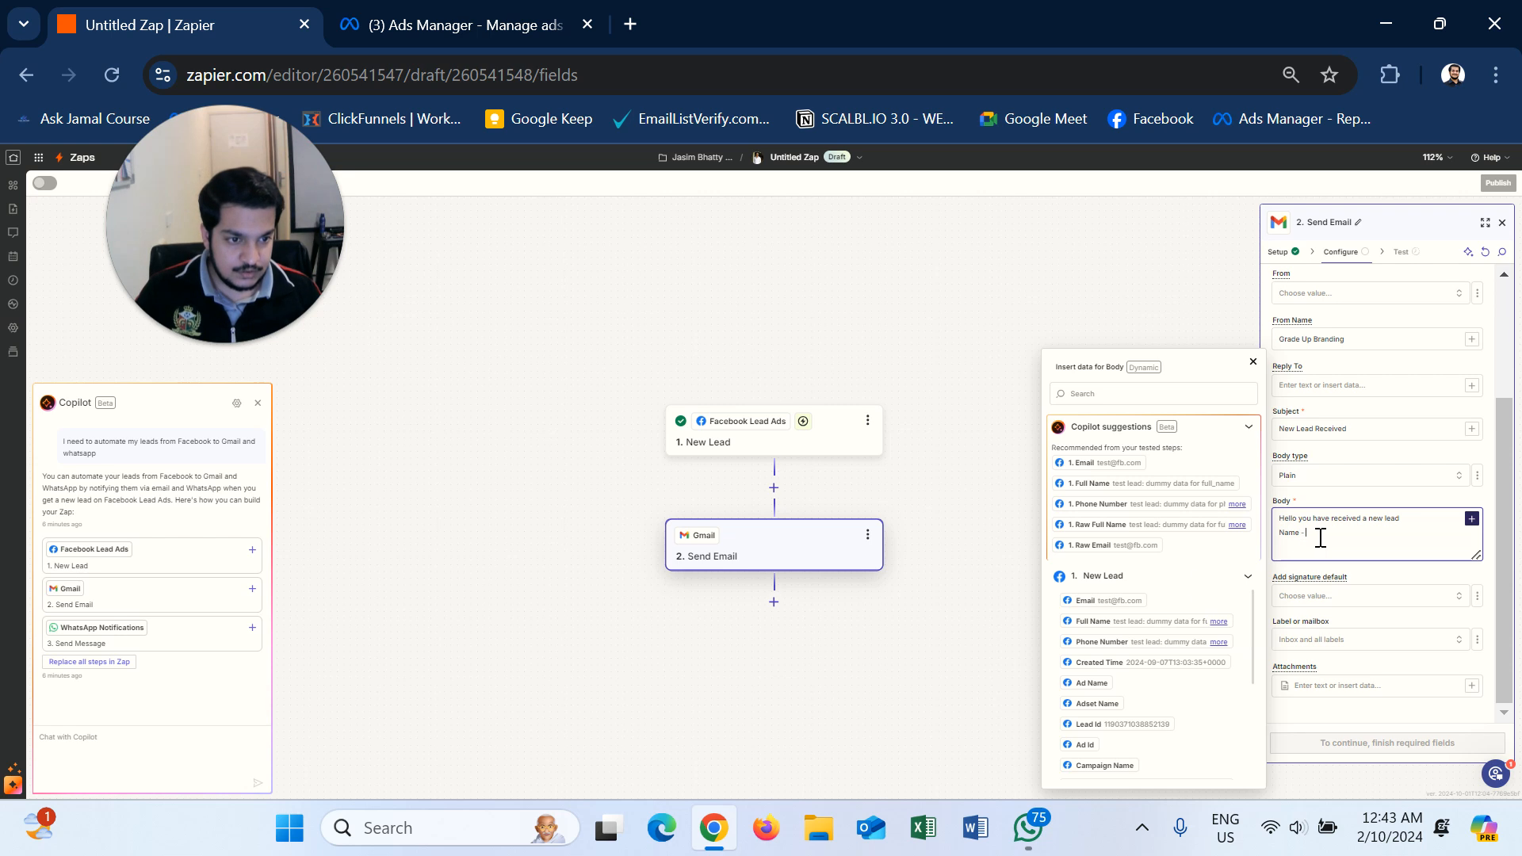
pyautogui.click(1108, 626)
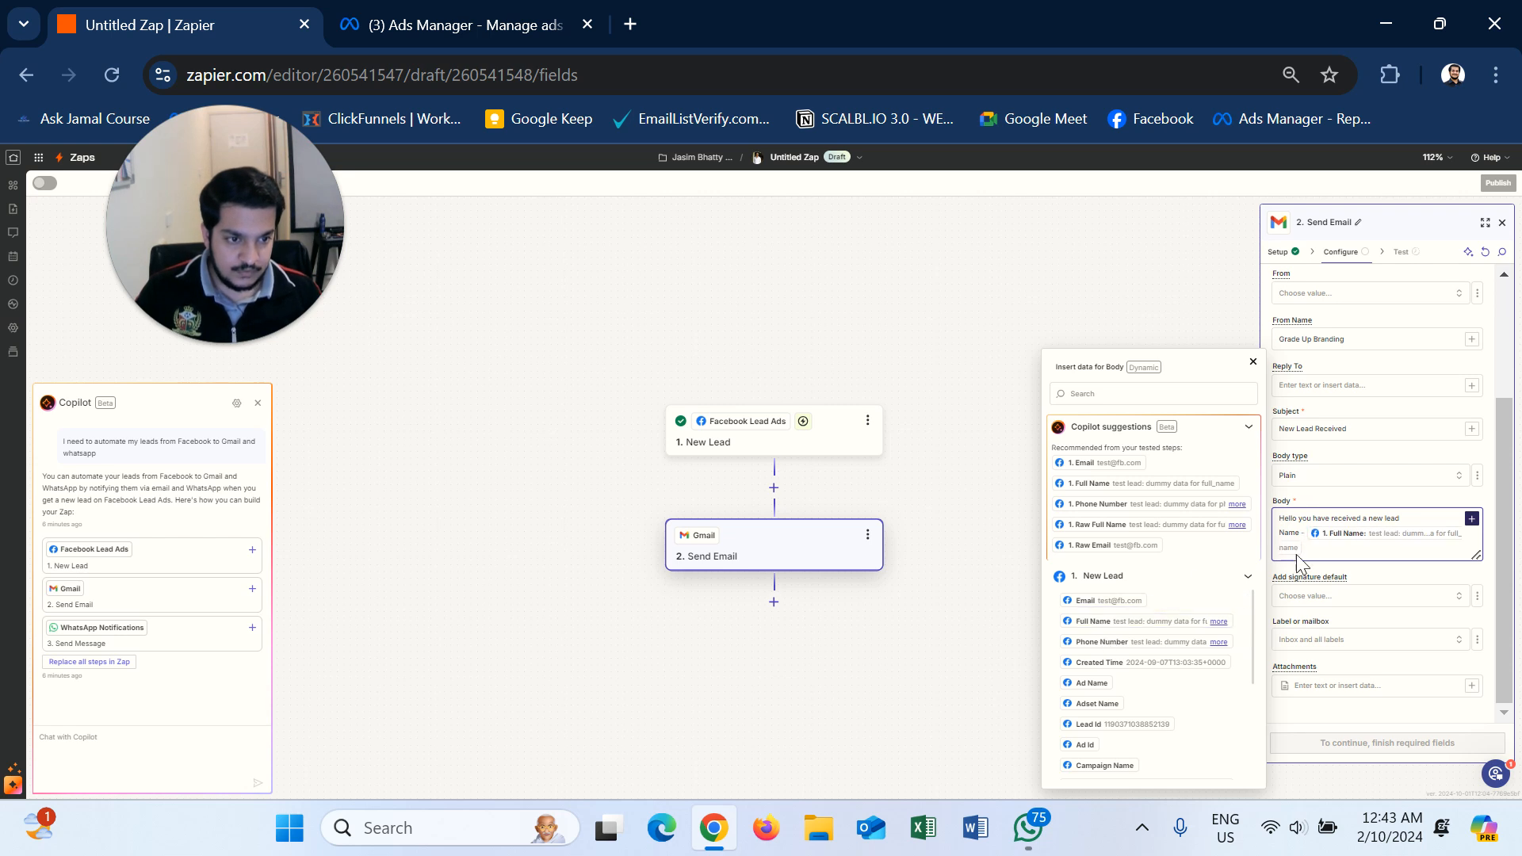
pyautogui.press('Return')
pyautogui.write('Email -')
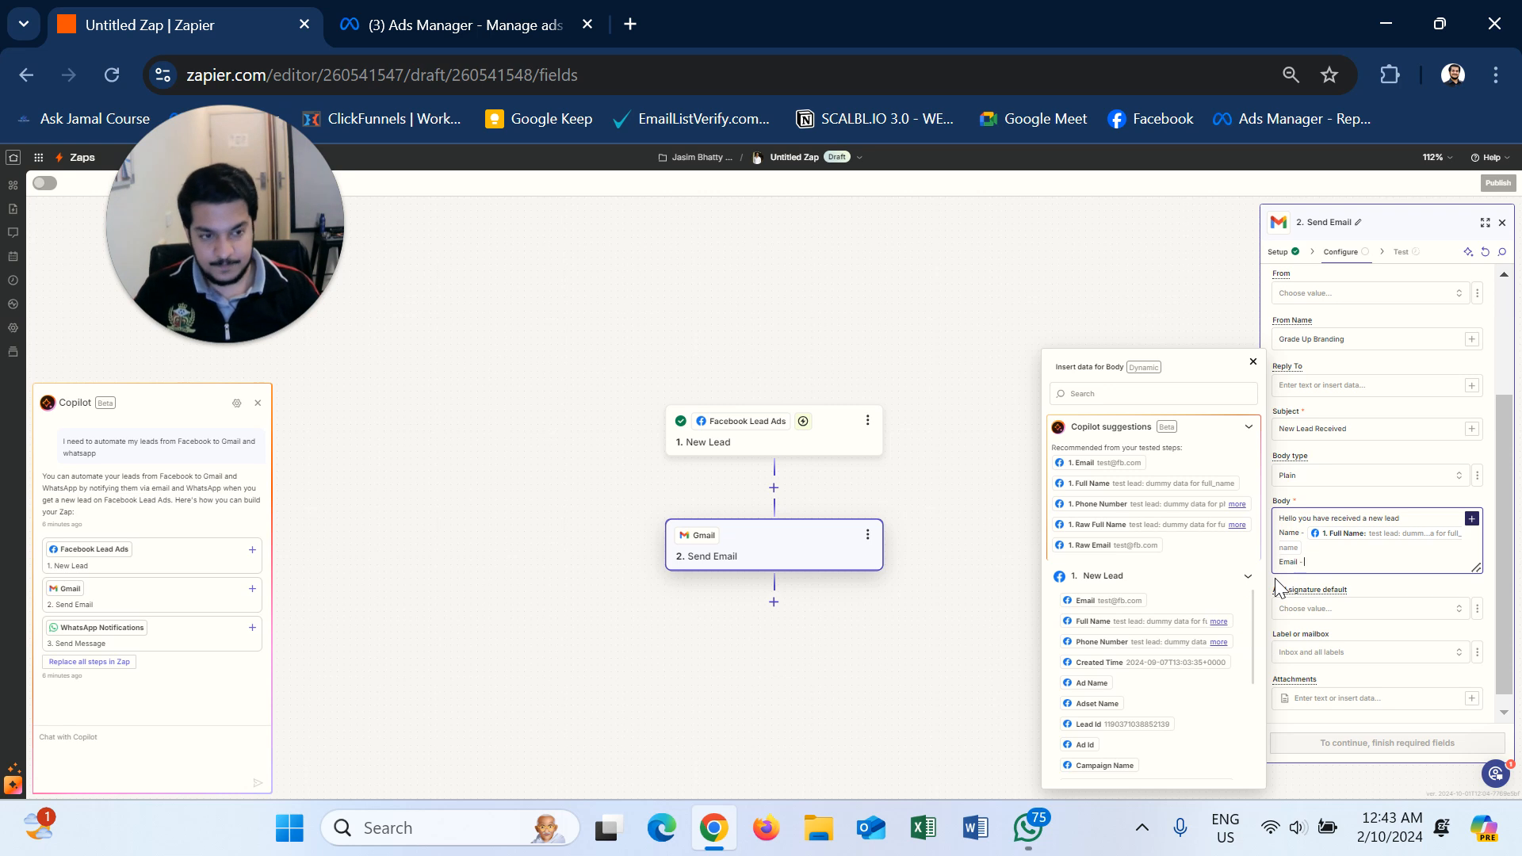
pyautogui.click(1108, 602)
pyautogui.press('Return')
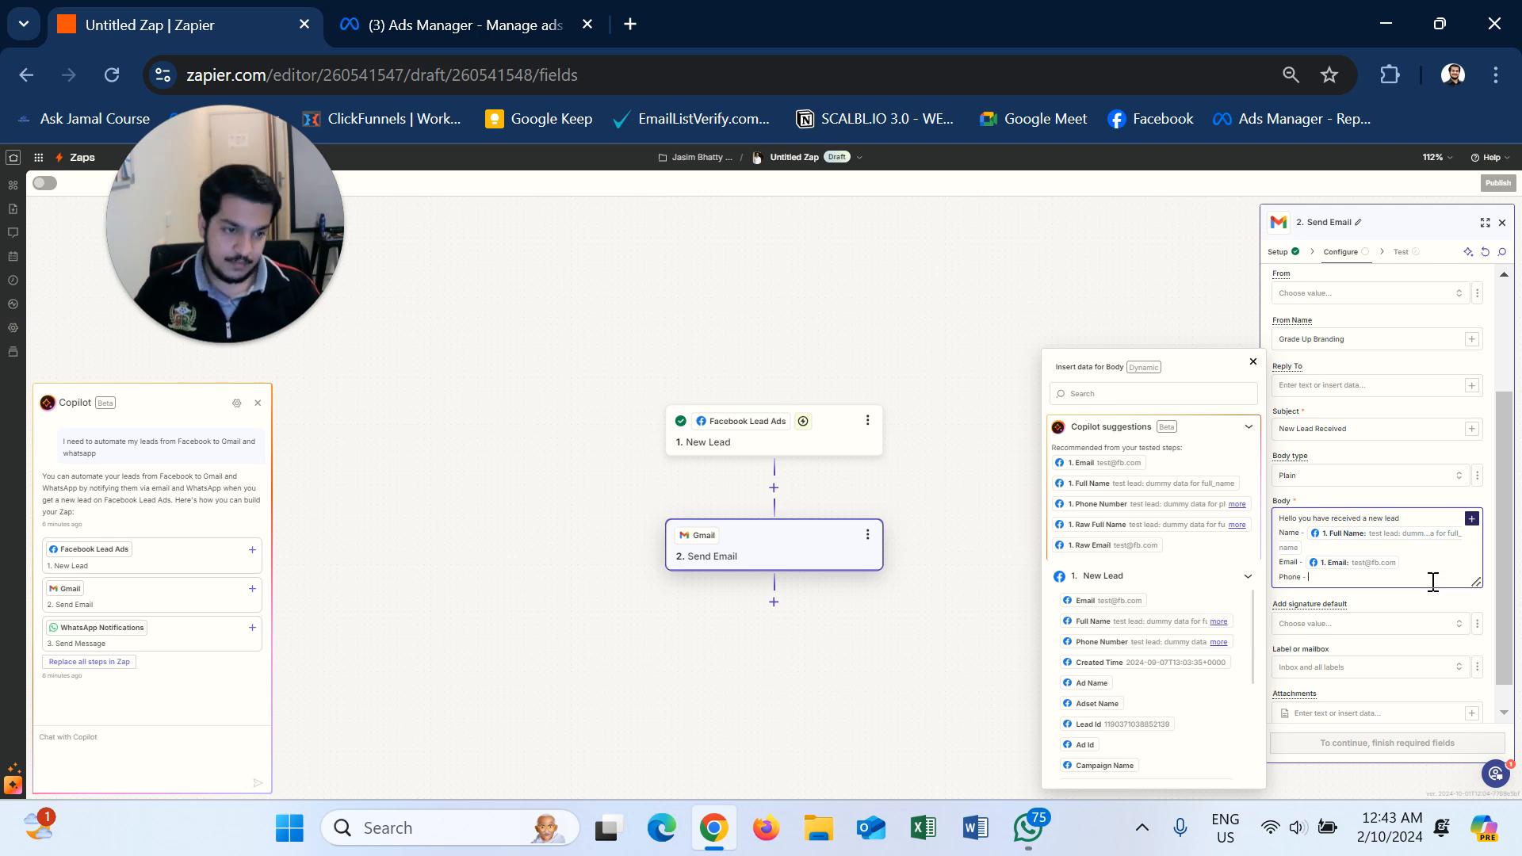
pyautogui.click(1142, 649)
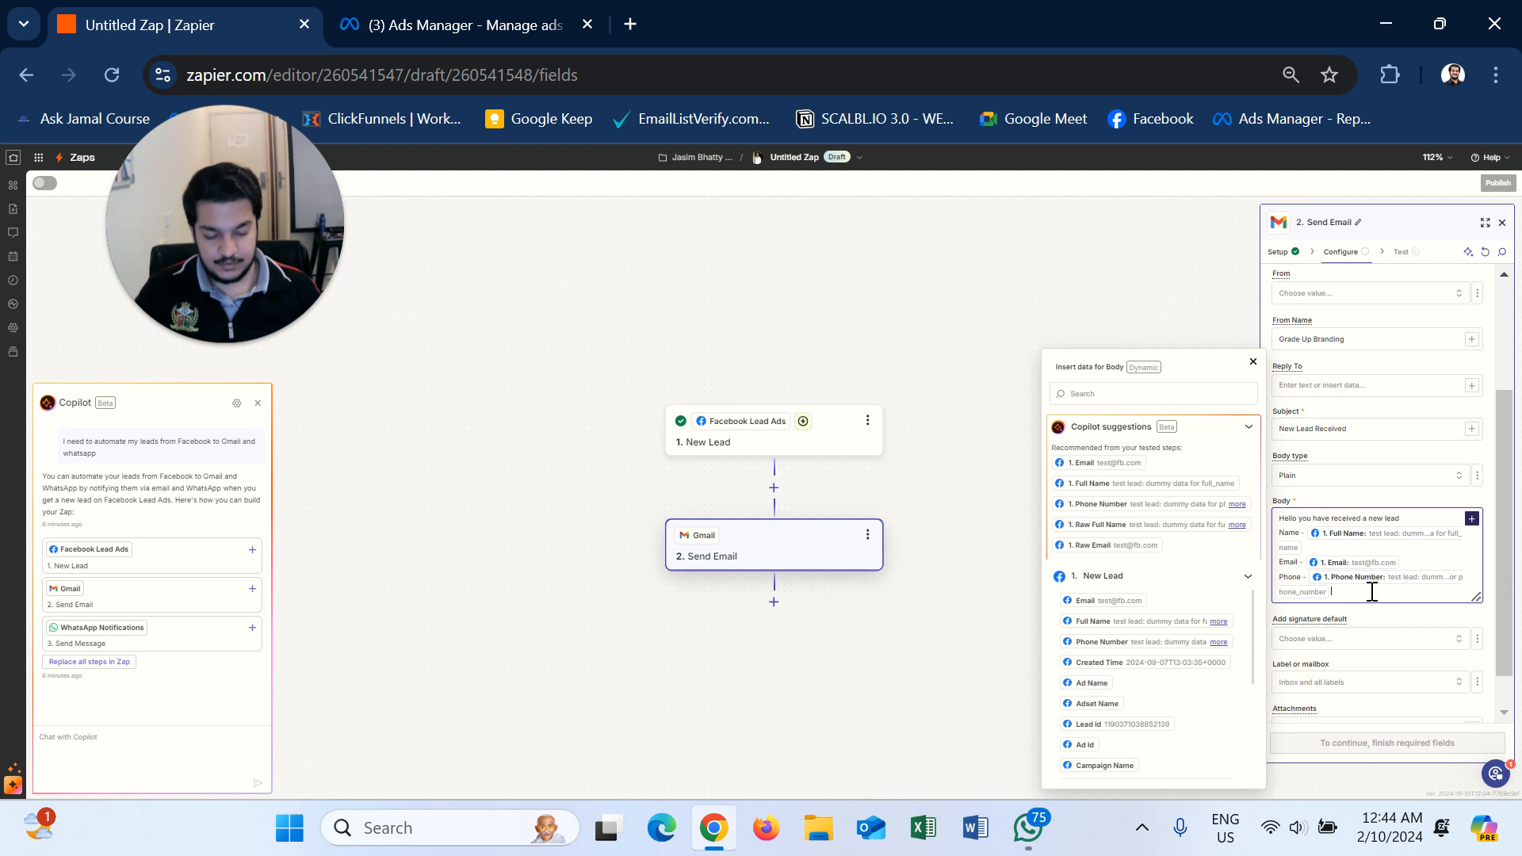
pyautogui.press('Return')
pyautogui.press('Return')
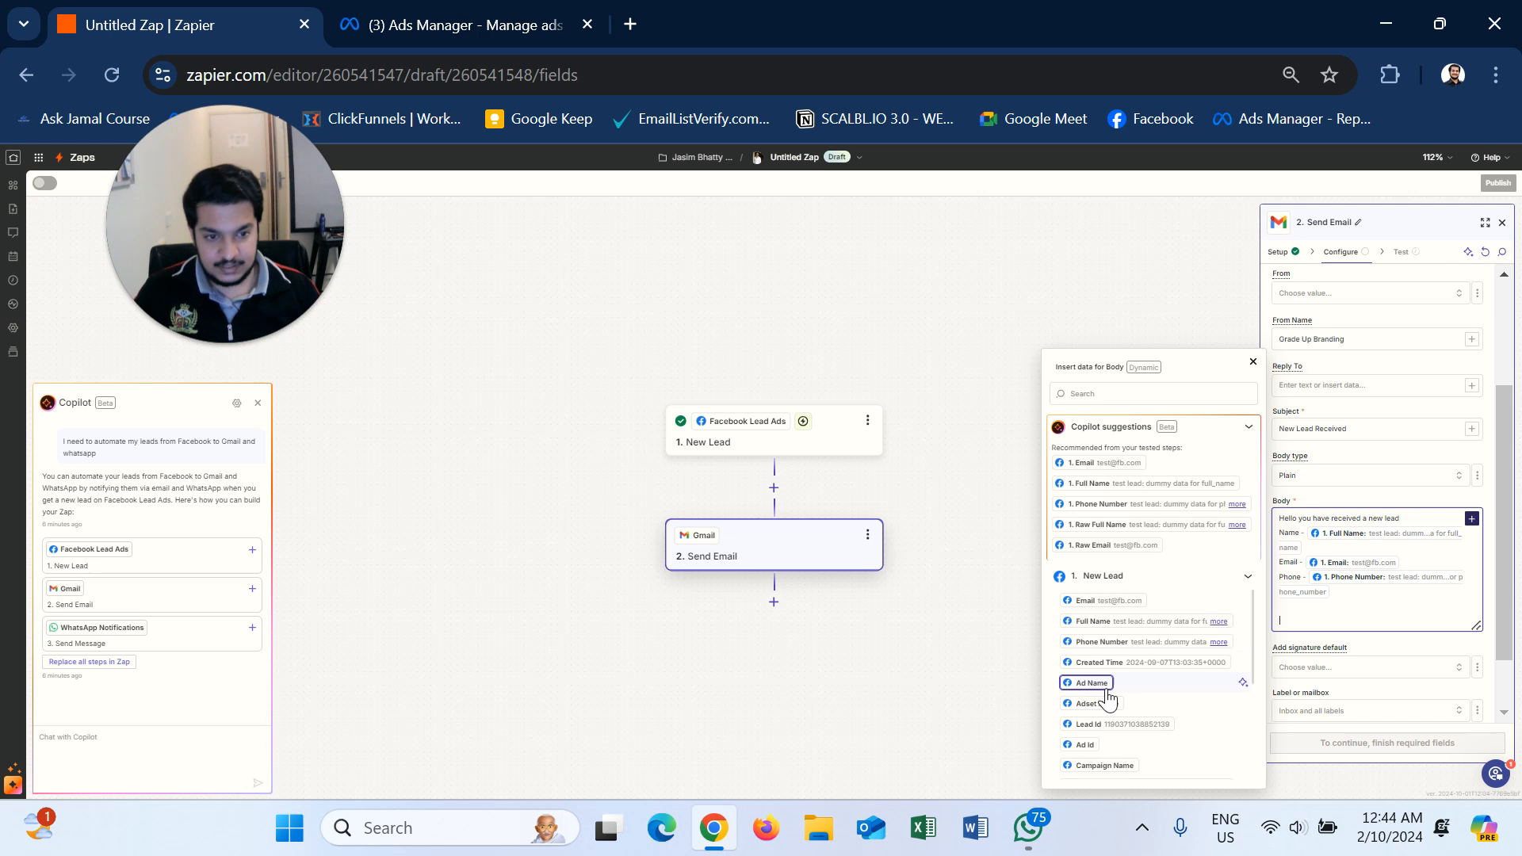
# - Insert the lead's monthly revenue answer after 'Current Revenue -' in the body
pyautogui.scroll(-5, 1109, 694)
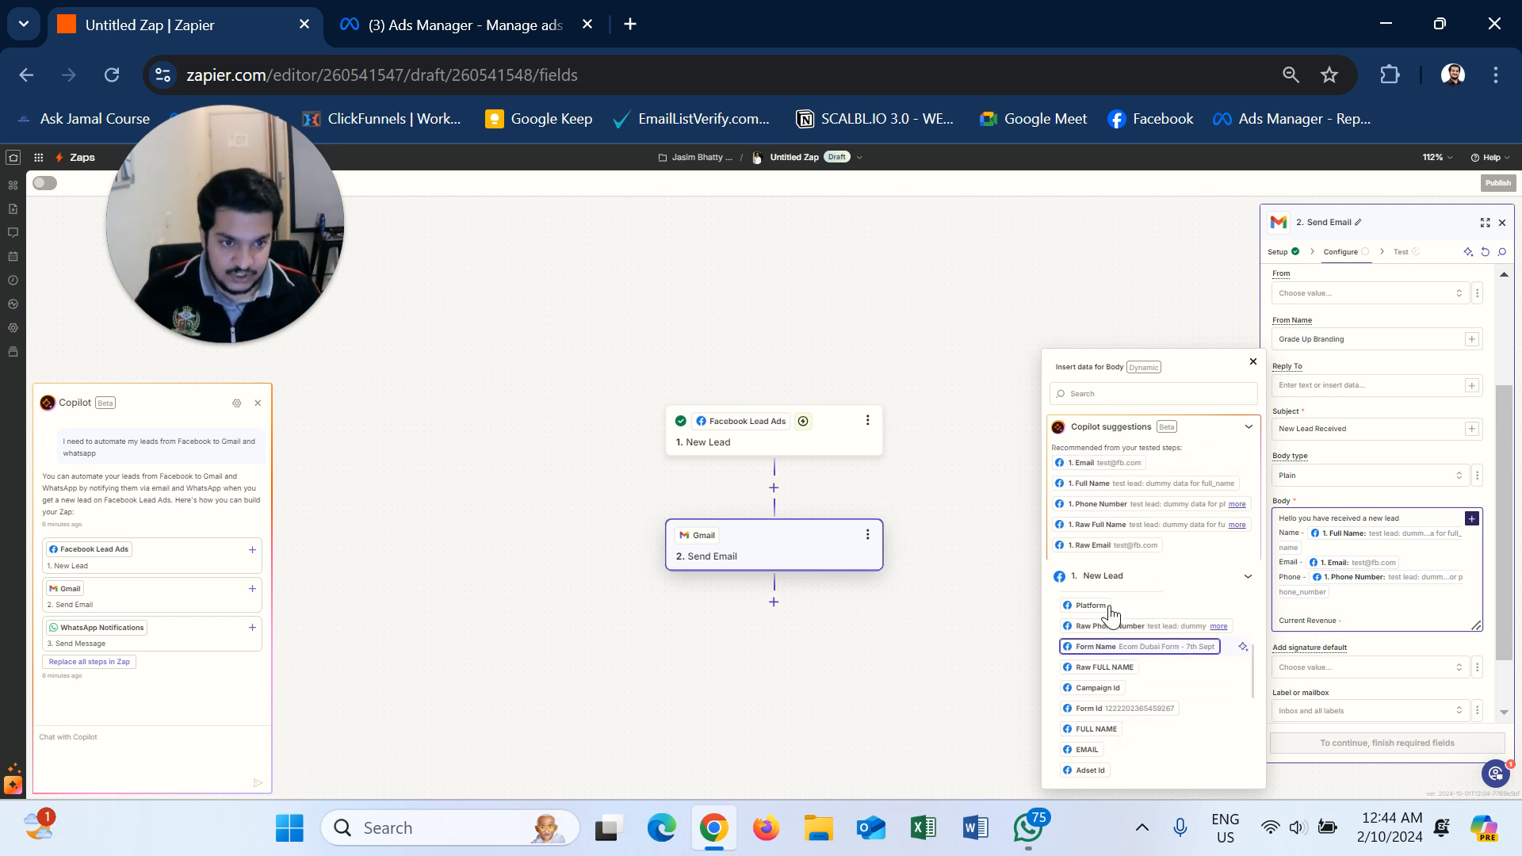
pyautogui.scroll(-3, 1181, 689)
pyautogui.scroll(-3, 1157, 723)
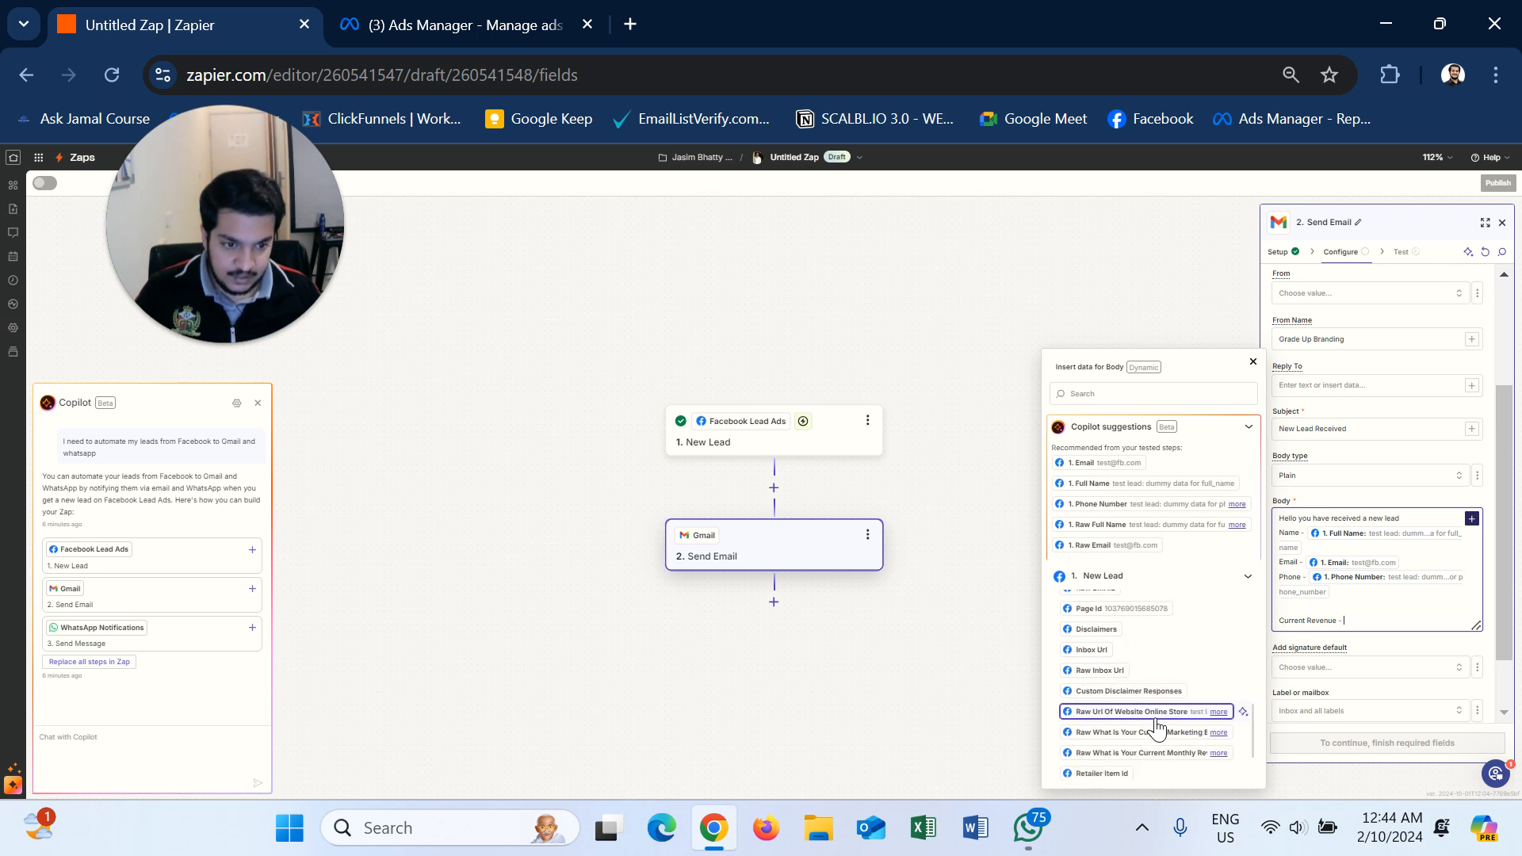
pyautogui.scroll(-2, 1157, 723)
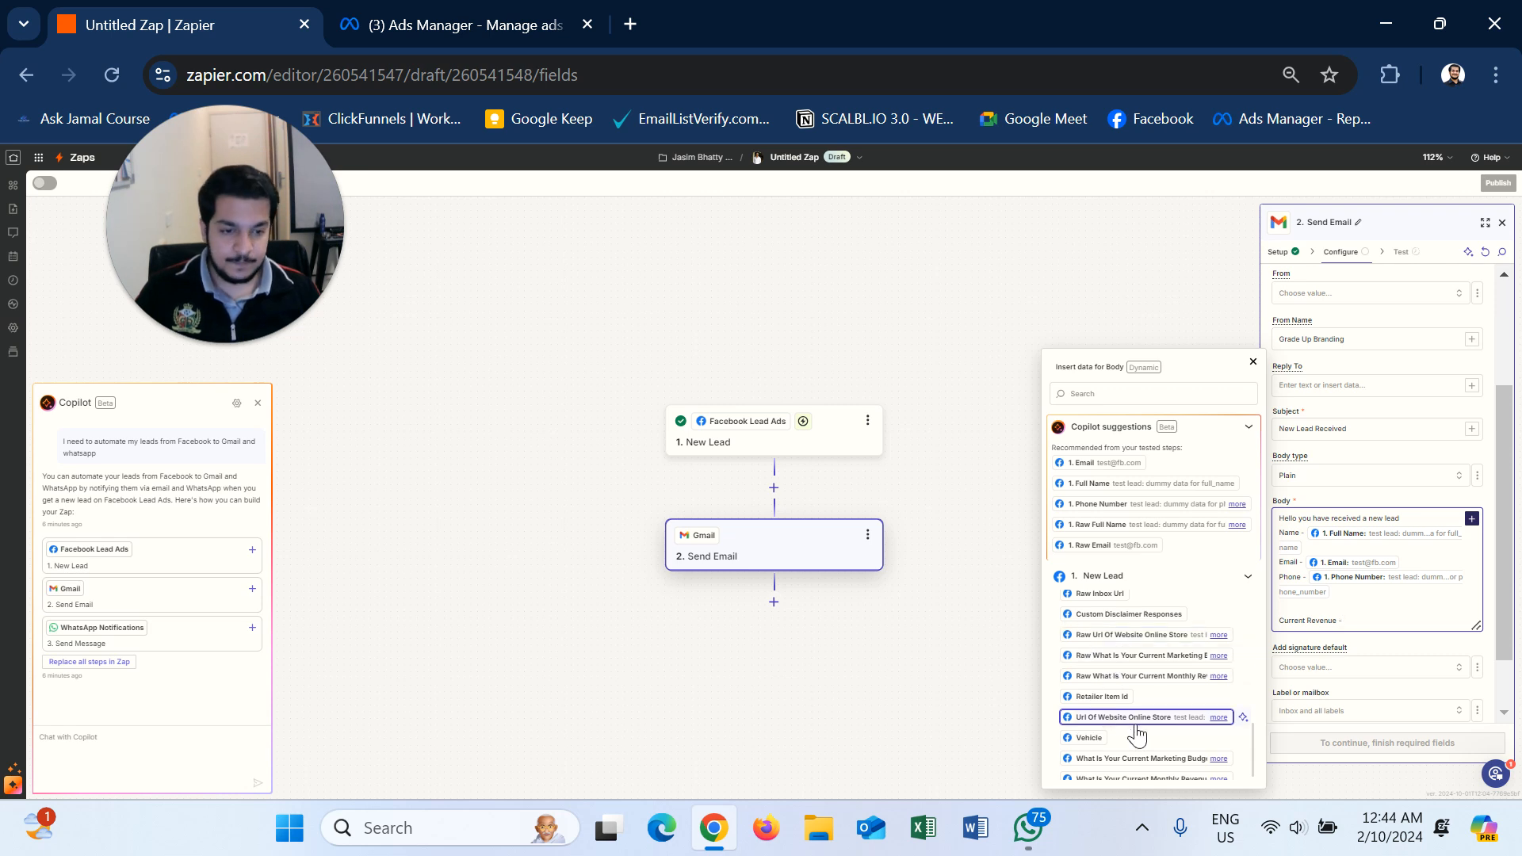
pyautogui.scroll(-1, 1134, 726)
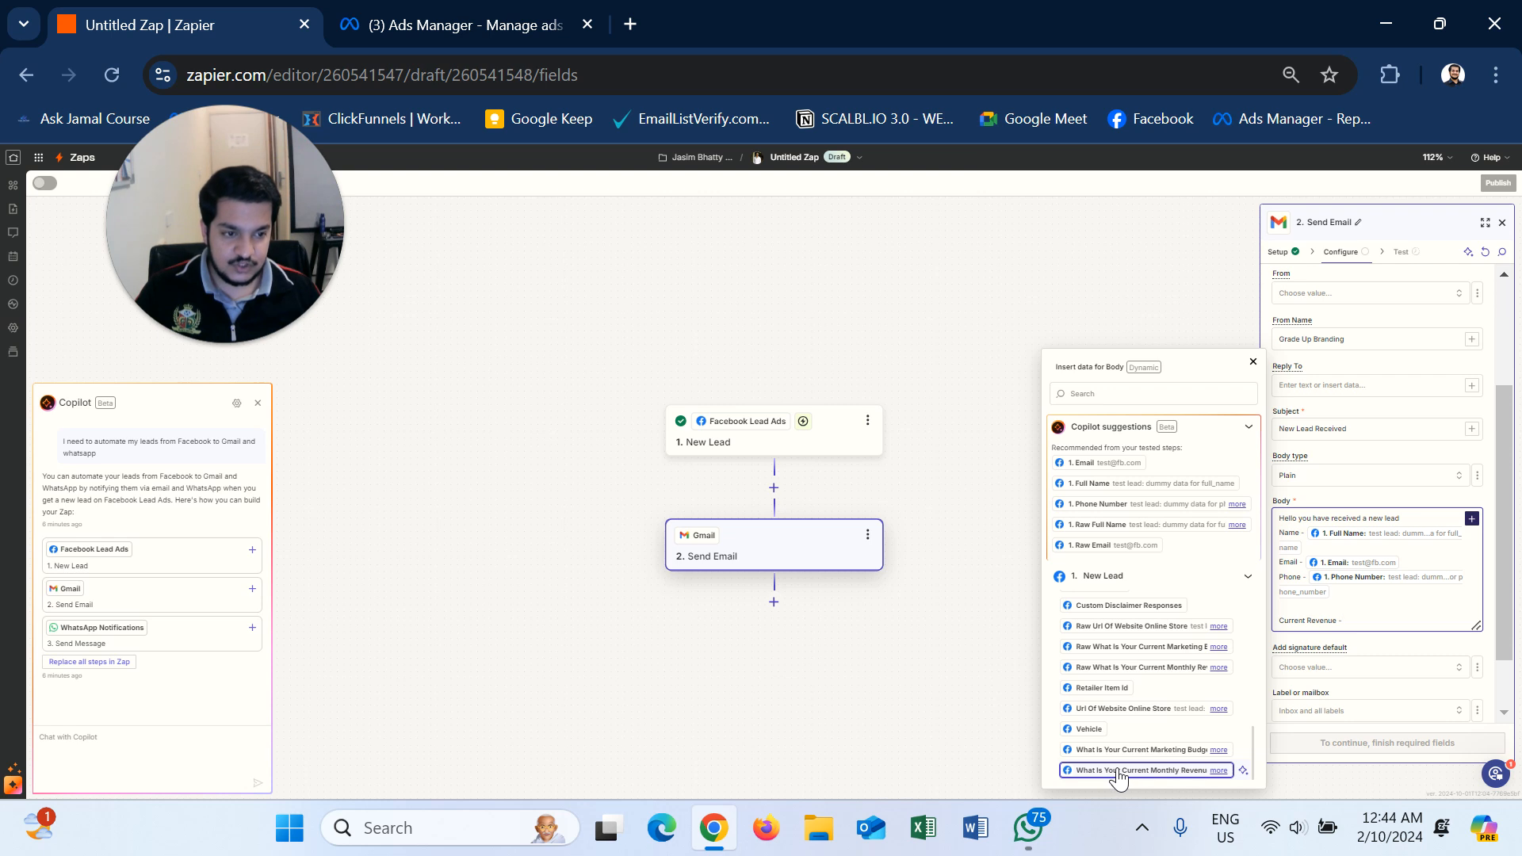
pyautogui.click(1118, 771)
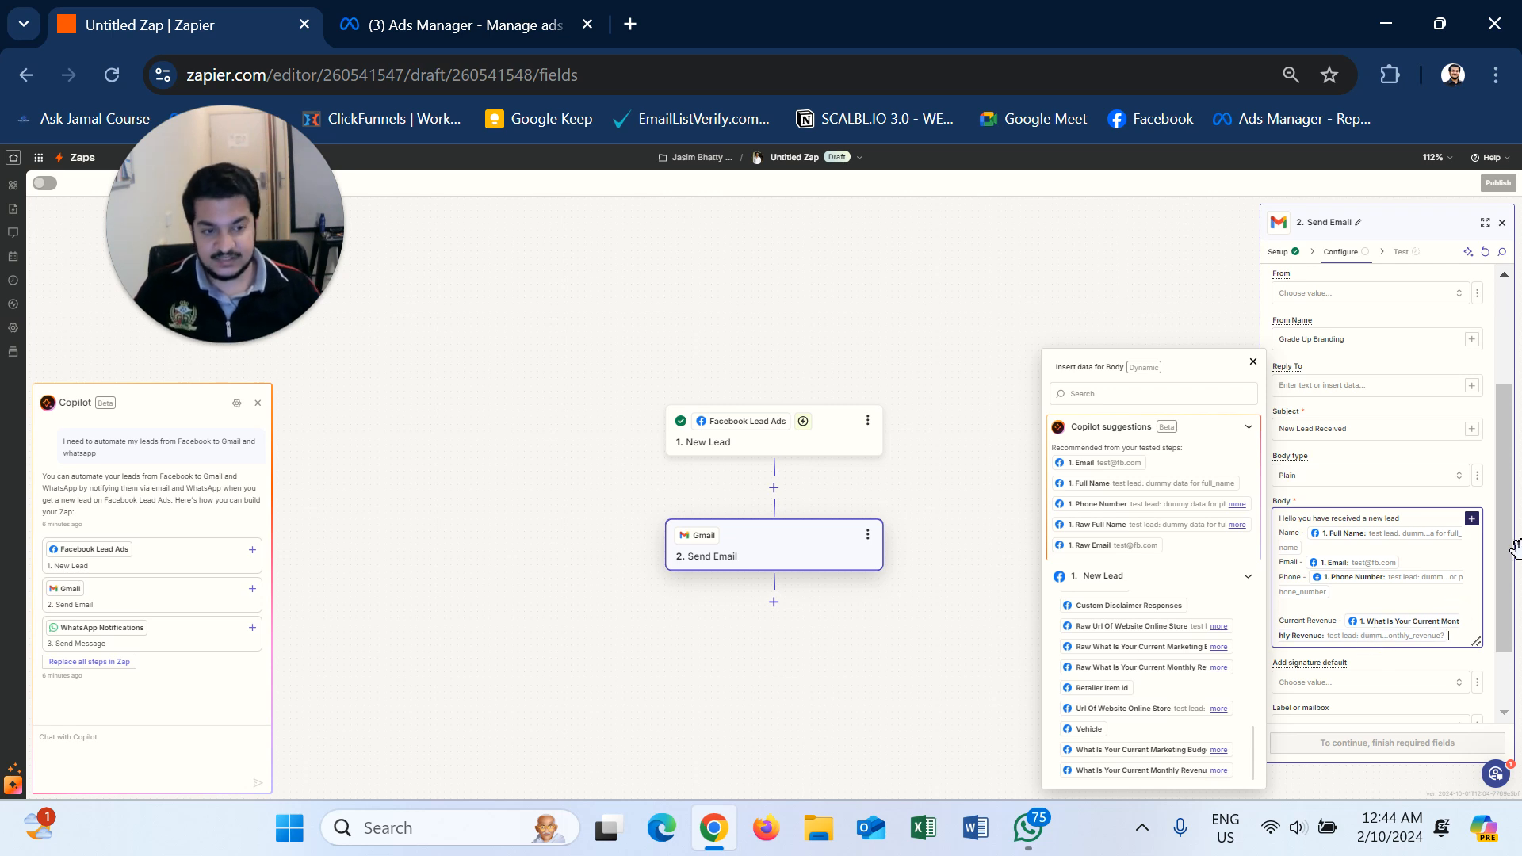
pyautogui.press('Return')
pyautogui.press('Return')
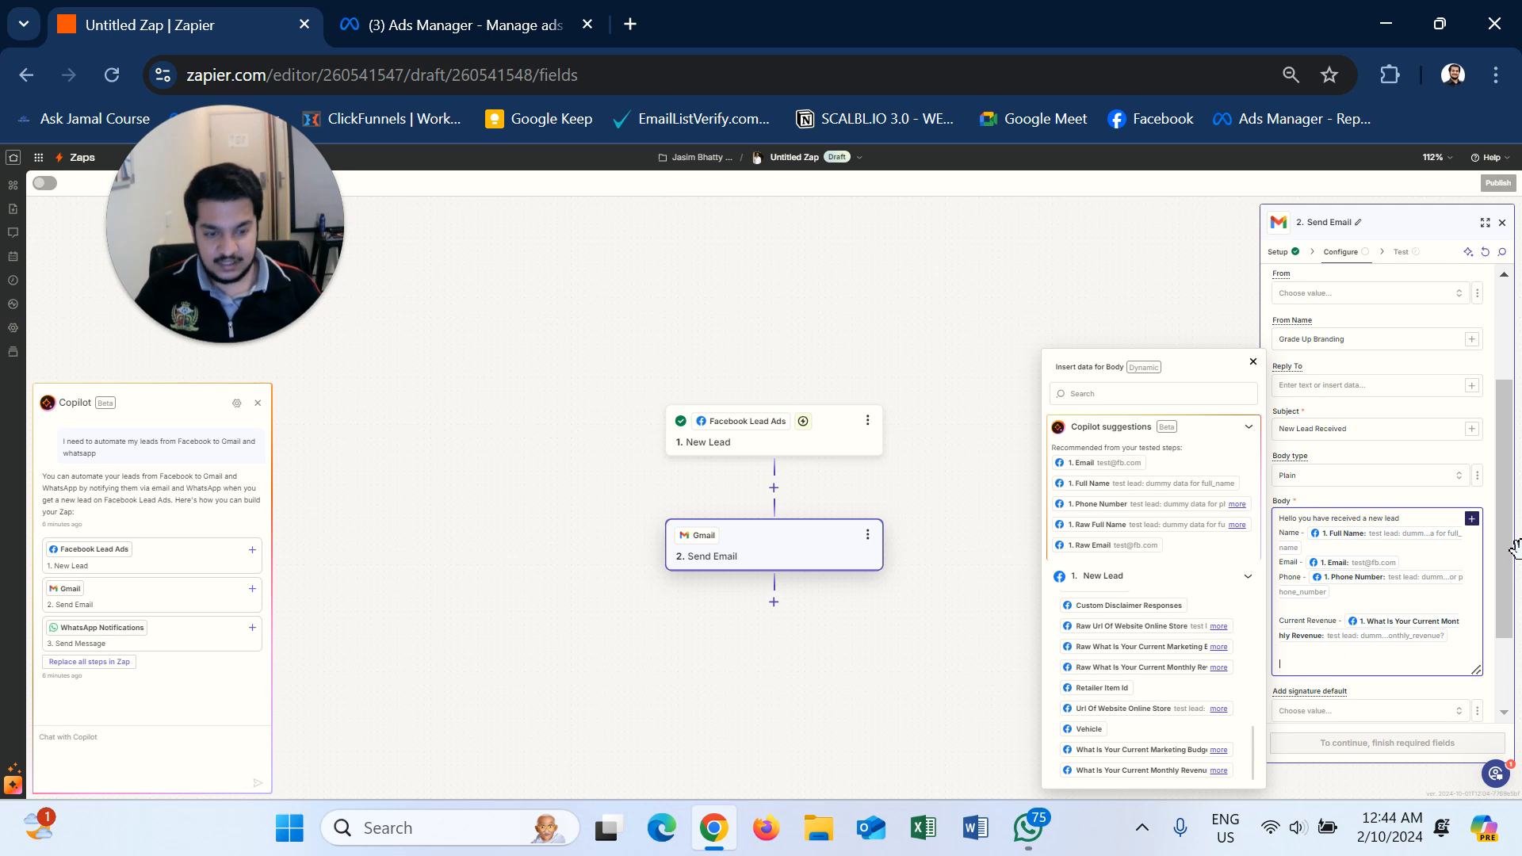
# - Add a 'Current Marketing budget -' line with the lead's budget answer and a 'Regards' sign-off
pyautogui.write('Current Marketing budget -')
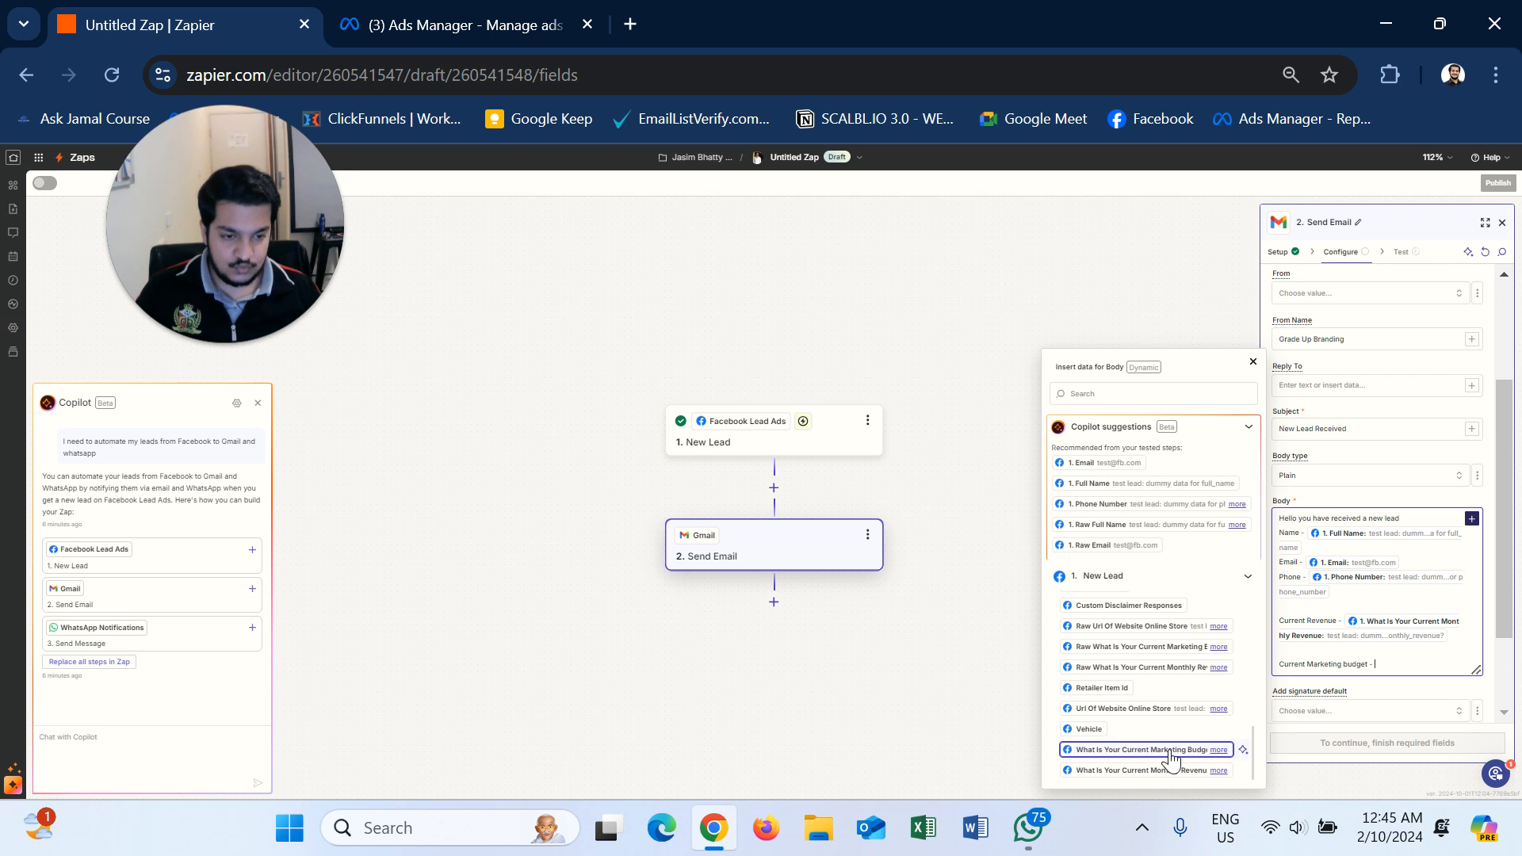
pyautogui.click(1142, 751)
pyautogui.press('Return')
pyautogui.press('Return')
pyautogui.scroll(-2, 1395, 641)
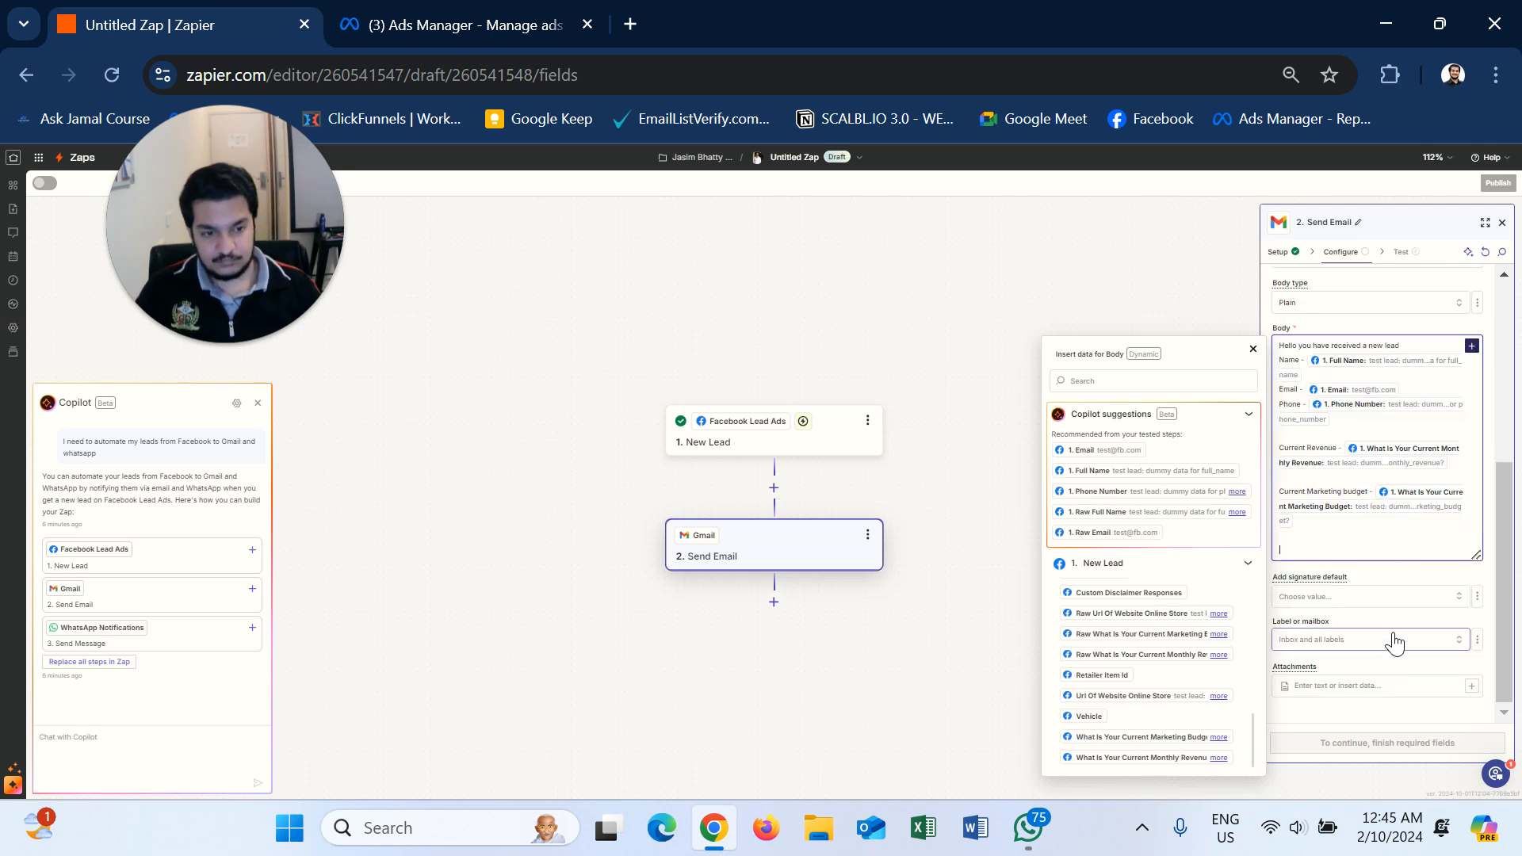
pyautogui.write('Regards')
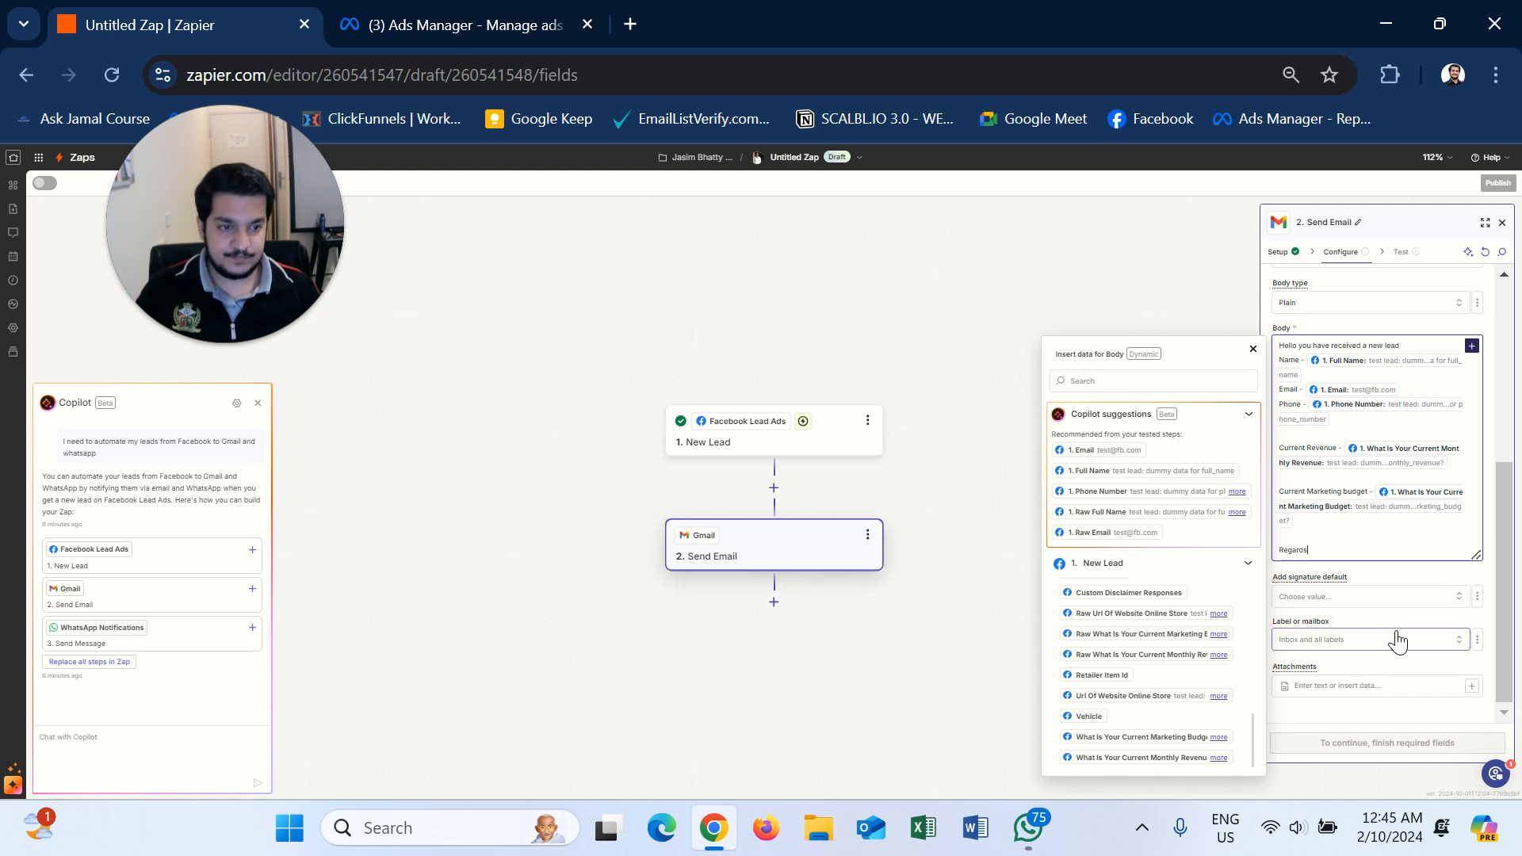
pyautogui.click(1399, 576)
pyautogui.scroll(5, 1370, 427)
pyautogui.scroll(-5, 1315, 444)
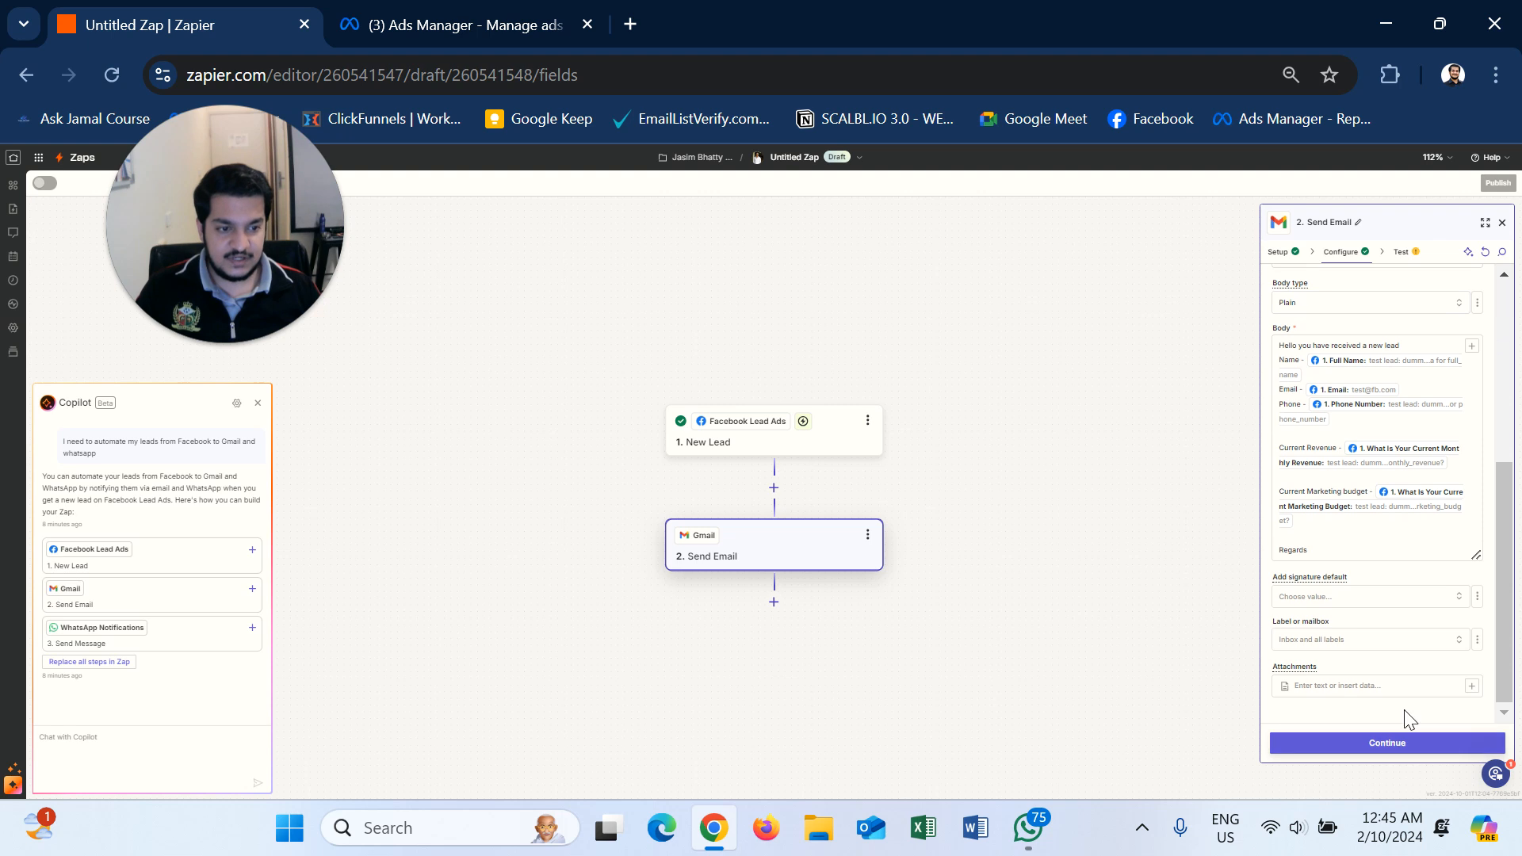
# - Continue past the email setup and run the step test to send a sample message to Gmail
pyautogui.click(1365, 745)
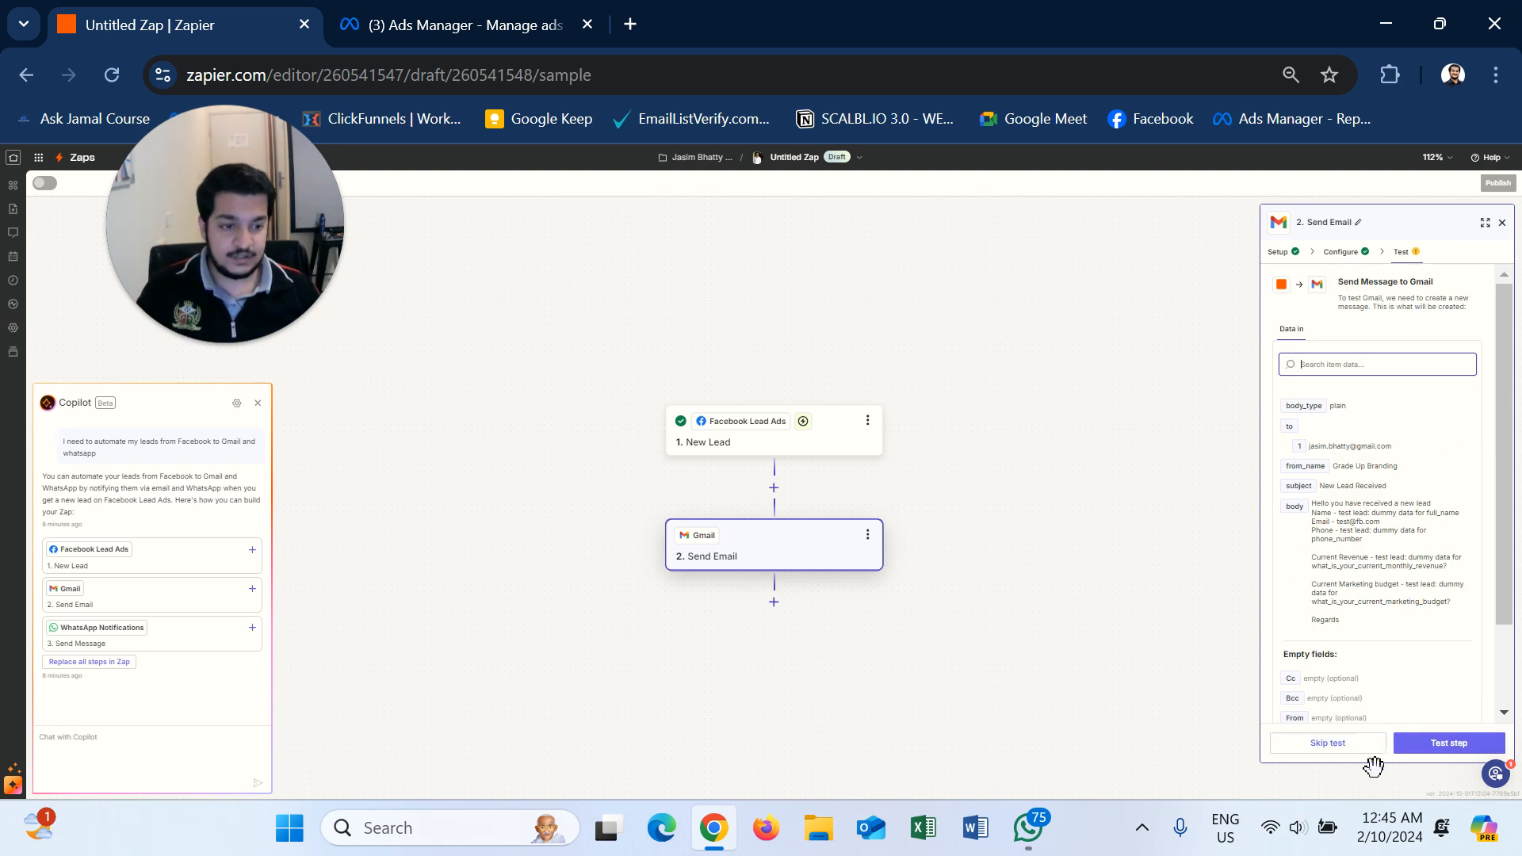
pyautogui.click(1439, 749)
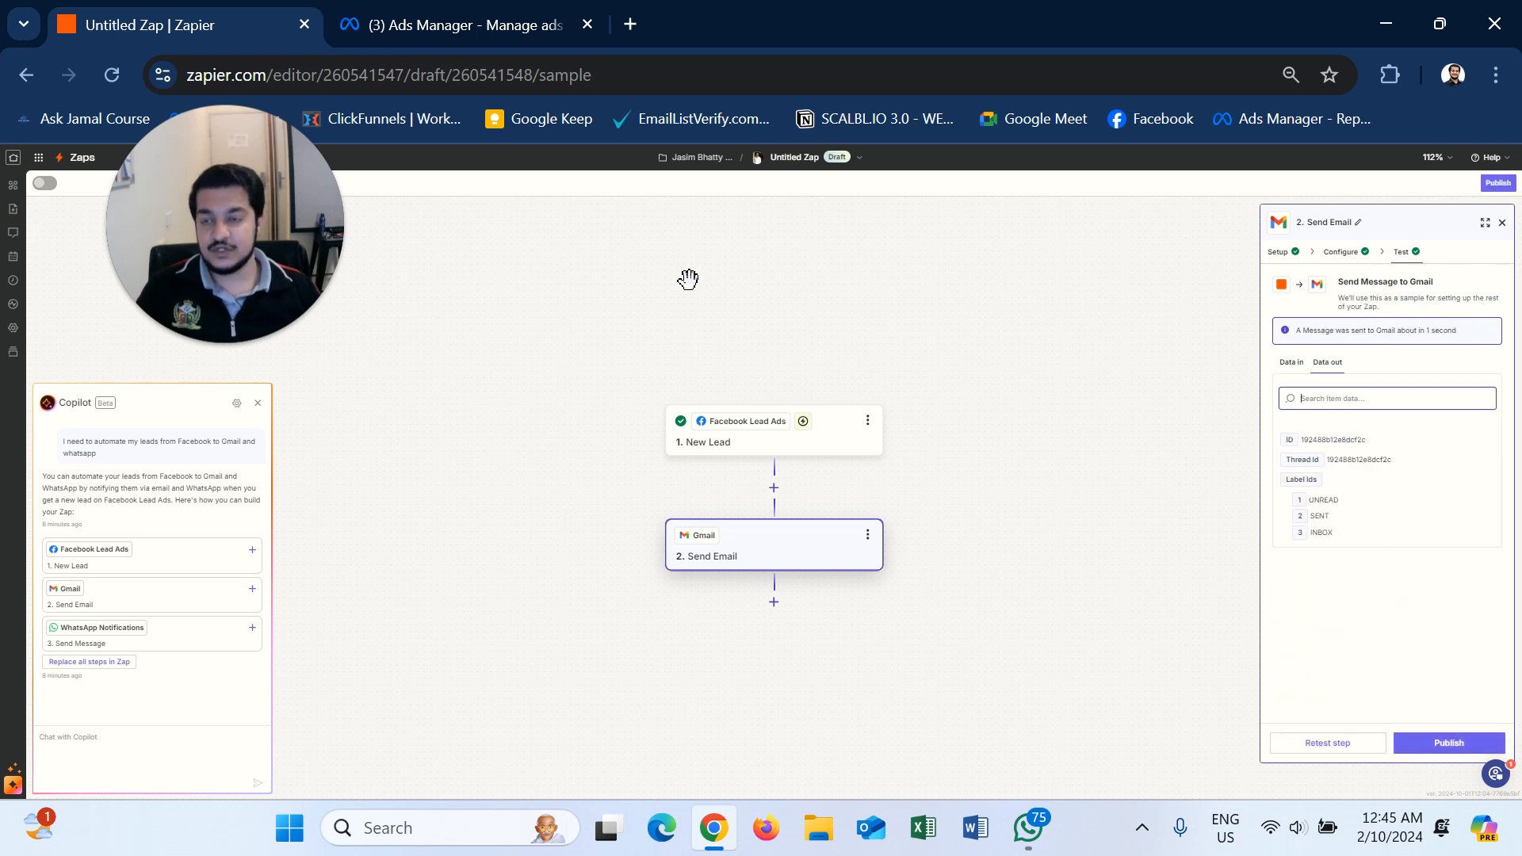
# - Load the Gmail inbox in a new browser tab to find the 'New Lead Received' test email
pyautogui.click(631, 24)
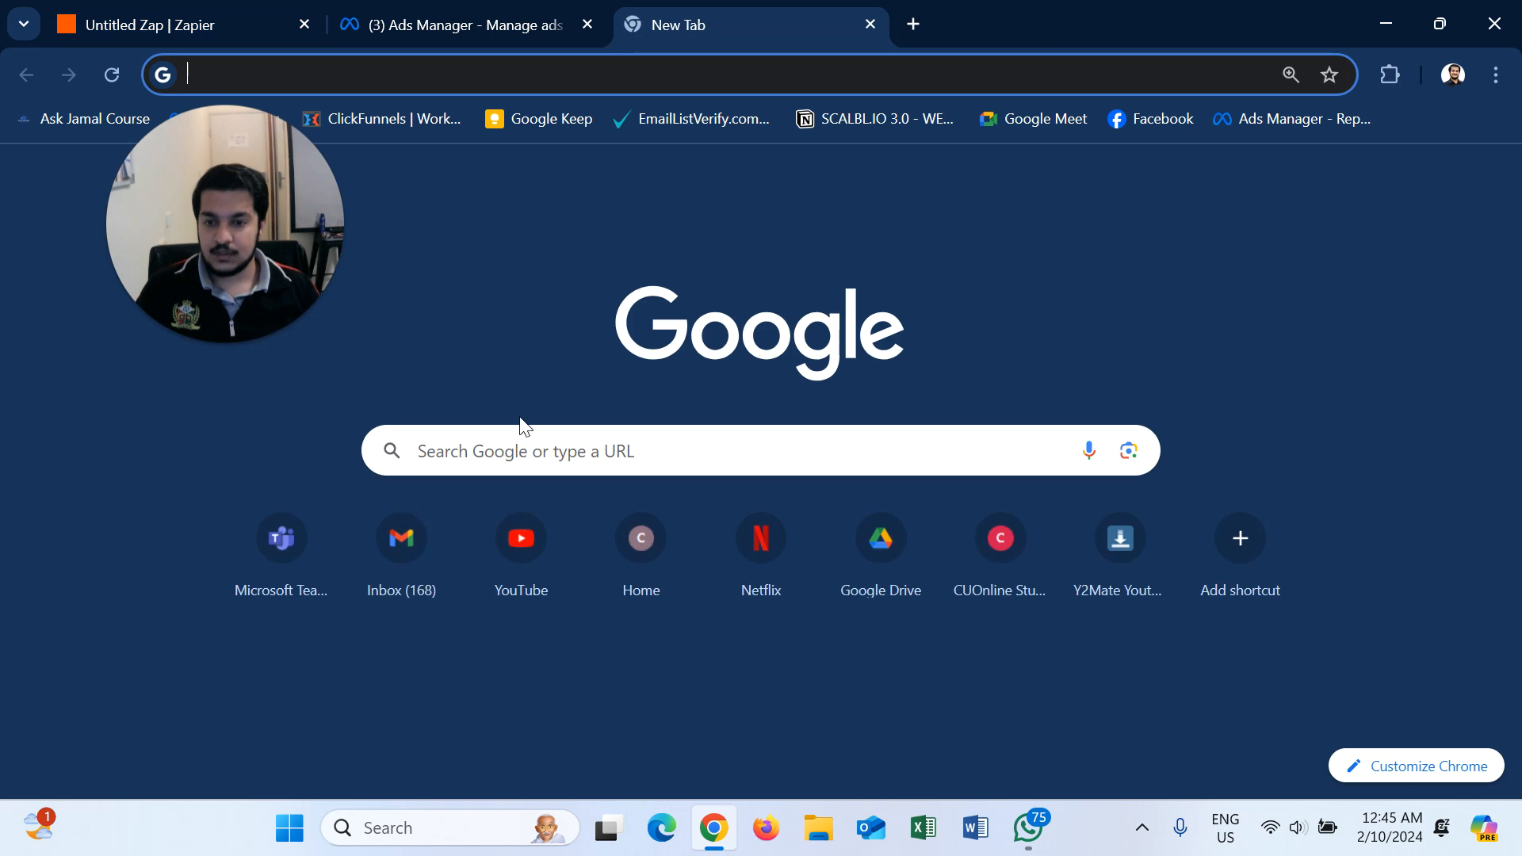
pyautogui.click(393, 537)
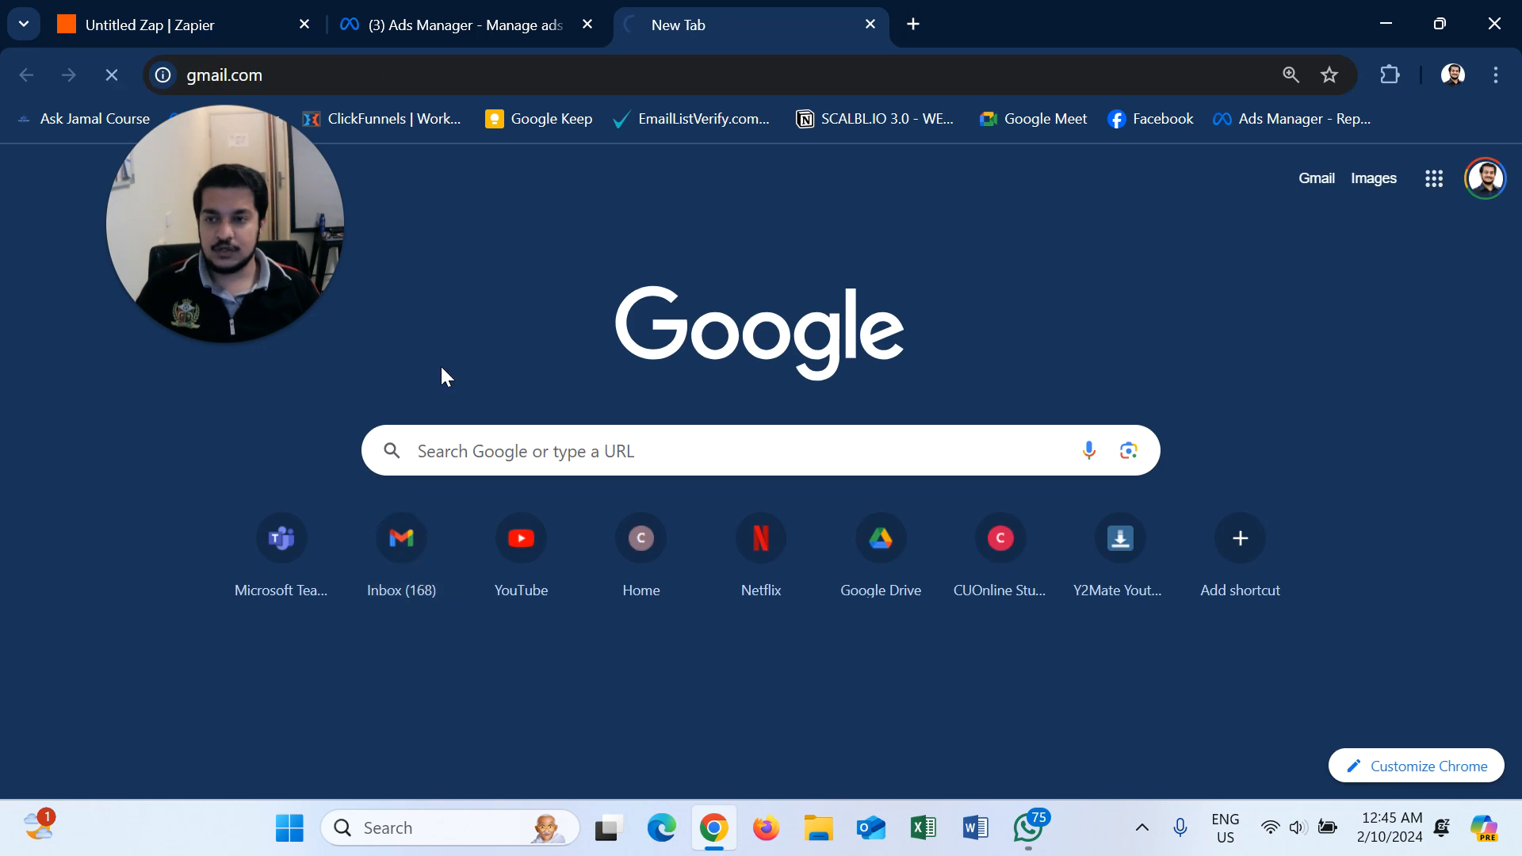
pyautogui.moveTo(216, 221); pyautogui.dragTo(184, 282)
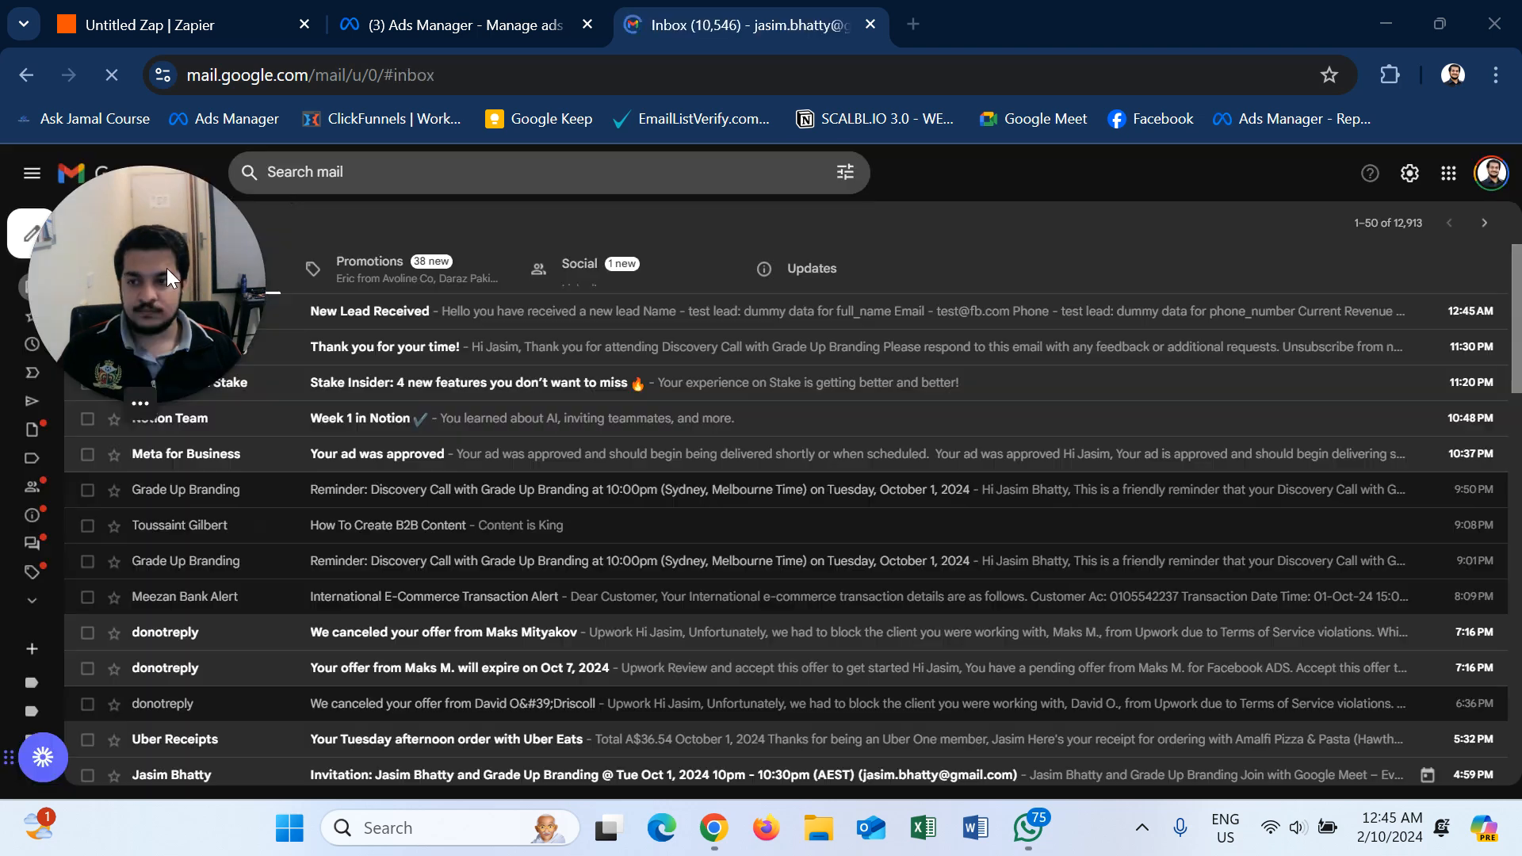
pyautogui.moveTo(166, 268); pyautogui.dragTo(168, 449)
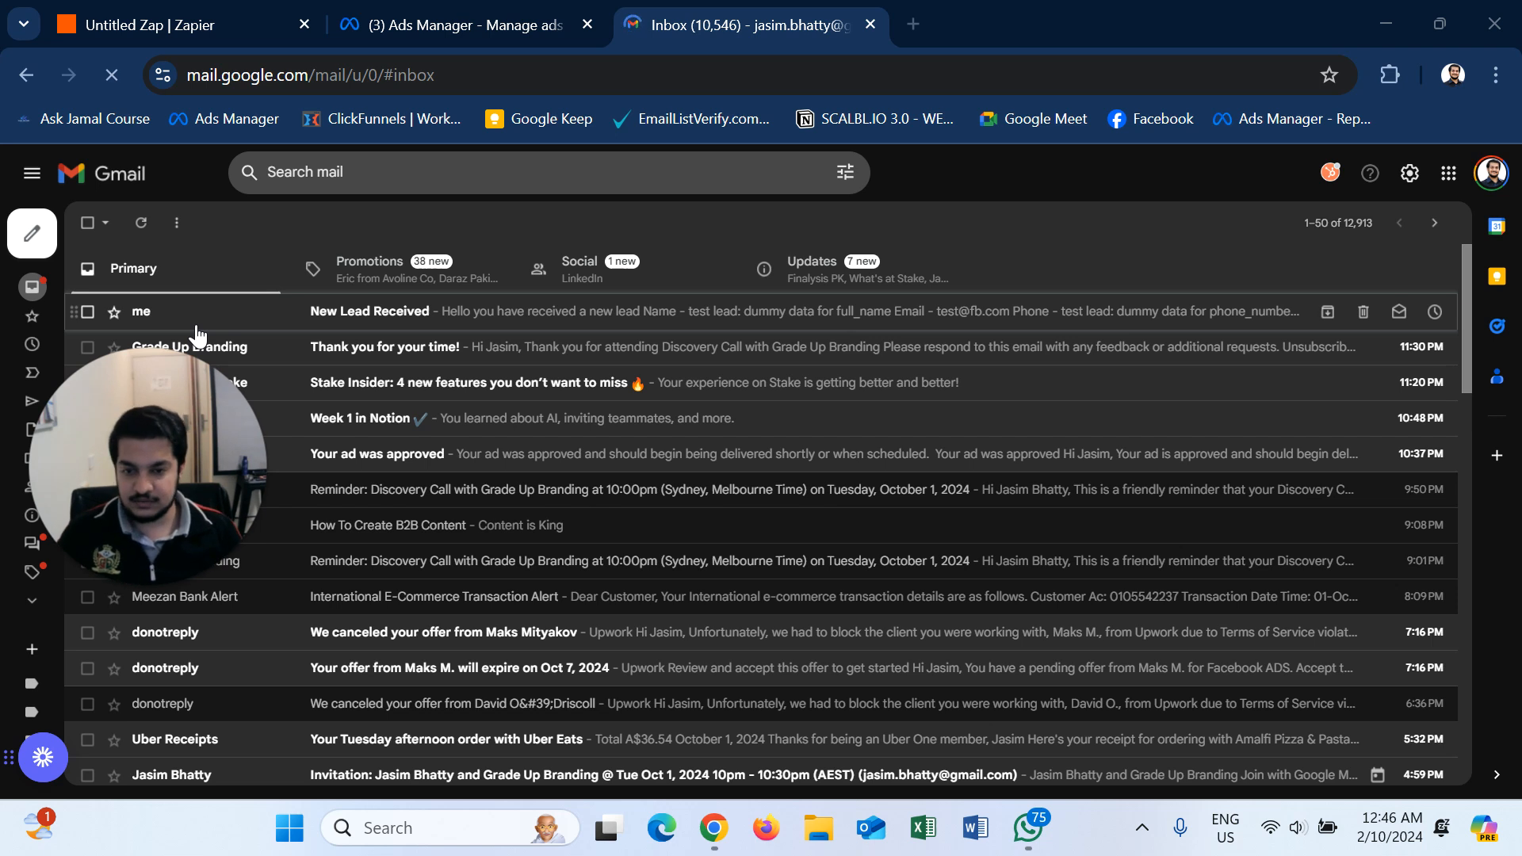
# - Read the 'New Lead Received' email's lead details, then go back to the Untitled Zap tab
pyautogui.click(377, 326)
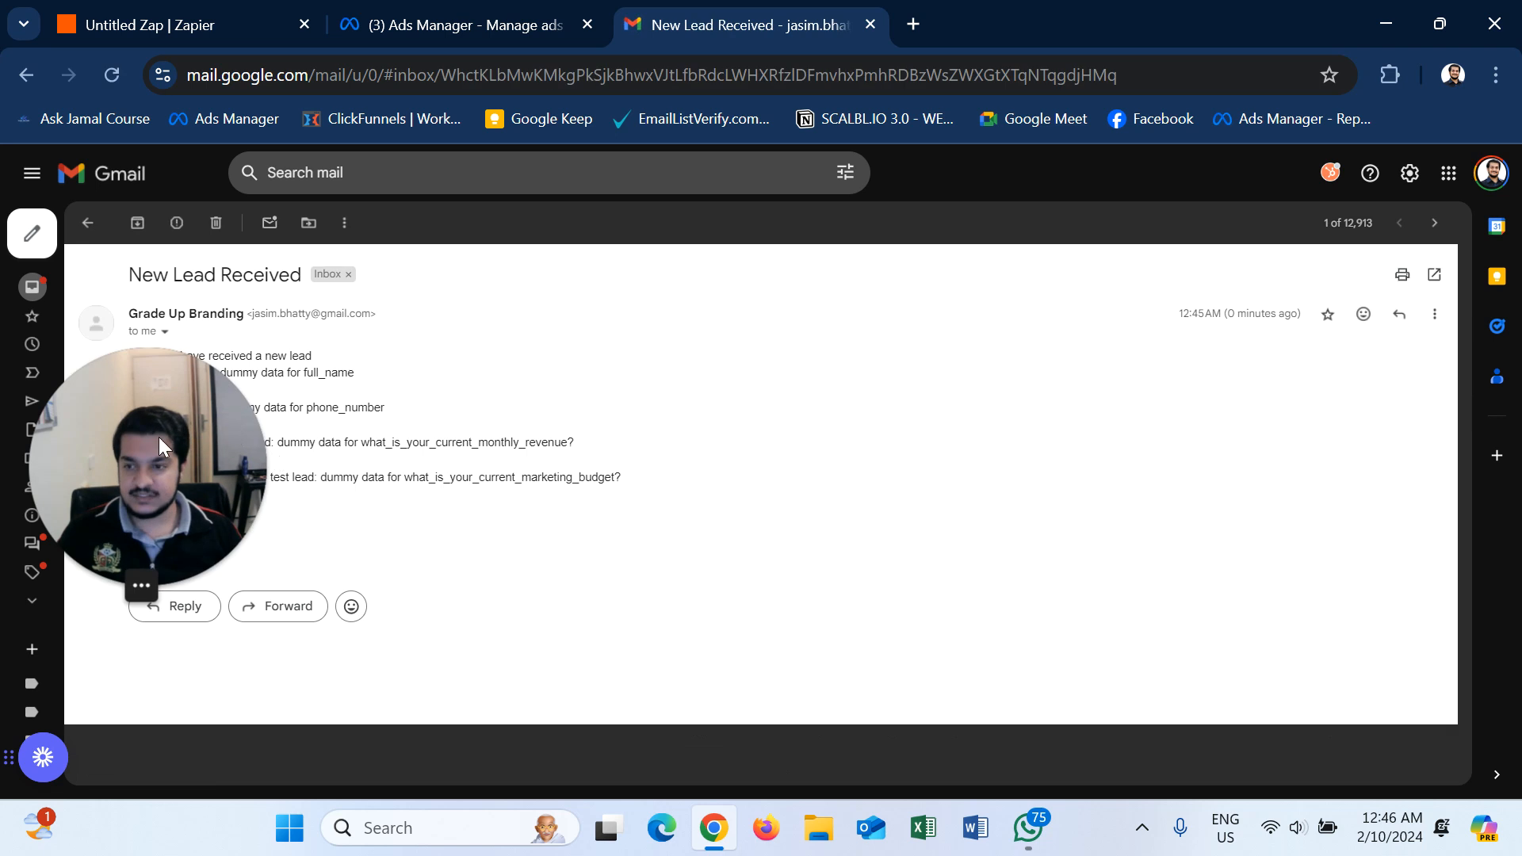
pyautogui.moveTo(158, 436); pyautogui.dragTo(626, 348)
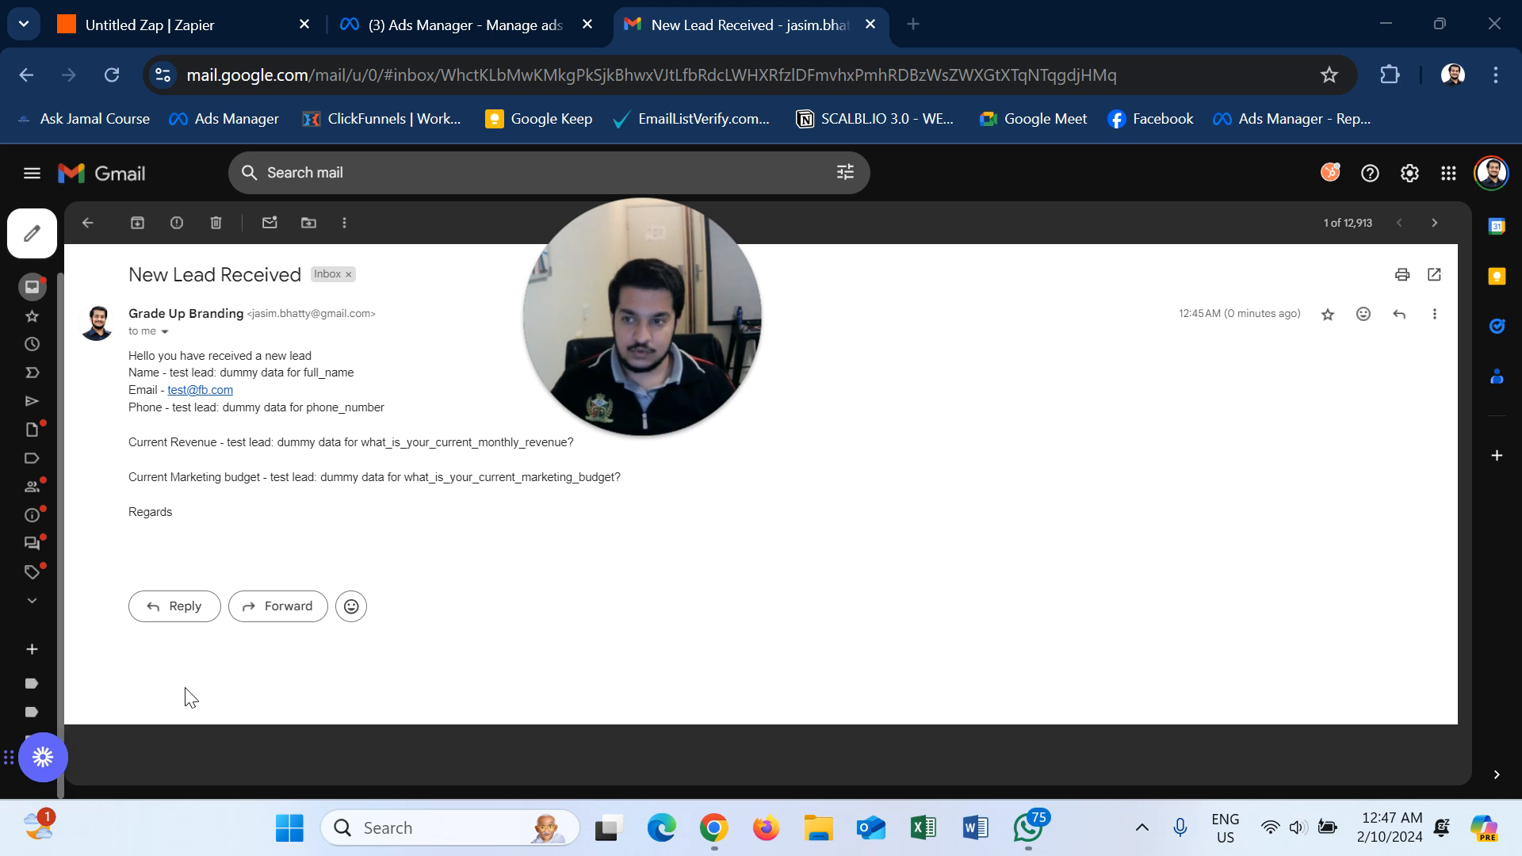
pyautogui.click(91, 16)
pyautogui.moveTo(612, 222); pyautogui.dragTo(277, 237)
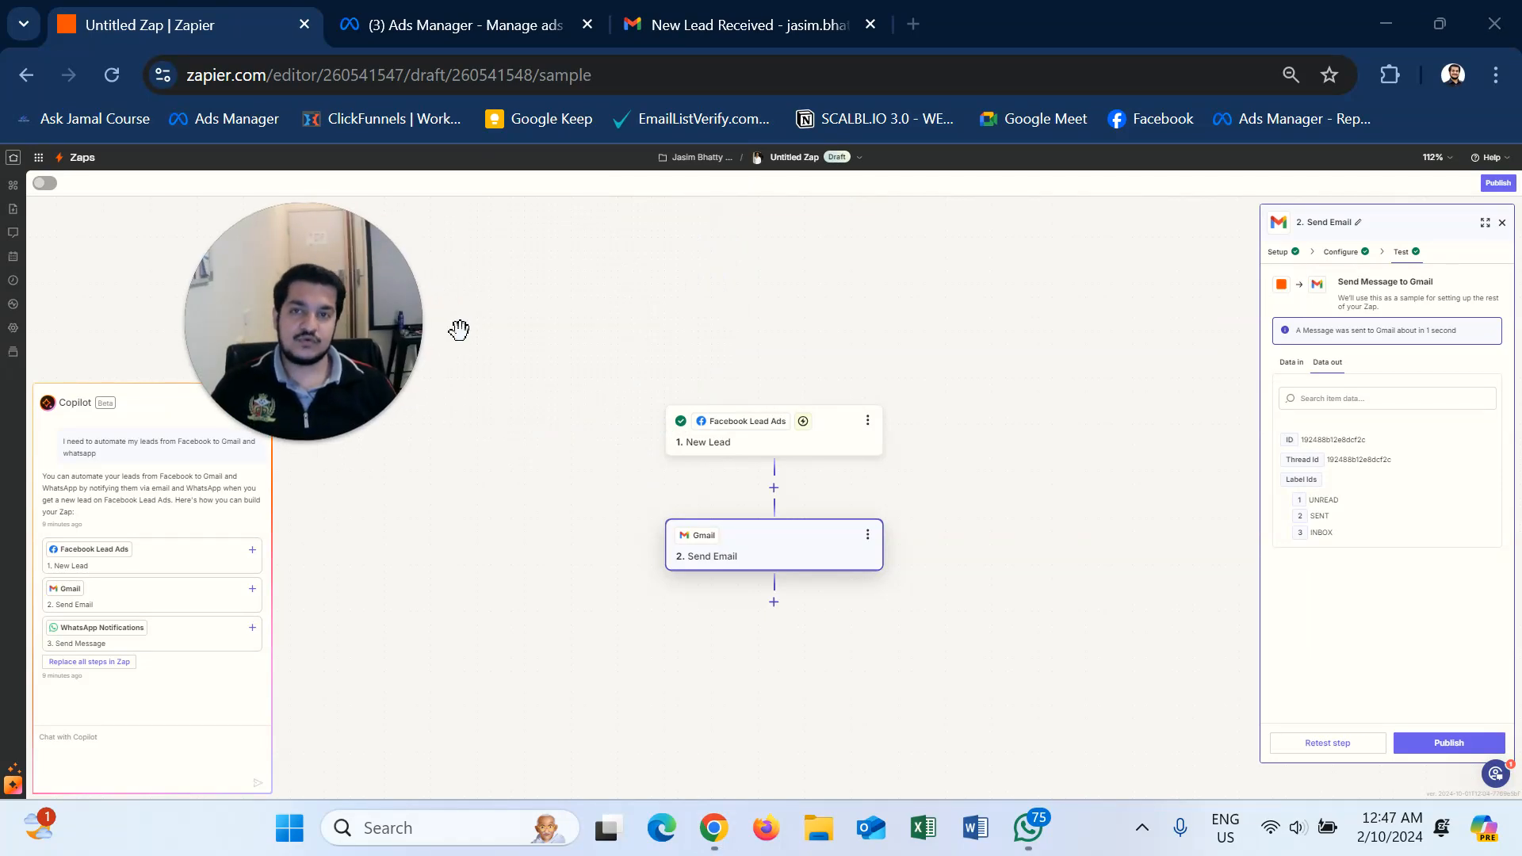
pyautogui.click(691, 29)
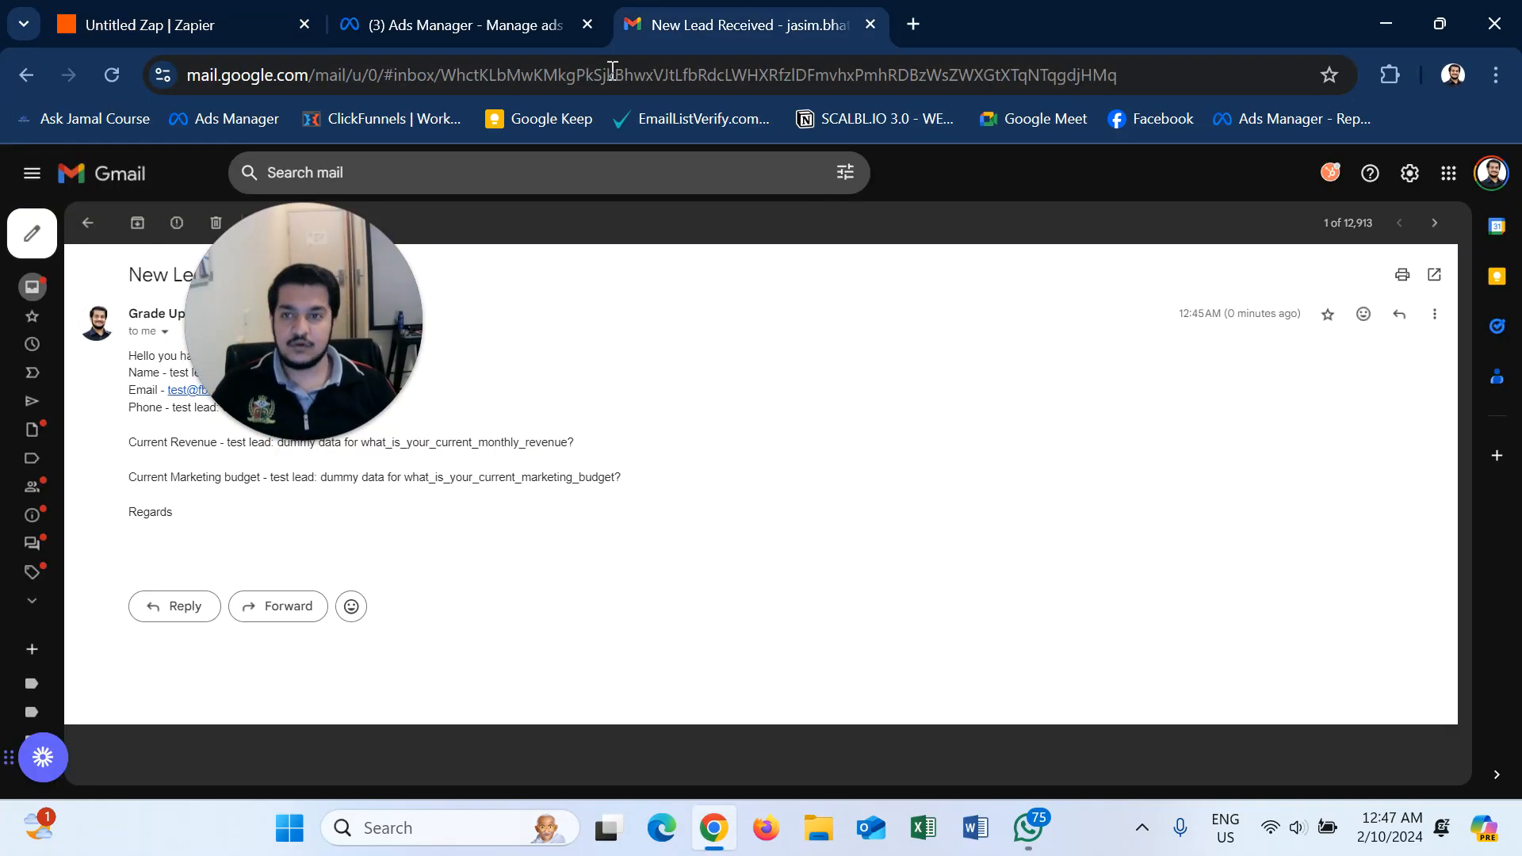
pyautogui.click(92, 229)
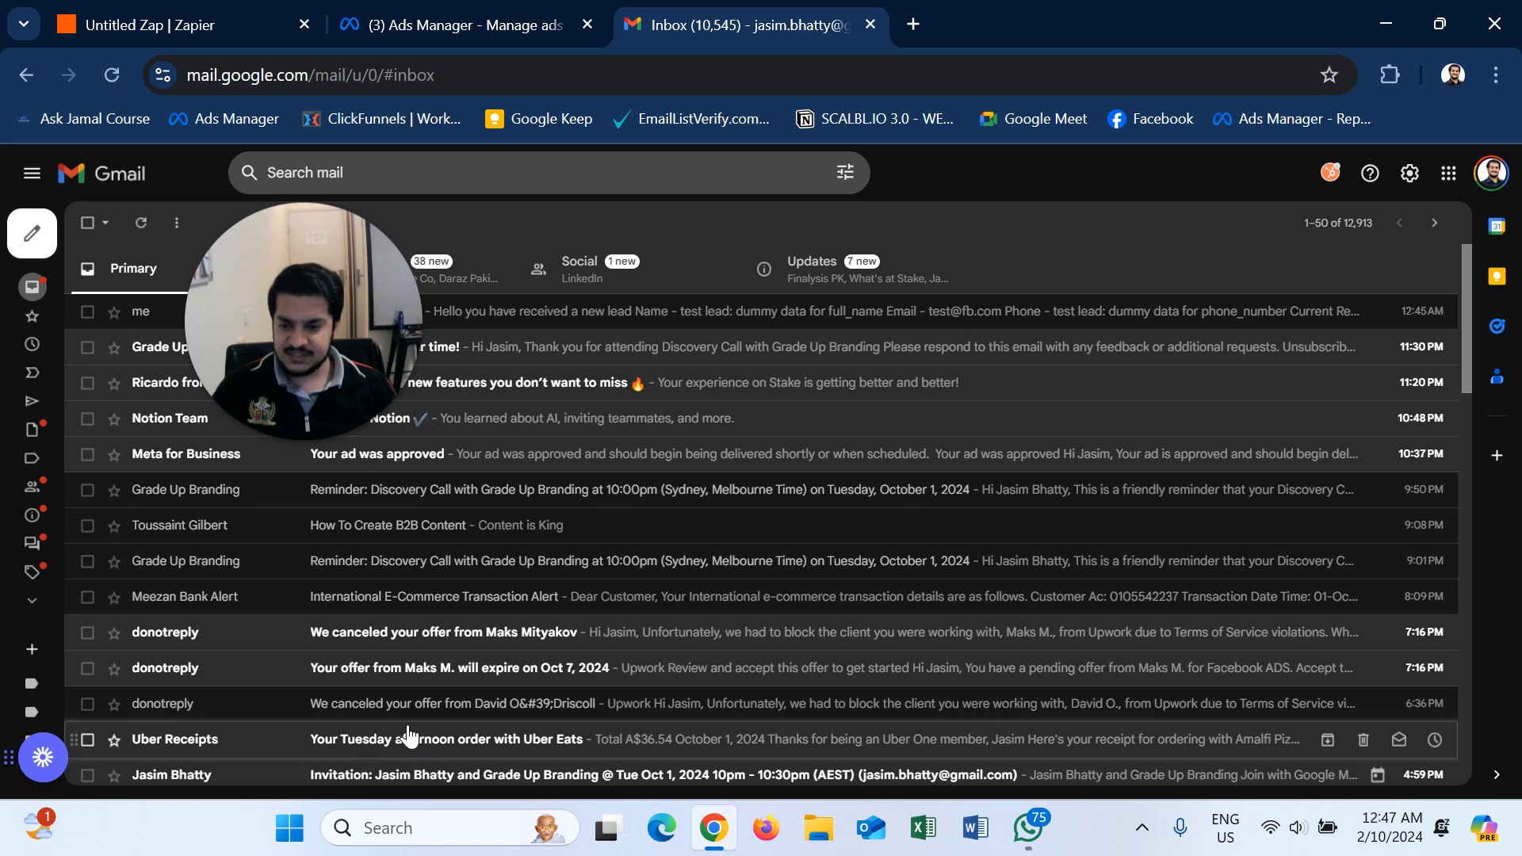
pyautogui.scroll(-3, 402, 739)
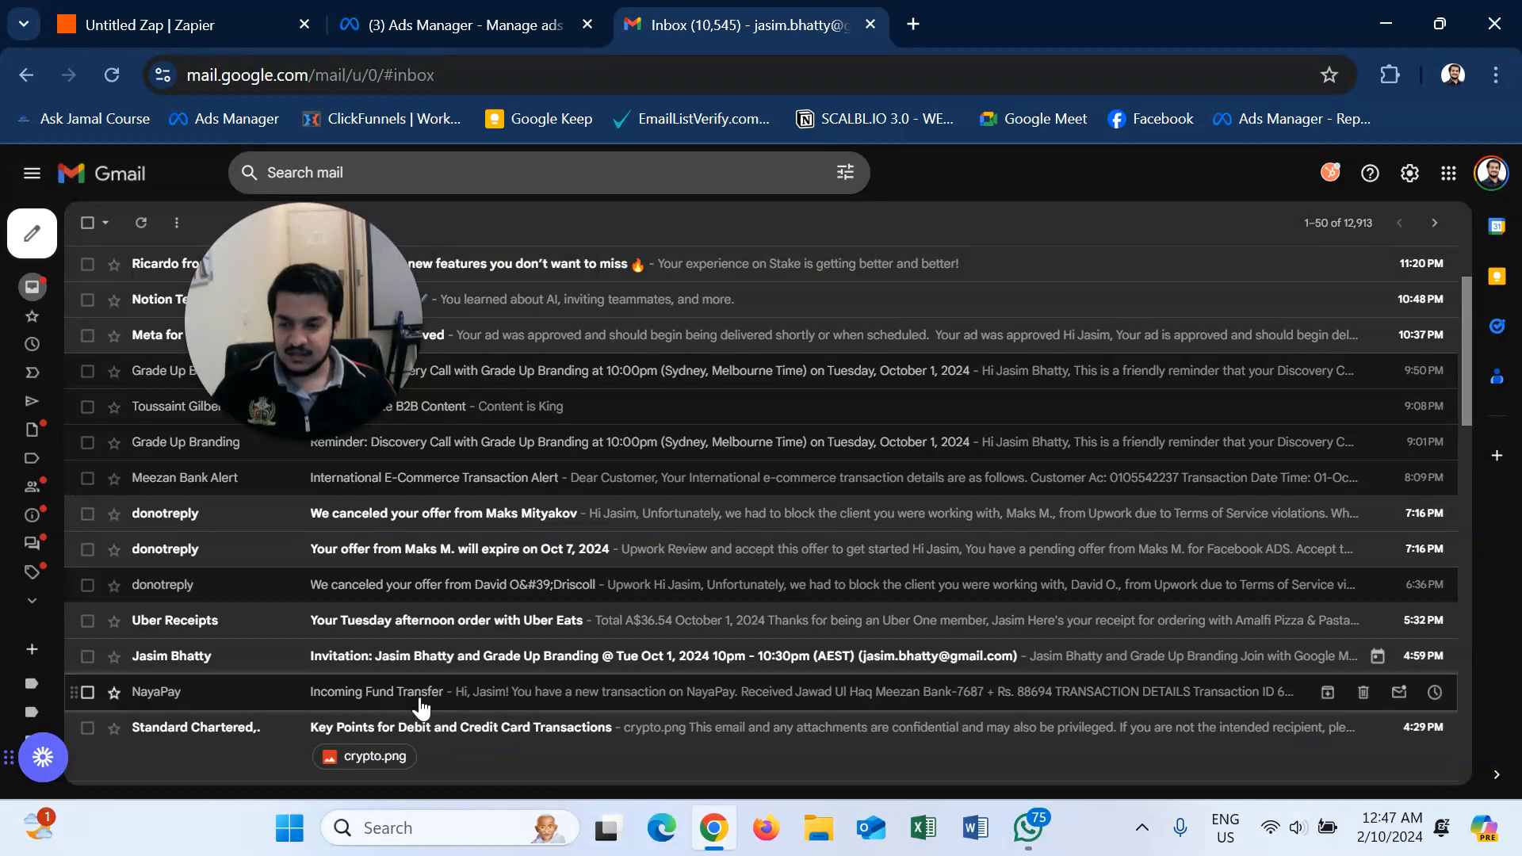
pyautogui.scroll(-3, 422, 707)
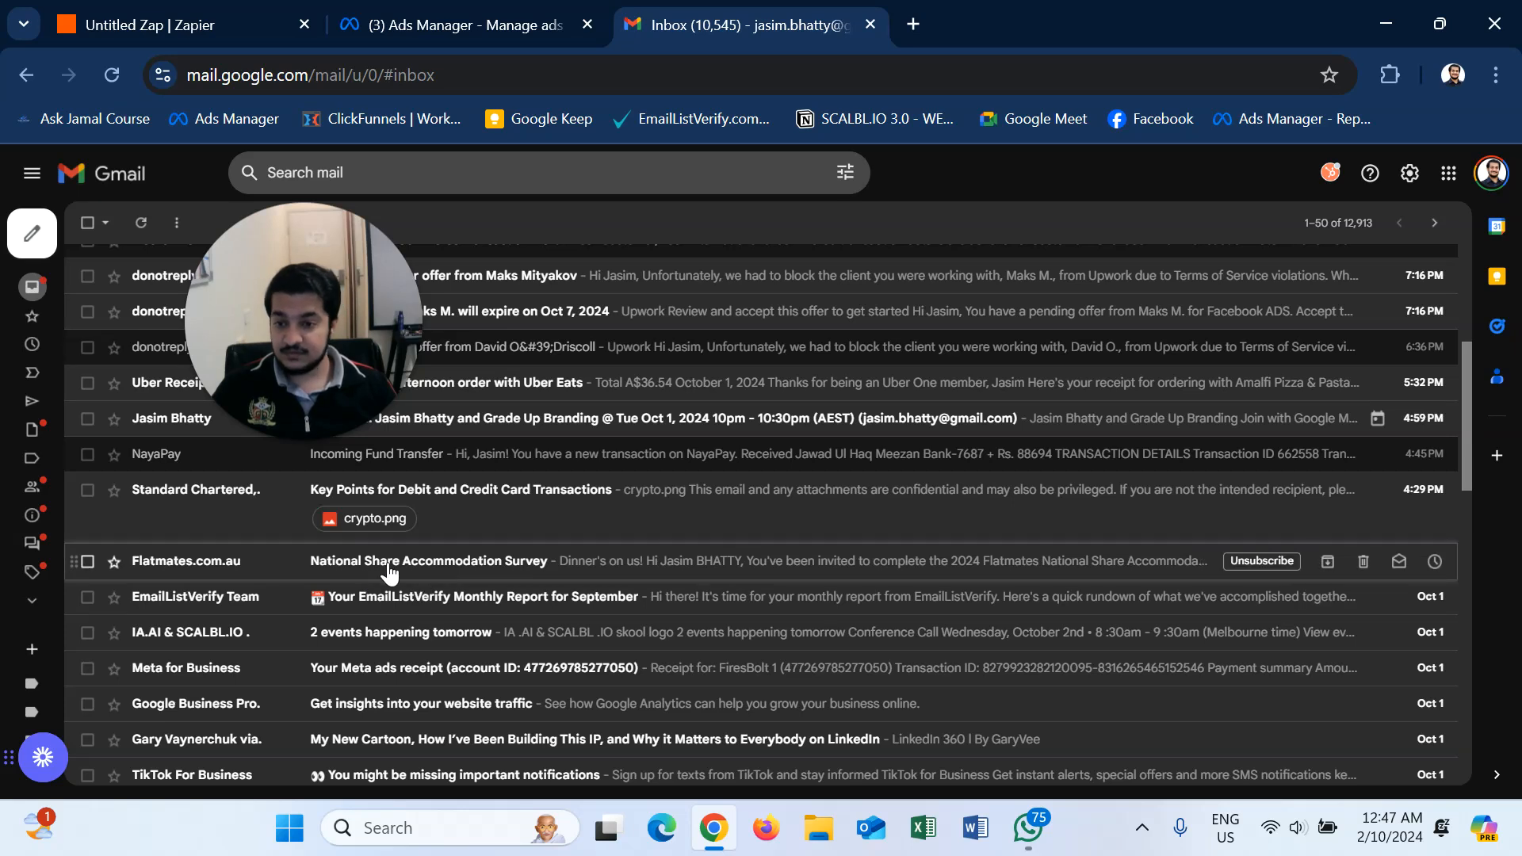
pyautogui.scroll(5, 495, 587)
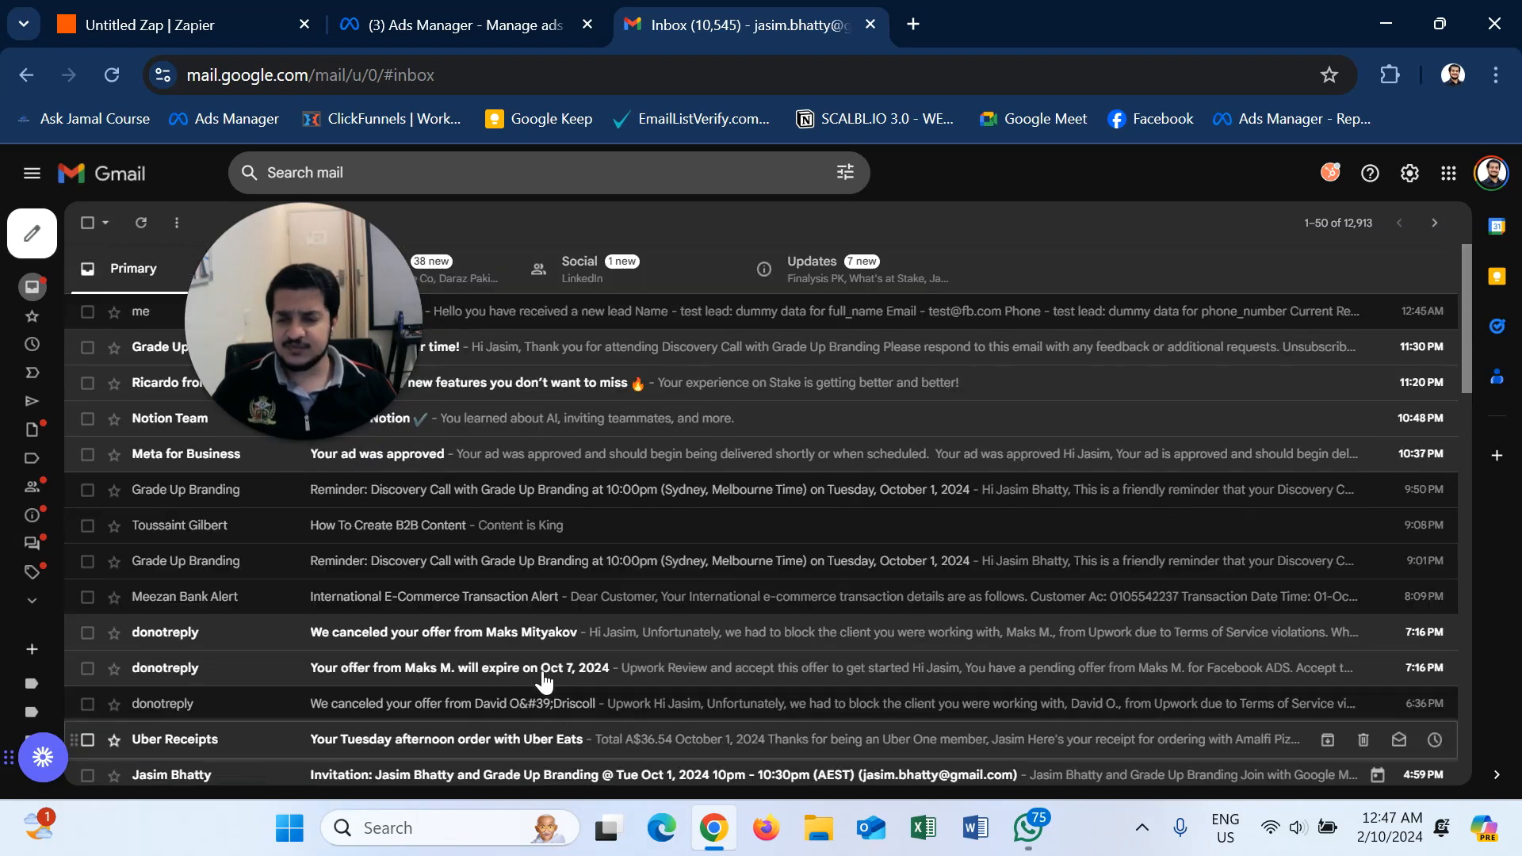
pyautogui.moveTo(310, 292); pyautogui.dragTo(209, 245)
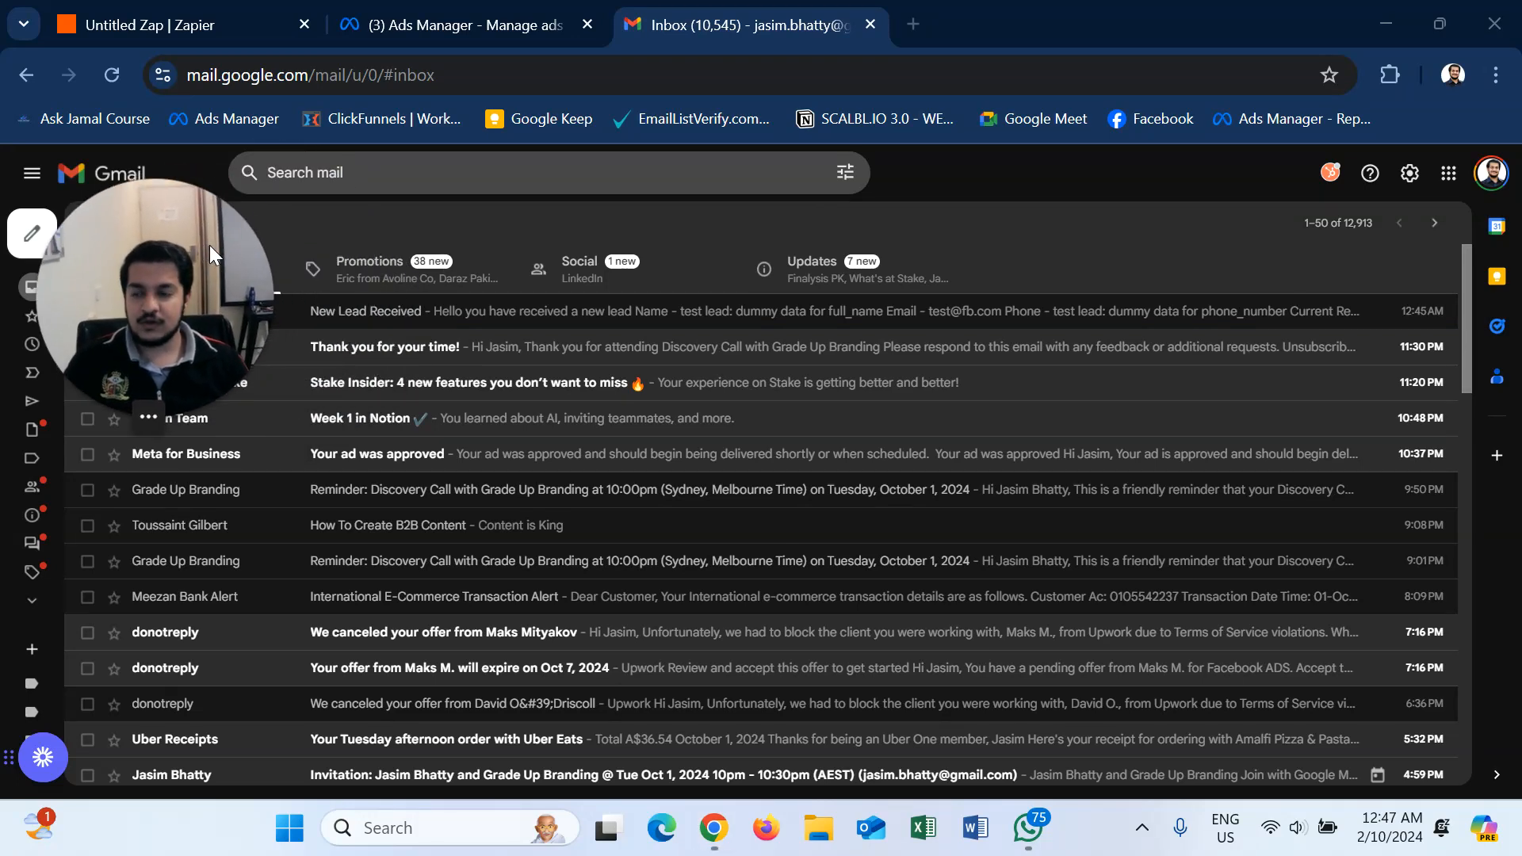
pyautogui.click(136, 11)
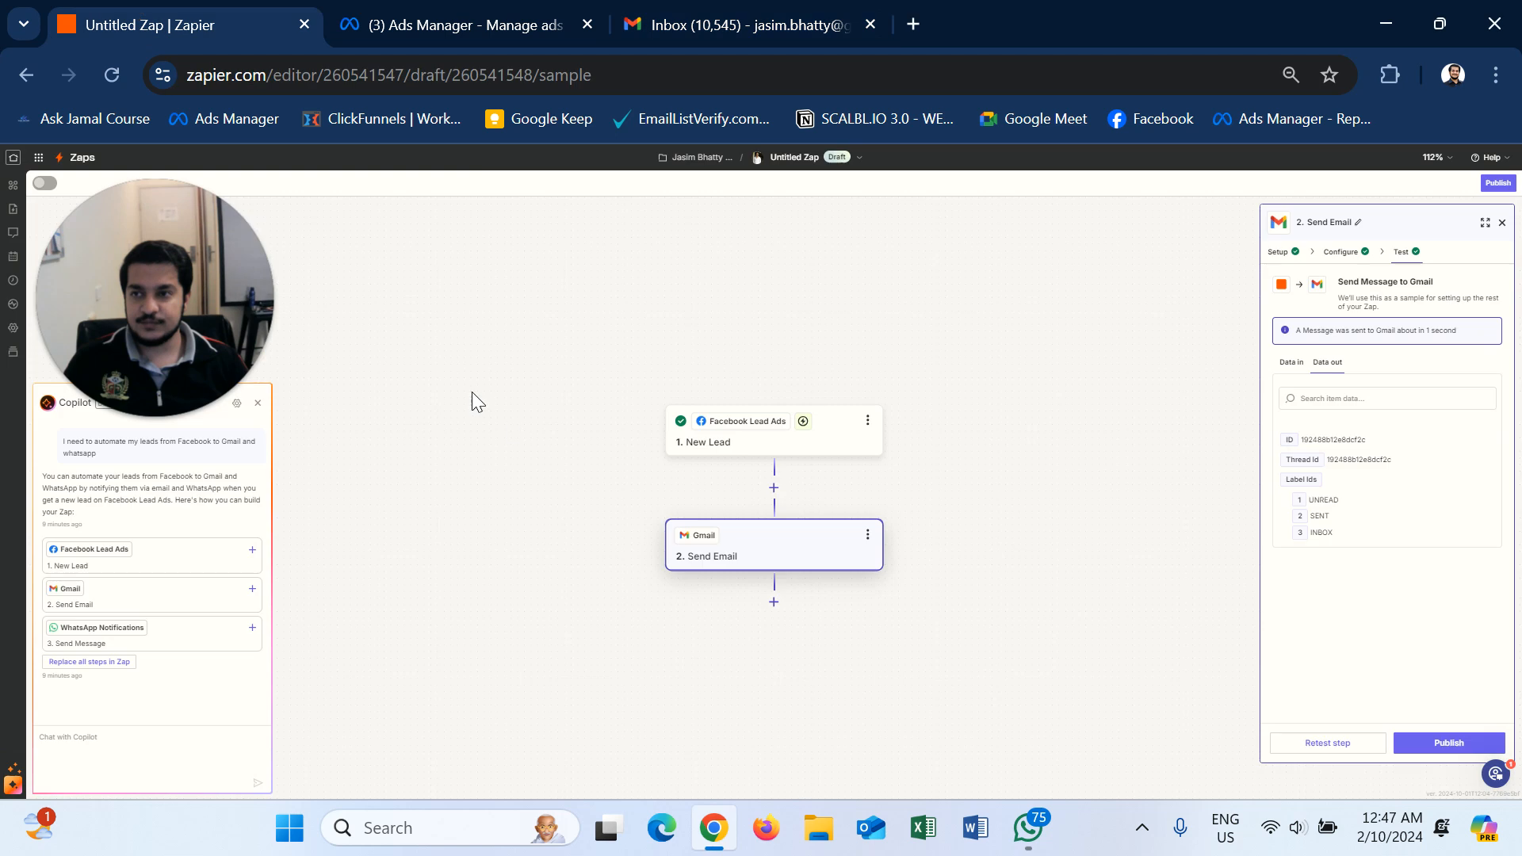
# - Add a step after Send Email, search 'wha', and choose the WhatsApp Notifications app
pyautogui.click(773, 602)
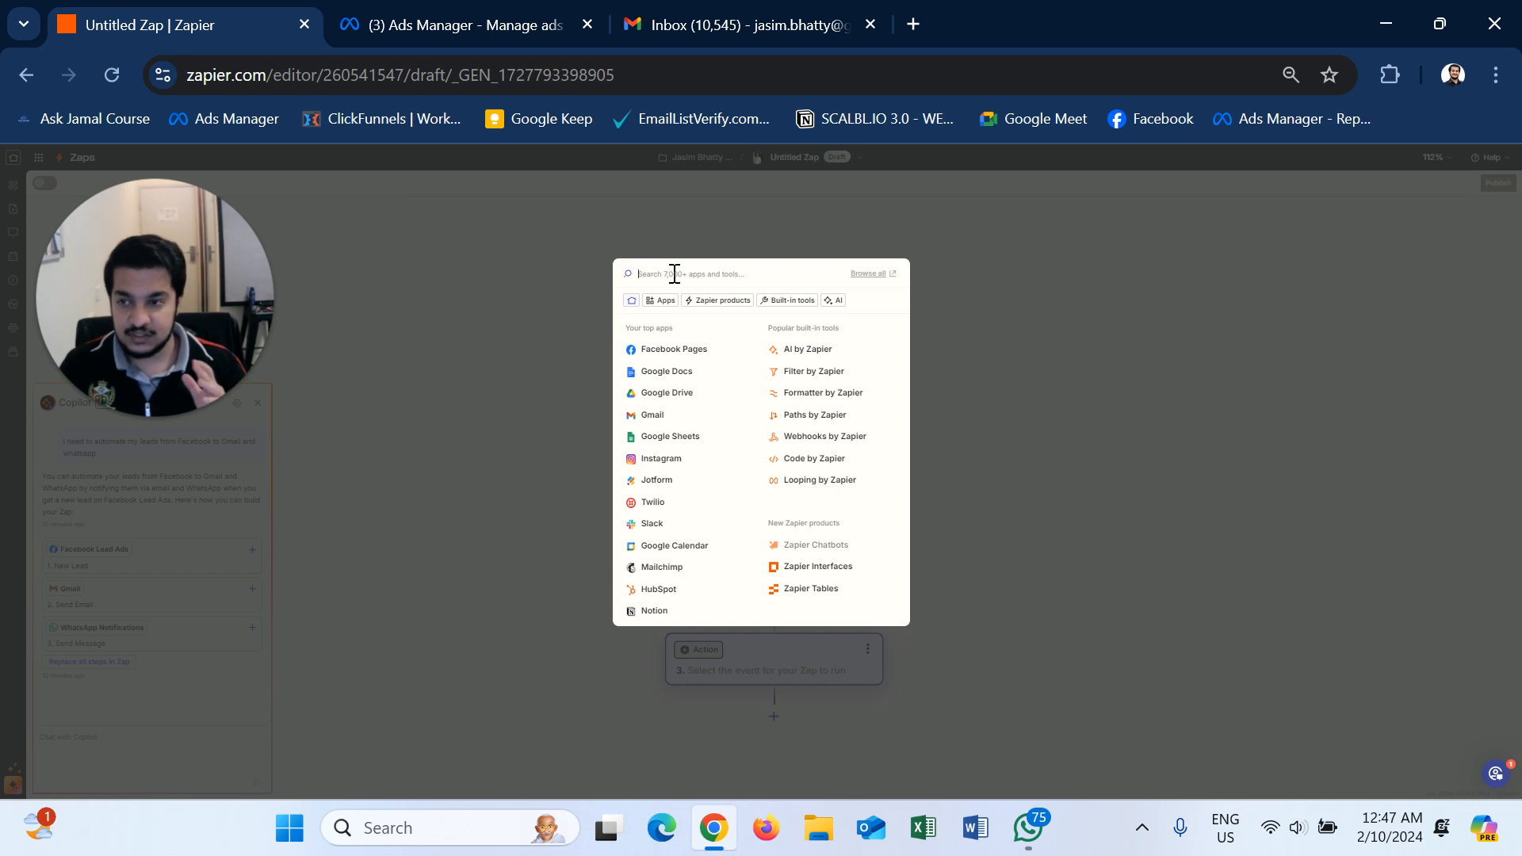
pyautogui.write('whatsa')
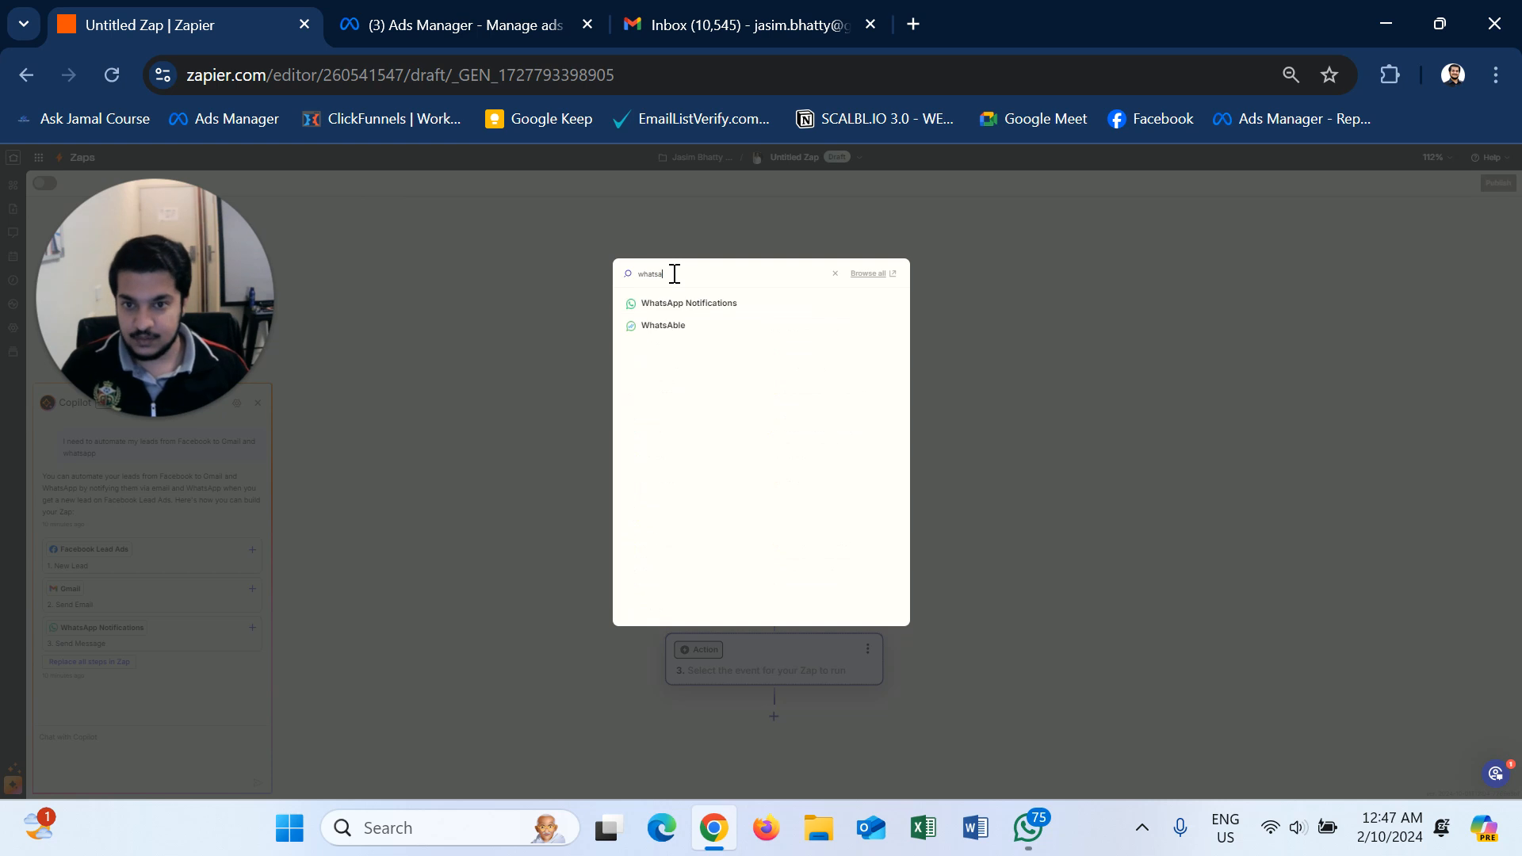
pyautogui.click(722, 310)
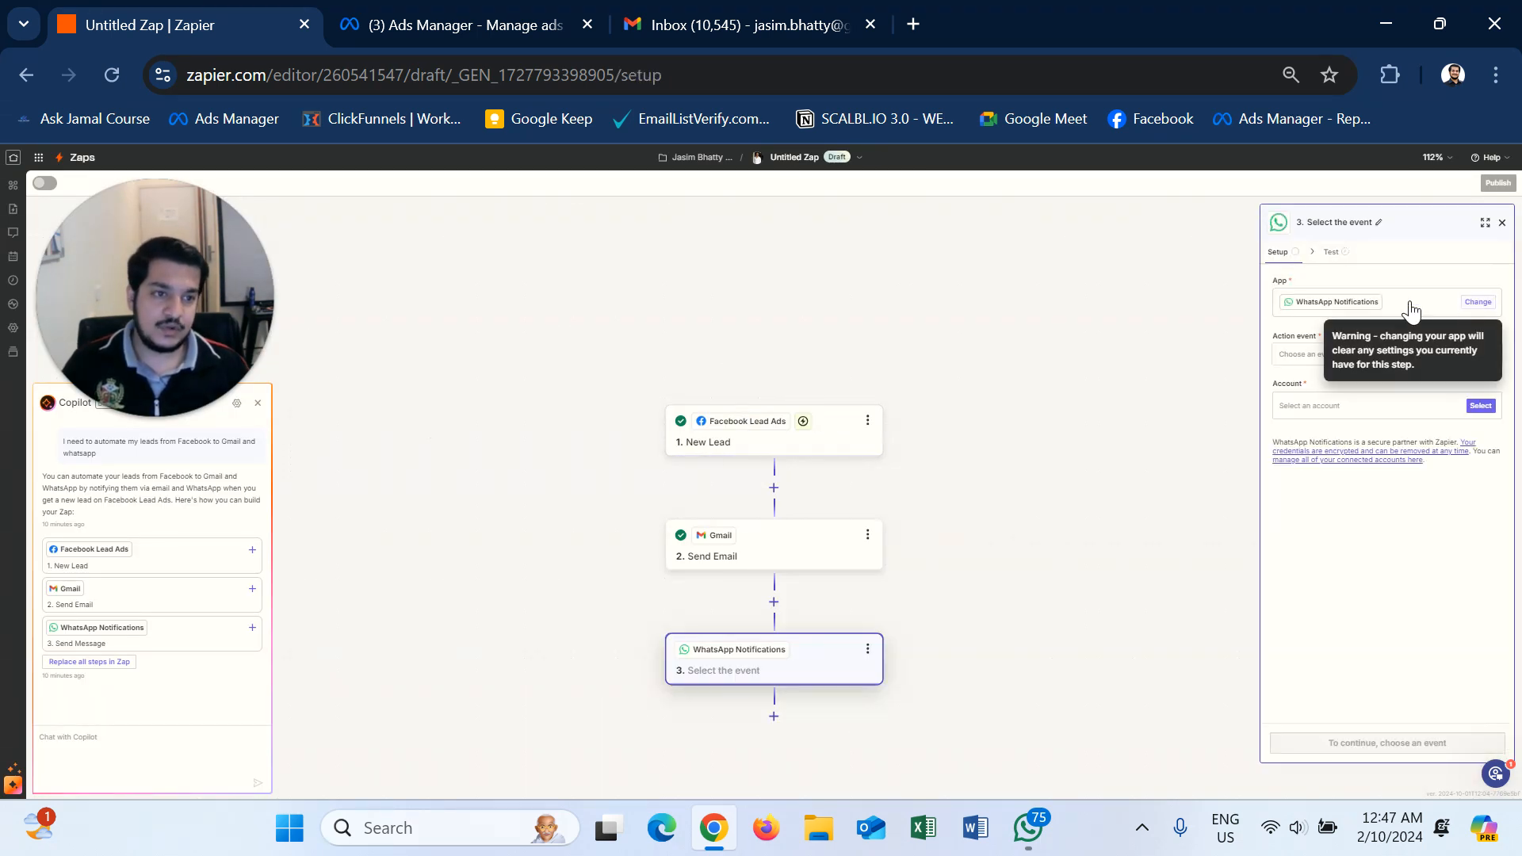
# - Choose Send Message as the WhatsApp action event and start connecting a new account
pyautogui.click(1348, 362)
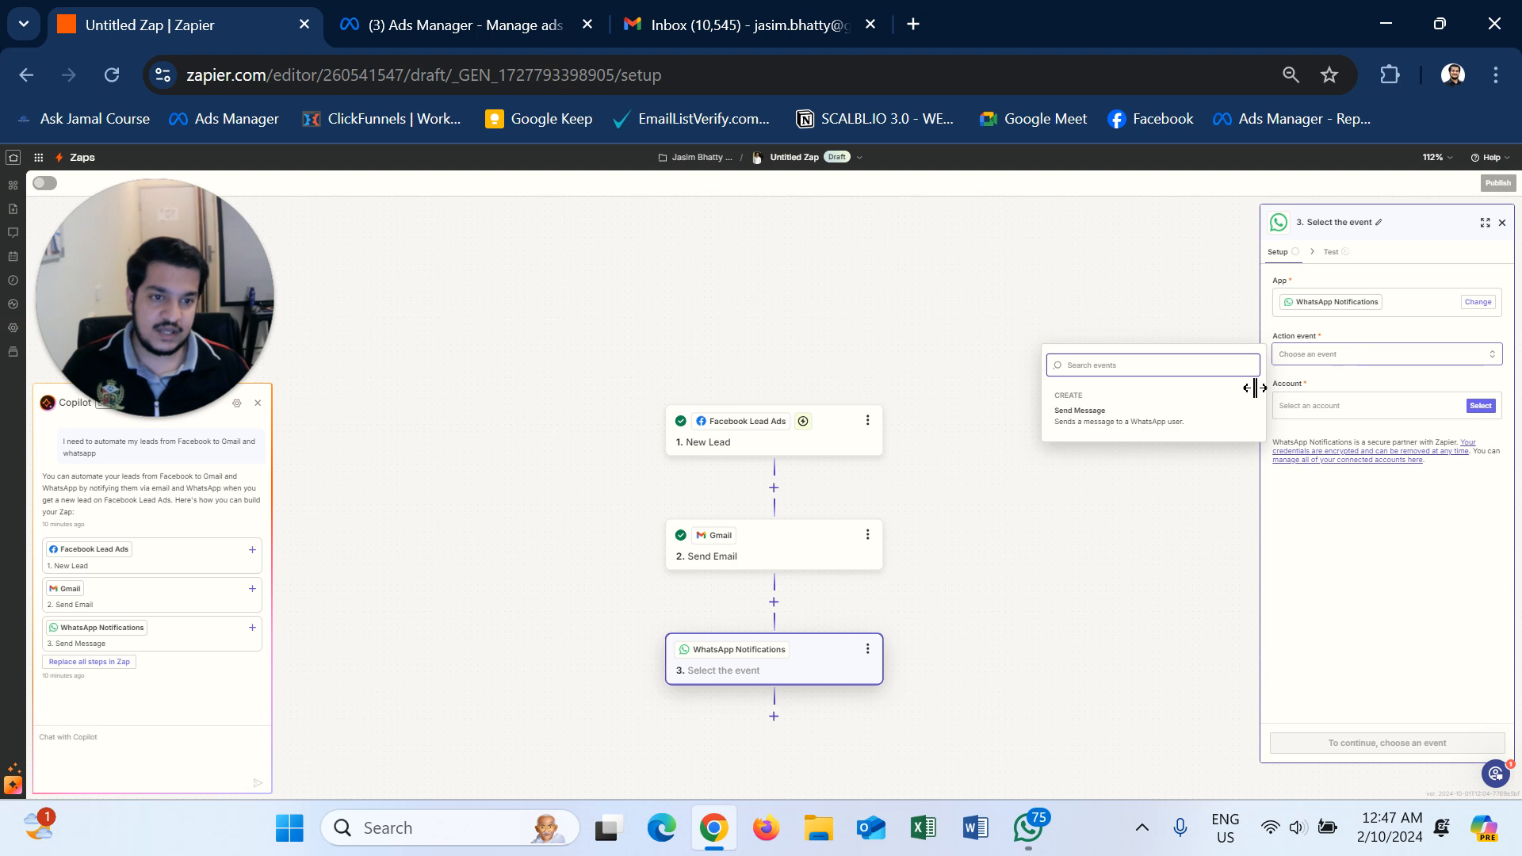
pyautogui.click(1097, 428)
pyautogui.click(1480, 405)
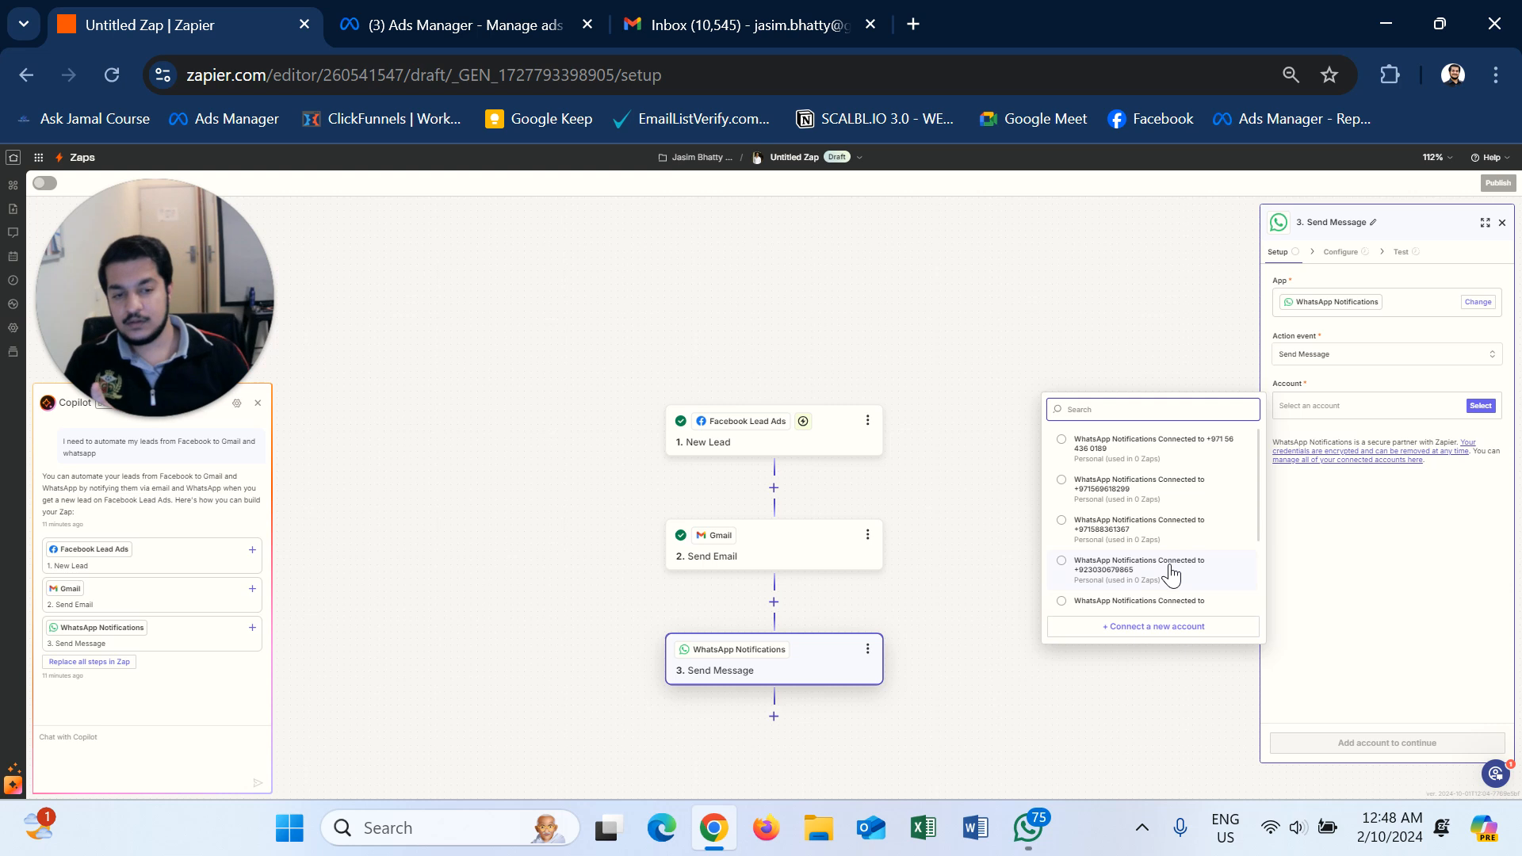
pyautogui.click(1136, 626)
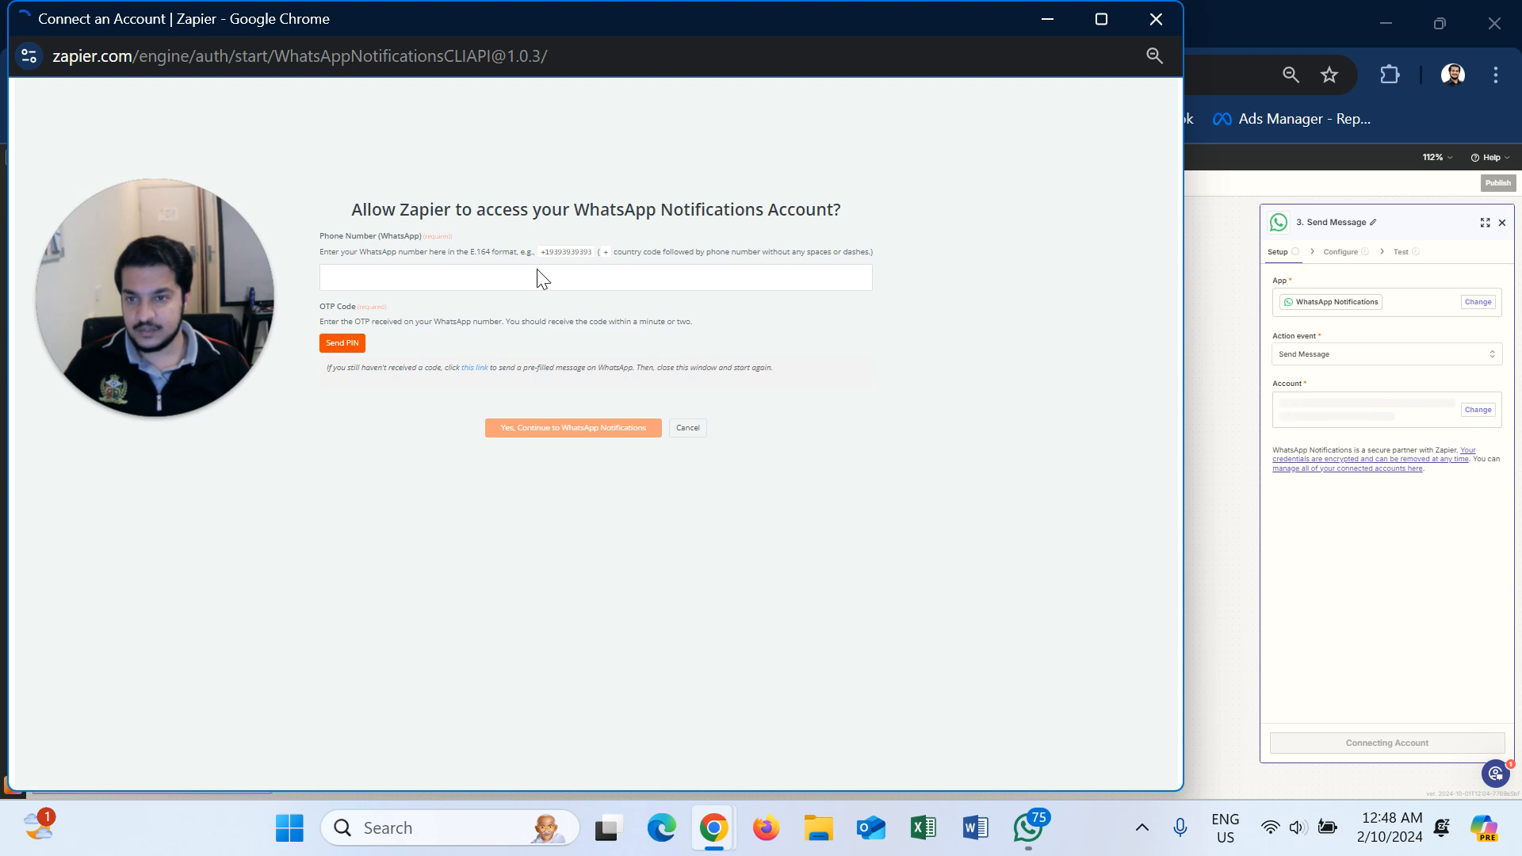
# - Close the sign-in window and choose an existing WhatsApp Notifications account for Send Message
pyautogui.click(545, 278)
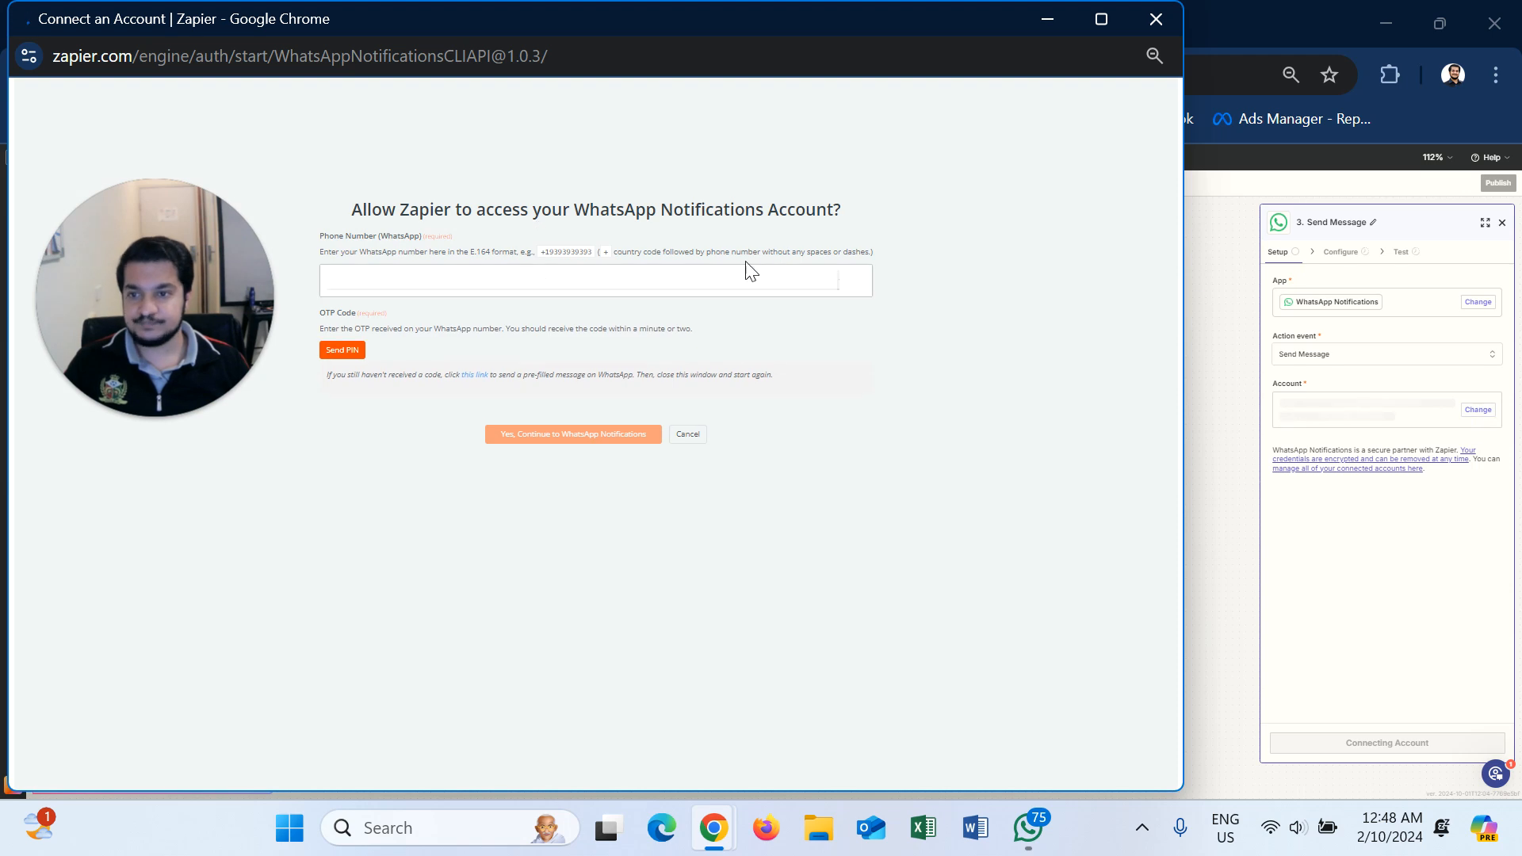
pyautogui.click(1157, 21)
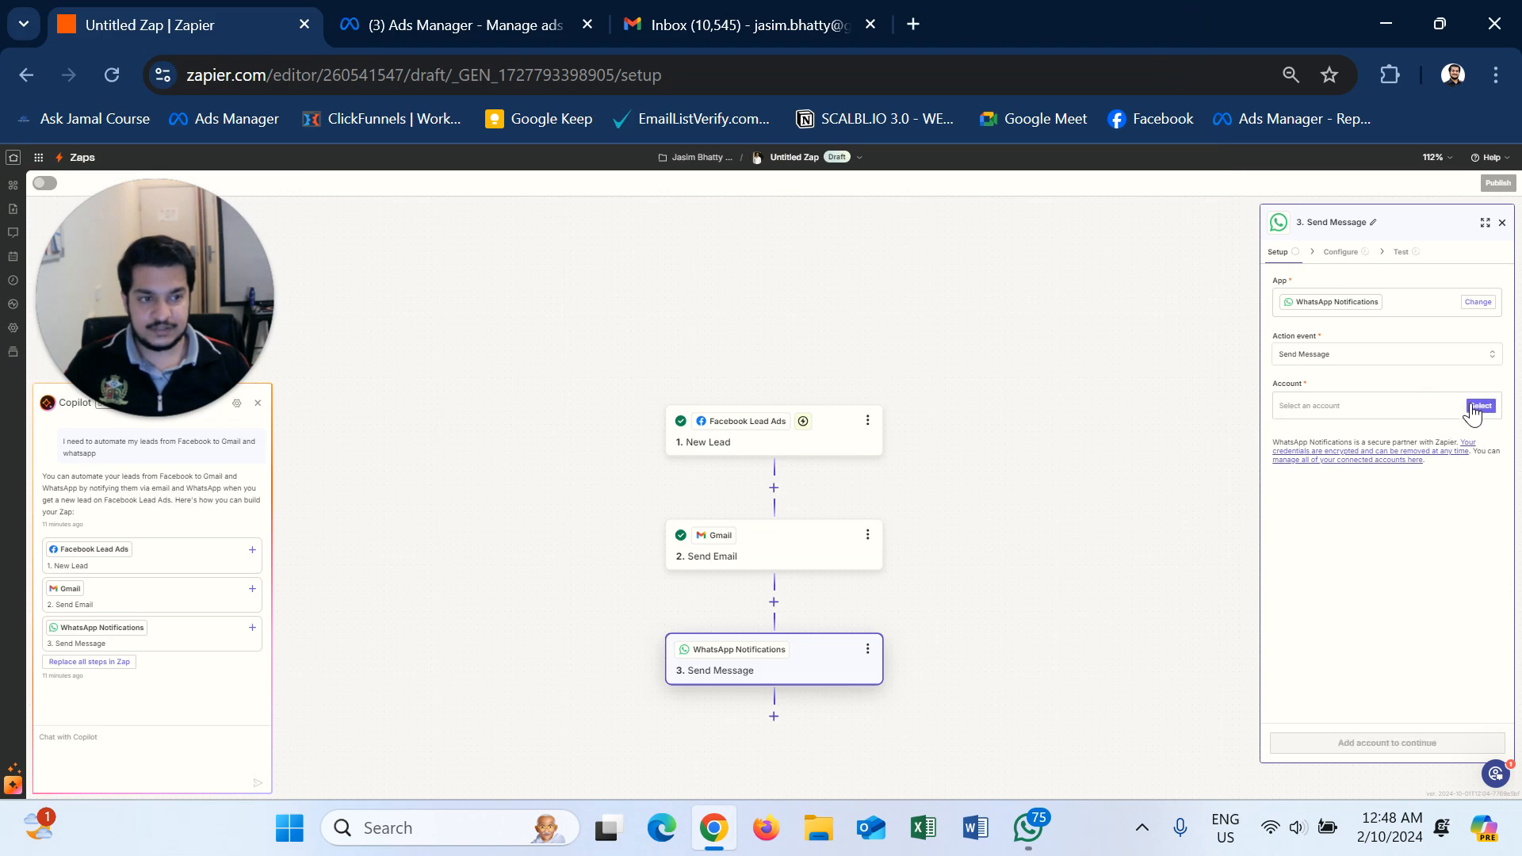
pyautogui.click(1480, 405)
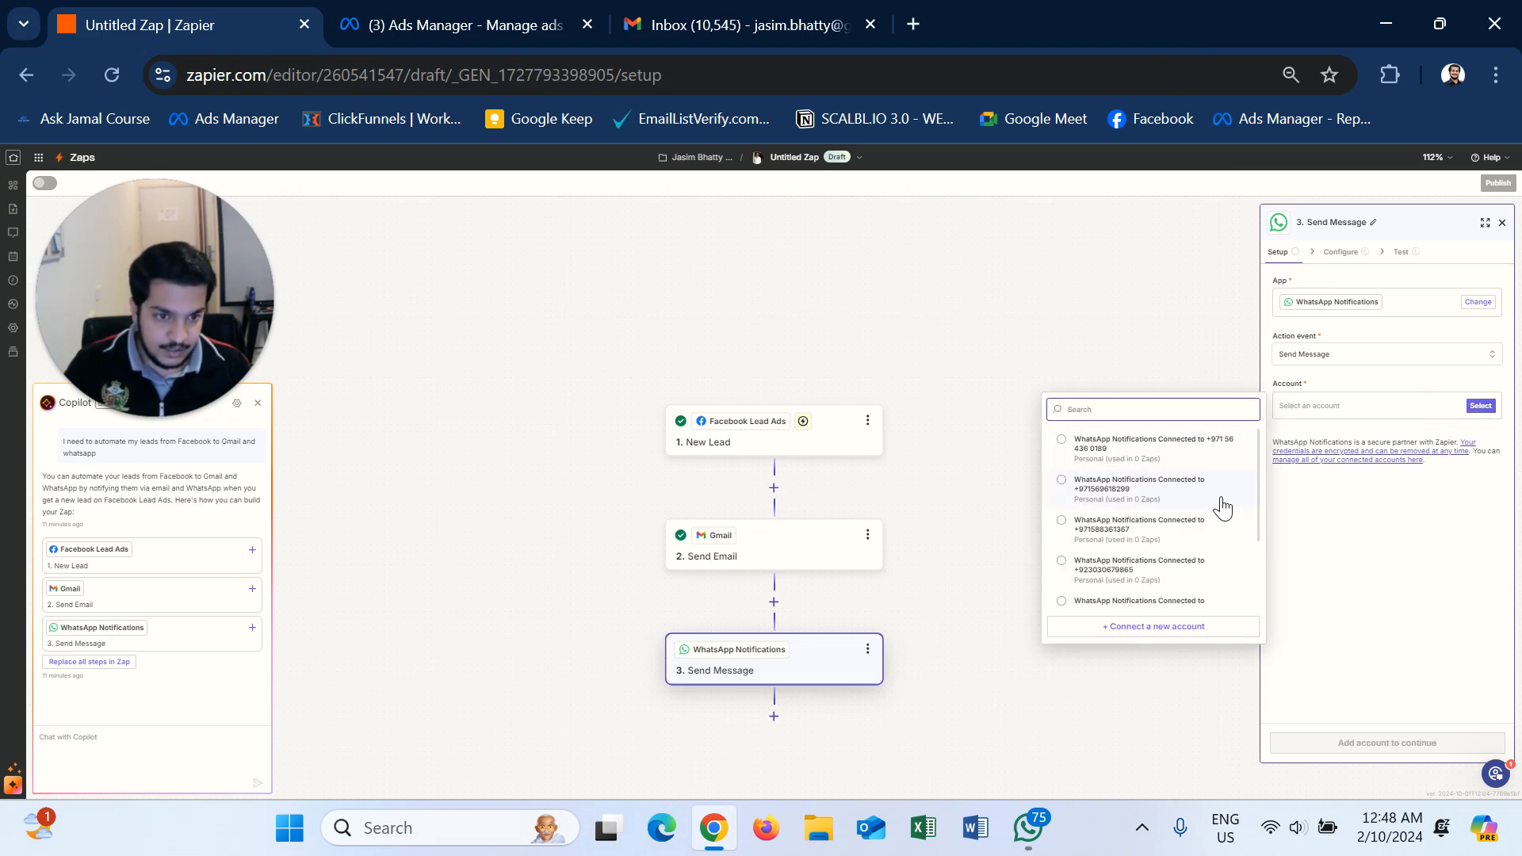
pyautogui.scroll(-2, 1199, 595)
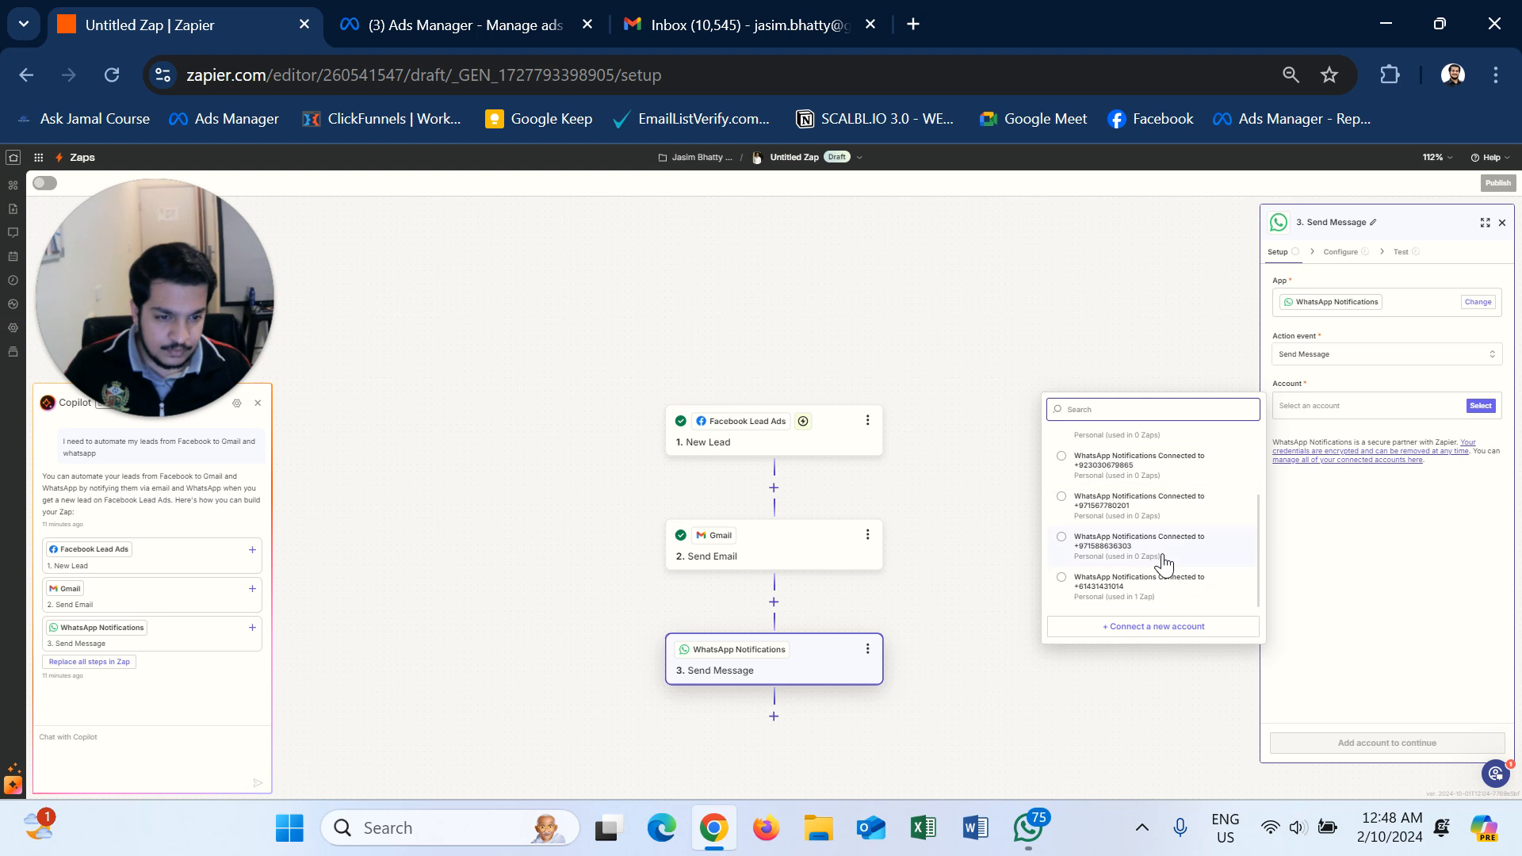
pyautogui.click(1142, 603)
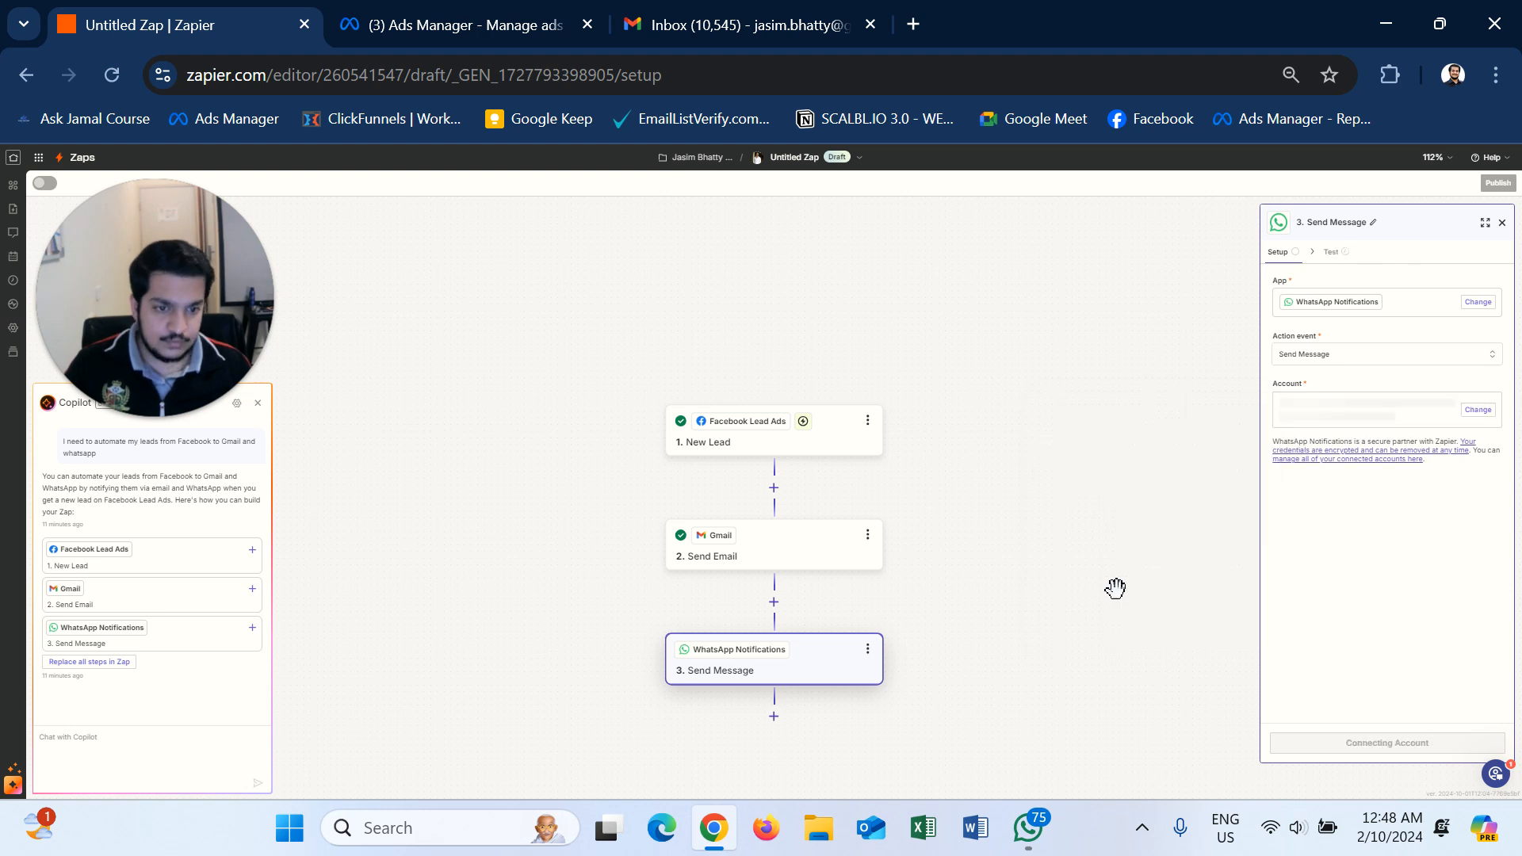
# - Switch the WhatsApp Send Message template to New Lead to reveal its Name, Email, Phone and Link fields
pyautogui.click(1358, 743)
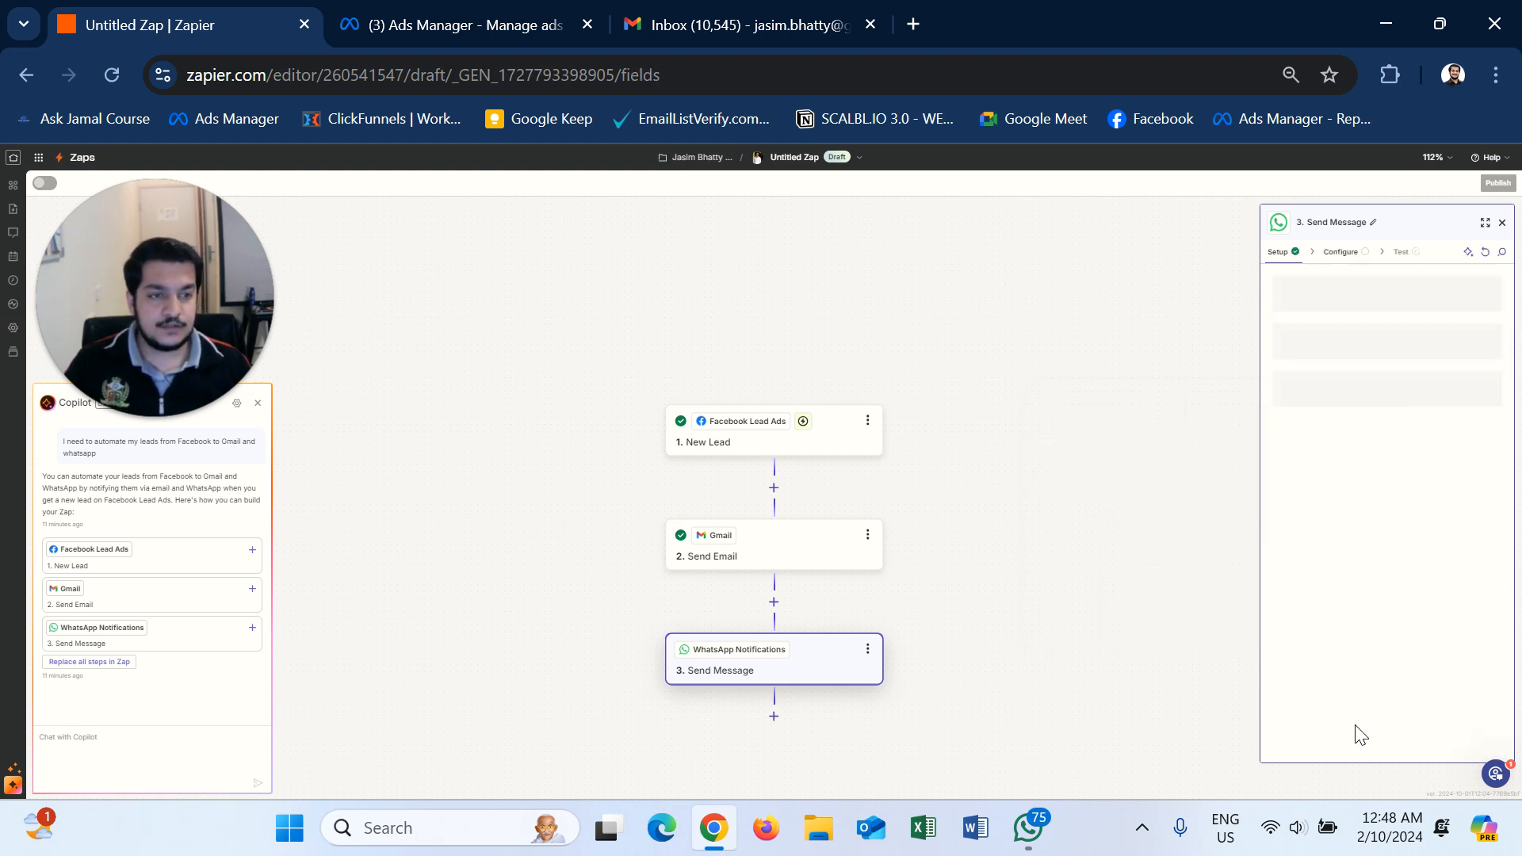
pyautogui.click(1339, 317)
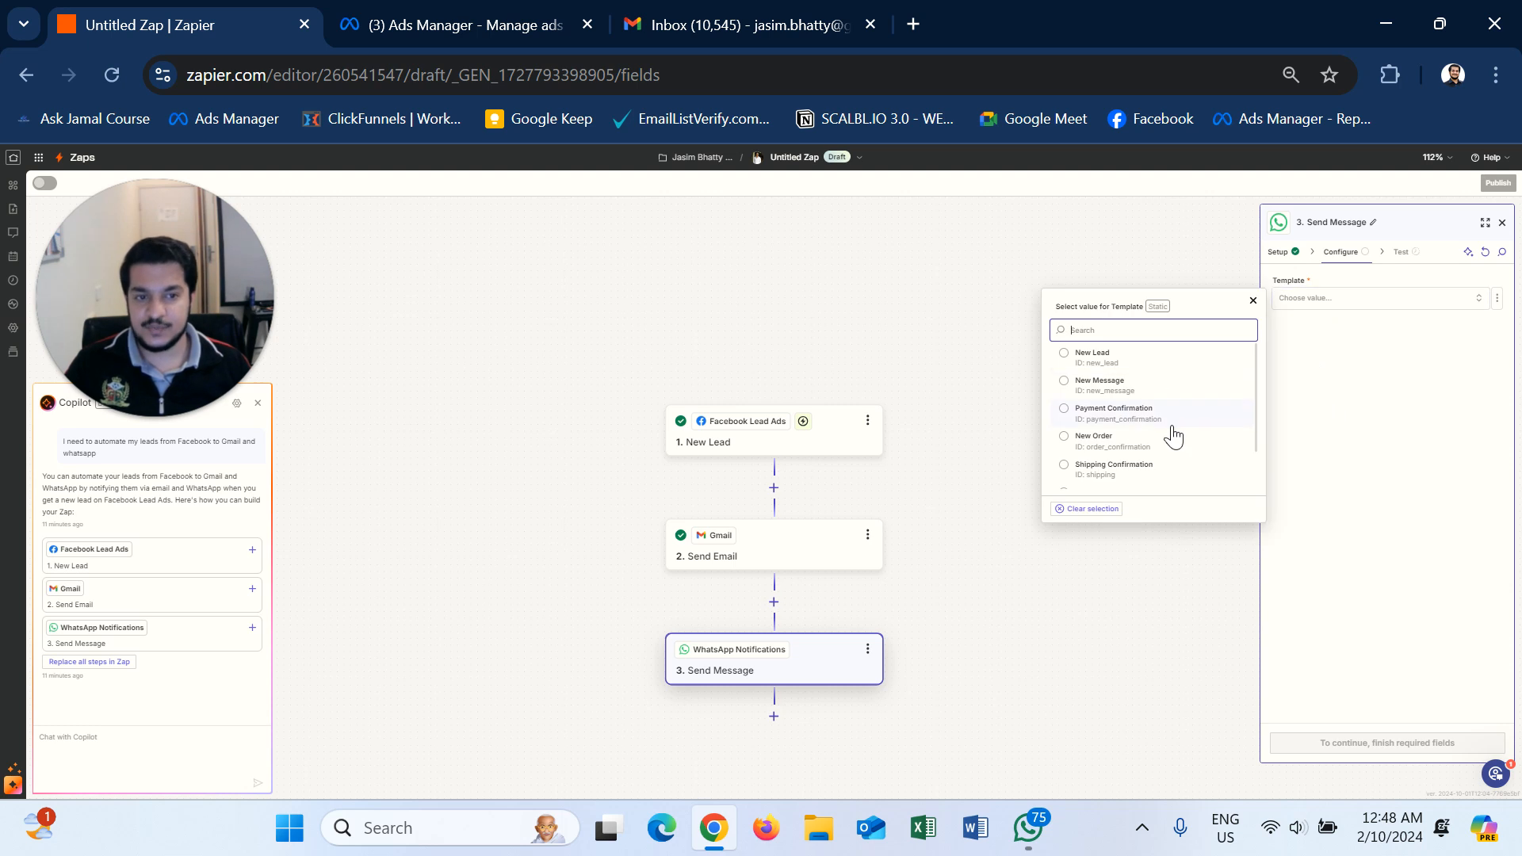
pyautogui.scroll(-1, 1124, 480)
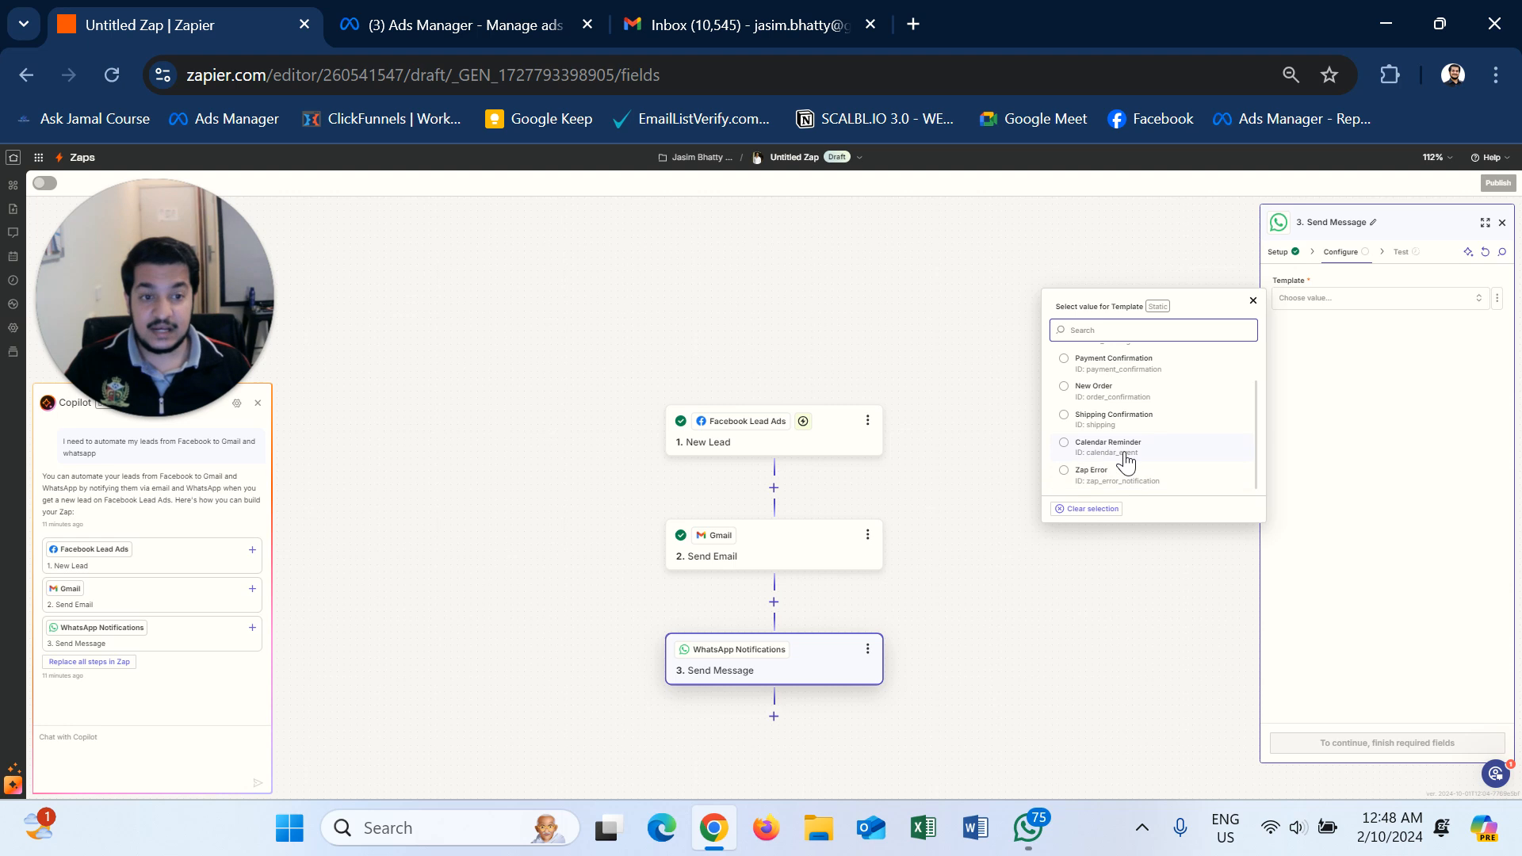
pyautogui.scroll(2, 1125, 452)
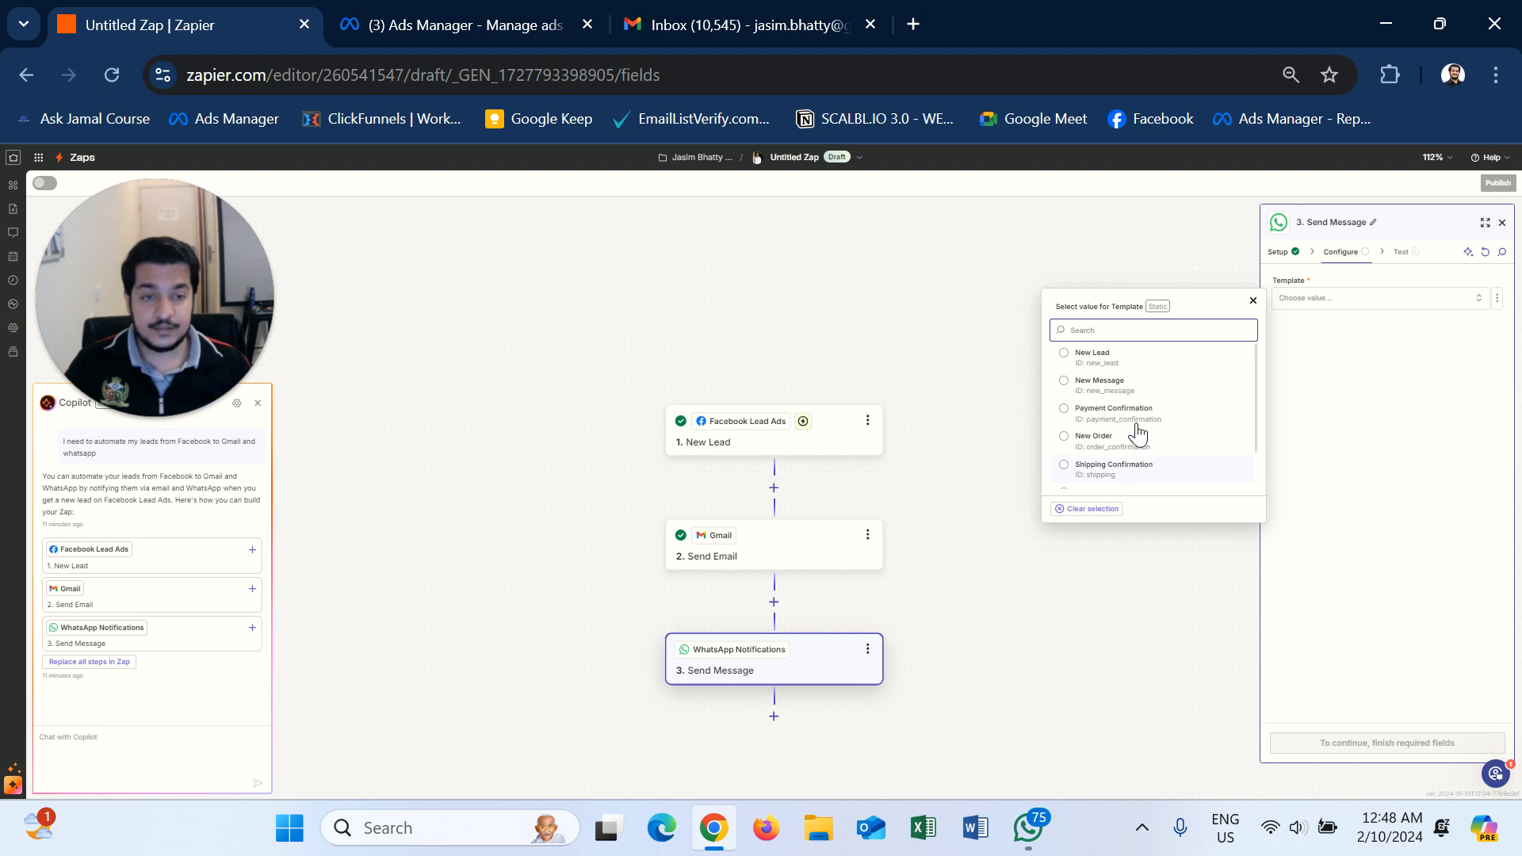
pyautogui.click(1084, 361)
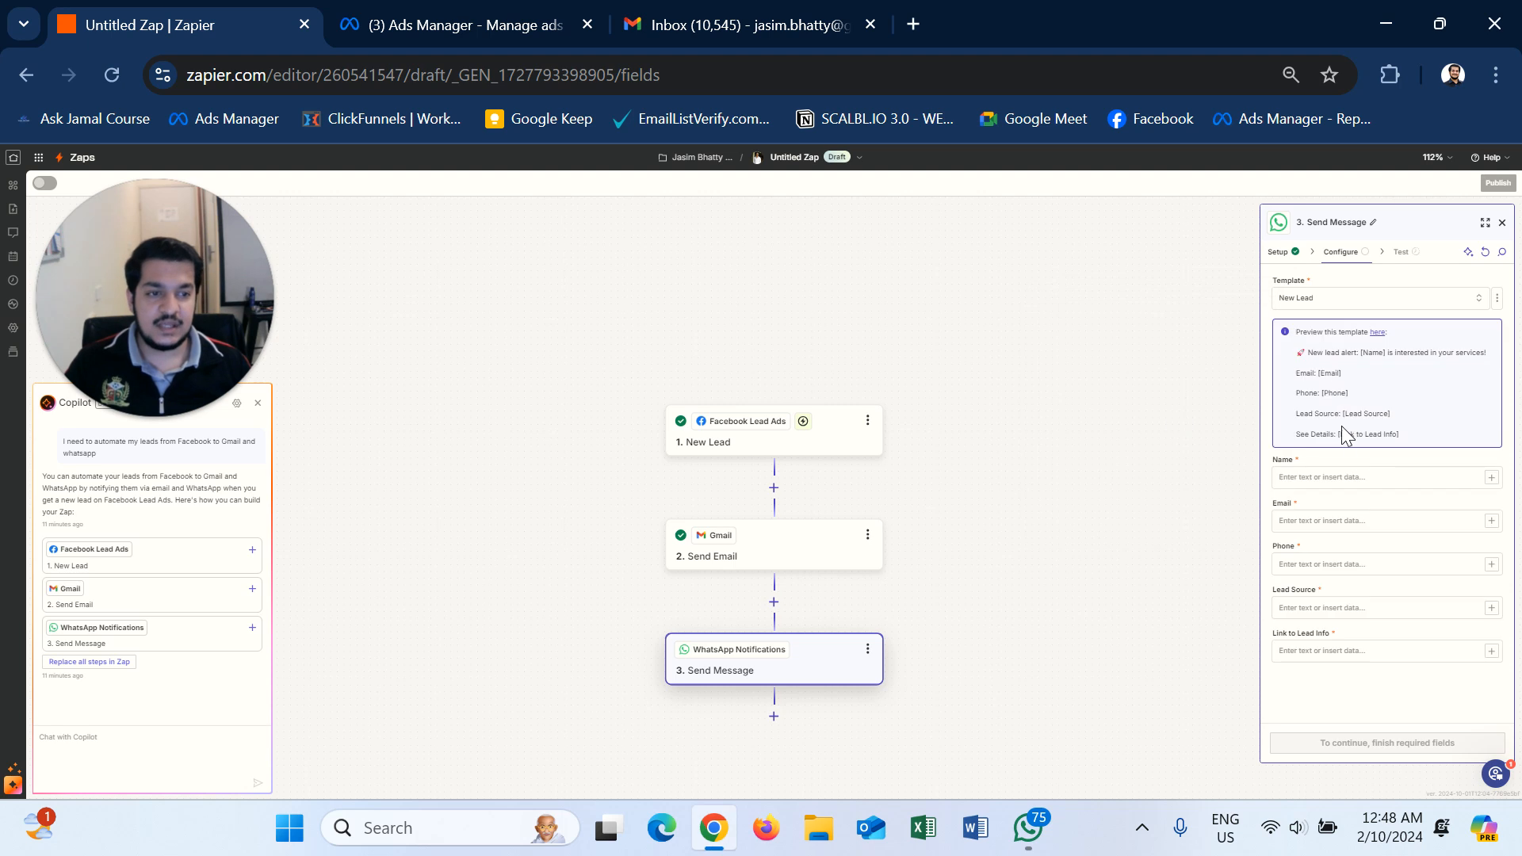
pyautogui.click(1357, 474)
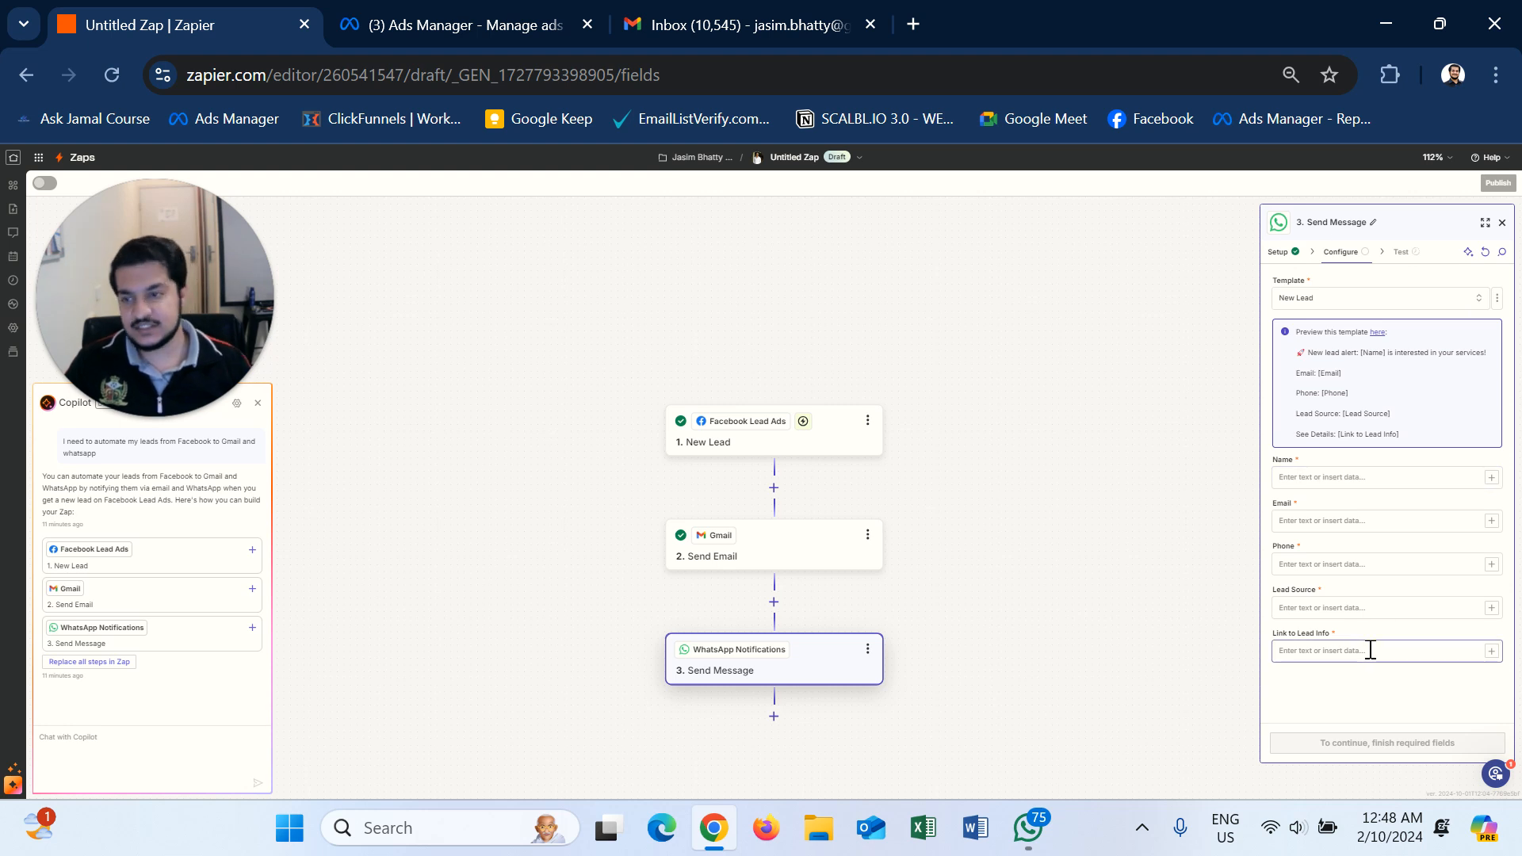
# - Map the lead's Full Name, Email and Phone Number into the Name, Email and Phone fields
pyautogui.click(1369, 473)
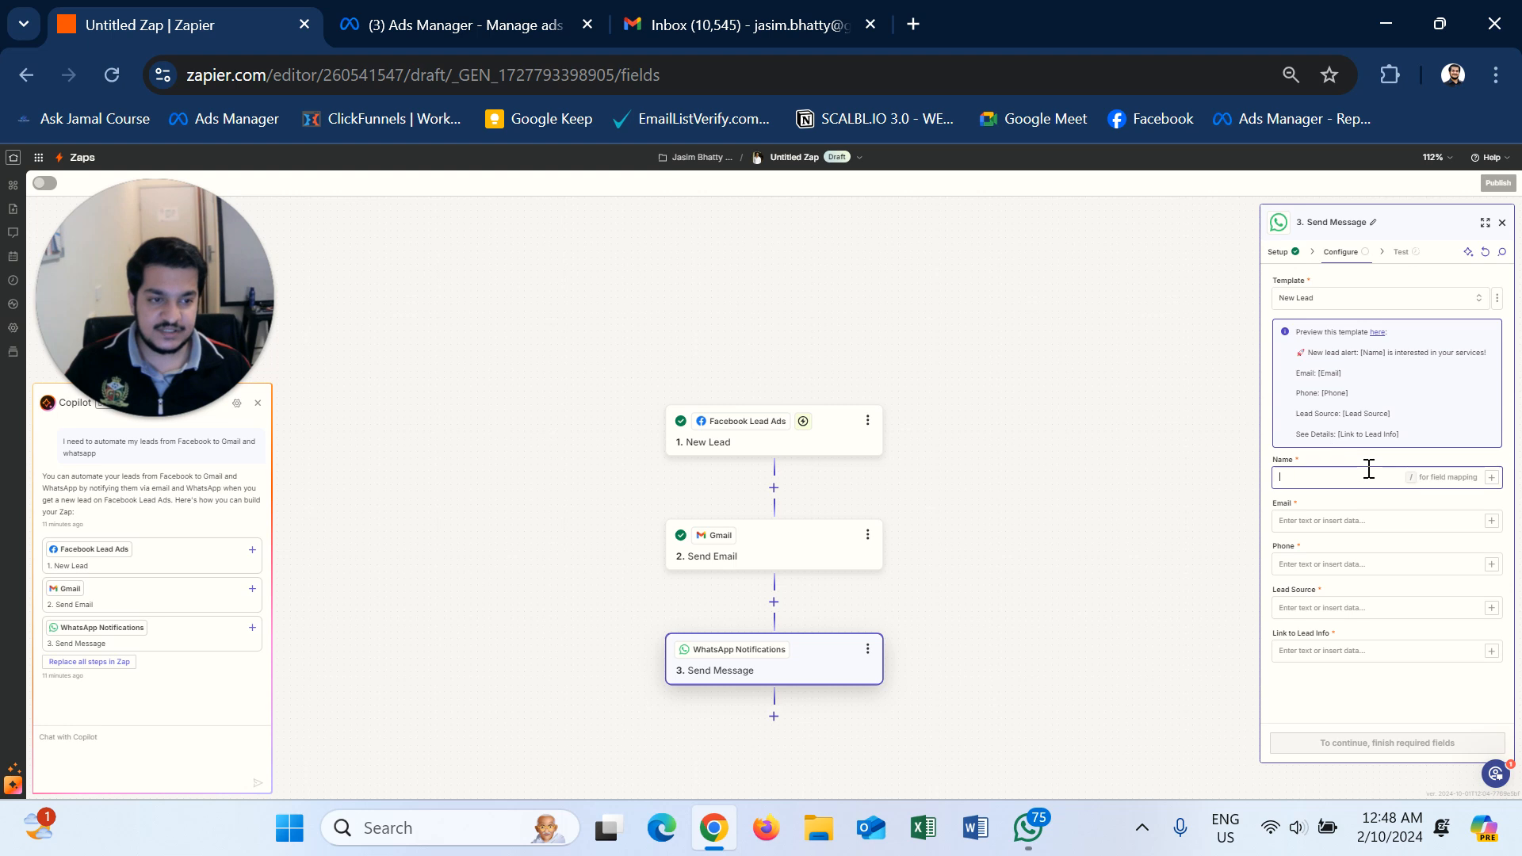
pyautogui.click(1491, 477)
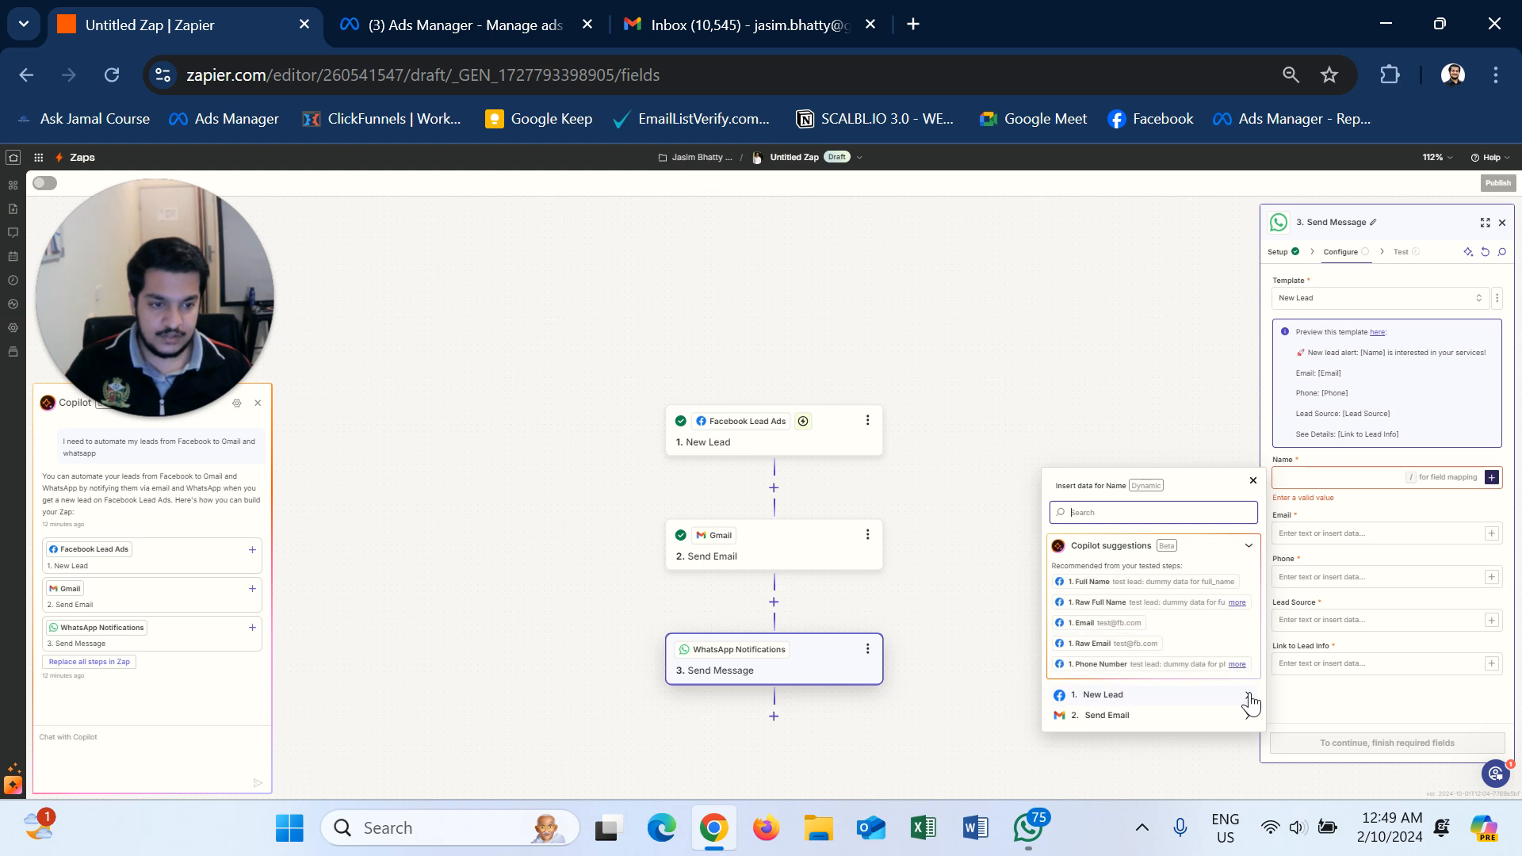
pyautogui.click(1109, 583)
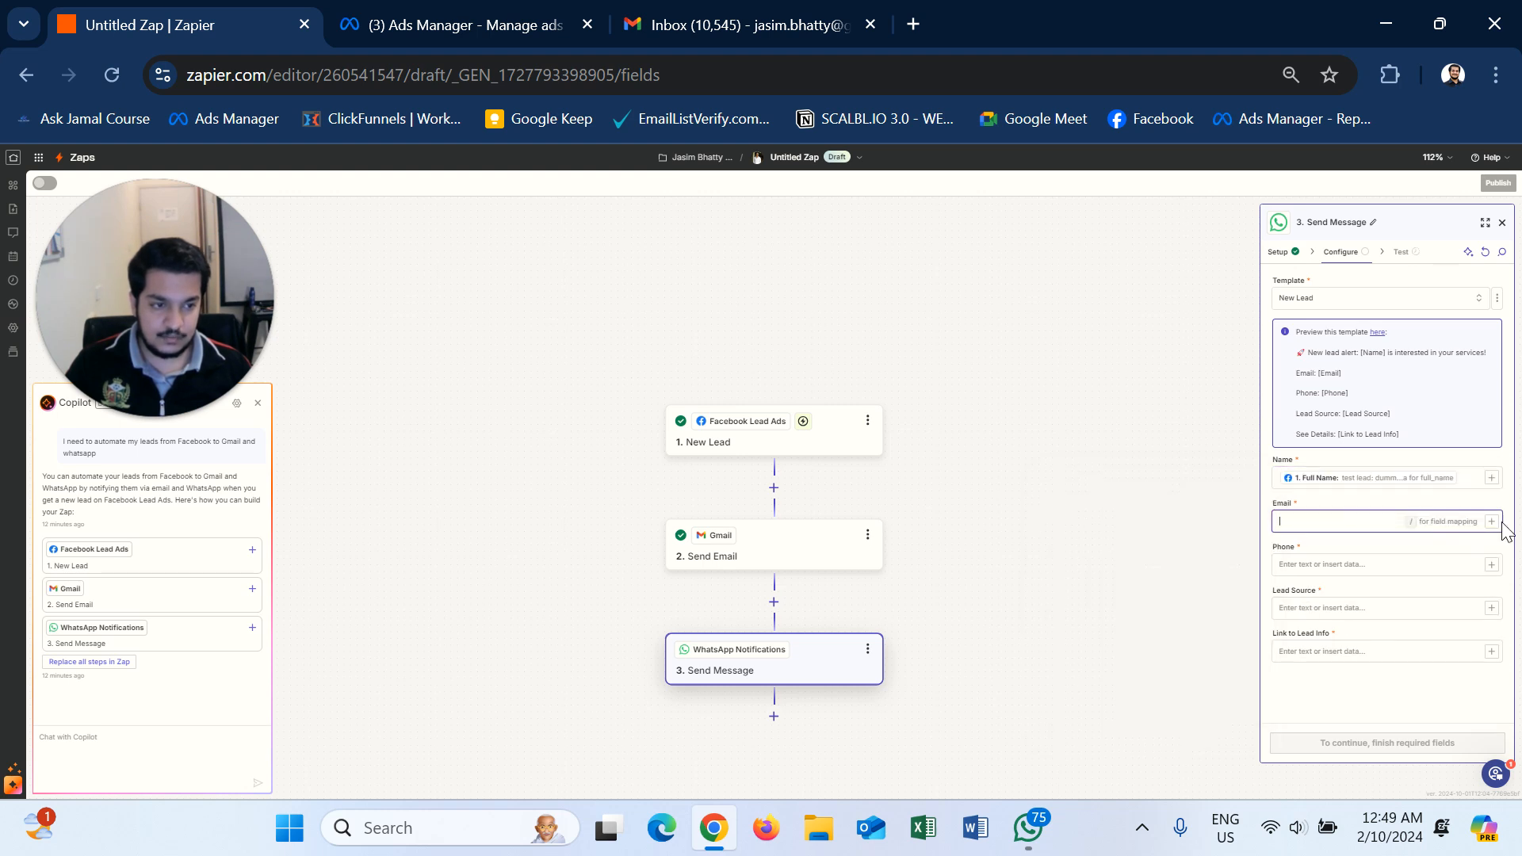
pyautogui.click(1490, 521)
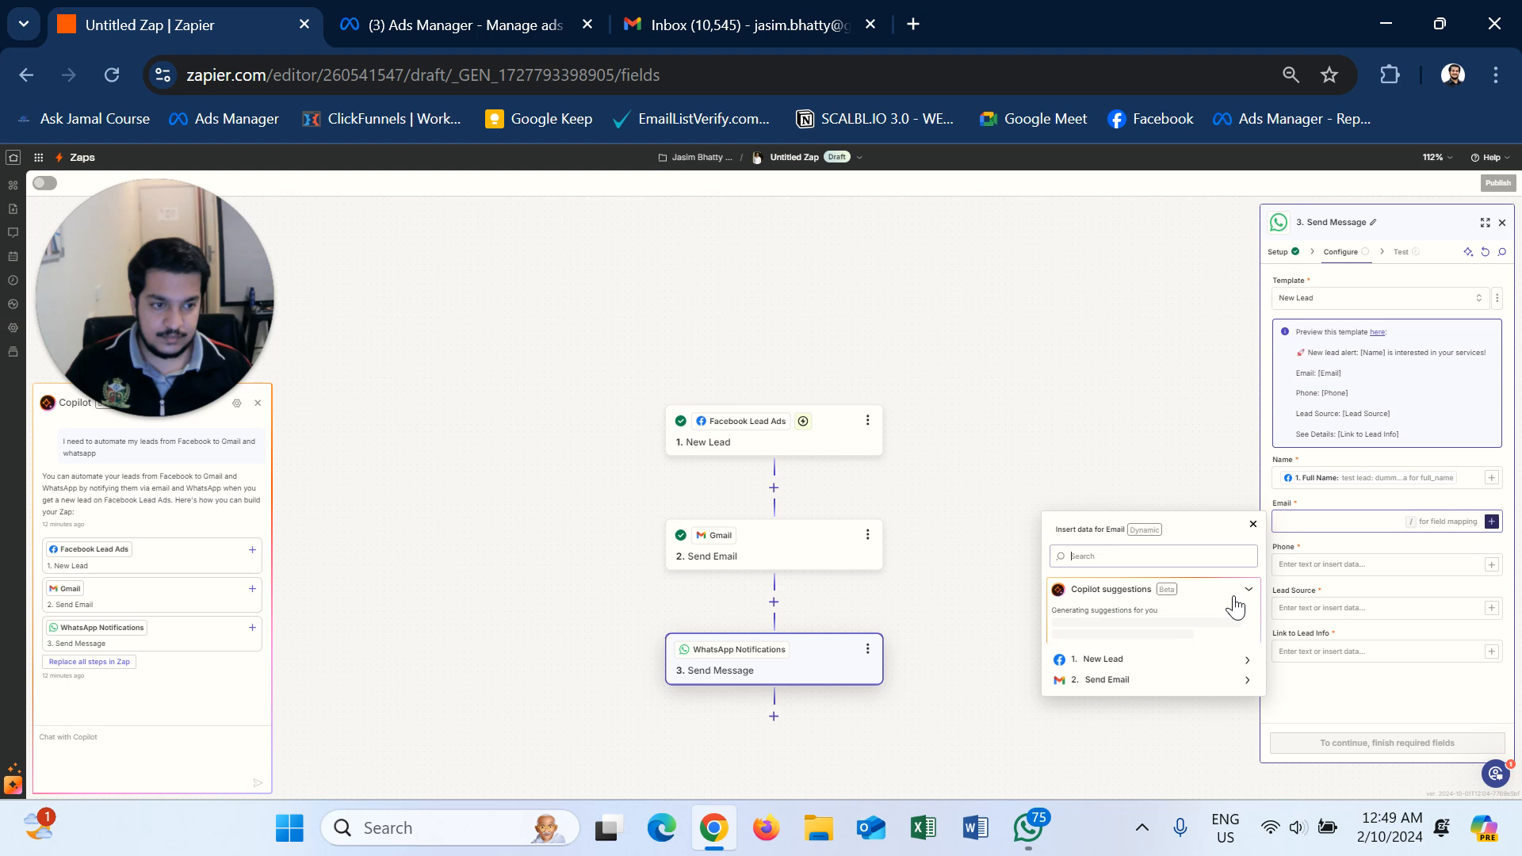
pyautogui.click(1234, 662)
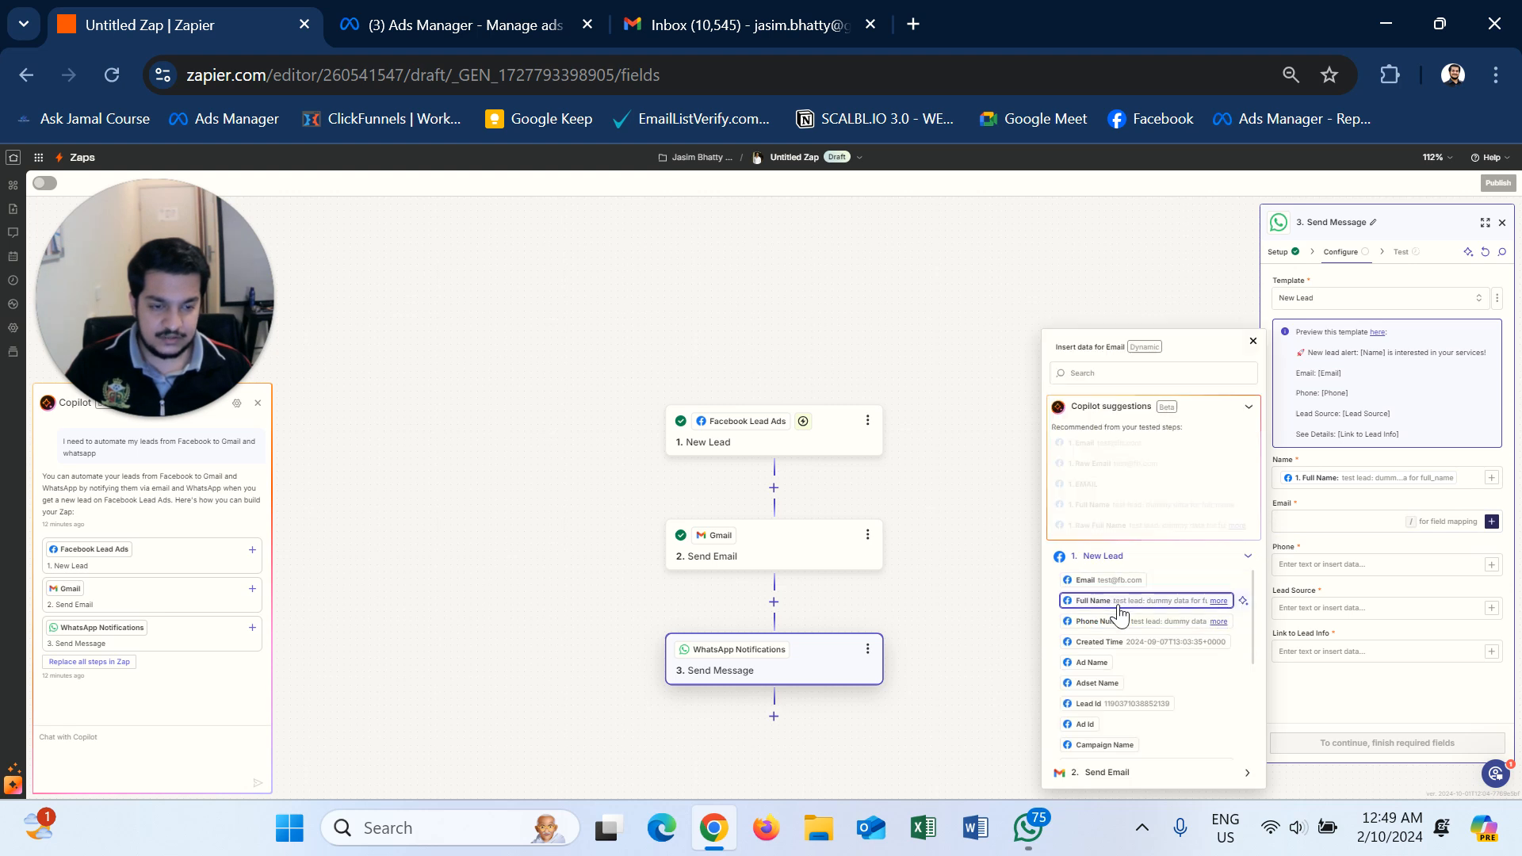
pyautogui.click(1096, 586)
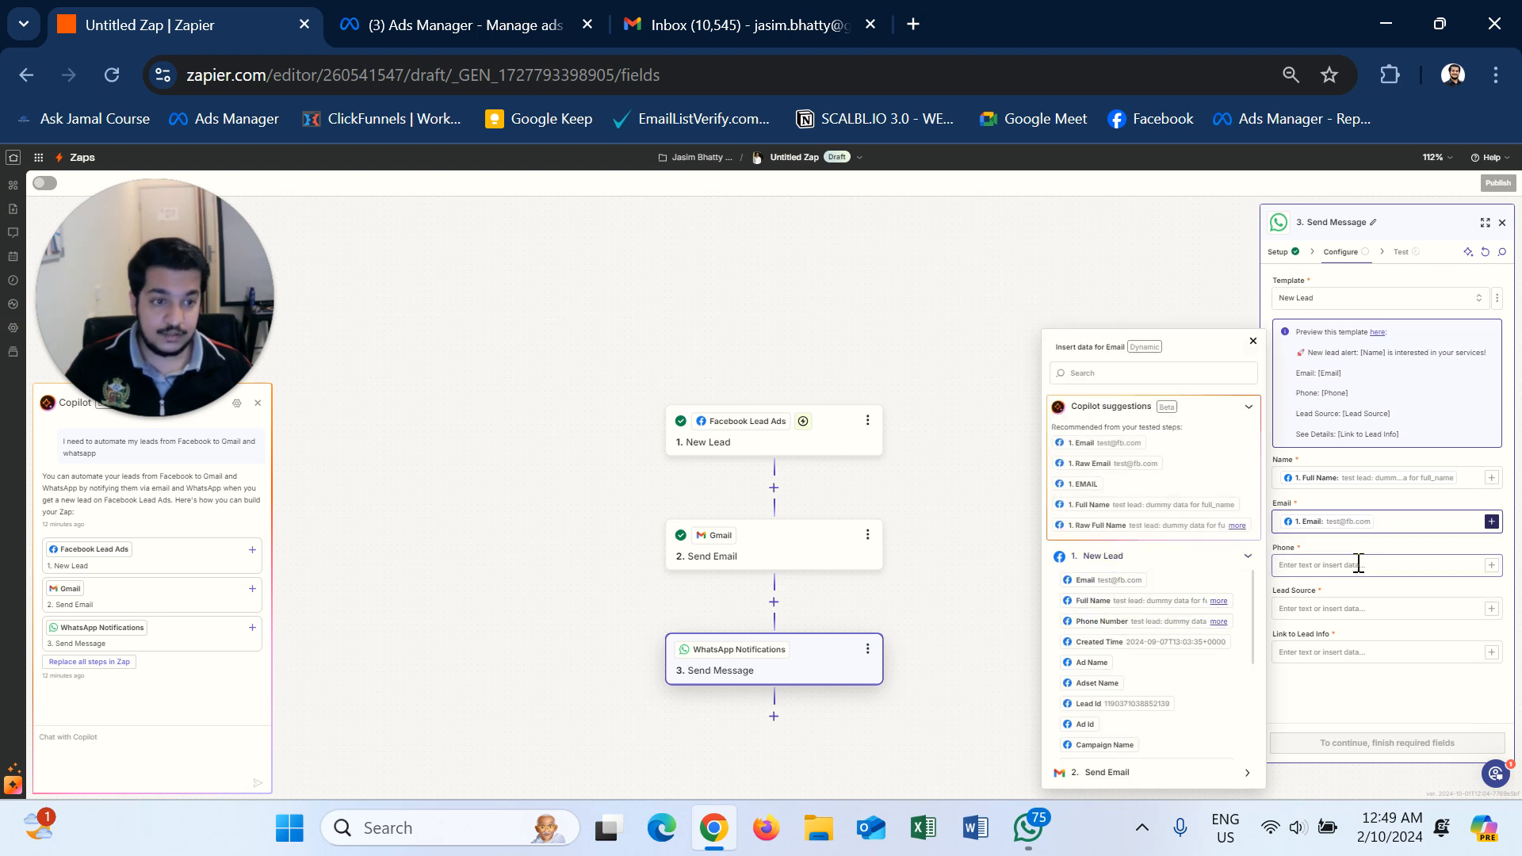
pyautogui.click(1491, 565)
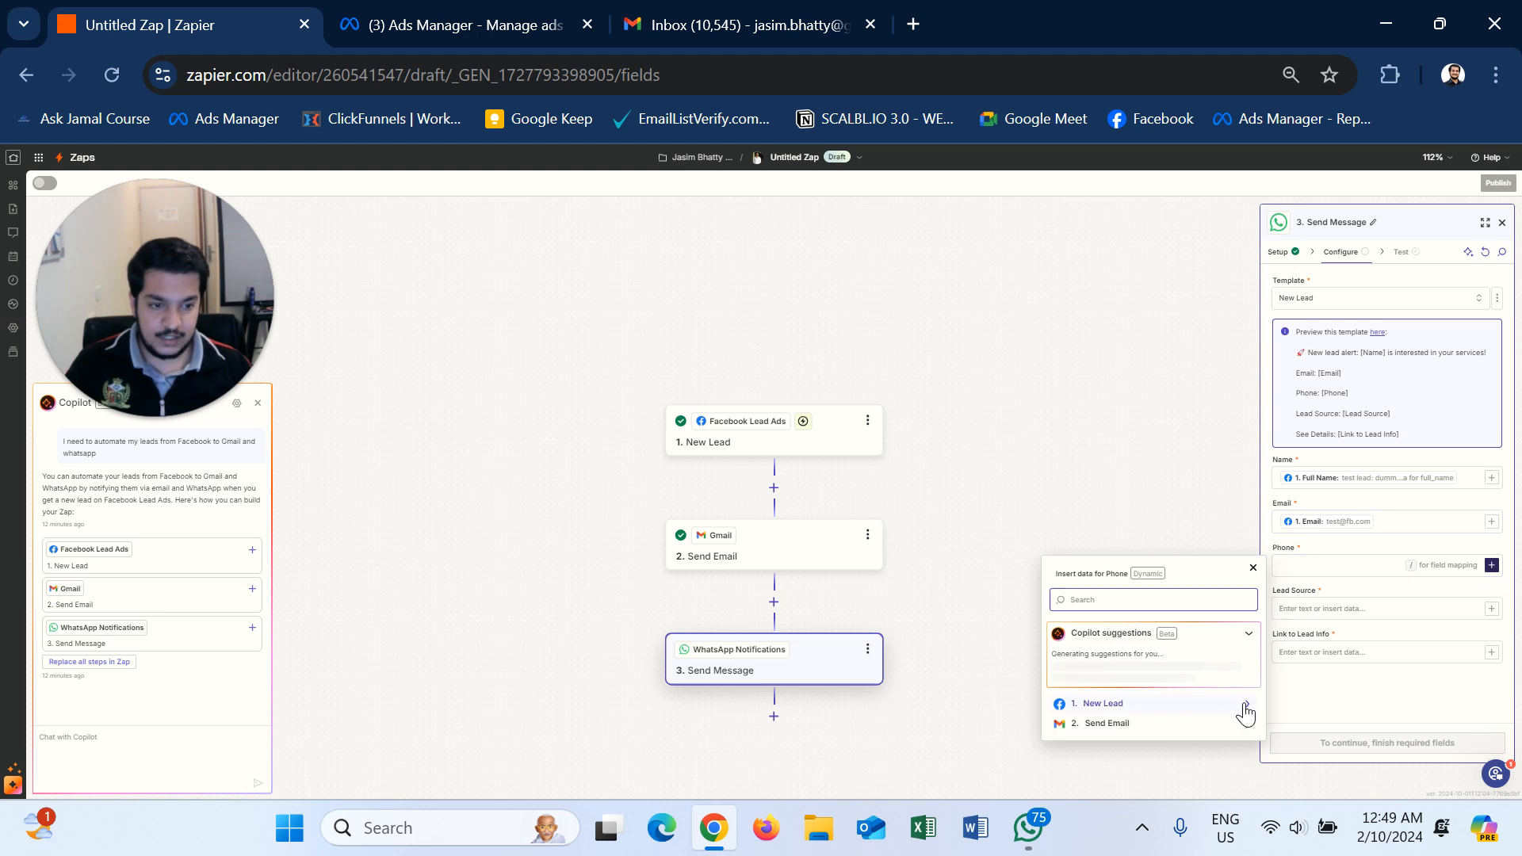
pyautogui.click(1245, 705)
pyautogui.click(1131, 624)
pyautogui.click(1320, 625)
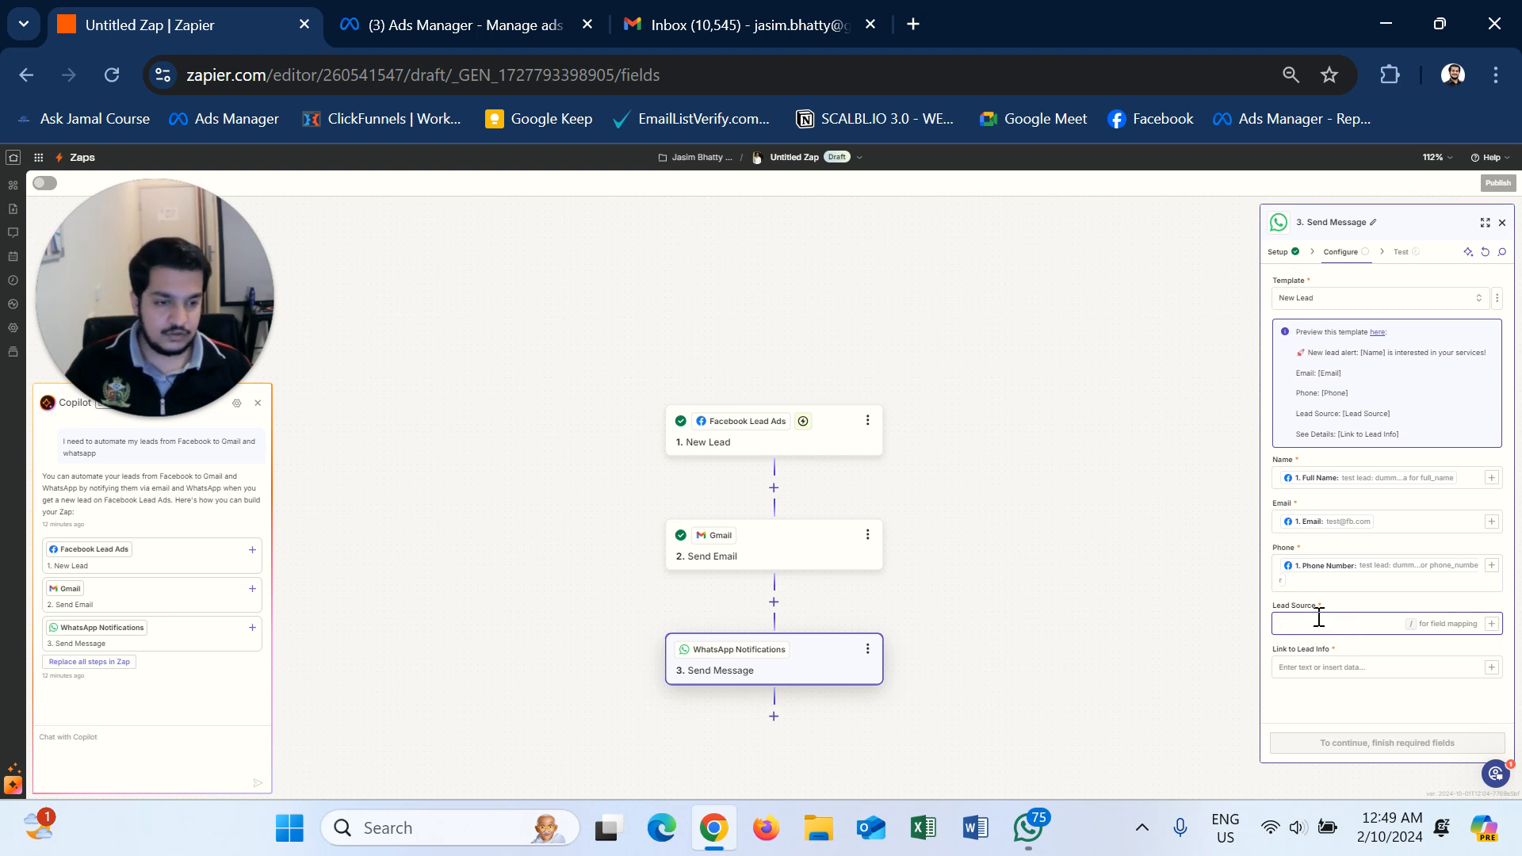
# - Insert the lead's Current Marketing Budget answer into the Lead Source field
pyautogui.write('FB Ads')
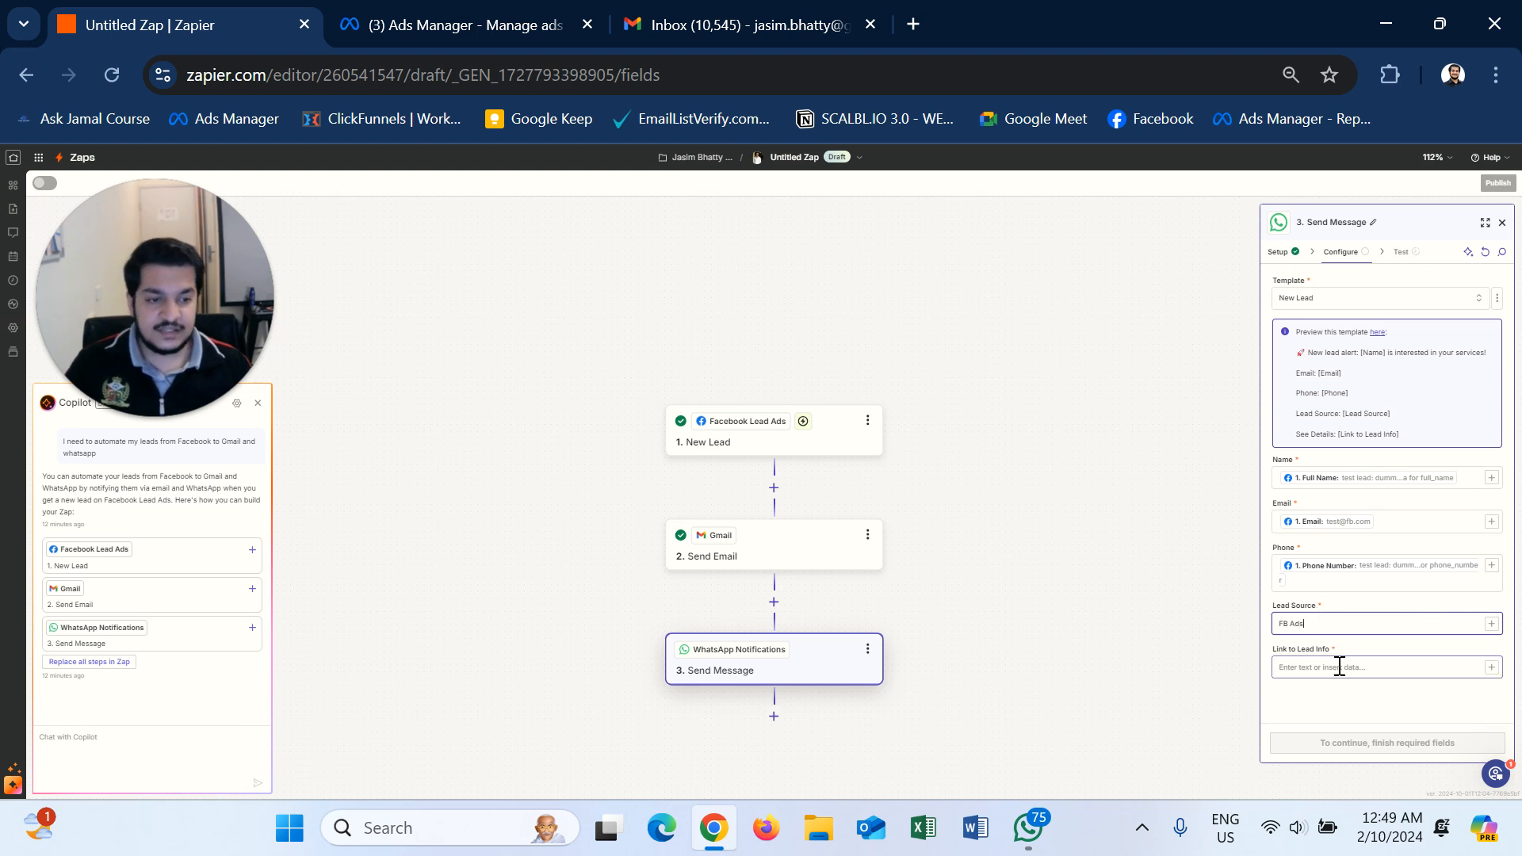
pyautogui.click(1340, 667)
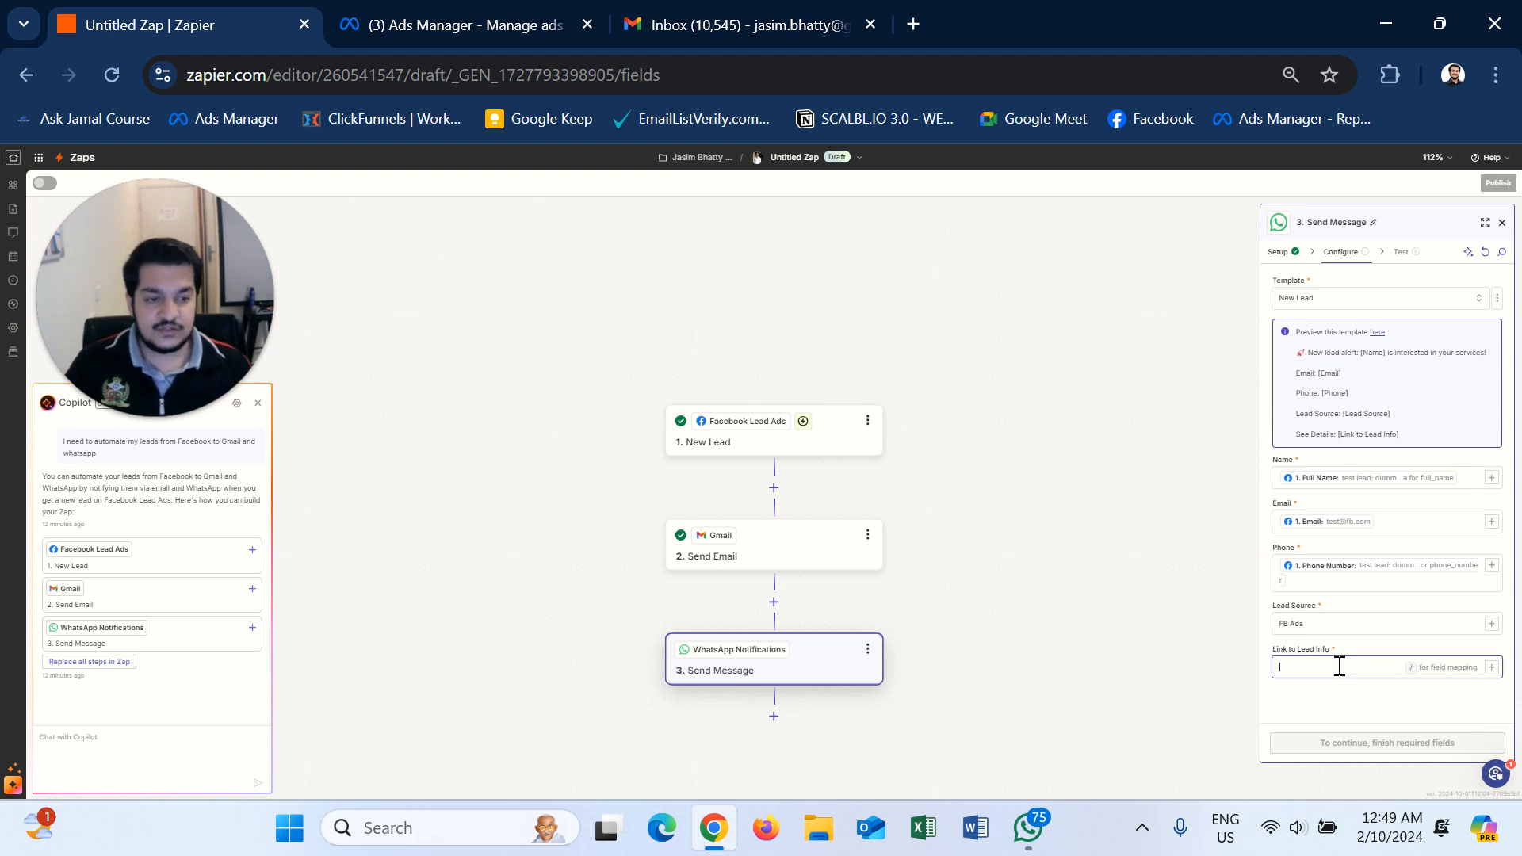
pyautogui.click(1342, 621)
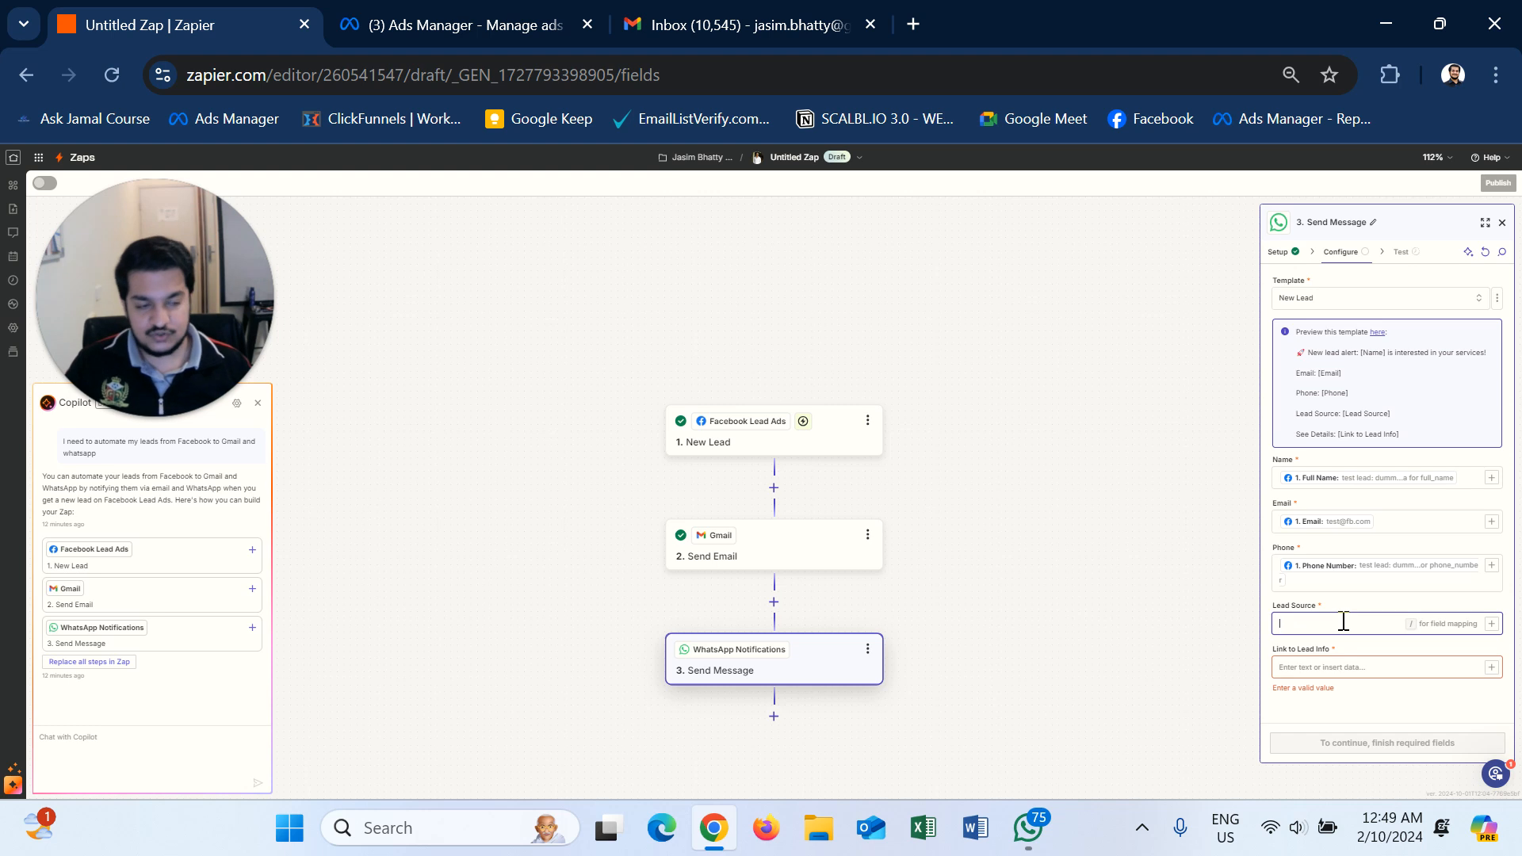
pyautogui.click(1491, 624)
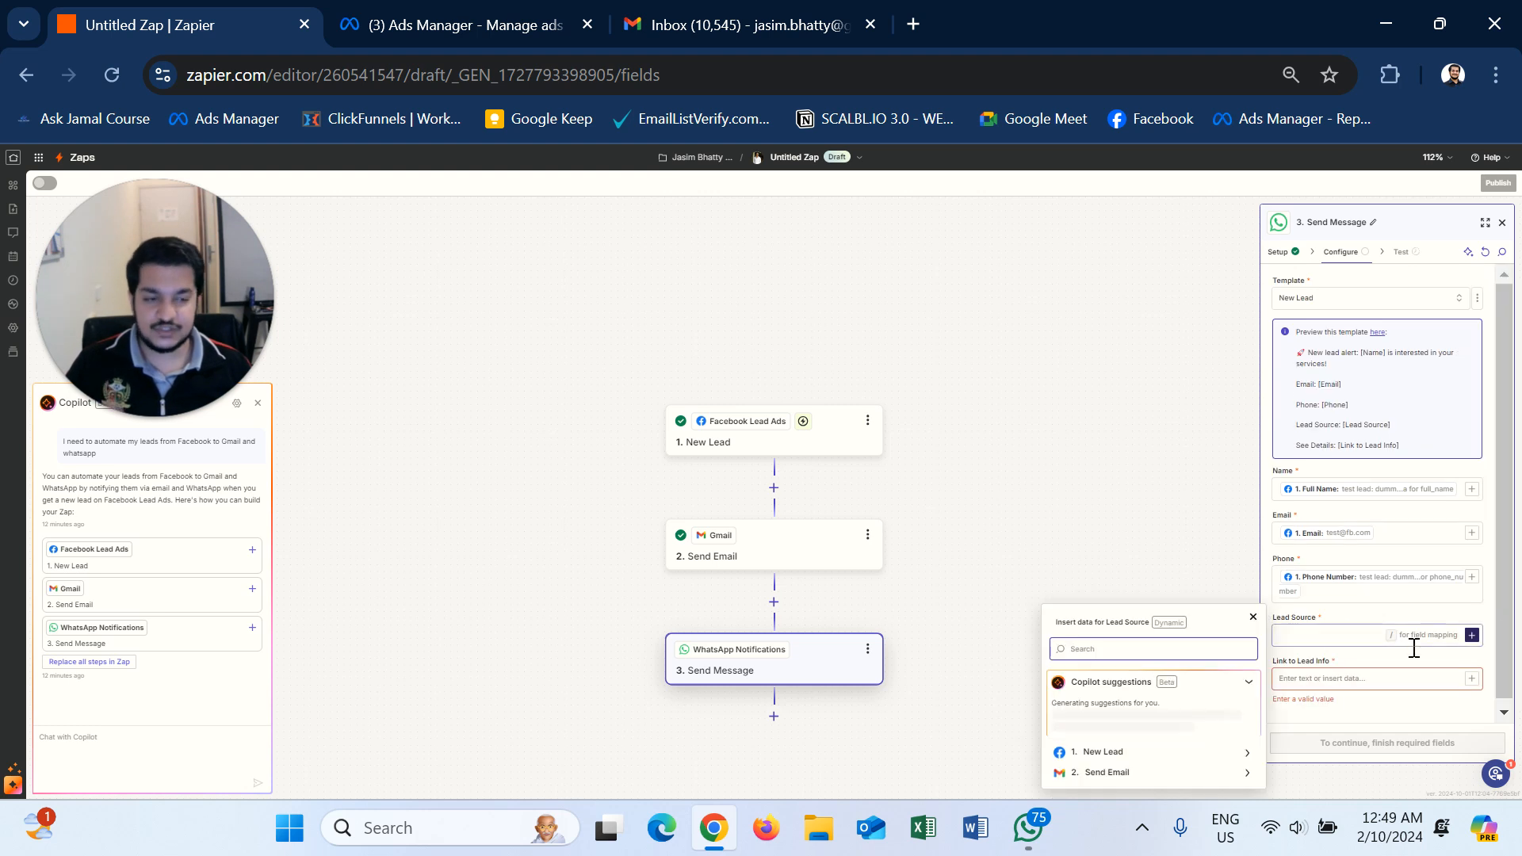
pyautogui.click(1242, 757)
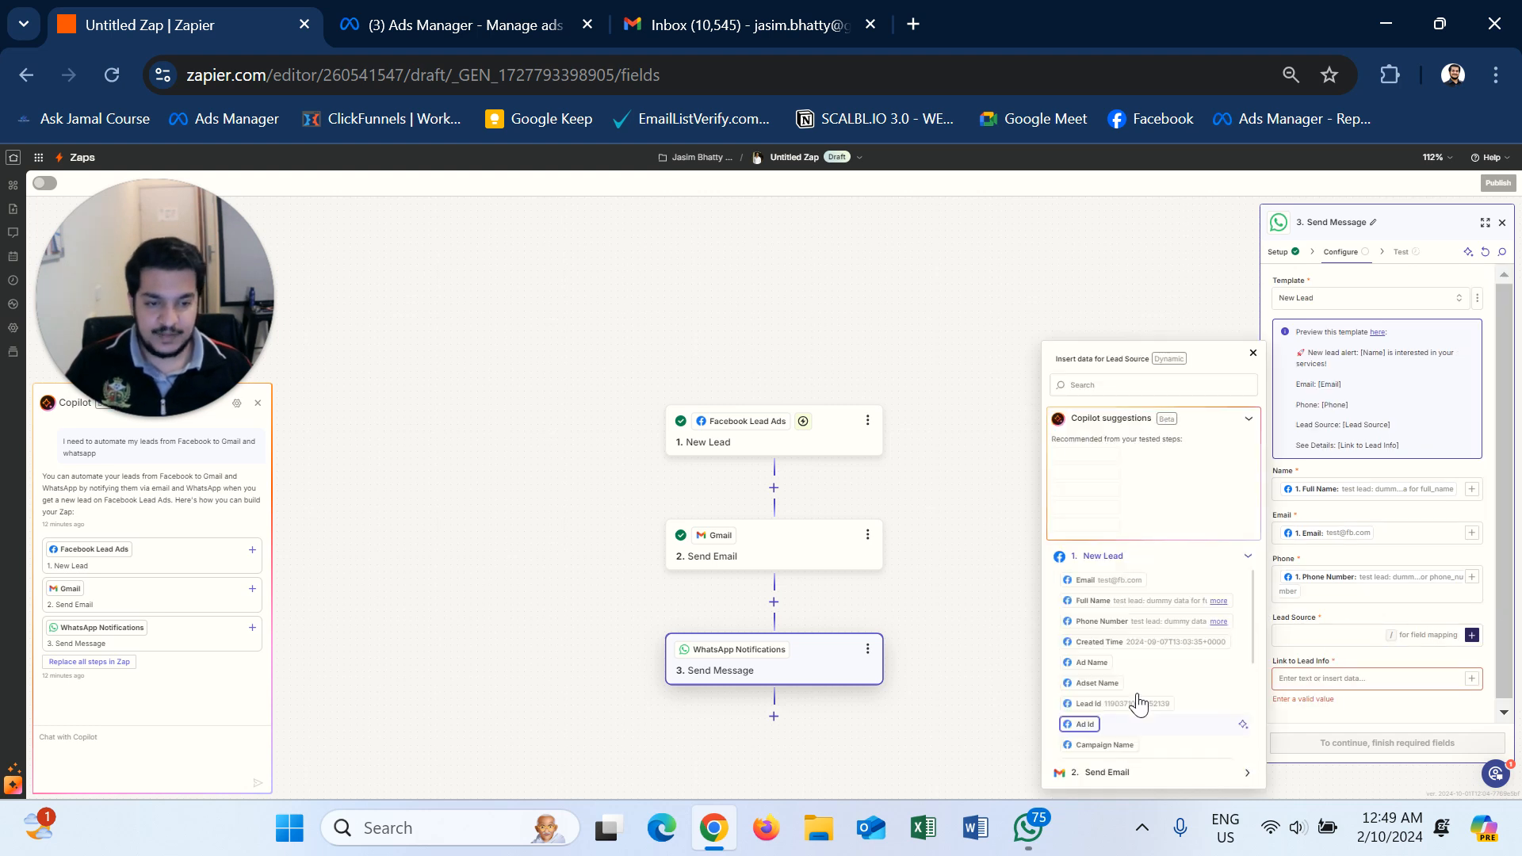
pyautogui.scroll(-3, 1151, 678)
pyautogui.scroll(-5, 1152, 678)
pyautogui.scroll(-3, 1152, 678)
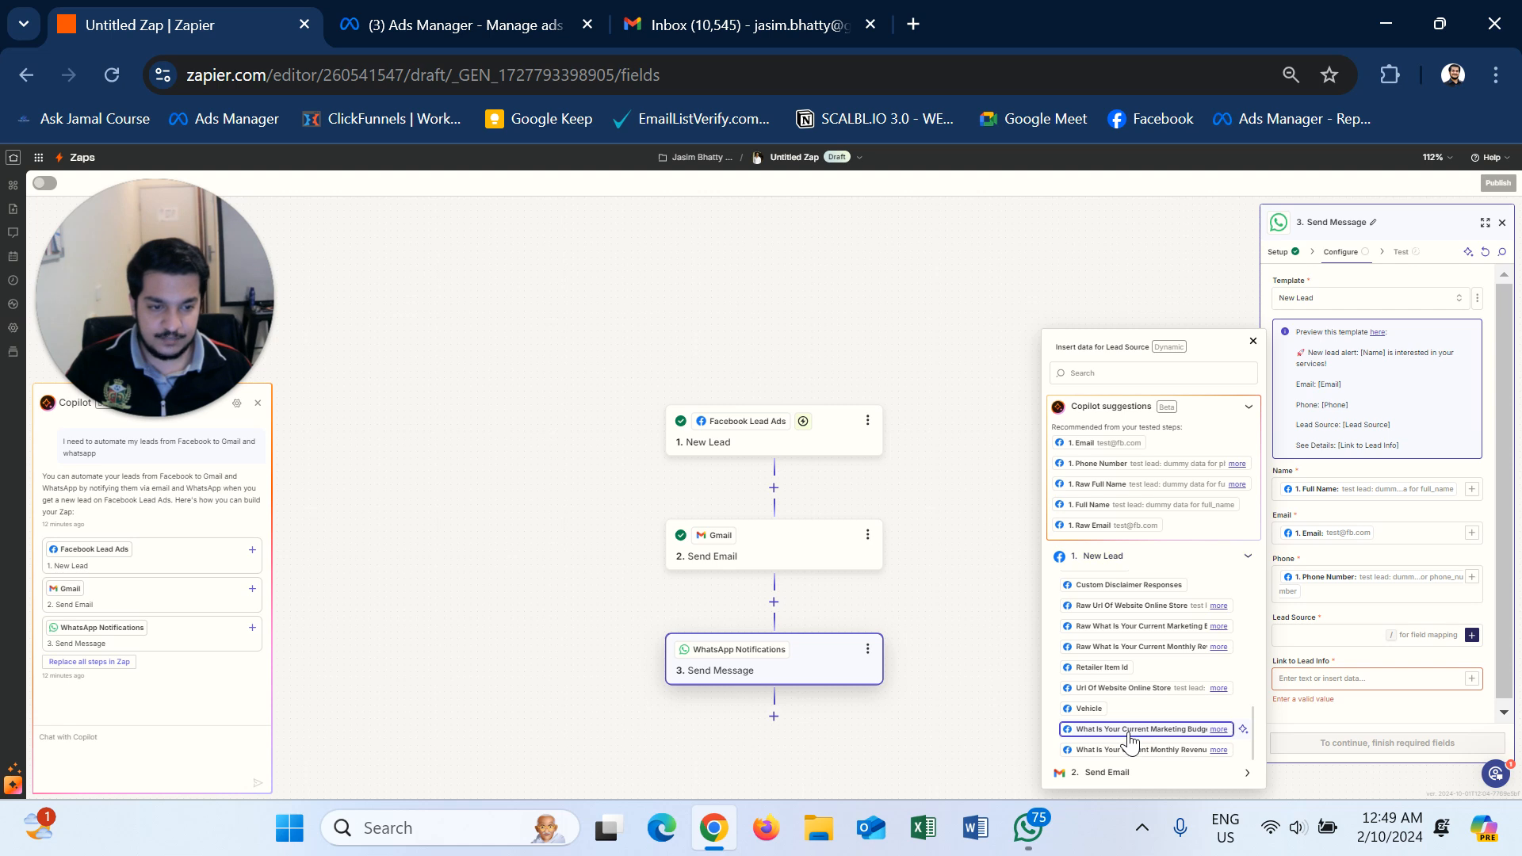
pyautogui.click(1129, 730)
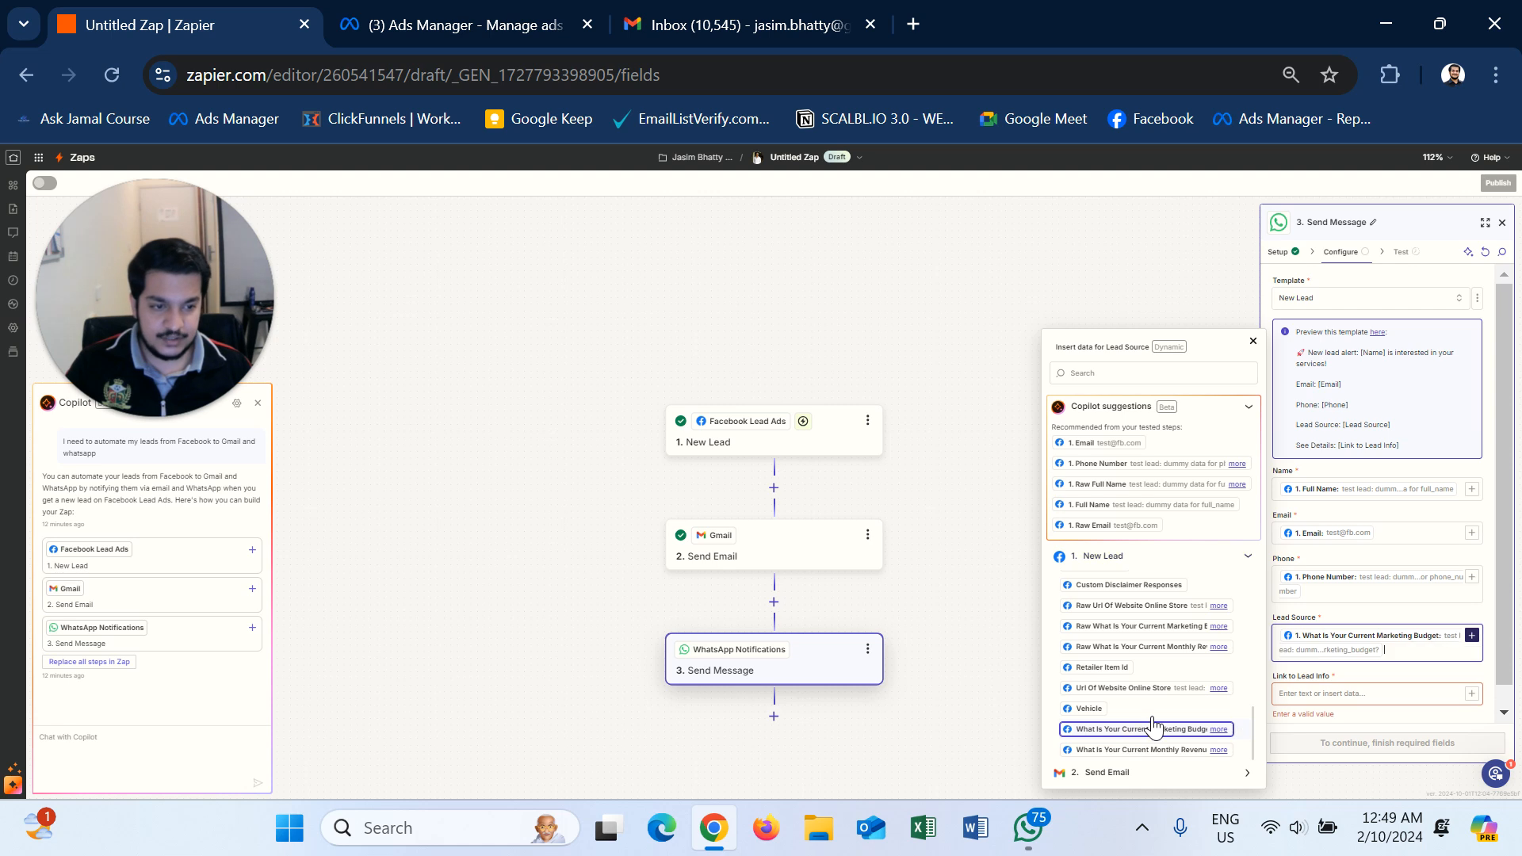
pyautogui.click(1380, 661)
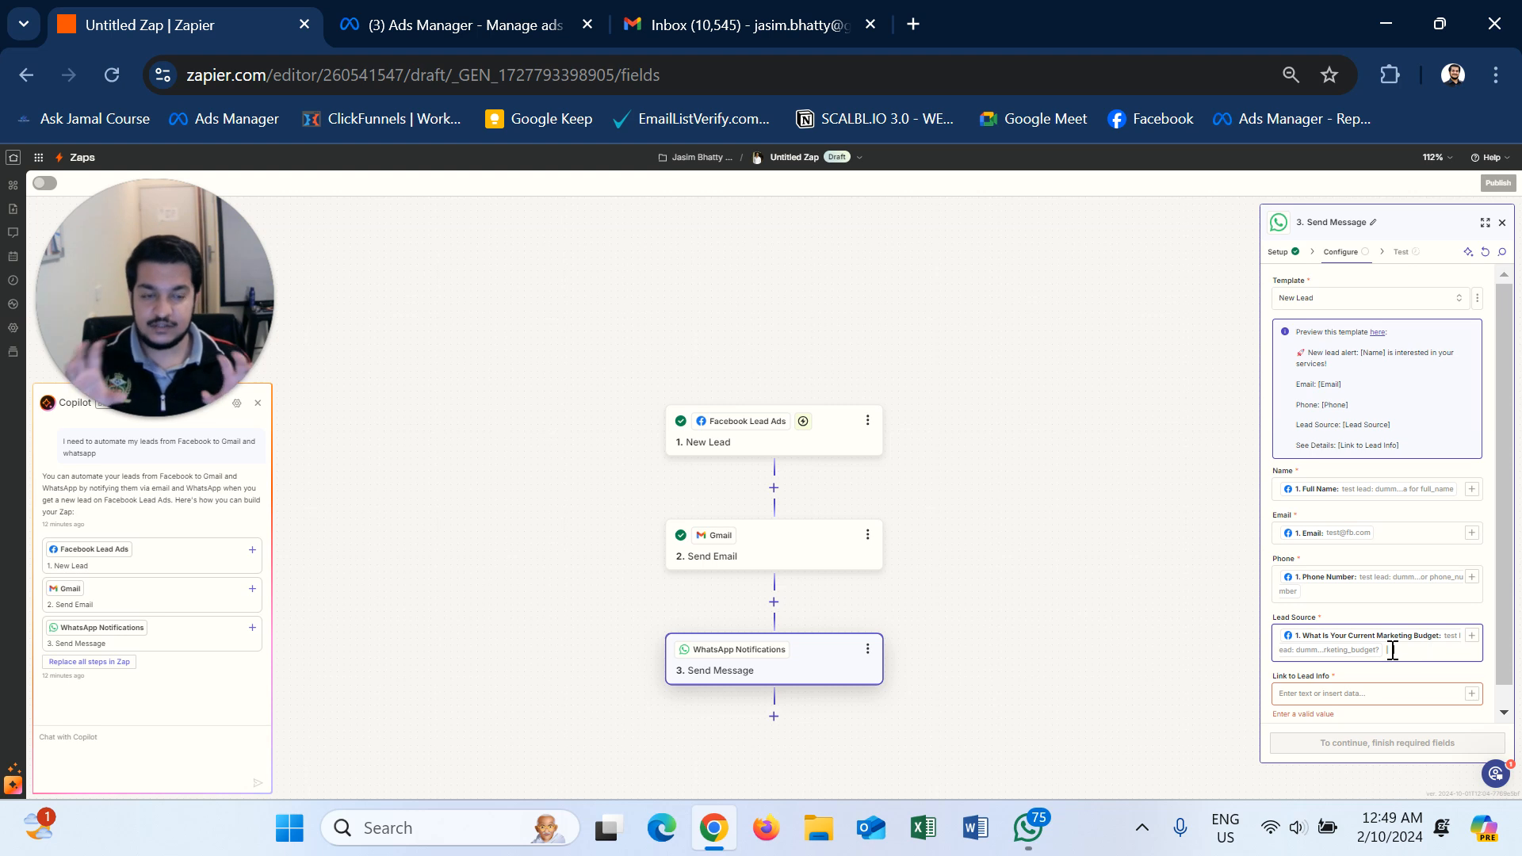
# - Add the lead's Current Monthly Revenue answer to Lead Source as well
pyautogui.click(1472, 635)
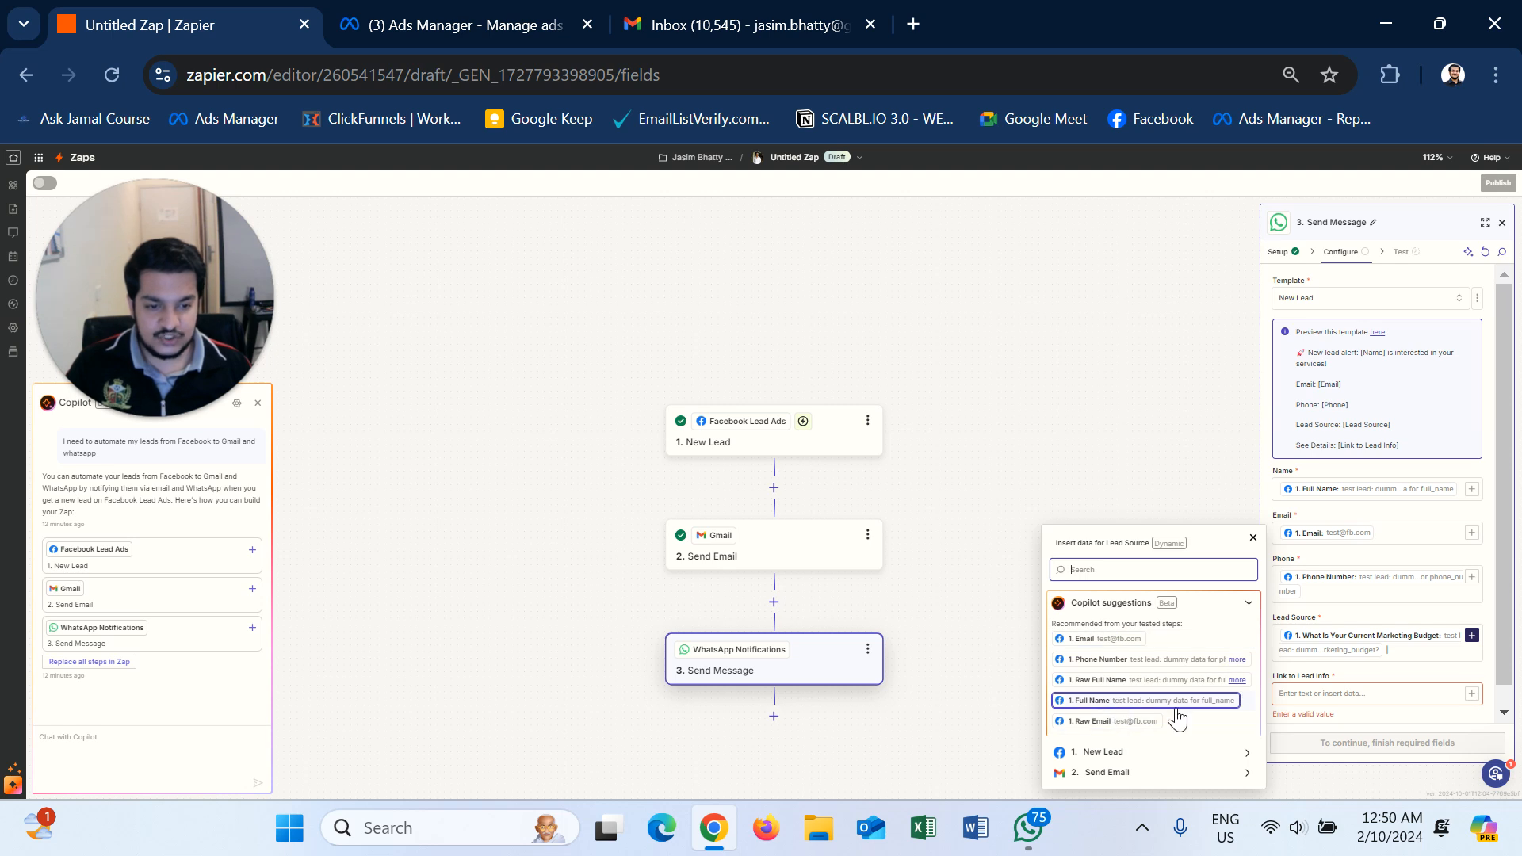
pyautogui.click(1243, 753)
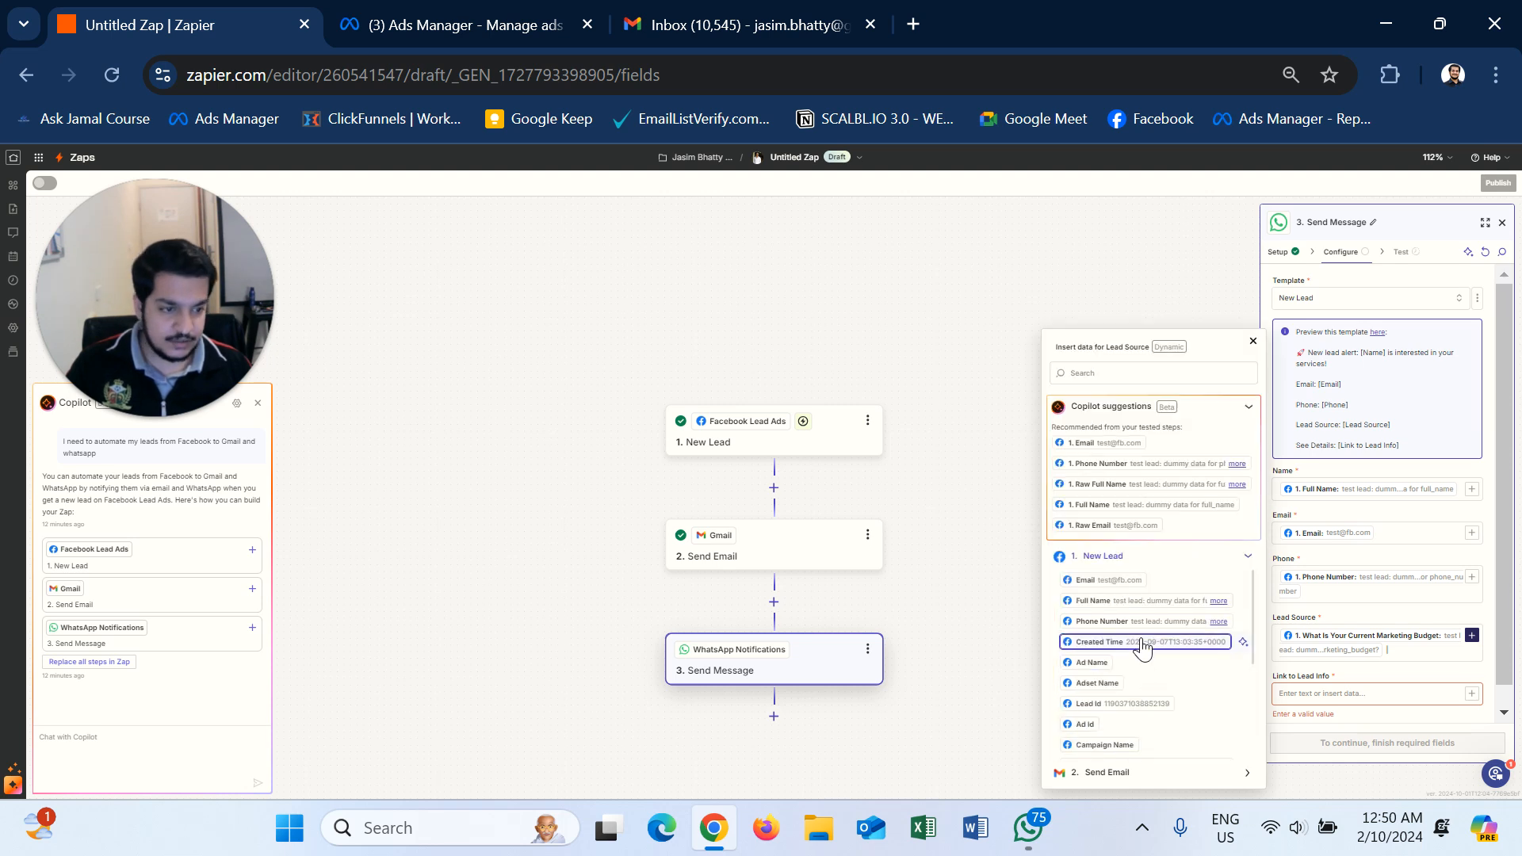
pyautogui.scroll(-5, 1142, 666)
pyautogui.scroll(-5, 1117, 709)
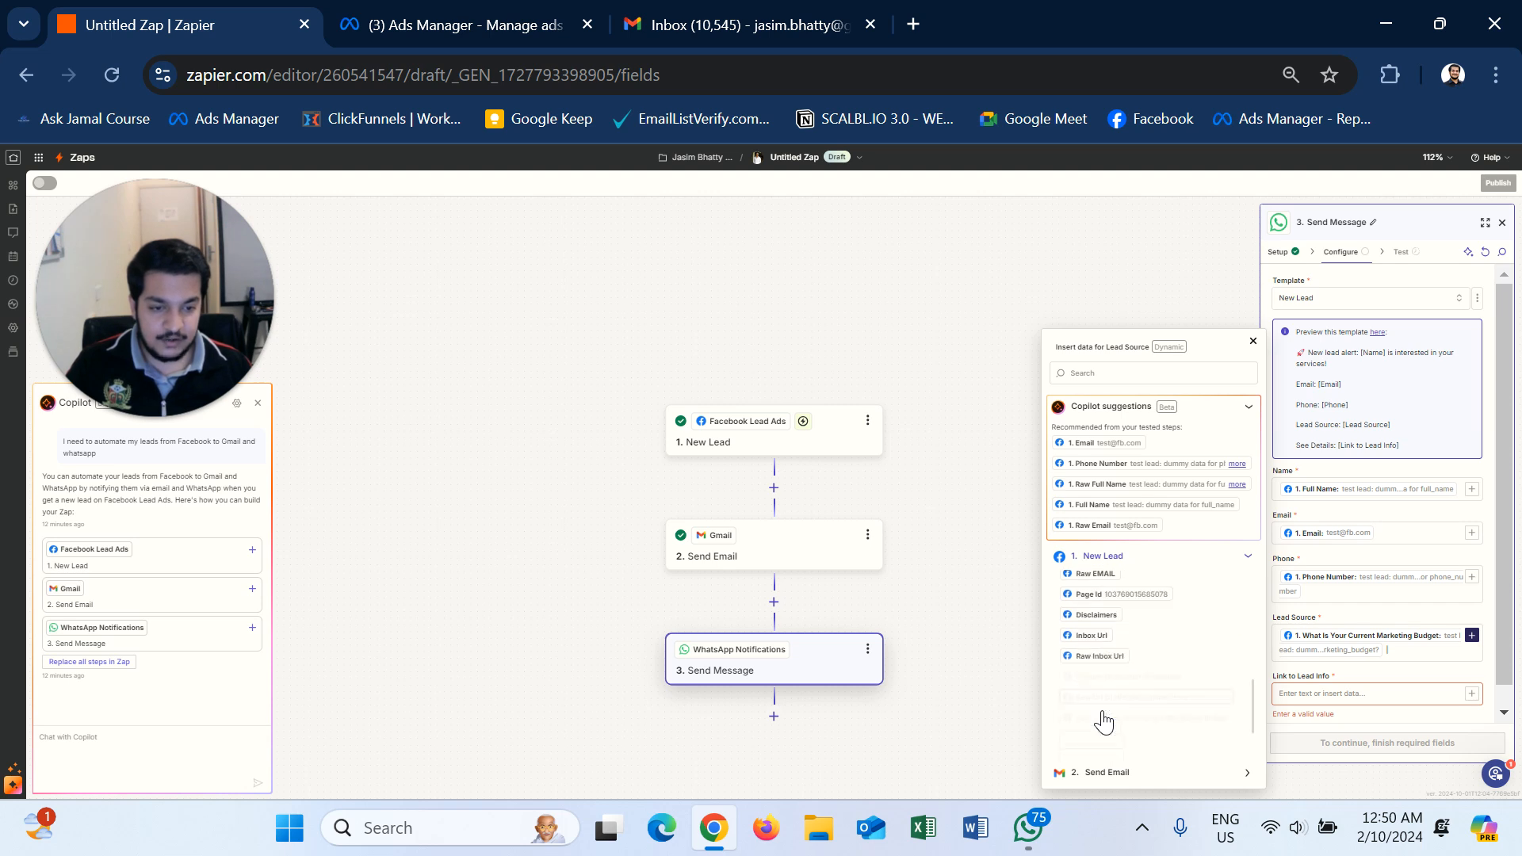
pyautogui.scroll(-1, 1106, 717)
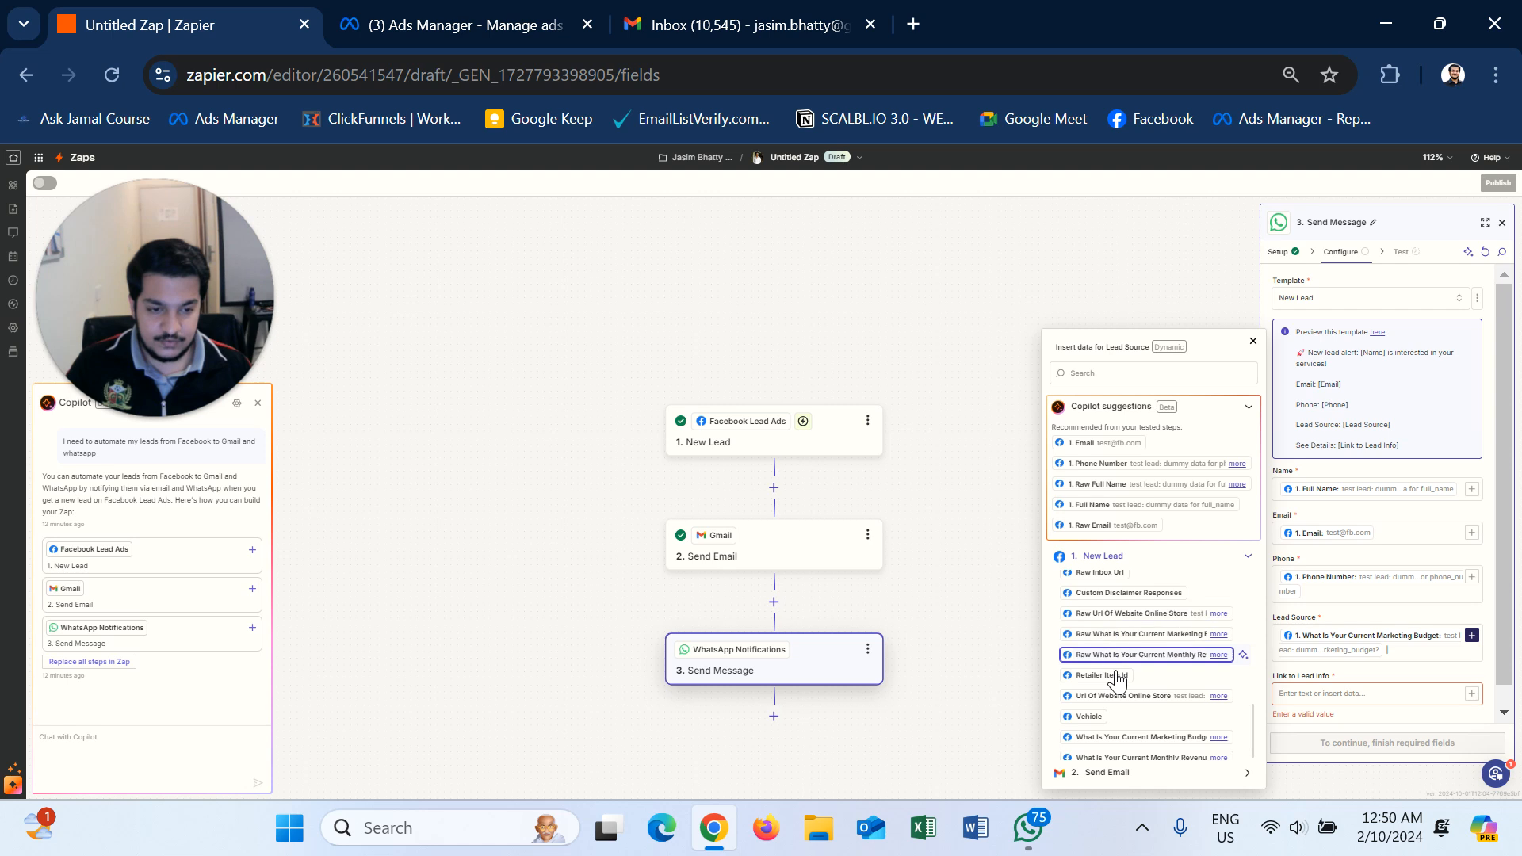
pyautogui.scroll(-1, 1113, 669)
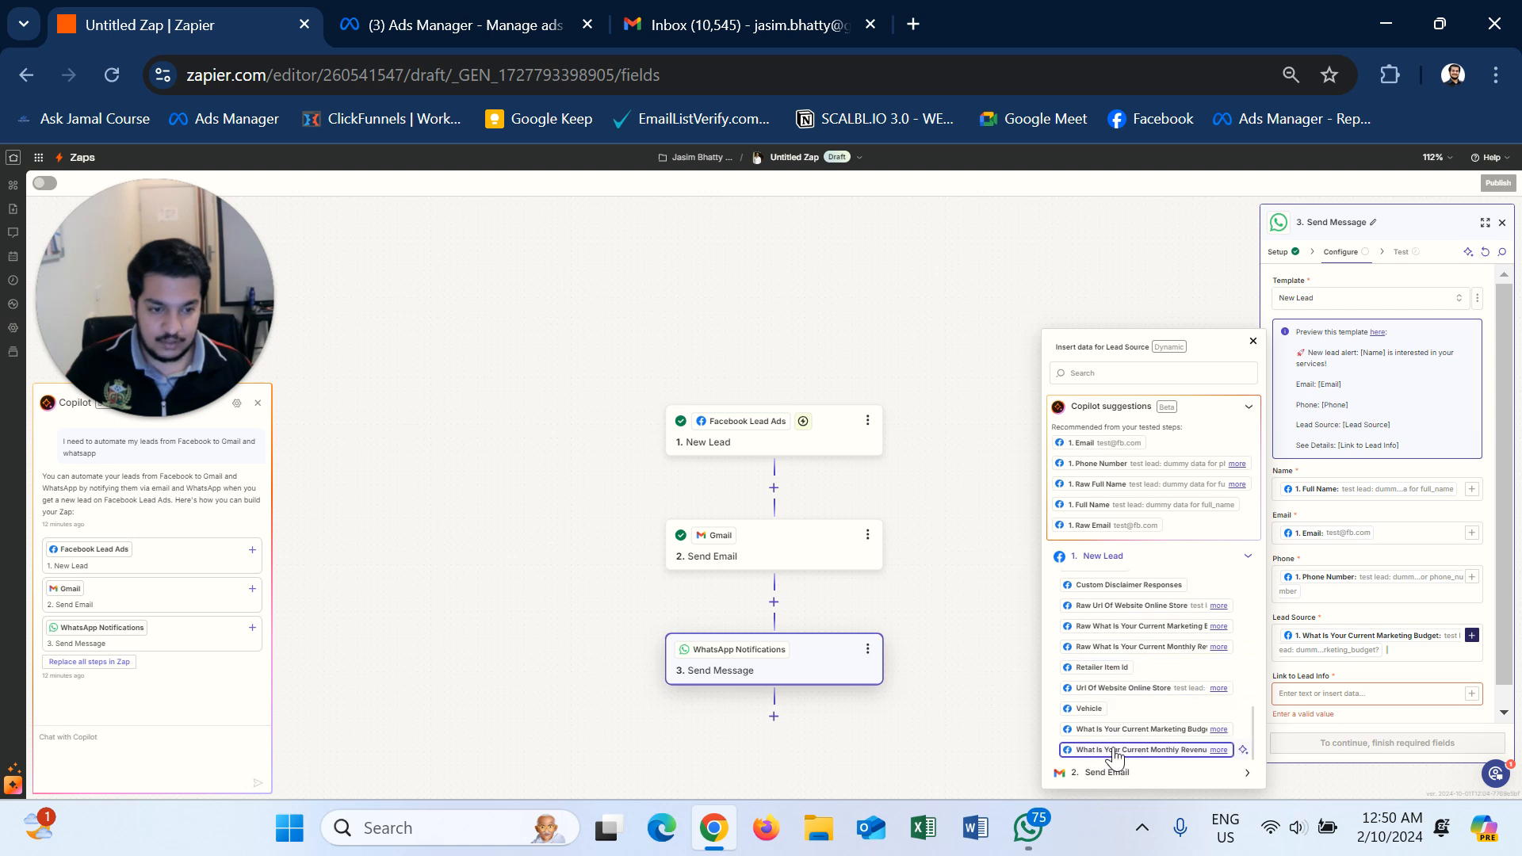
pyautogui.click(1139, 752)
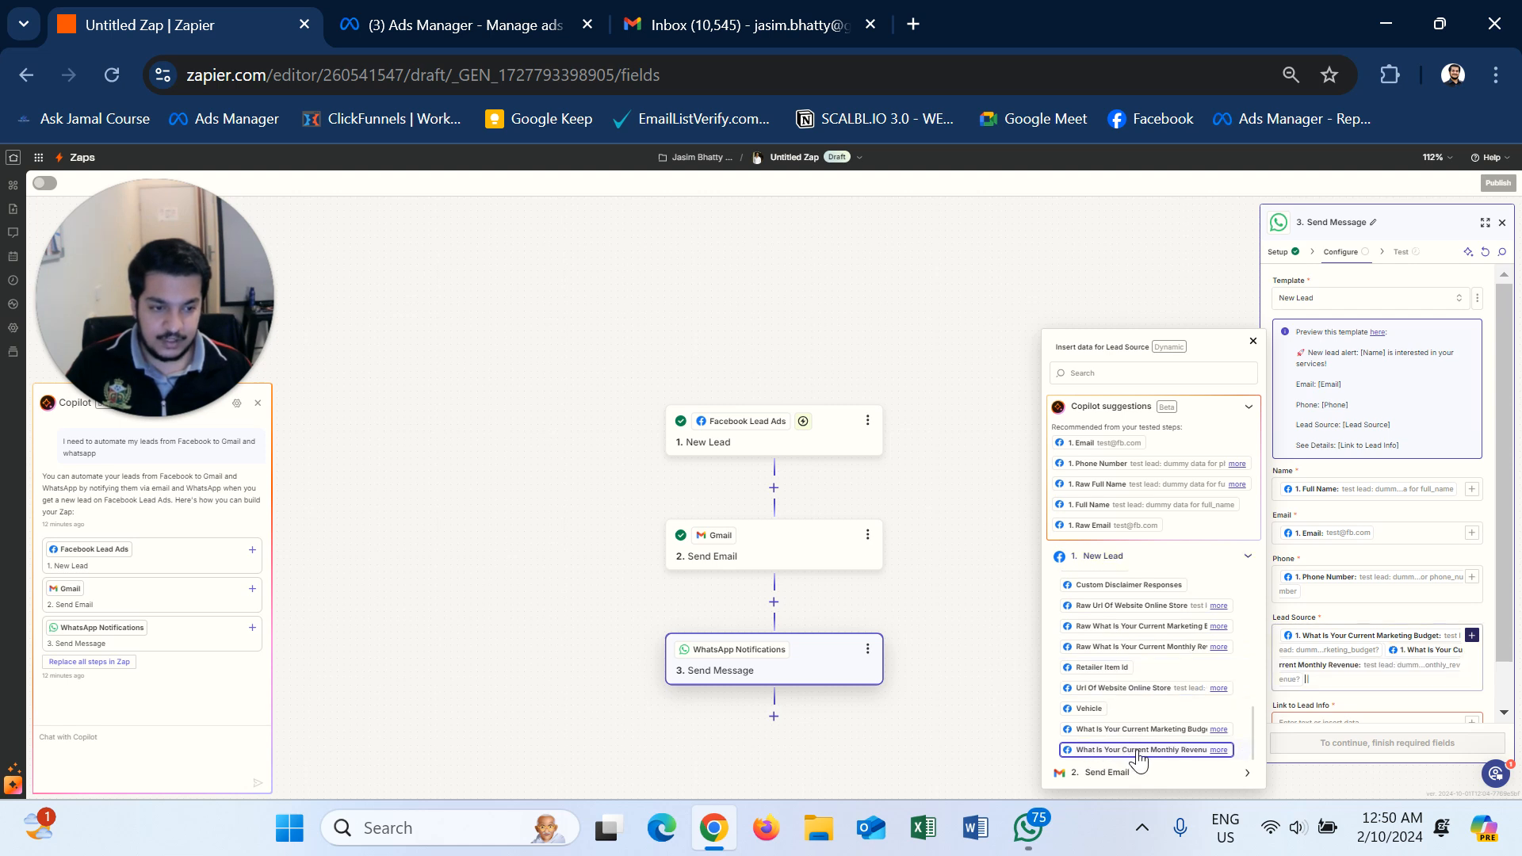
pyautogui.scroll(-1, 1346, 712)
# - Map the lead's Url Of Website Online Store into Link to Lead Info and continue to testing
pyautogui.click(1334, 675)
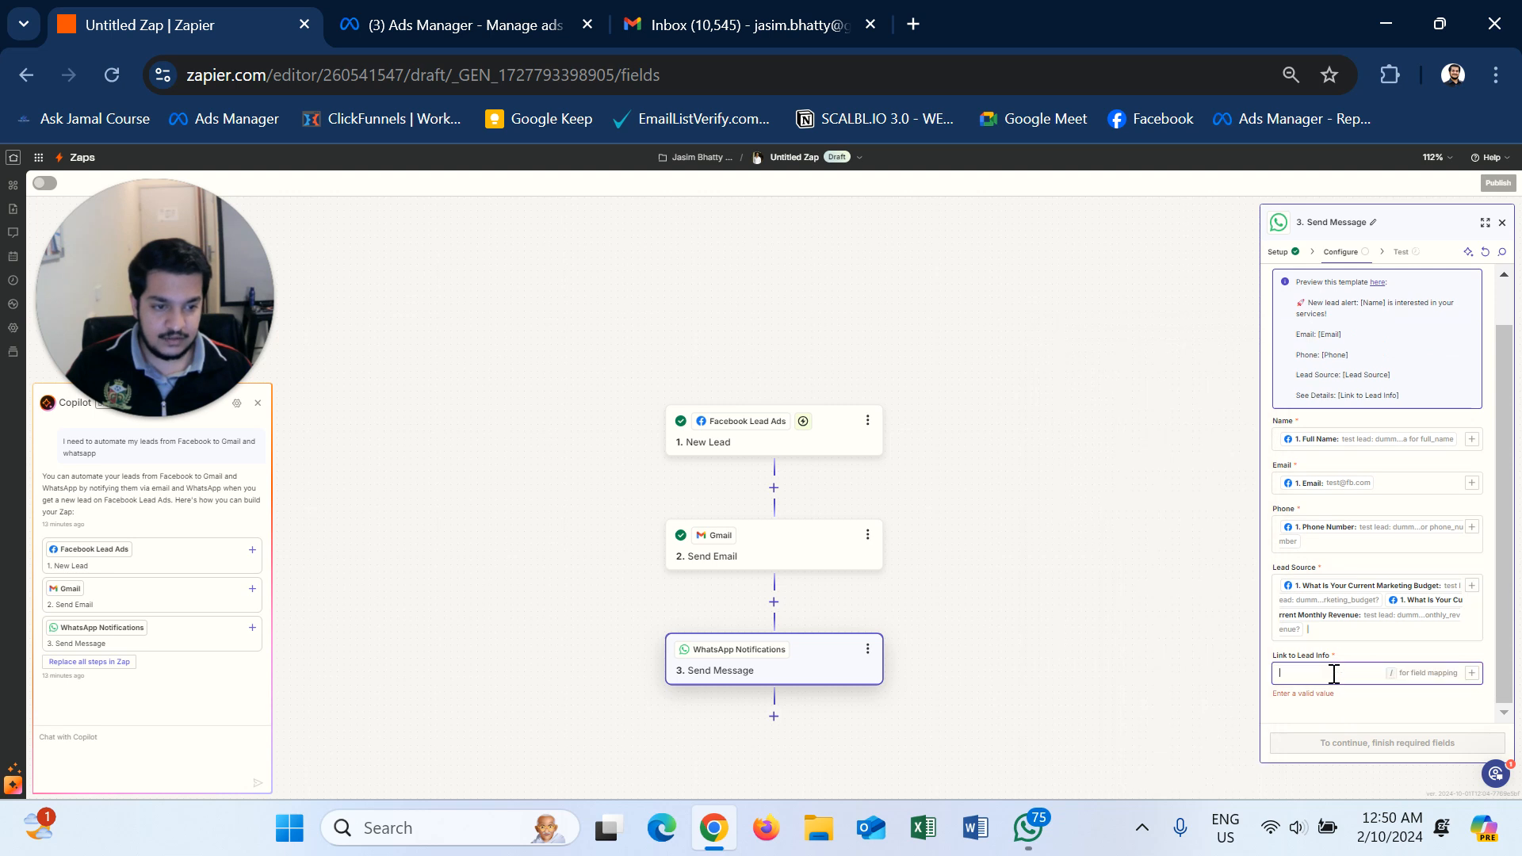
pyautogui.click(1472, 675)
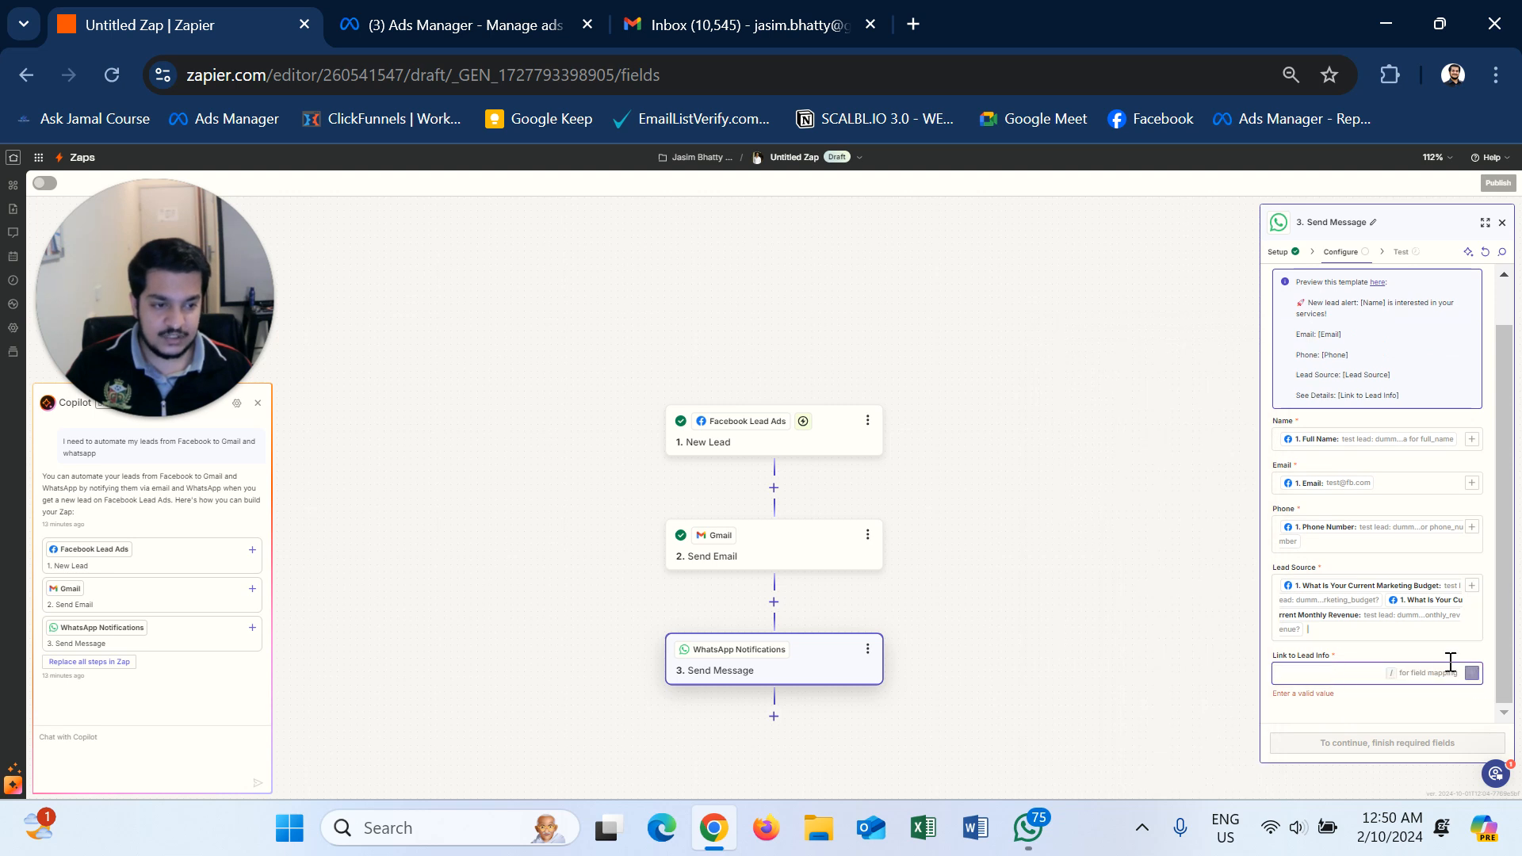
pyautogui.click(1249, 760)
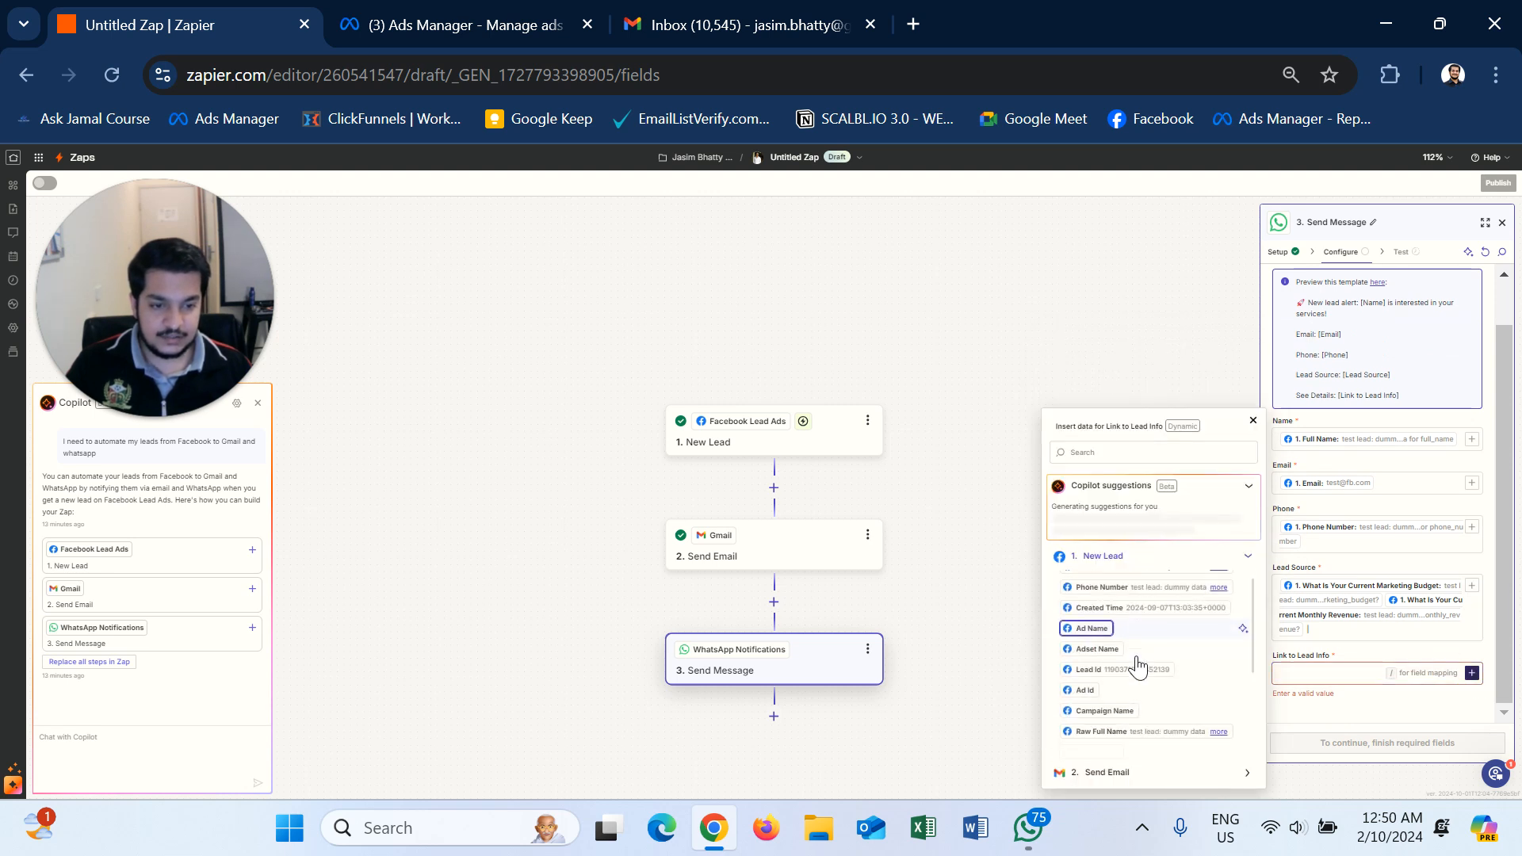
pyautogui.scroll(-5, 1139, 703)
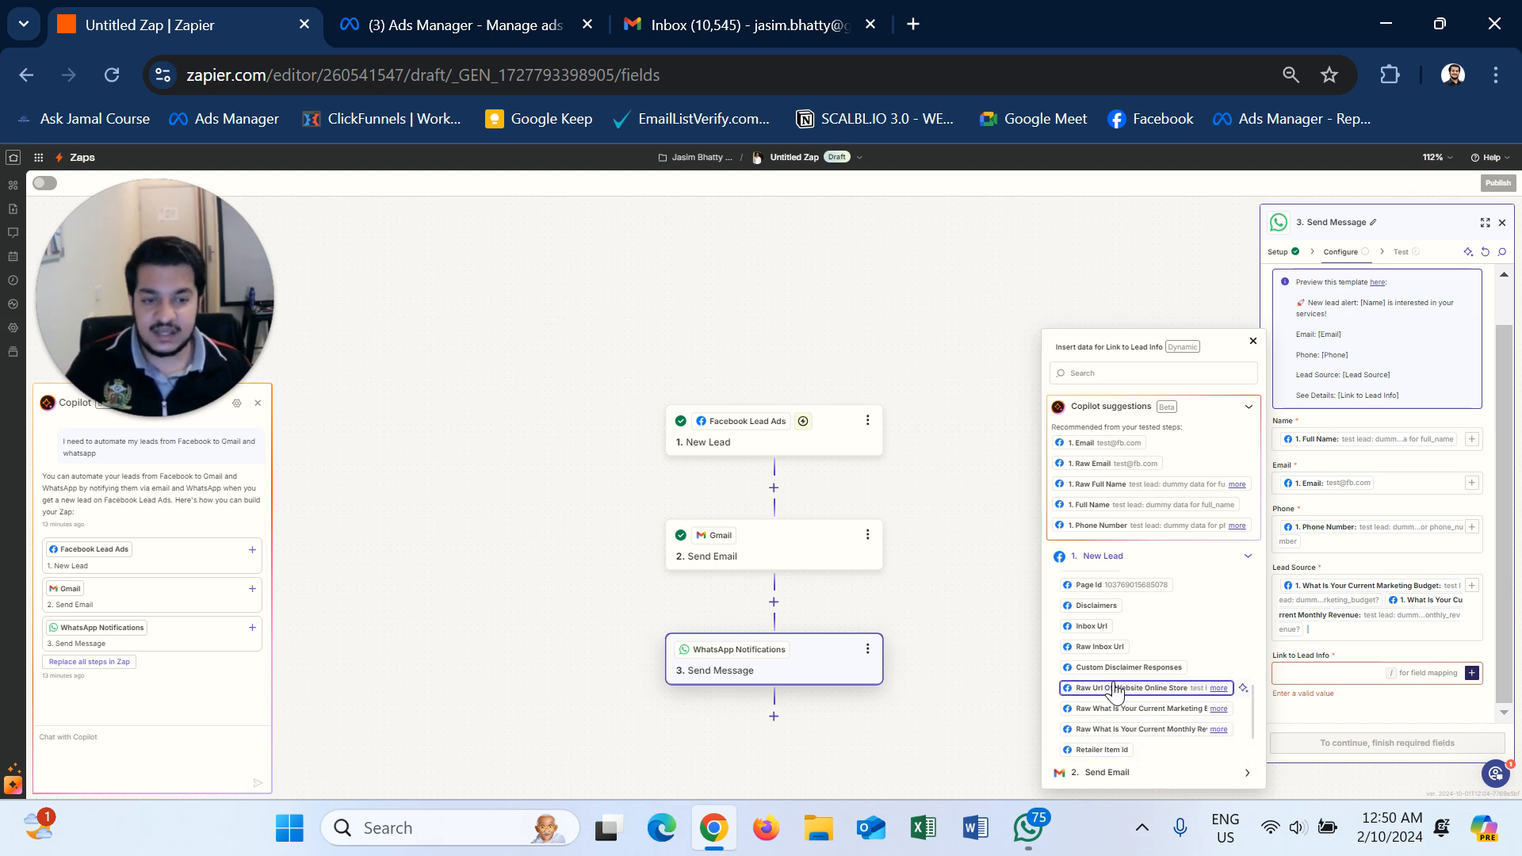
pyautogui.scroll(-1, 1120, 713)
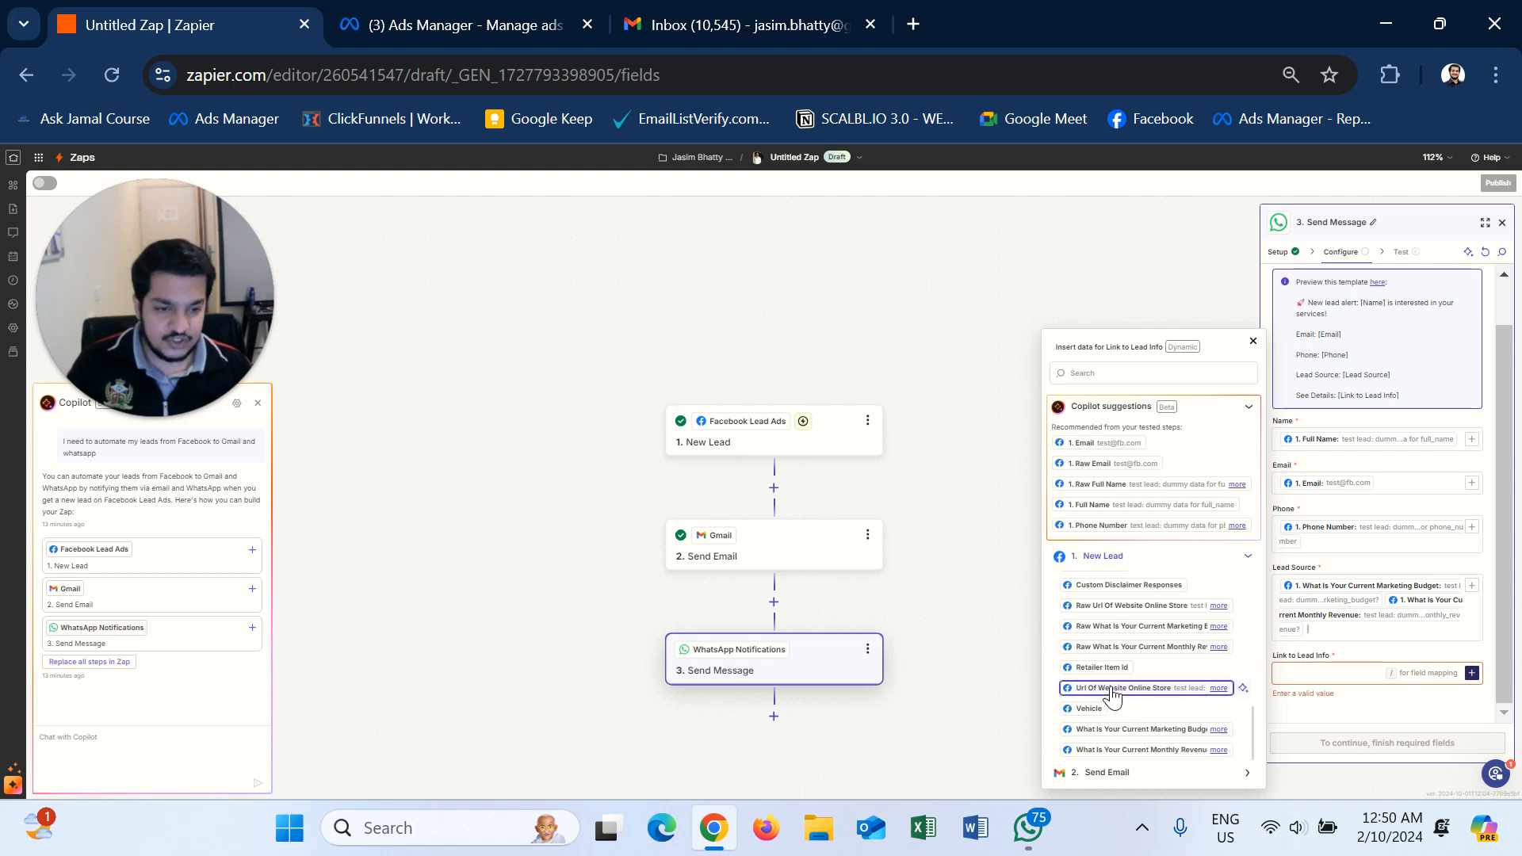
pyautogui.click(1112, 691)
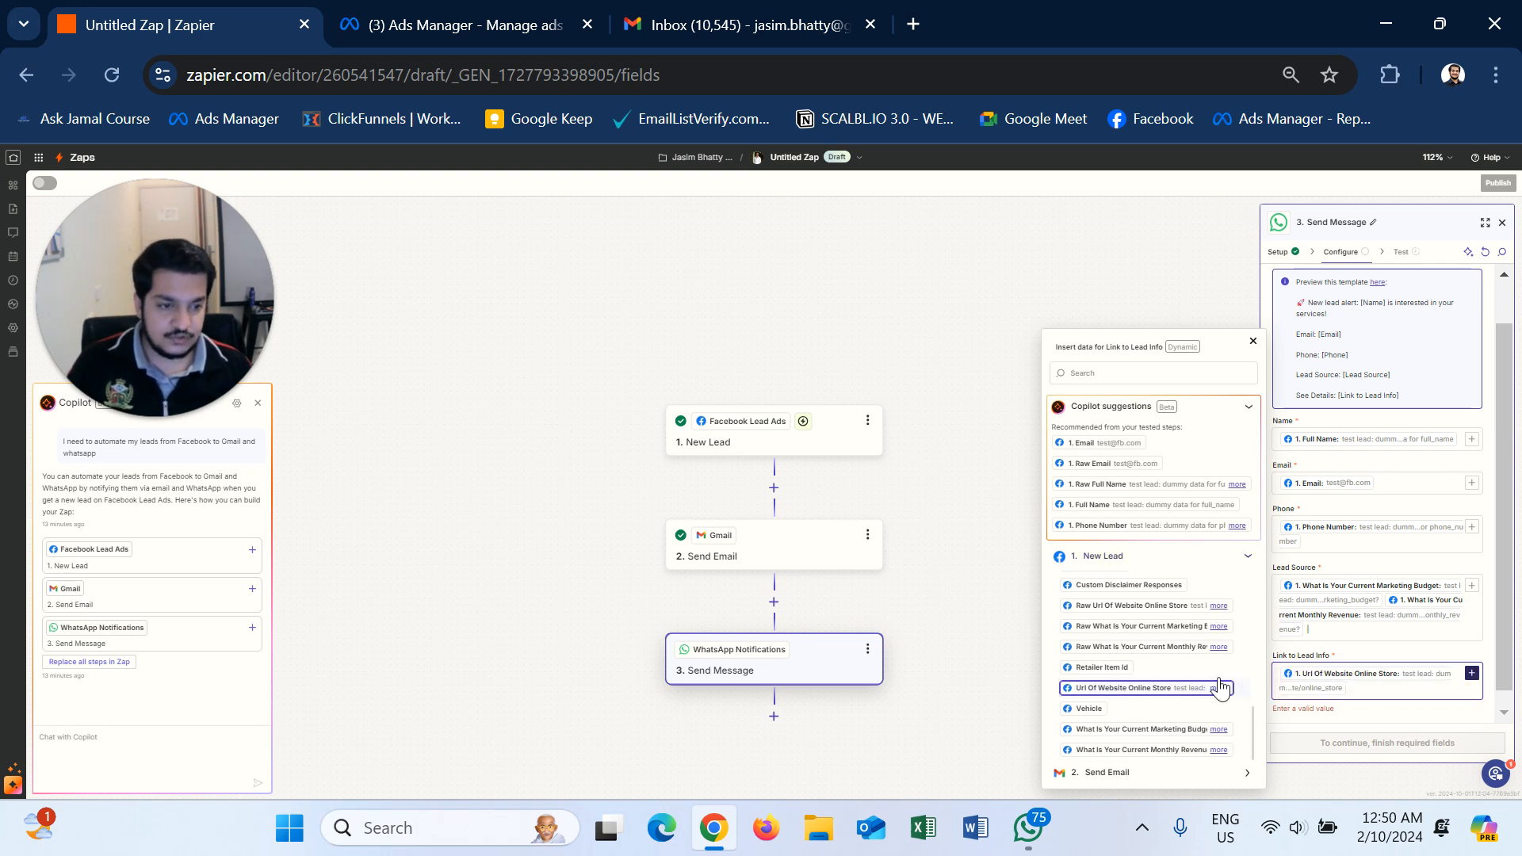
pyautogui.click(1377, 652)
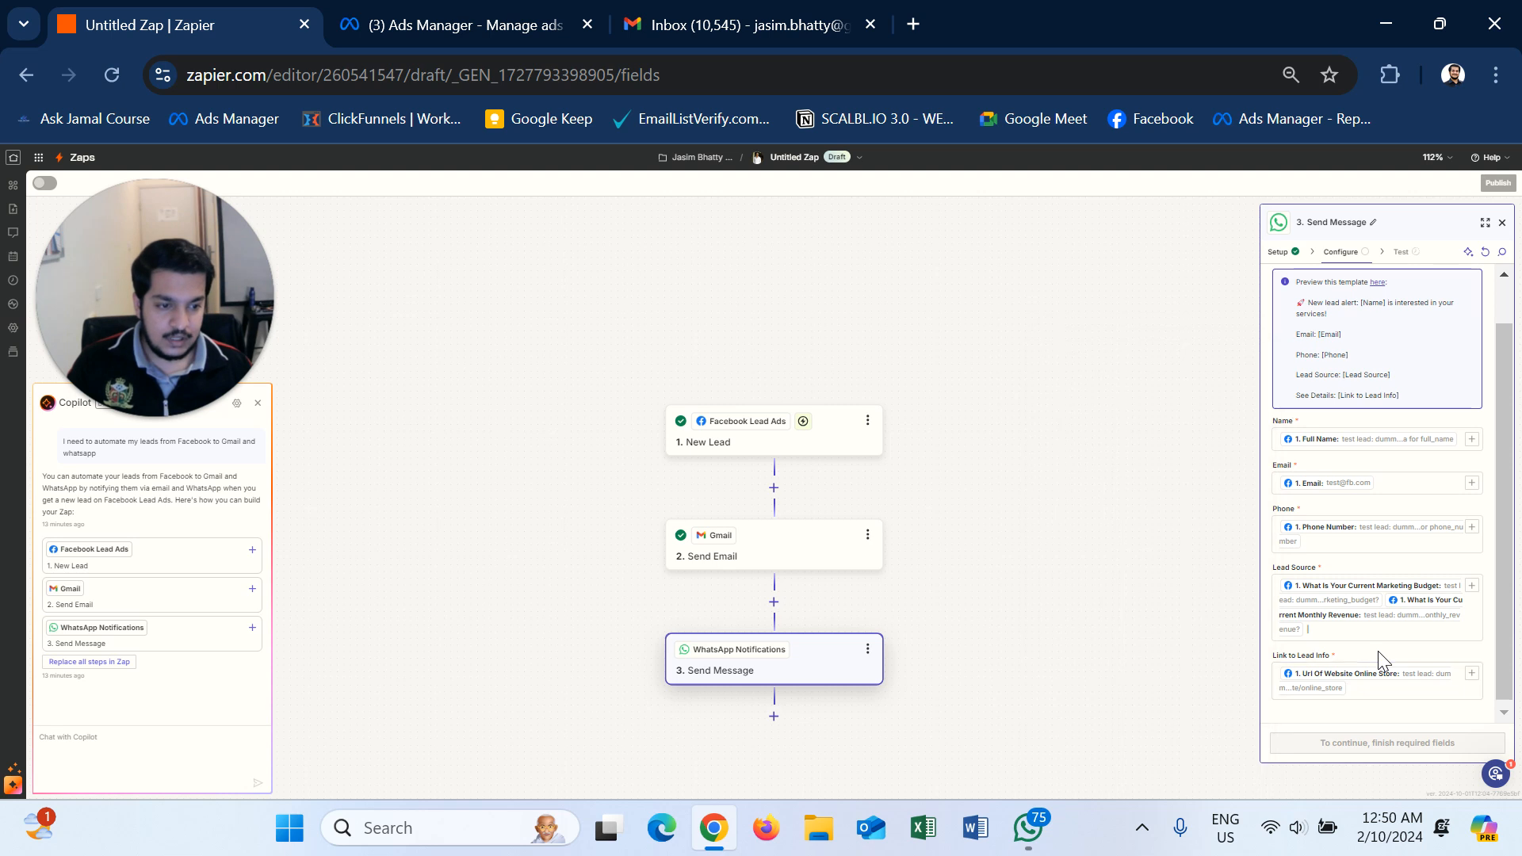
pyautogui.click(1369, 745)
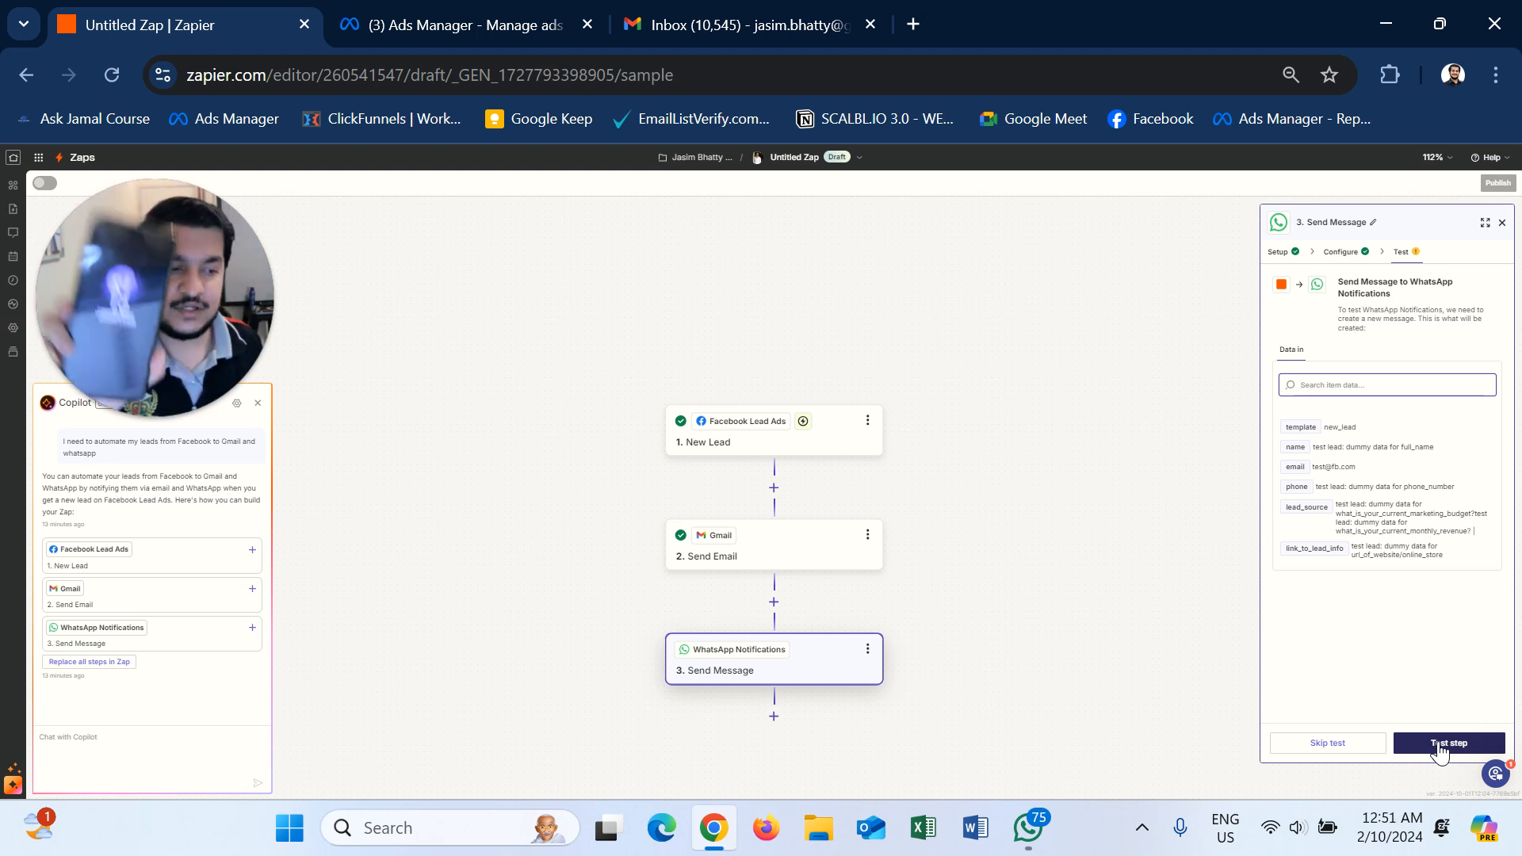
# - Run the step test to send a new_lead WhatsApp message with dummy lead data
pyautogui.click(1441, 745)
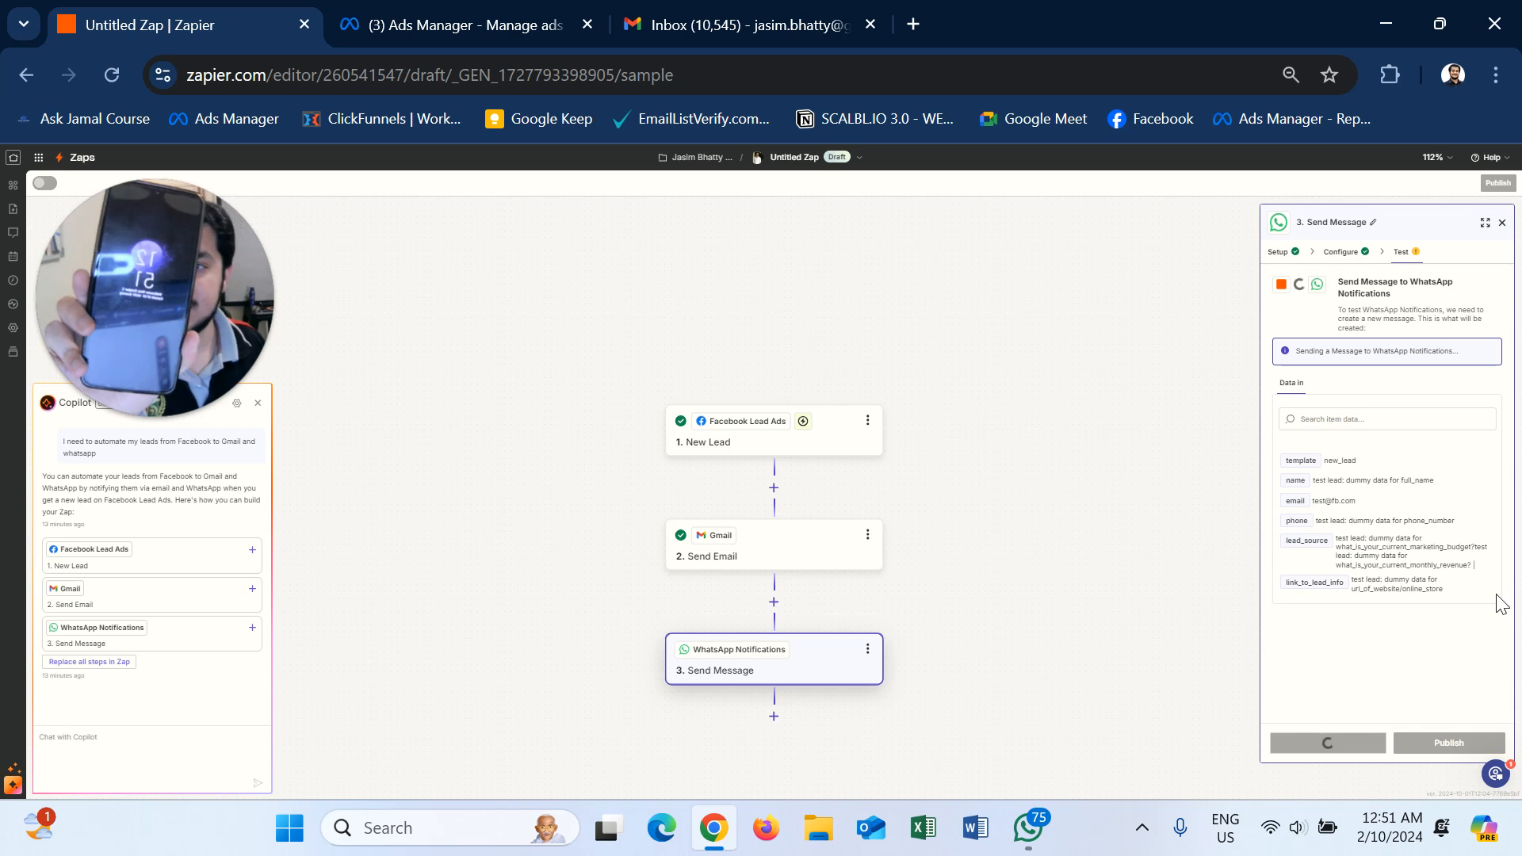